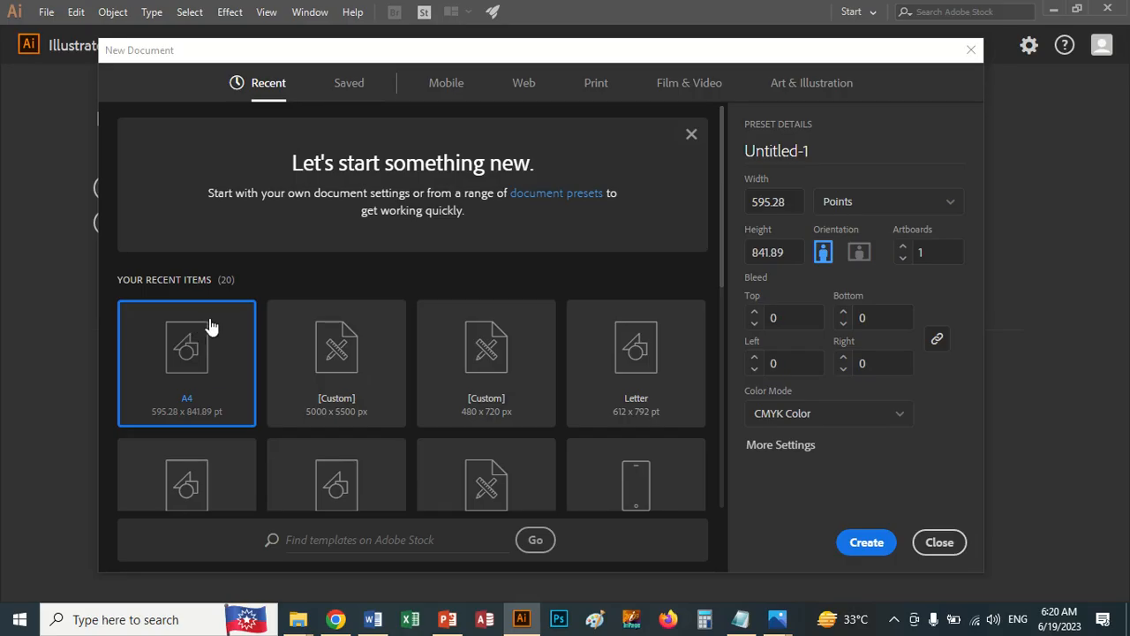
Step: Create a new A4 portrait document at 595.28 x 841.89 points in CMYK Color
click(851, 538)
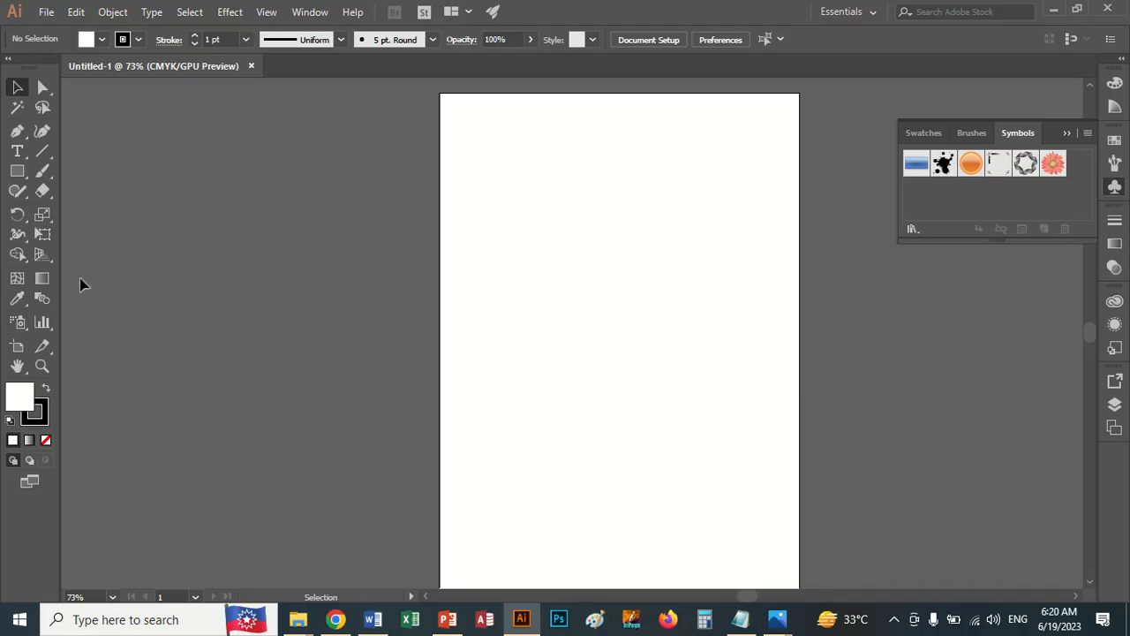
click(18, 194)
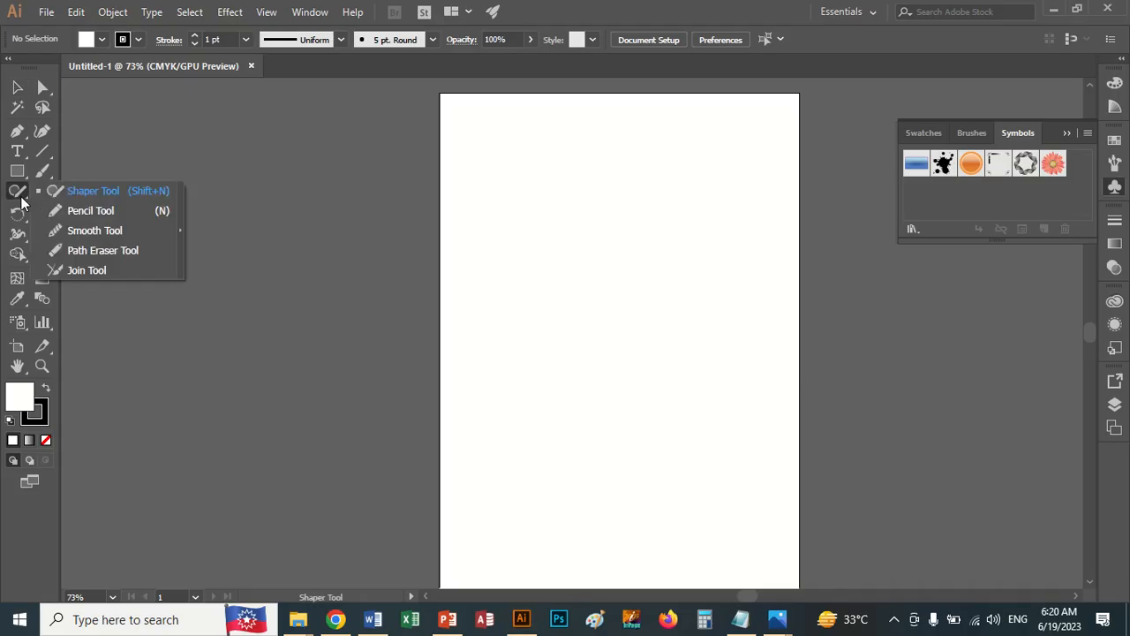
click(47, 154)
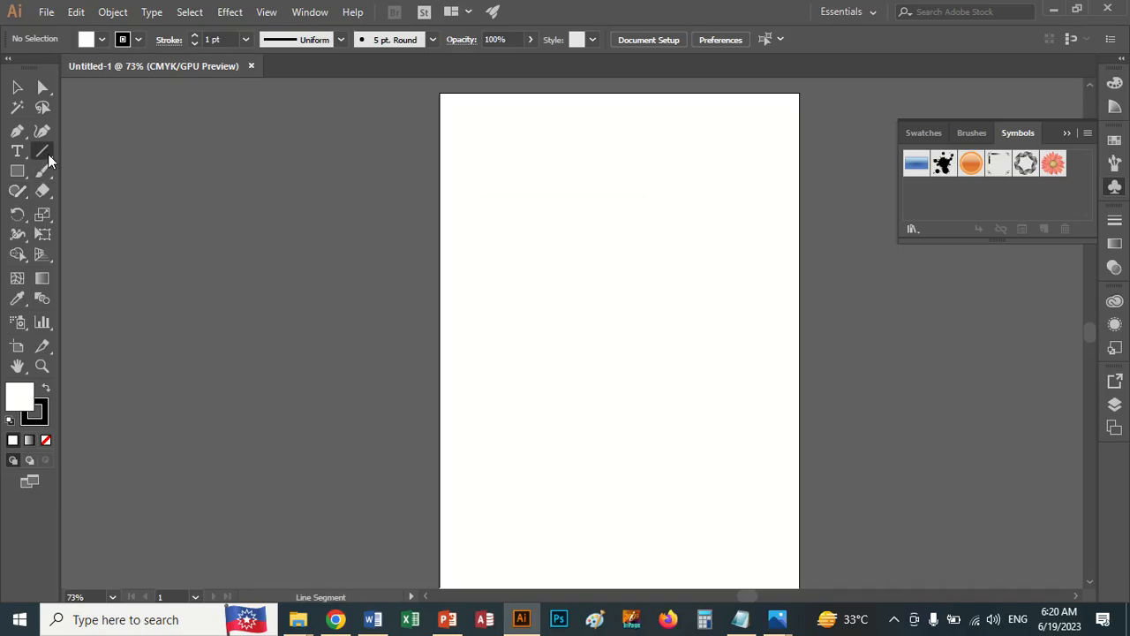
double_click(48, 154)
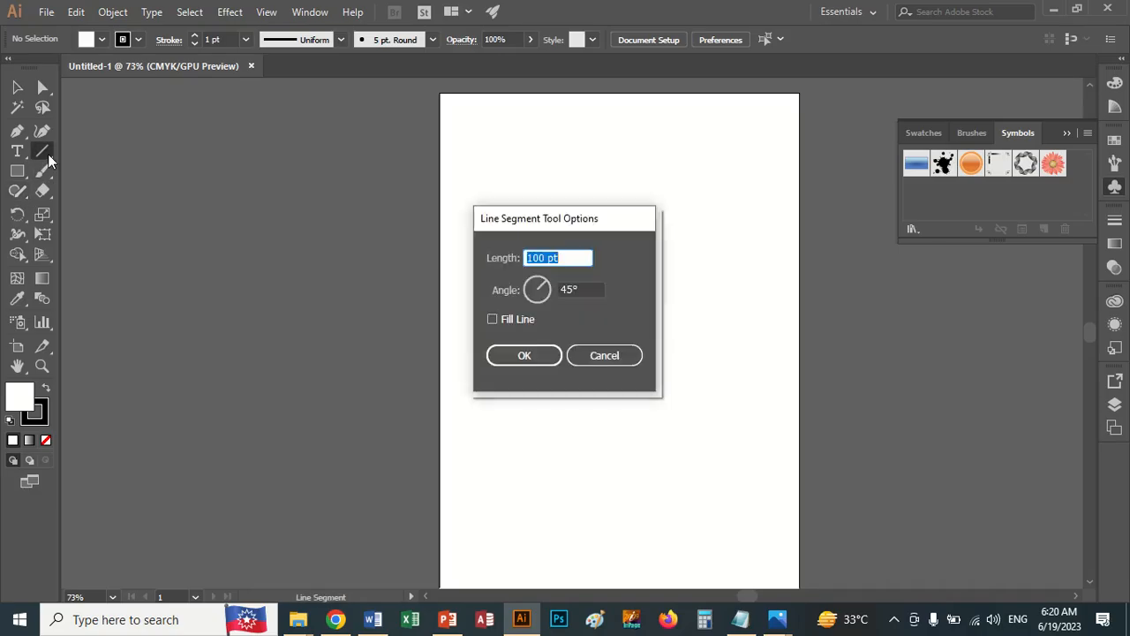
click(603, 355)
mouse_move(782, 621)
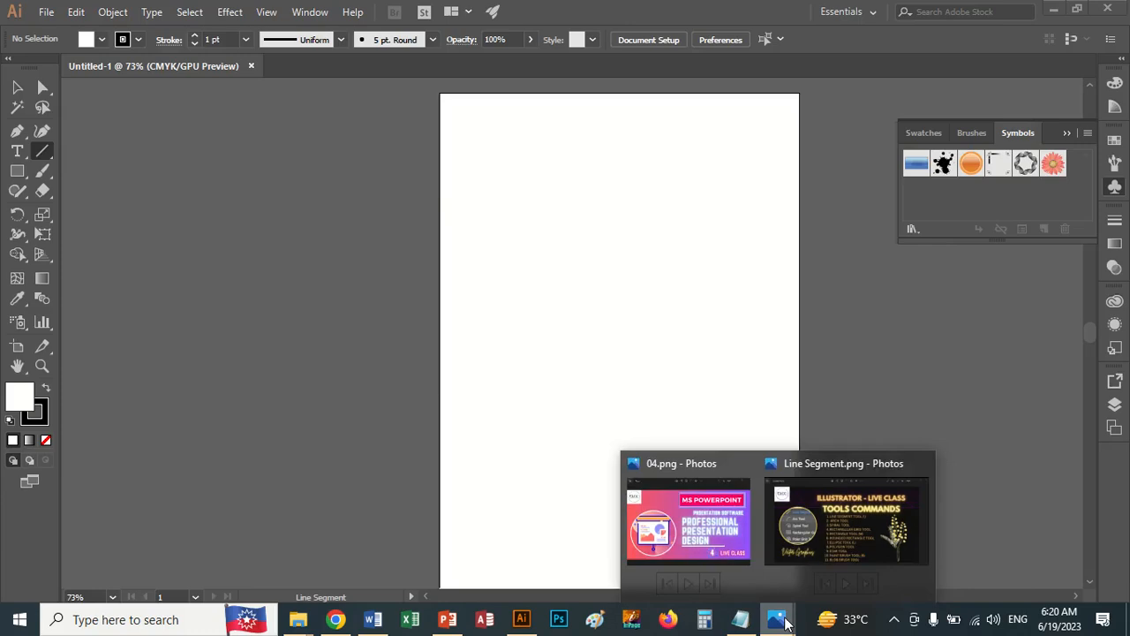
mouse_move(820, 541)
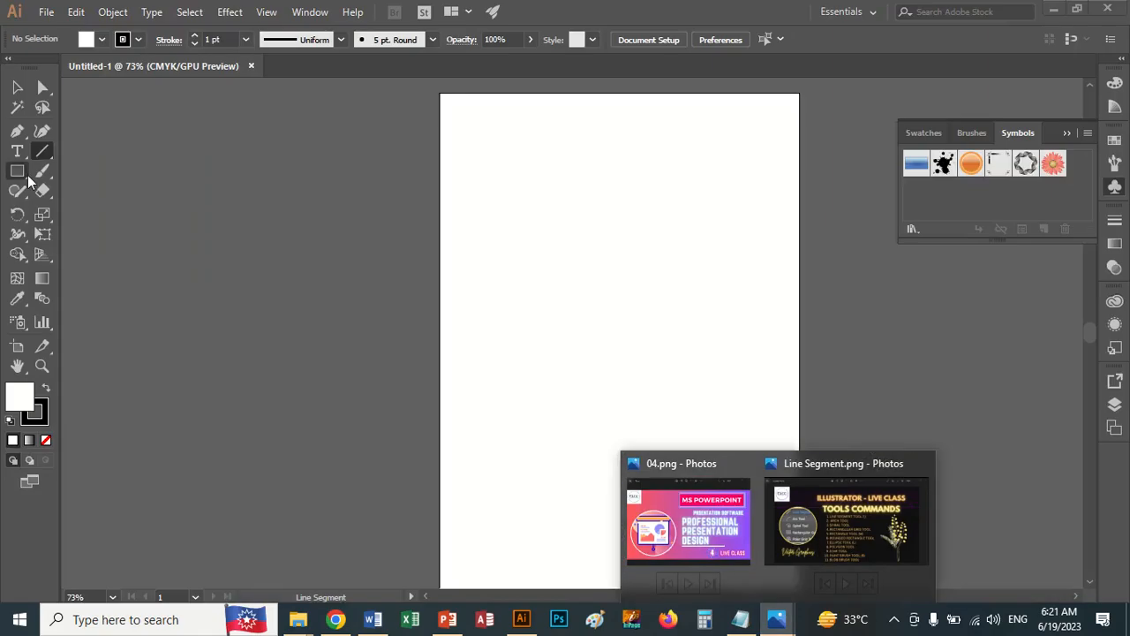
click(19, 172)
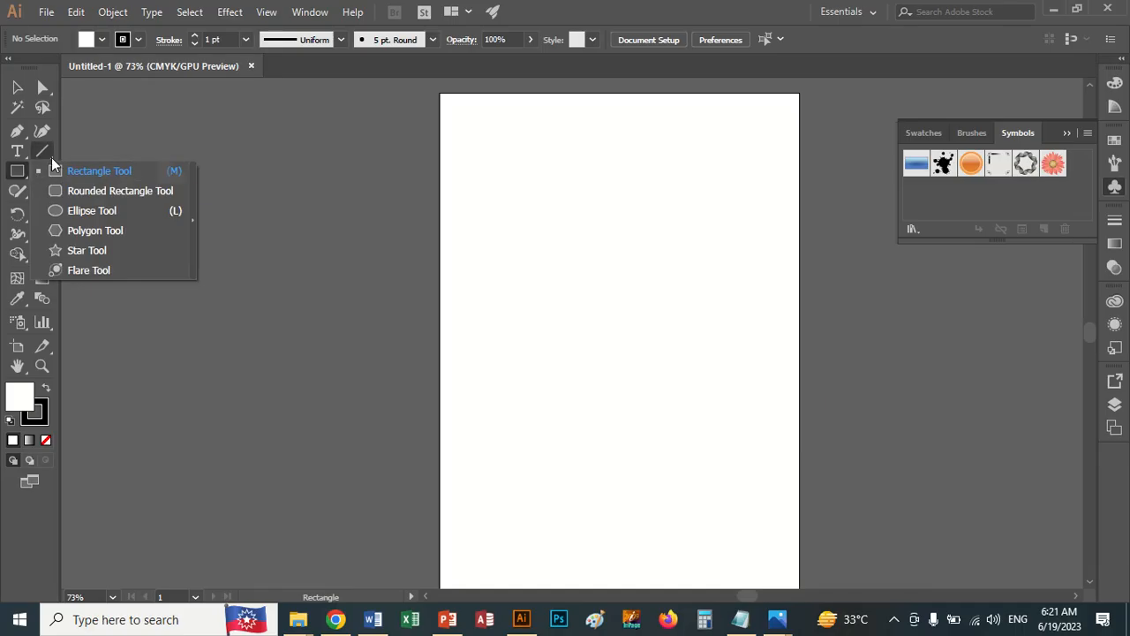
Step: Draw a straight diagonal line across the upper part of the artboard with the Line Segment Tool
click(51, 157)
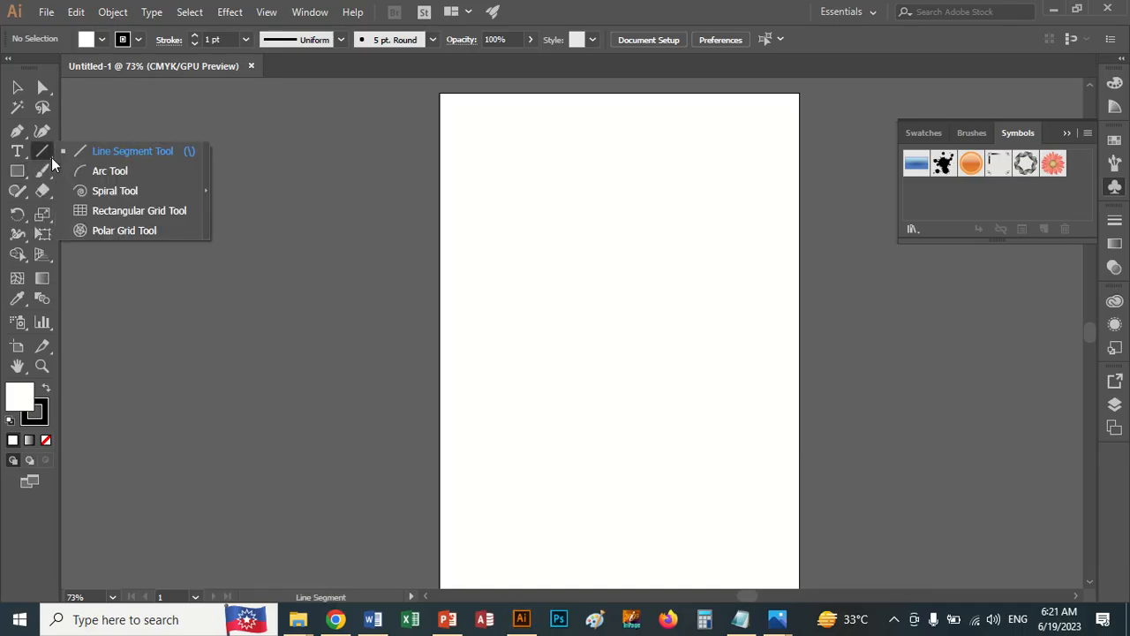
click(99, 155)
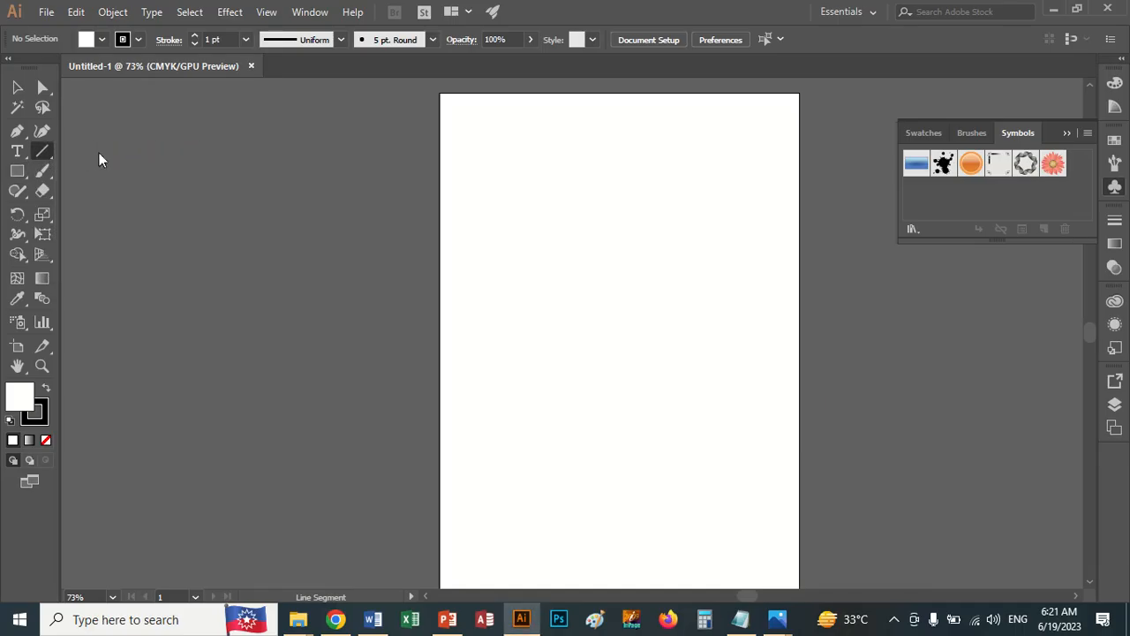
drag(709, 163, 543, 305)
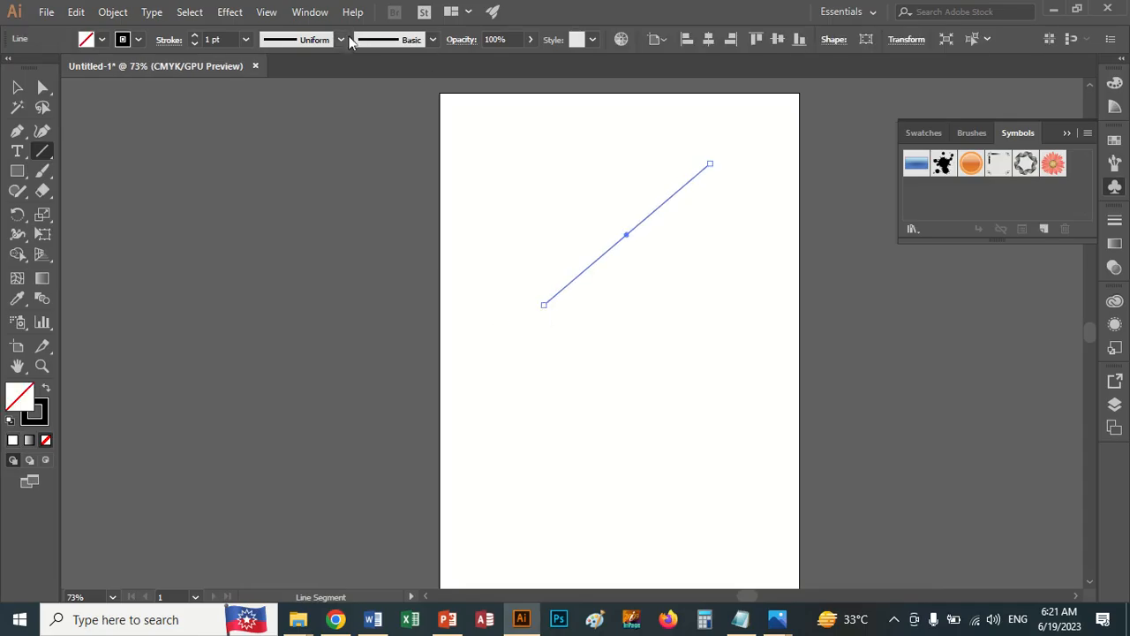
Step: Give the diagonal line a magenta stroke and increase its weight to 10 pt
click(137, 41)
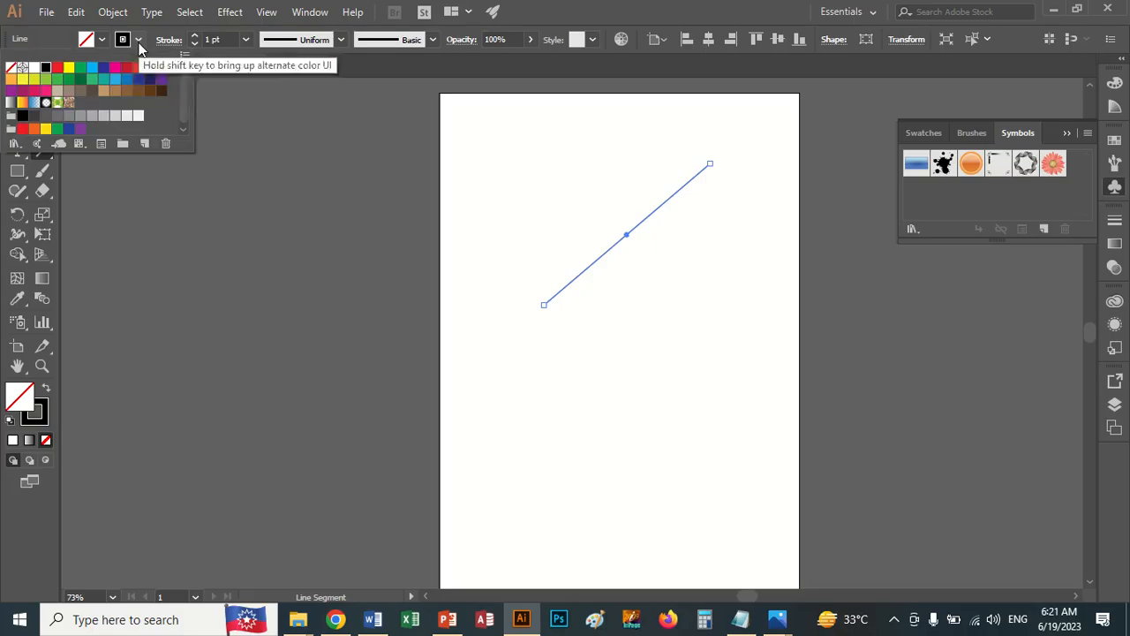
click(116, 68)
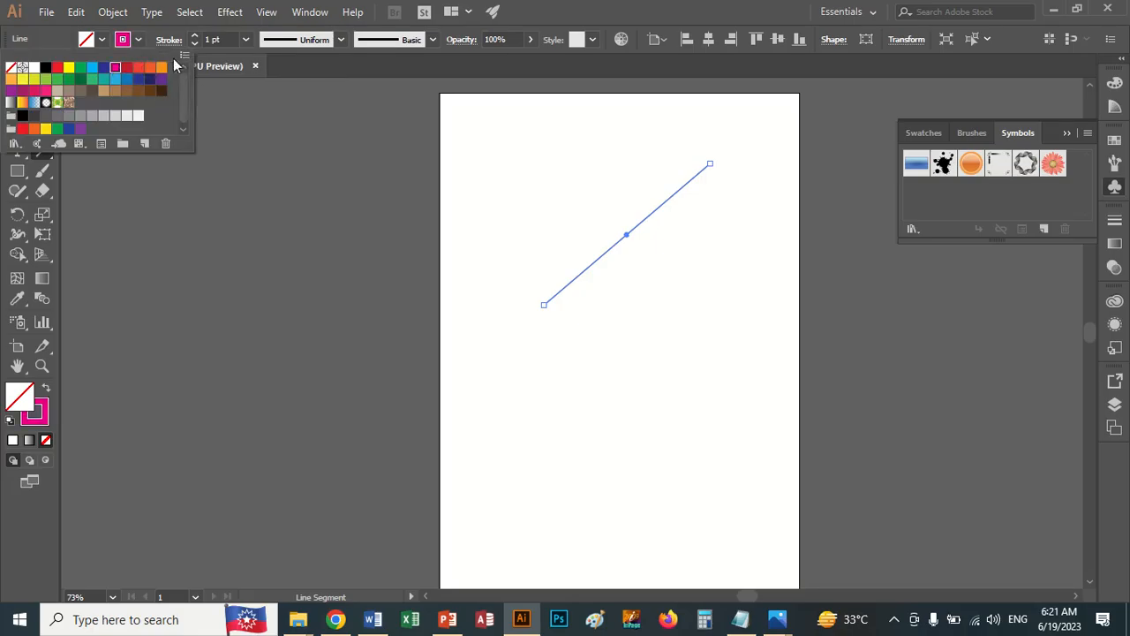
click(196, 38)
click(195, 36)
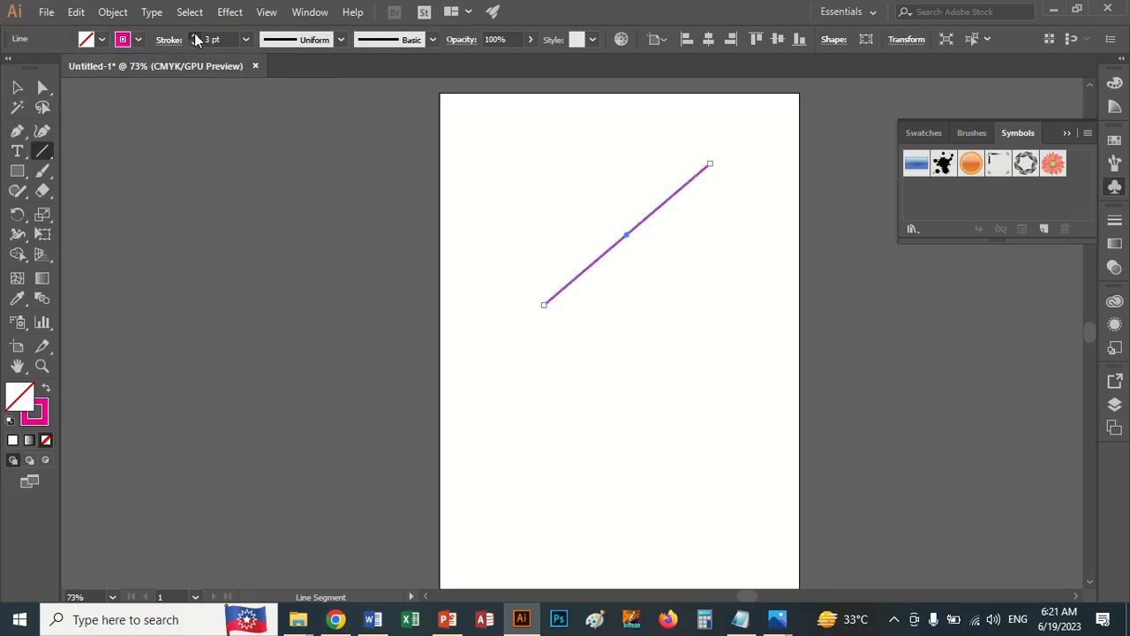
click(195, 36)
click(196, 36)
click(195, 36)
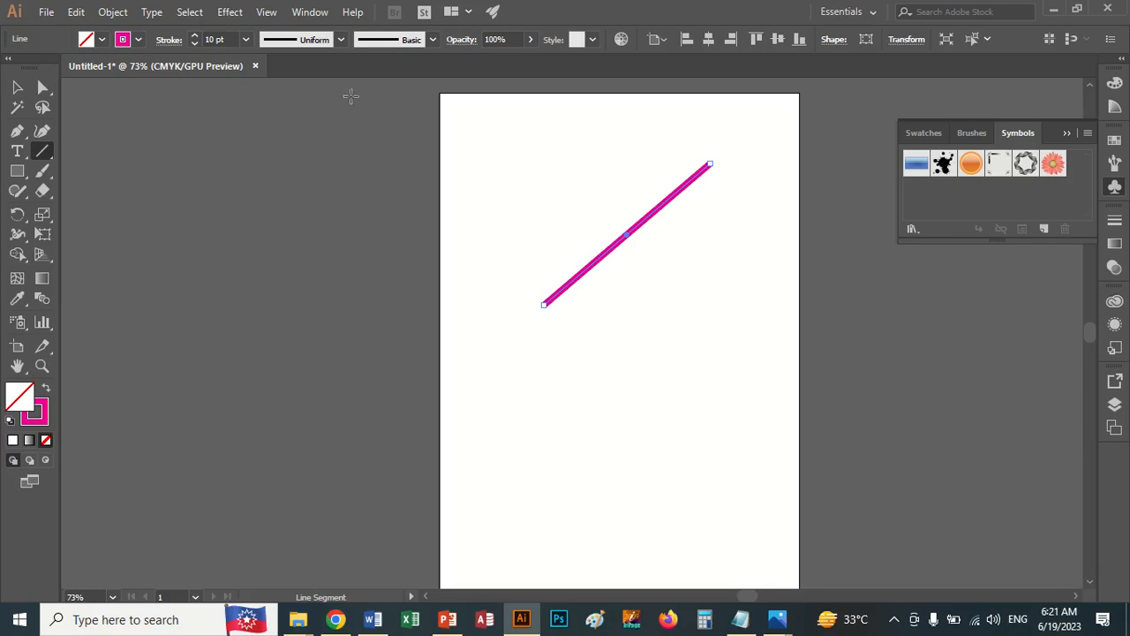
Step: Try the lens-shaped width profile on the line's stroke, followed by Width Profile 3
click(340, 40)
click(294, 100)
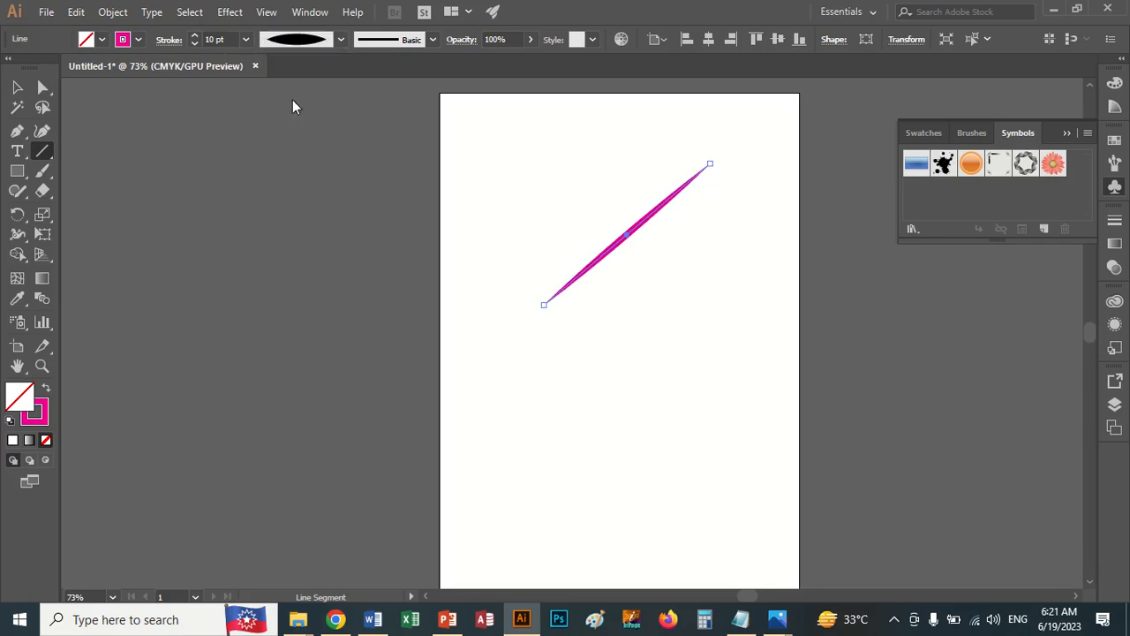
click(340, 39)
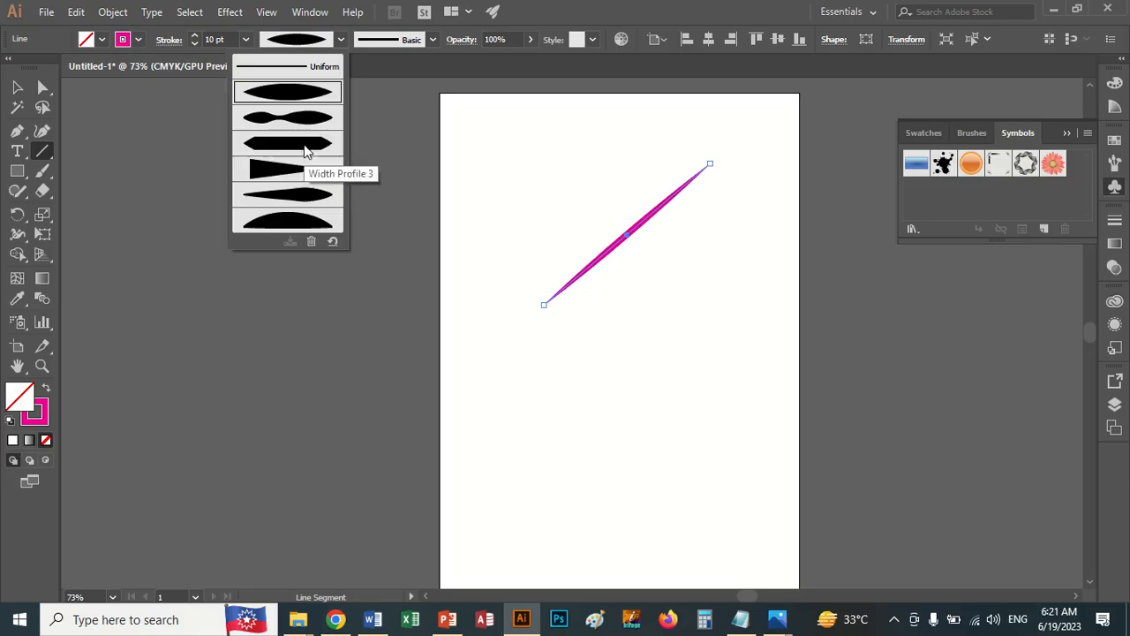
click(306, 150)
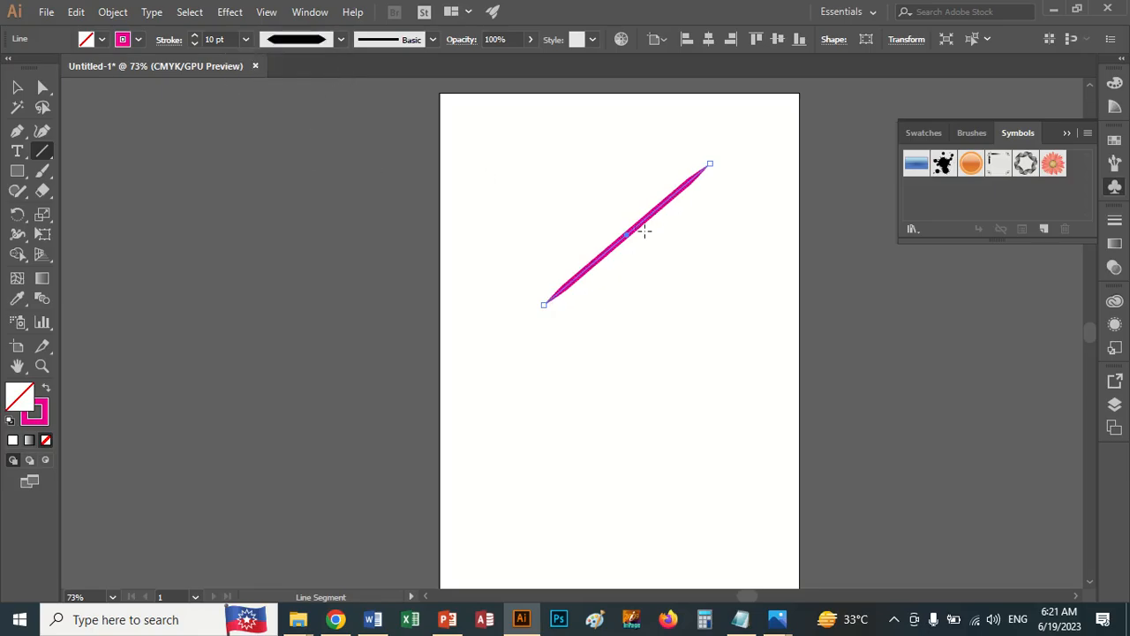
key(ctrl+plus)
key(ctrl+plus)
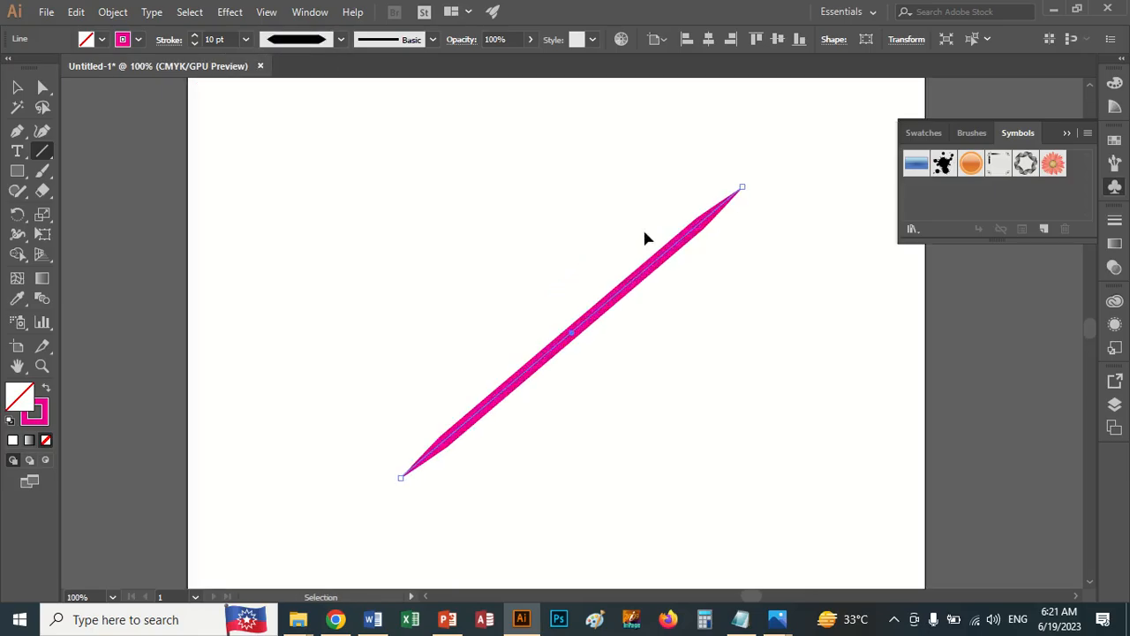
Step: Try the half-dome, teardrop, triangular and double-bulge width profiles in turn on the line's stroke
click(340, 39)
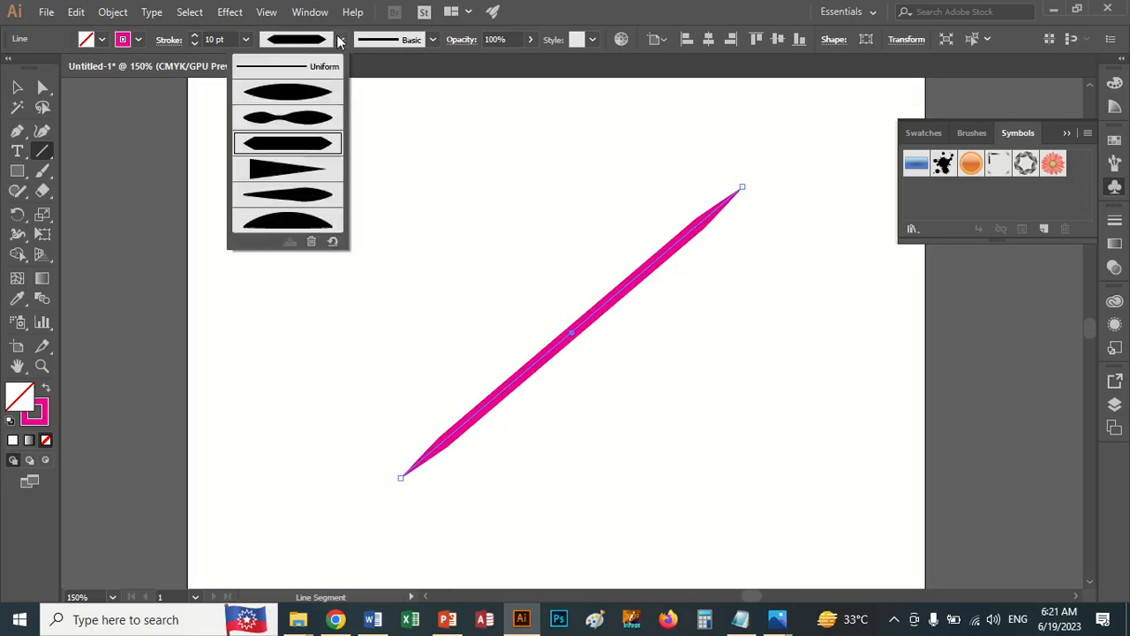
click(298, 223)
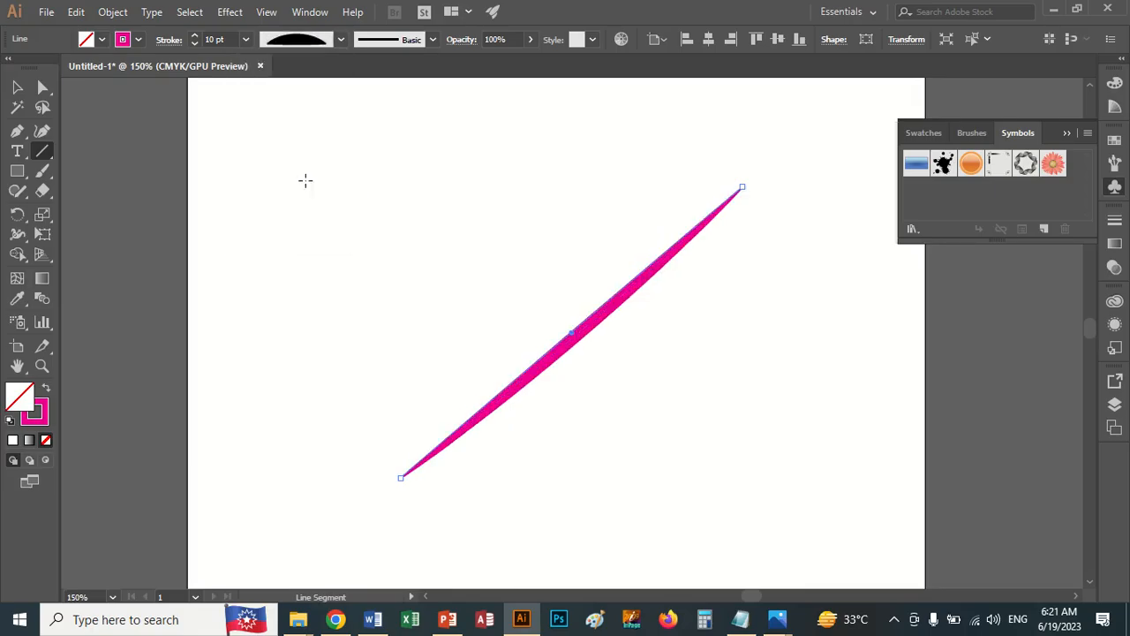
click(340, 39)
click(307, 187)
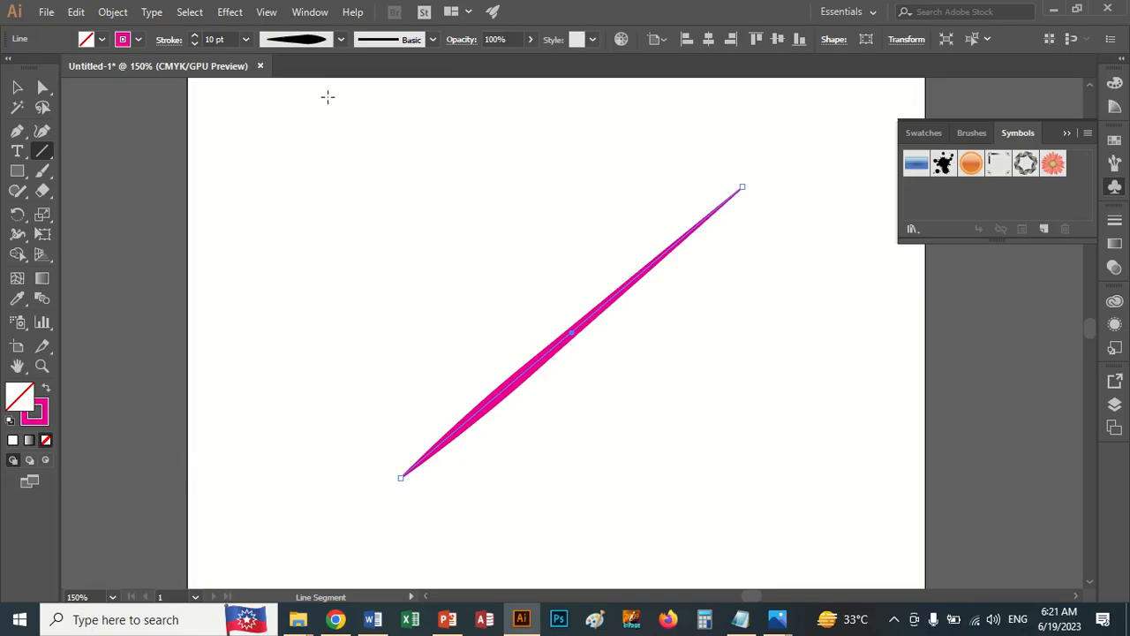
click(340, 39)
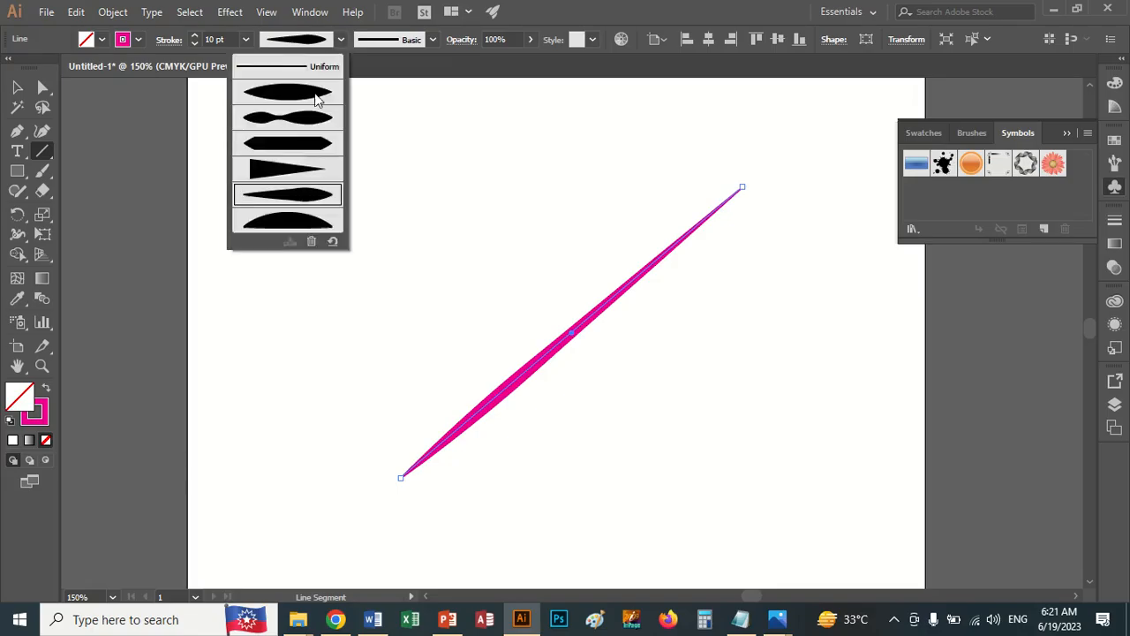
click(292, 171)
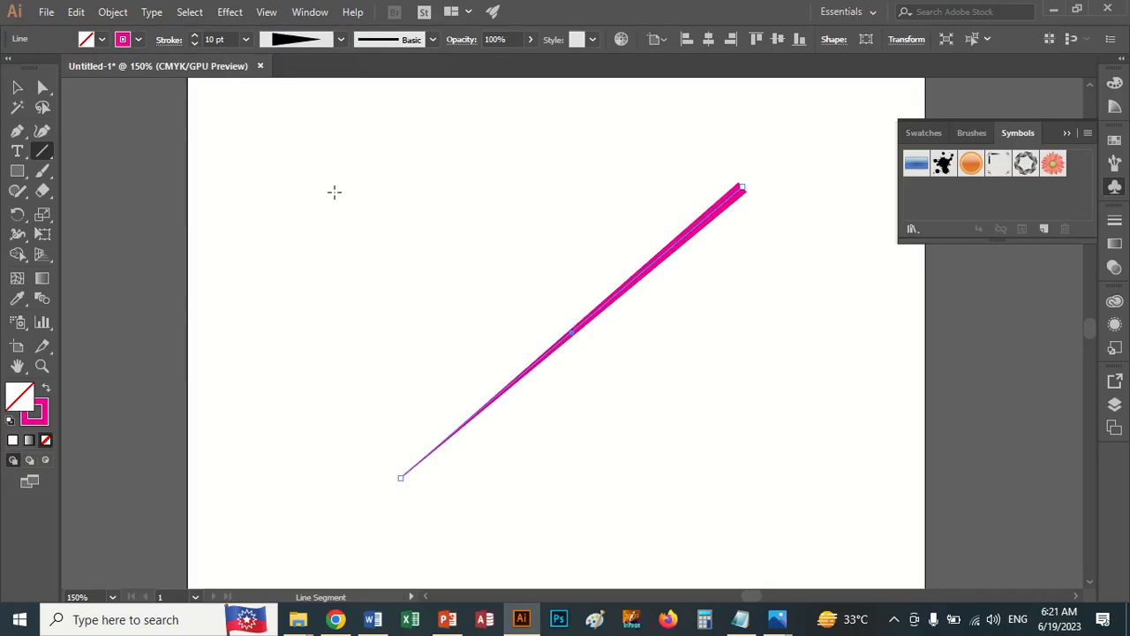
click(343, 40)
click(300, 132)
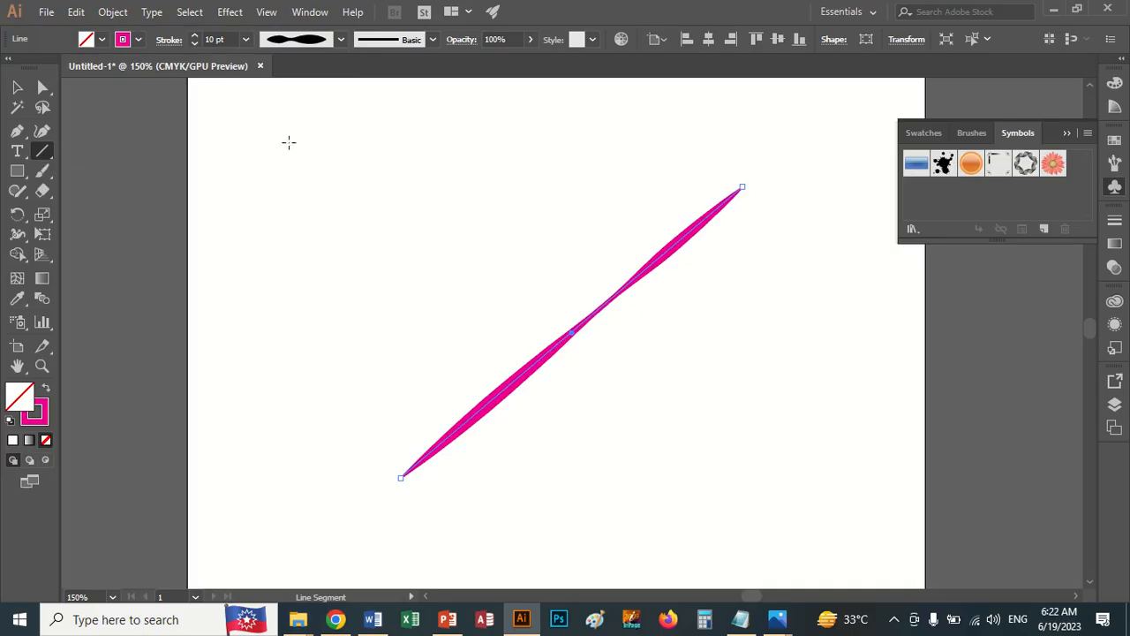
Step: Try the orange ornamental, Mop and denim seam brushes on the line, ending with the rough charcoal-like brush
click(432, 40)
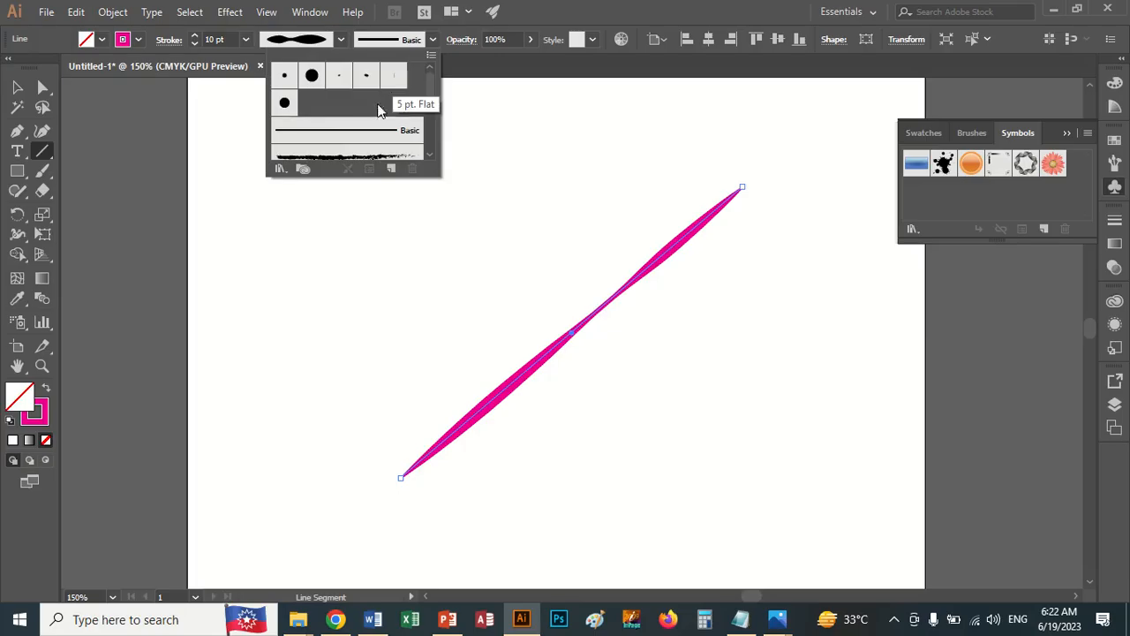
scroll(391, 120, down, 3)
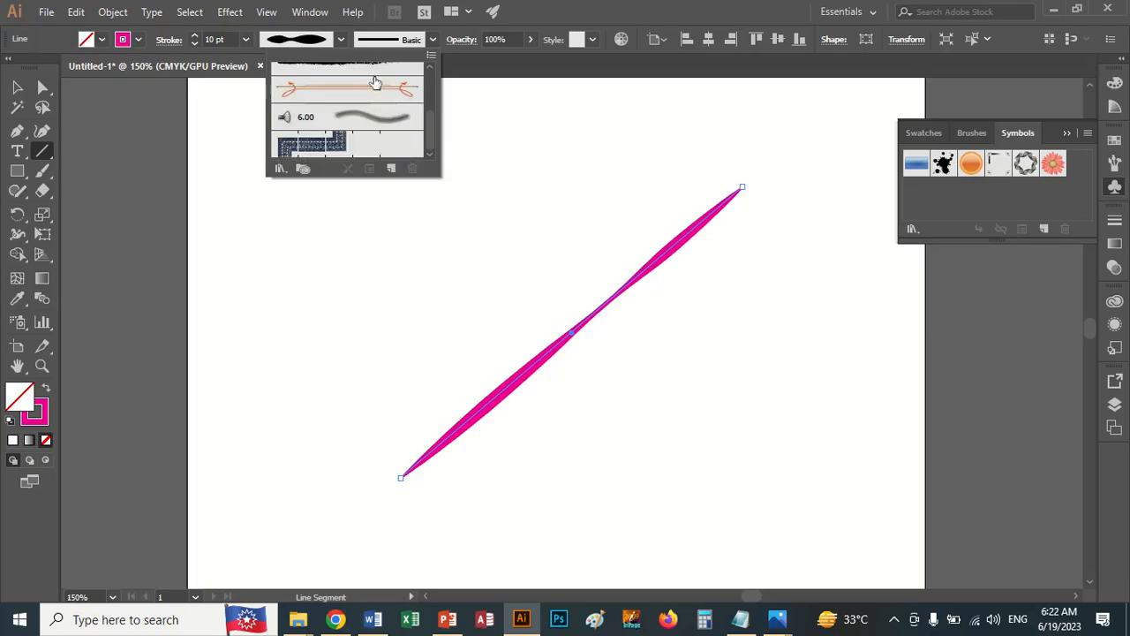
click(375, 92)
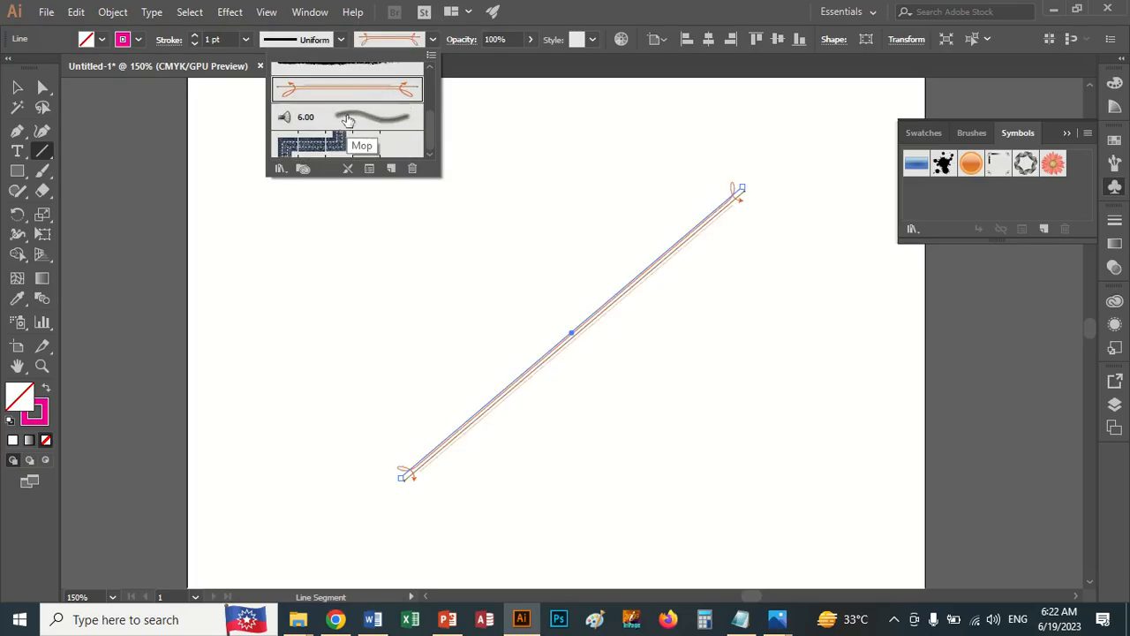
click(349, 117)
click(342, 149)
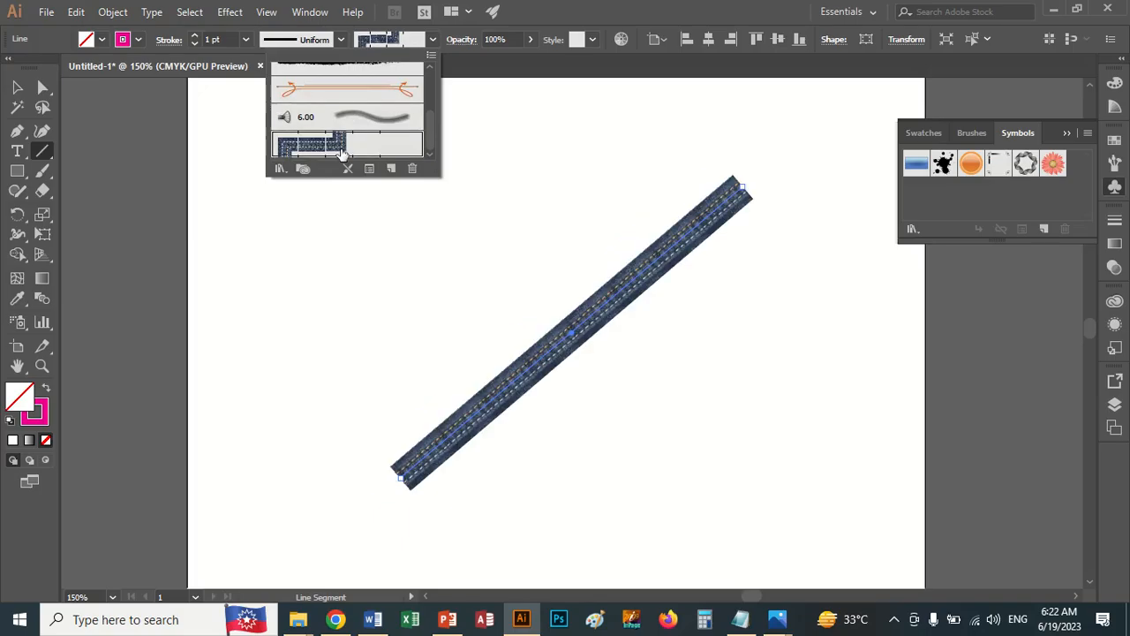
scroll(425, 125, up, 5)
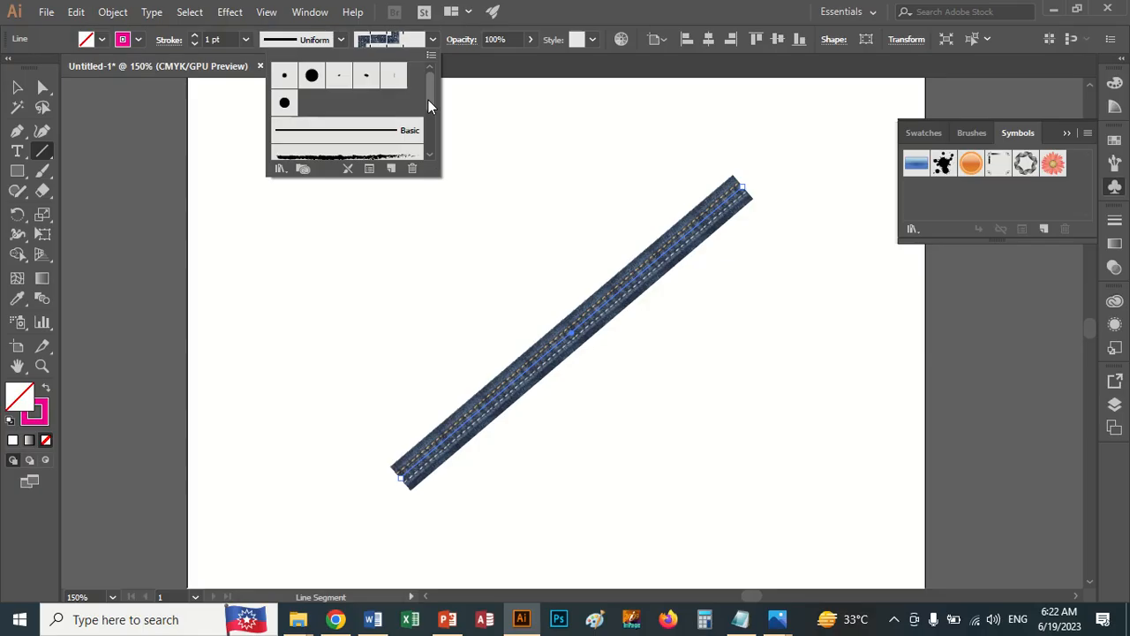
click(343, 157)
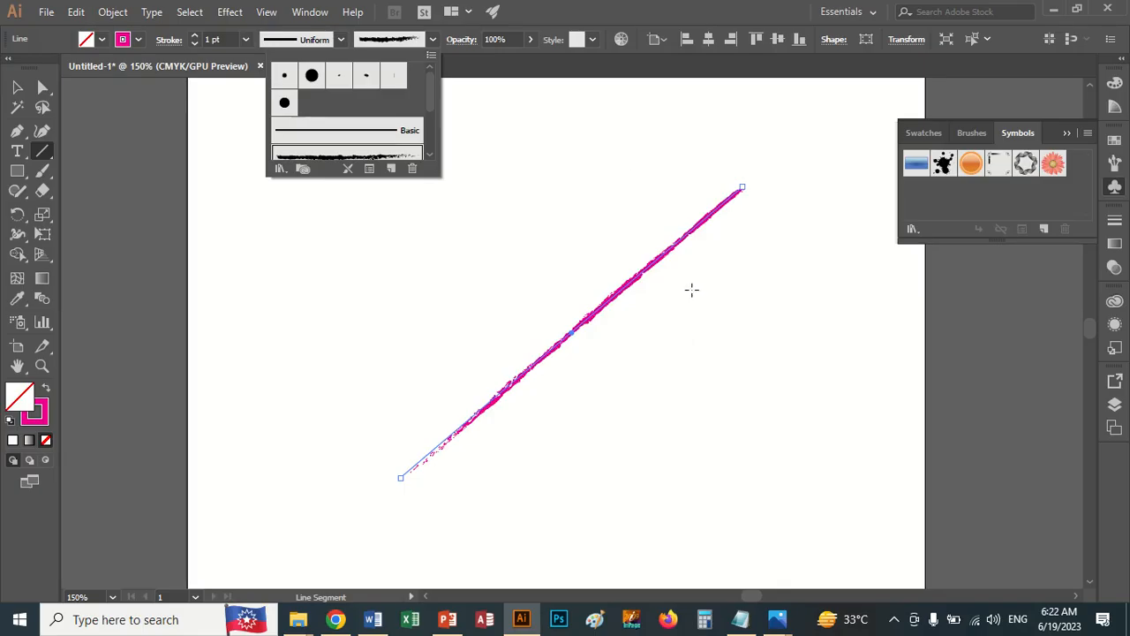
Step: Draw two opposing arcs above the line's lower end with the Arc Tool, sharing endpoints to form a leaf outline
click(51, 153)
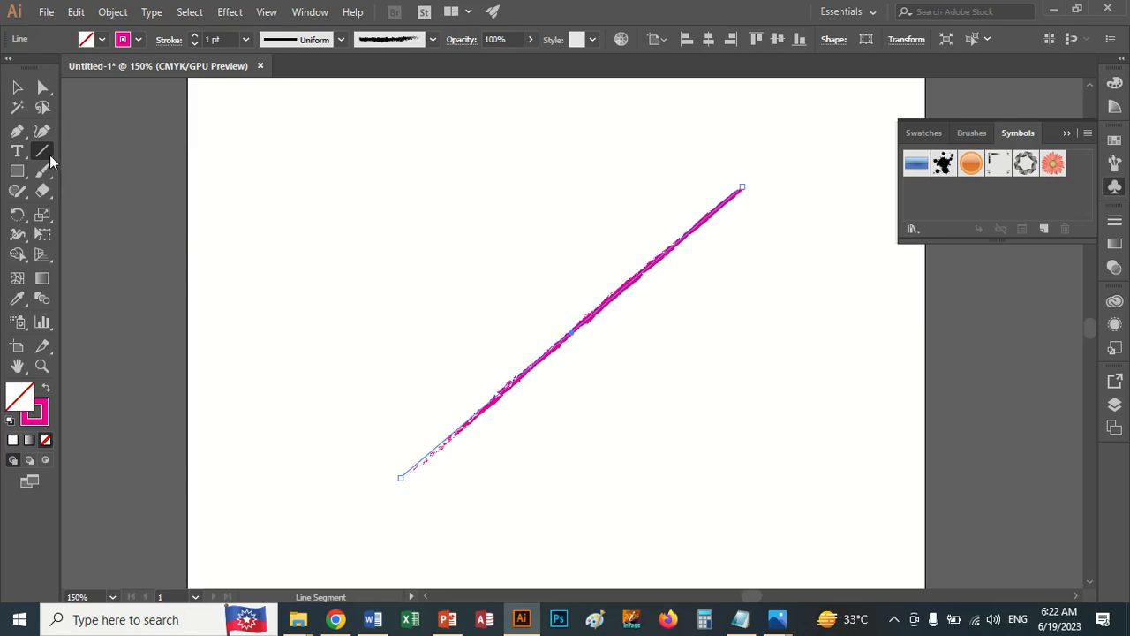
click(50, 155)
click(73, 167)
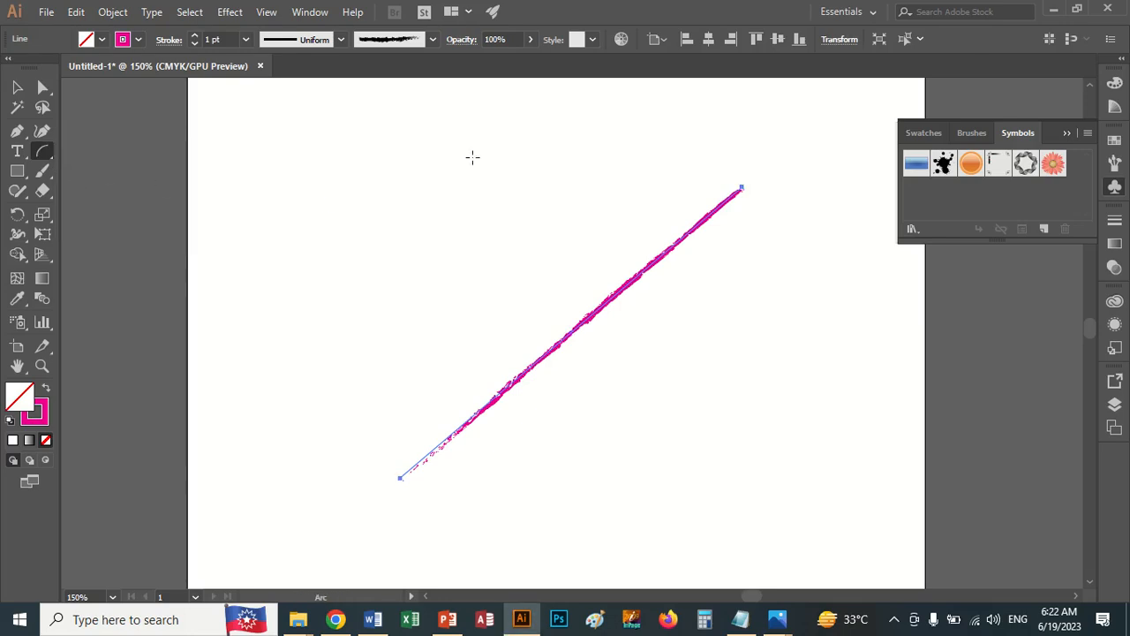
mouse_move(463, 152)
mouse_down()
mouse_move(421, 167)
mouse_move(340, 239)
mouse_move(315, 286)
mouse_move(348, 171)
mouse_move(461, 151)
mouse_up()
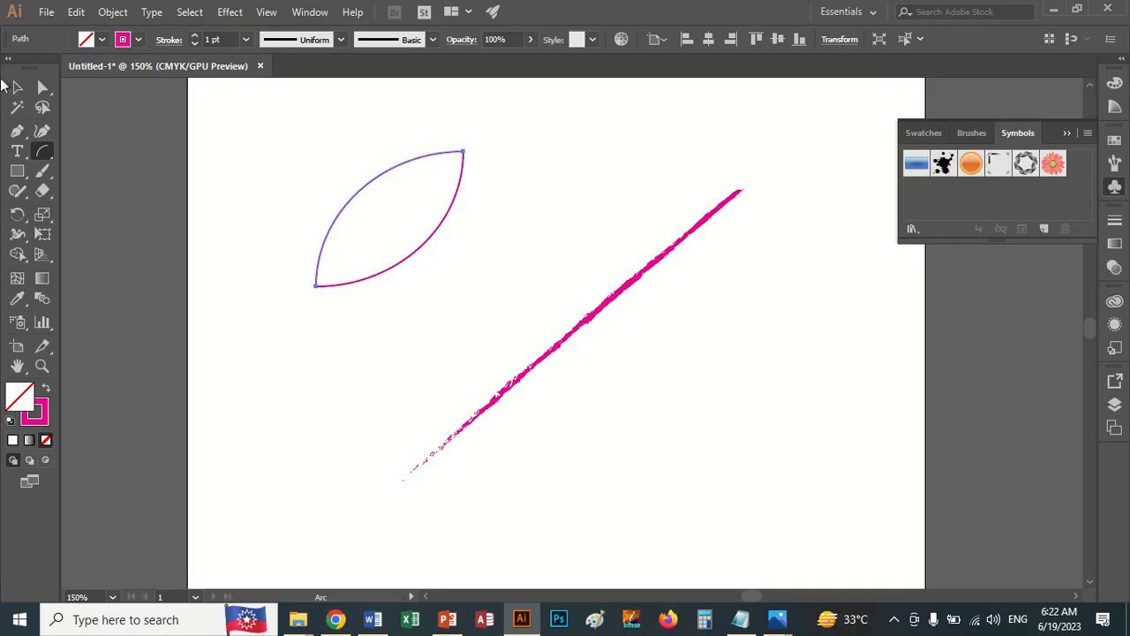
Step: Swap the fill and stroke of the leaf's upper arc so it has a magenta fill and no stroke
click(17, 87)
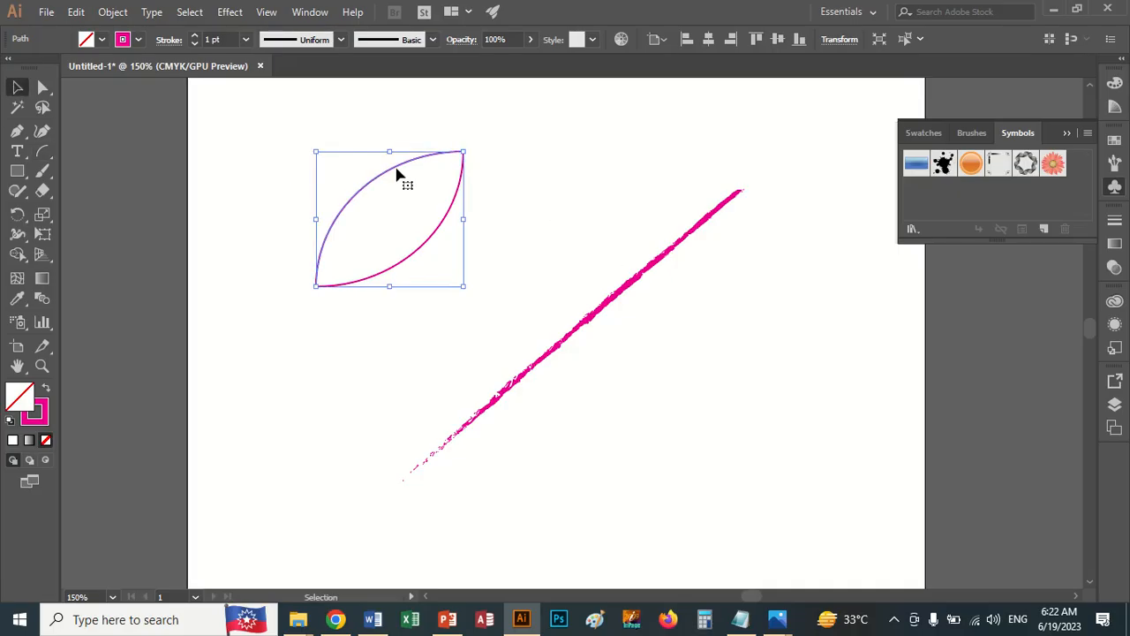
click(43, 388)
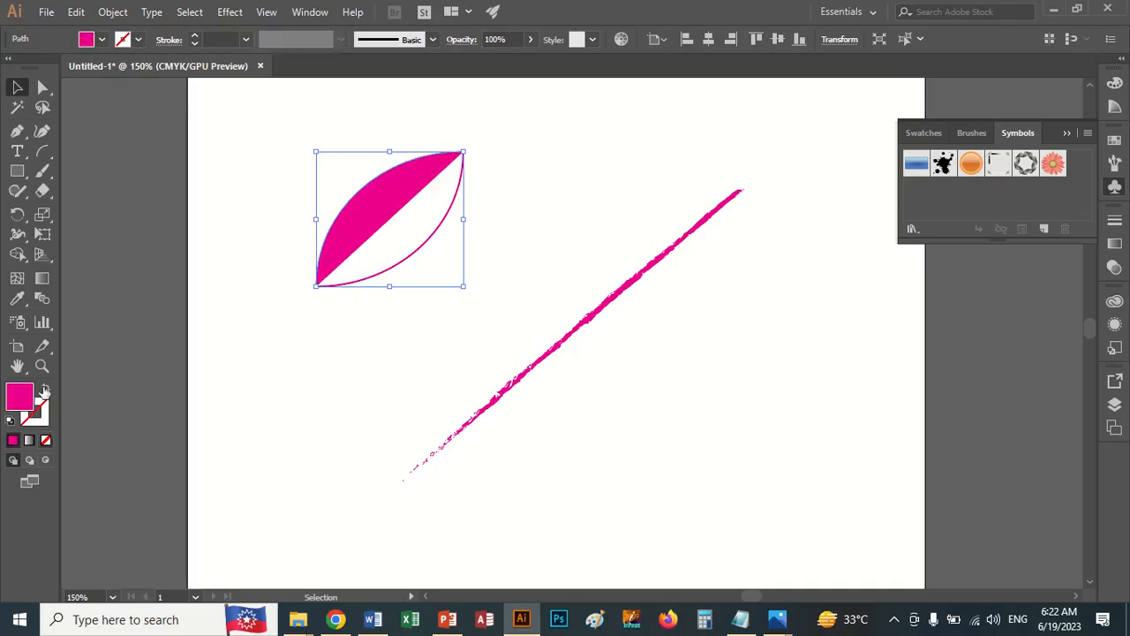
Step: Swap the fill and stroke of the leaf's lower arc so it has a magenta fill and no stroke
click(369, 284)
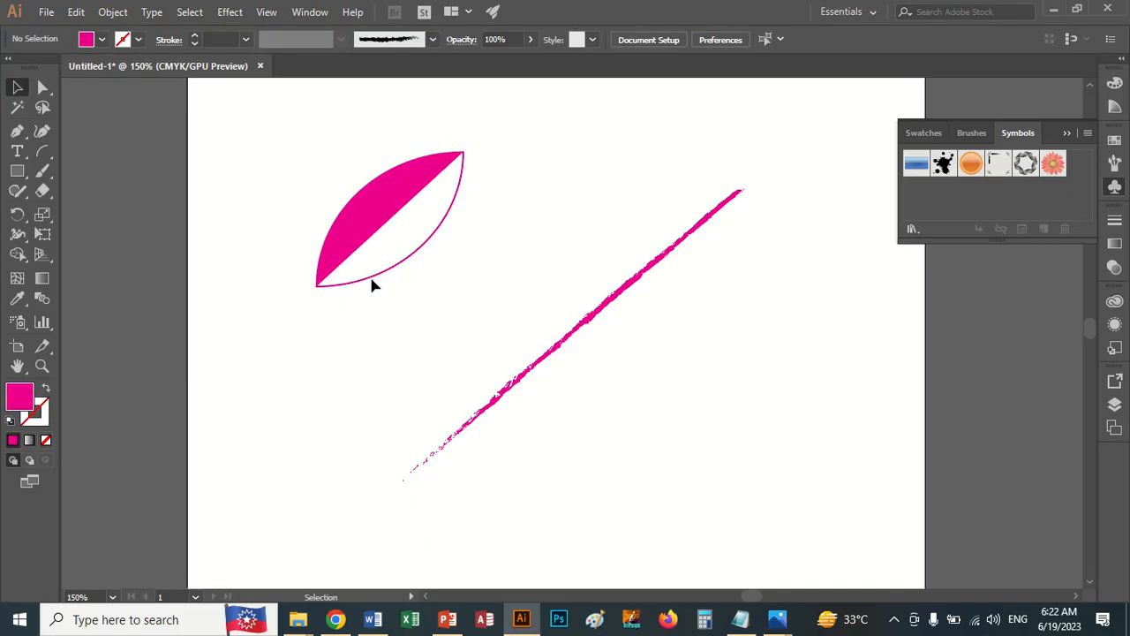
click(420, 257)
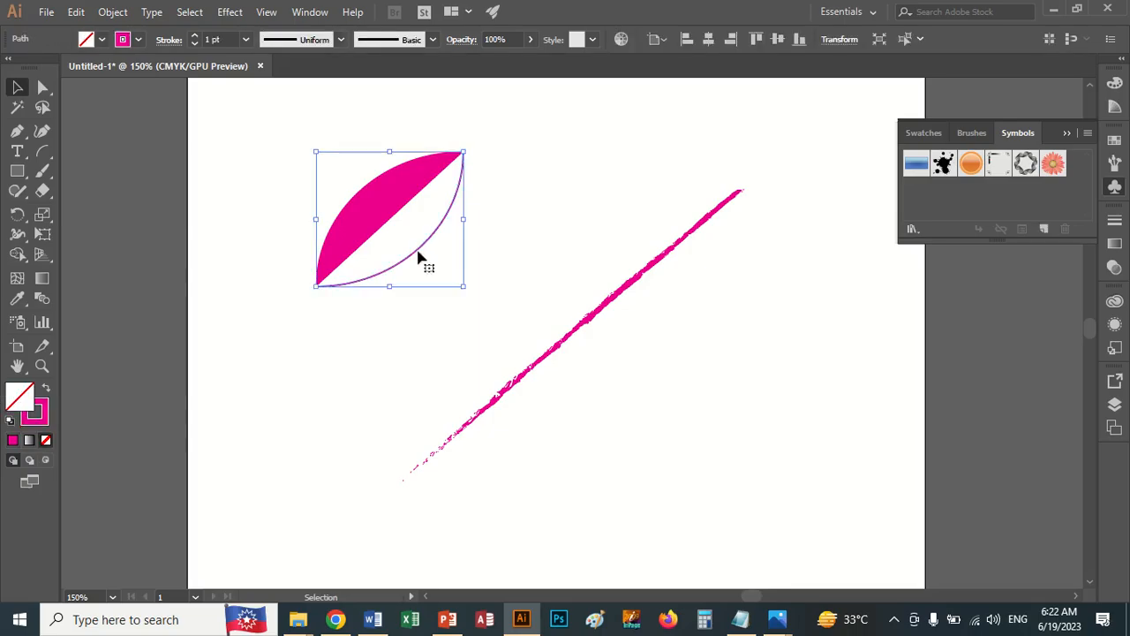
click(48, 393)
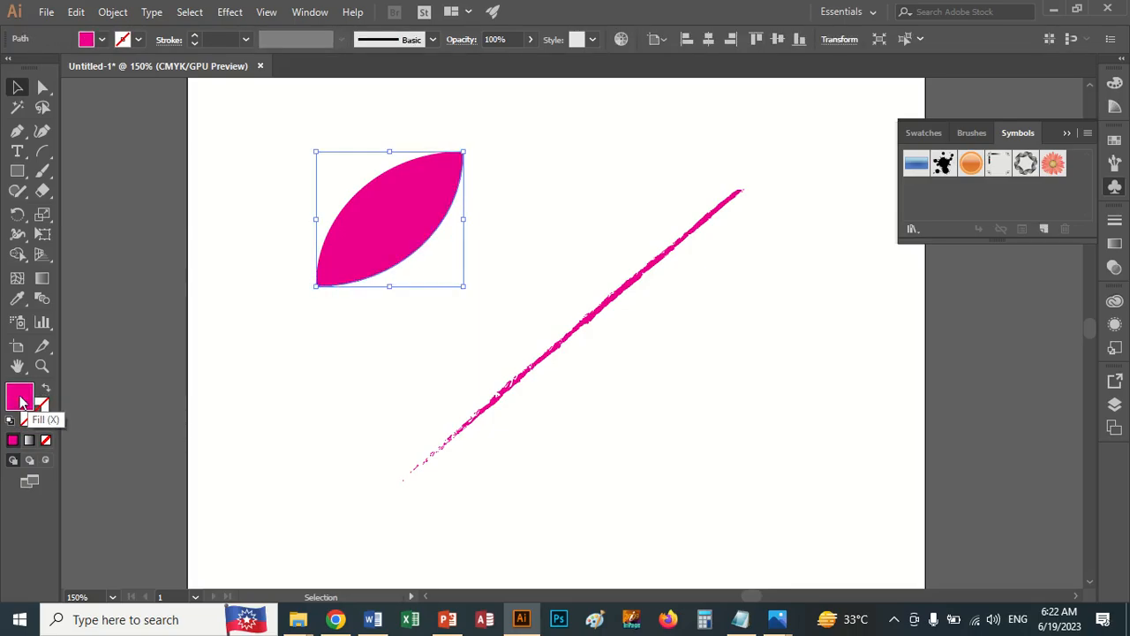
Step: Change the fill of the leaf's lower arc to a muted blue-violet and deselect it
double_click(19, 398)
click(849, 260)
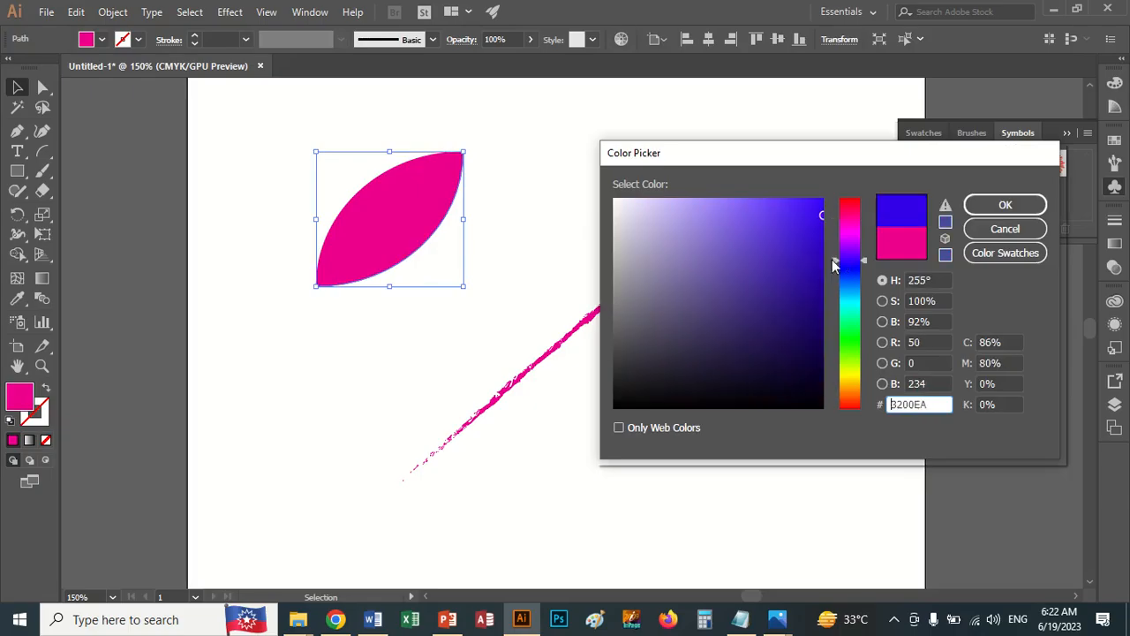
click(785, 248)
click(1002, 205)
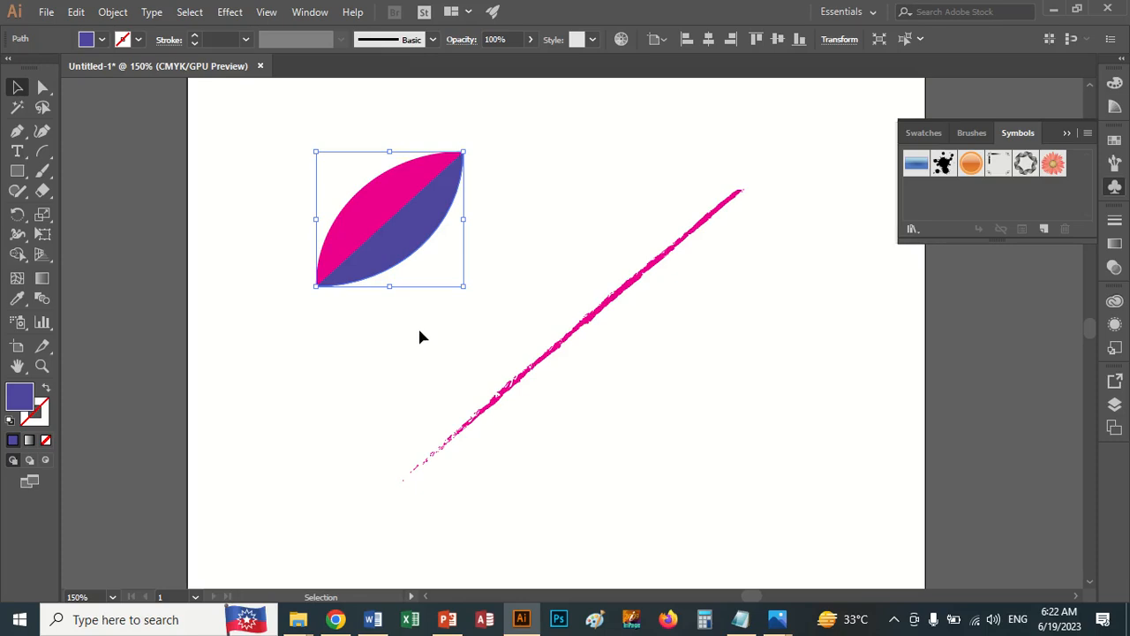
click(390, 353)
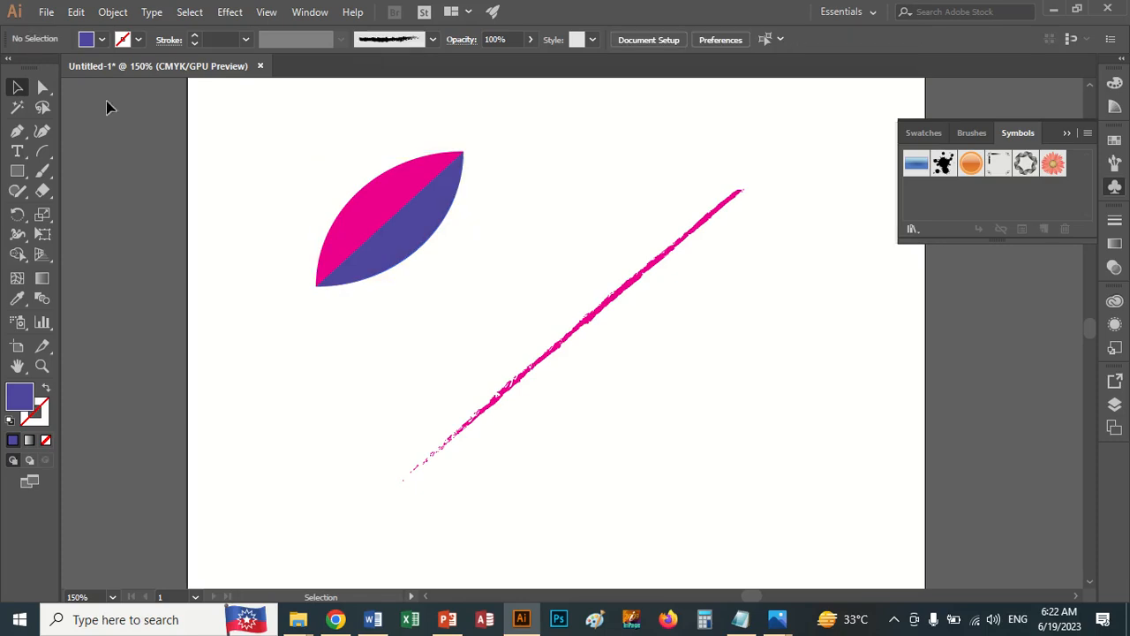
Step: Join the two arcs' overlapping endpoints at both leaf tips with Corner points, making one closed leaf shape
click(42, 87)
drag(455, 130, 485, 175)
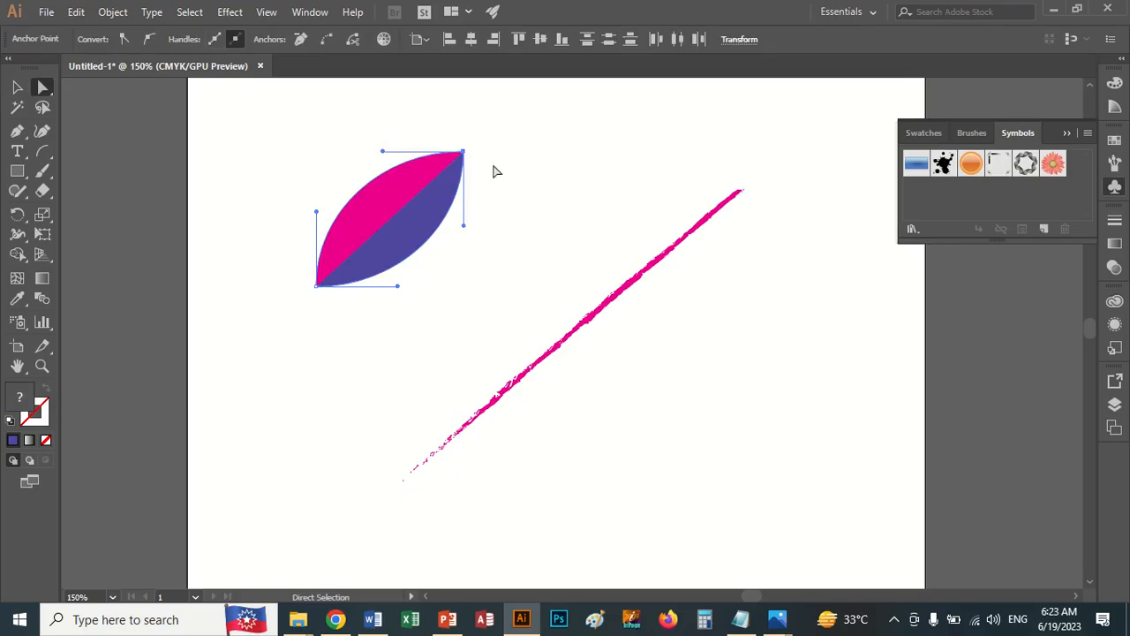
key(ctrl)
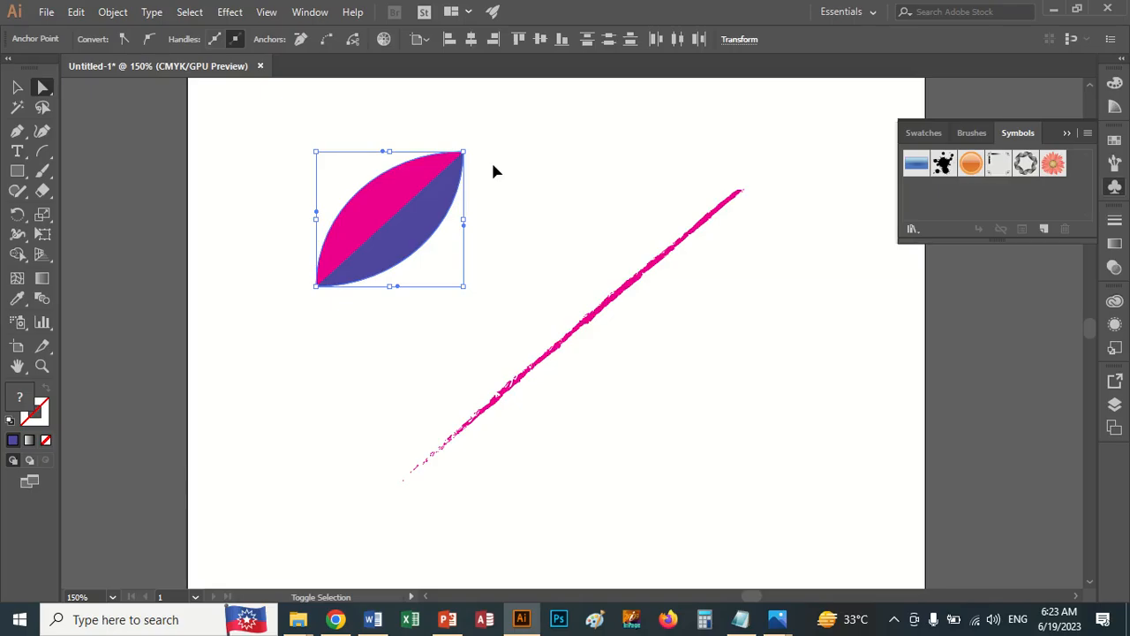
key(ctrl+j)
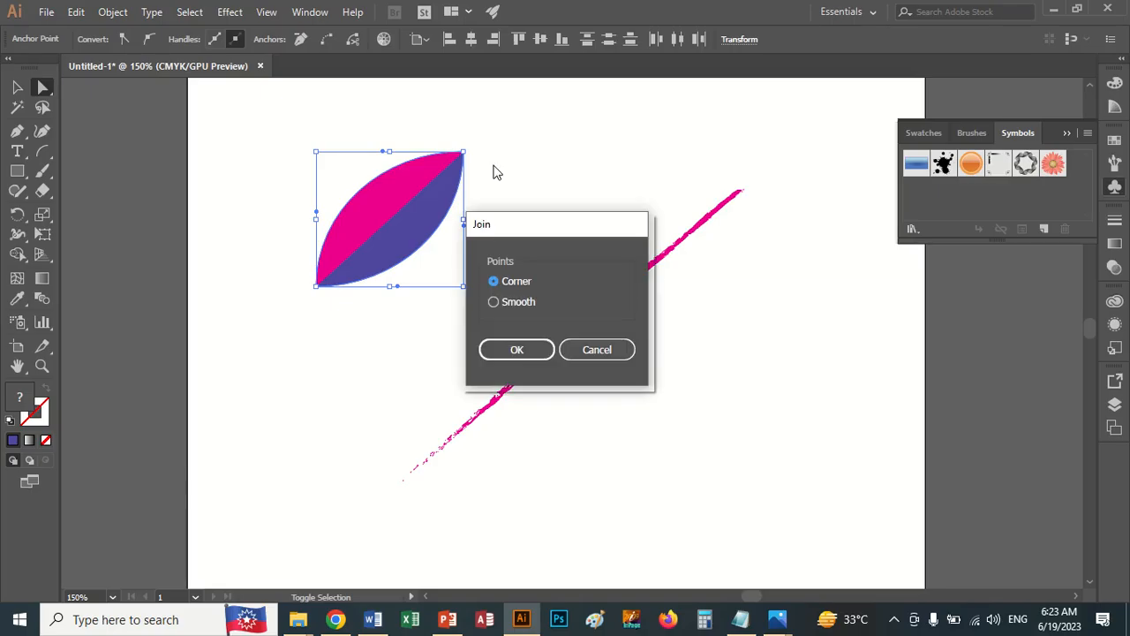
click(537, 351)
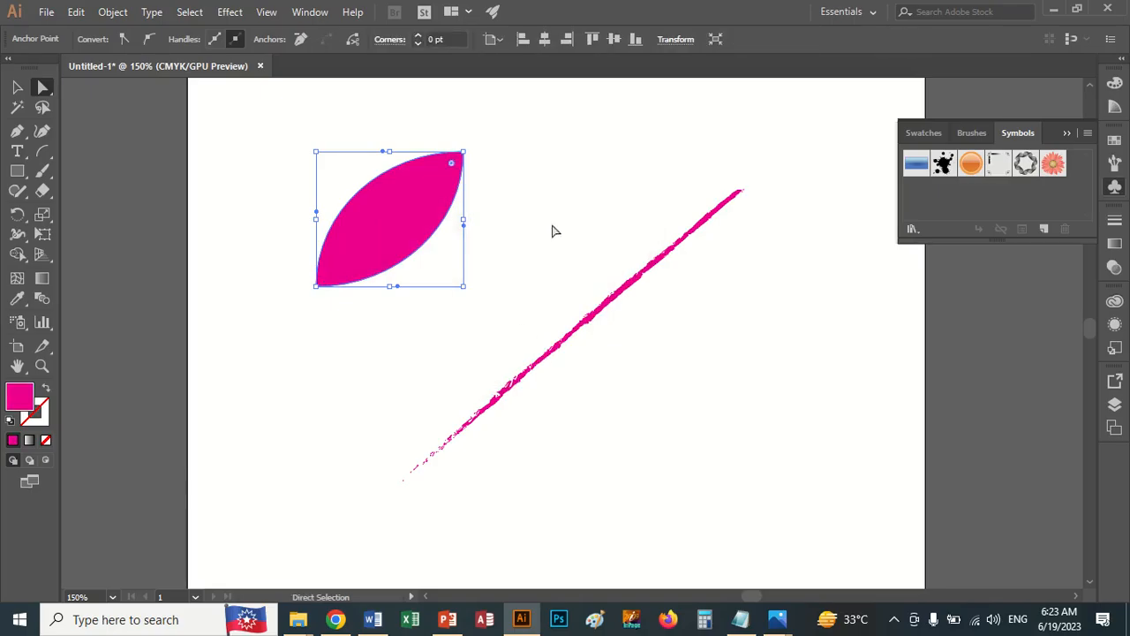
click(549, 225)
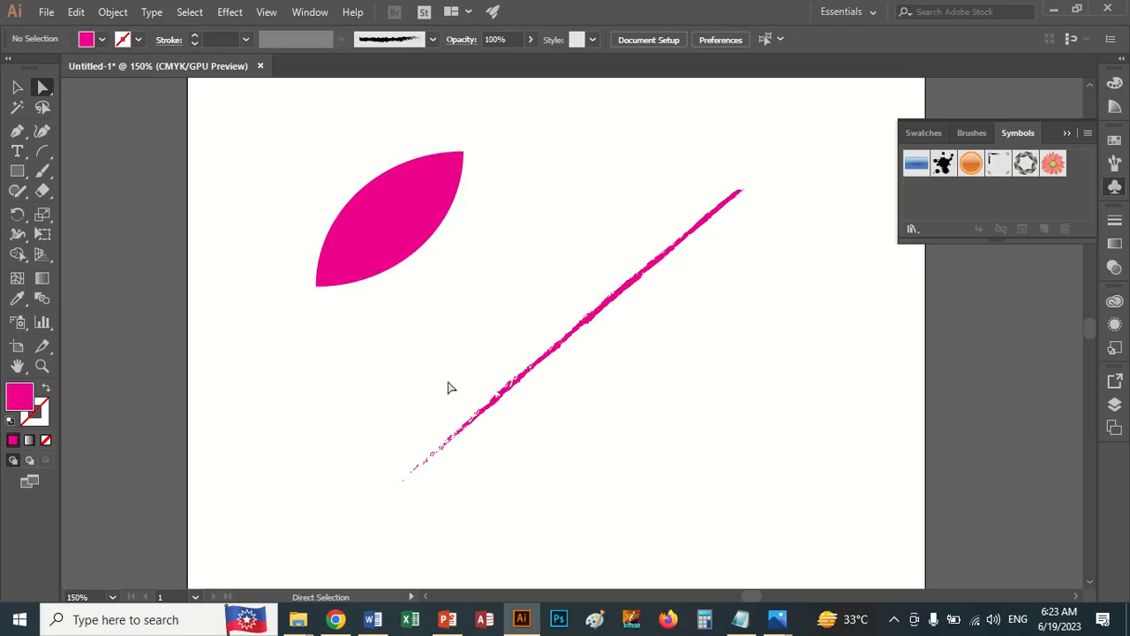
drag(296, 275, 329, 304)
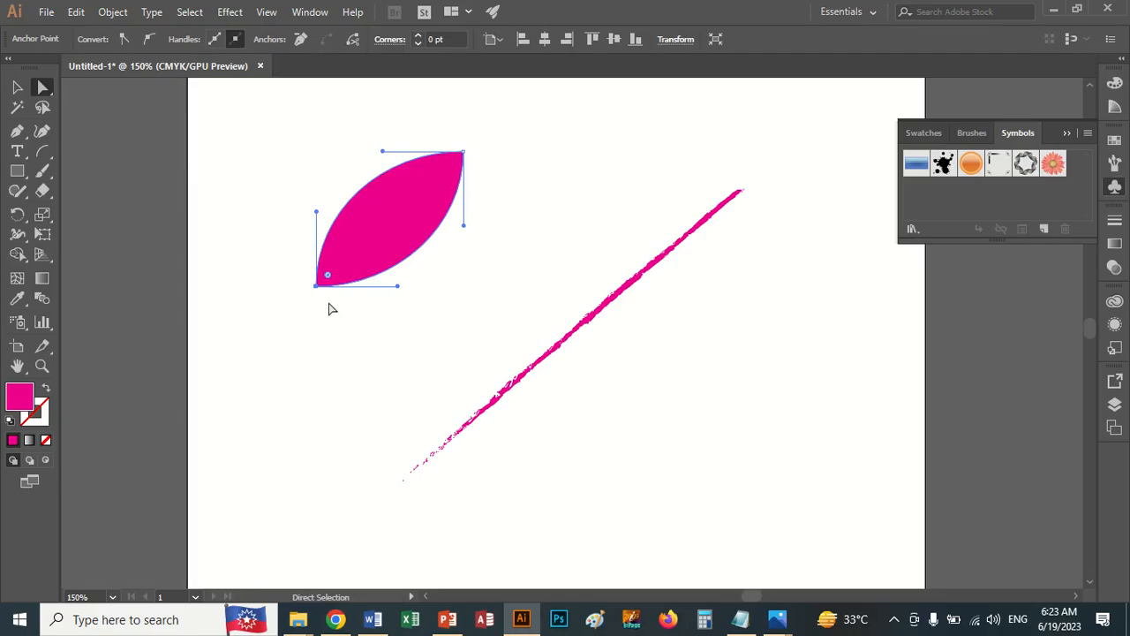
click(344, 340)
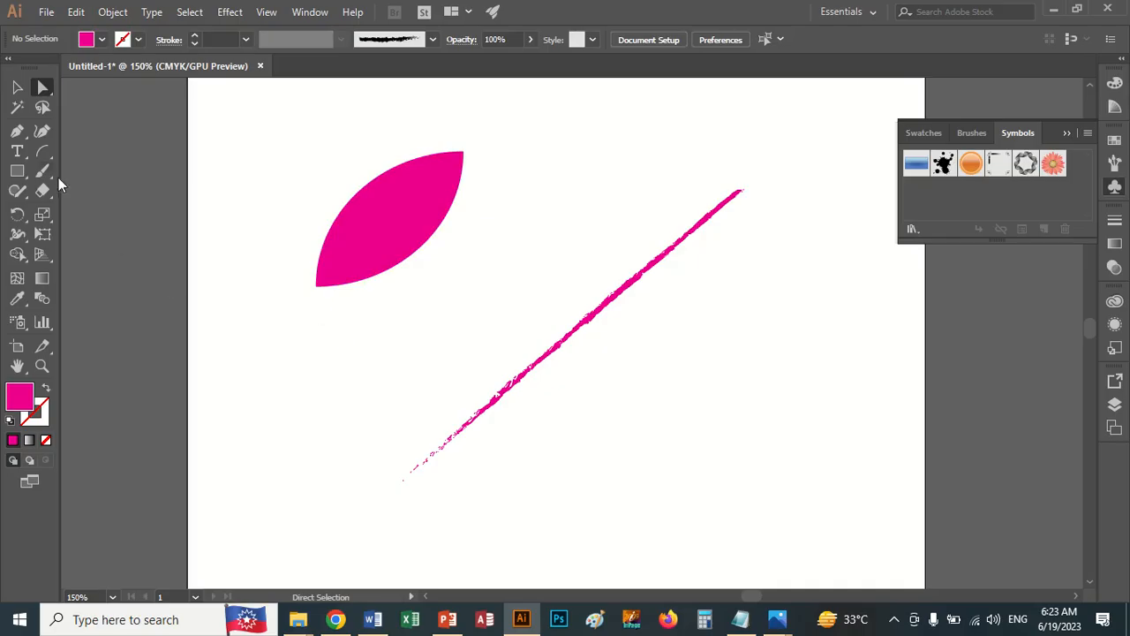
Step: Draw a straight diagonal line with the Pen tool between the leaf and the charcoal-brushed line, removing the extra point
click(17, 131)
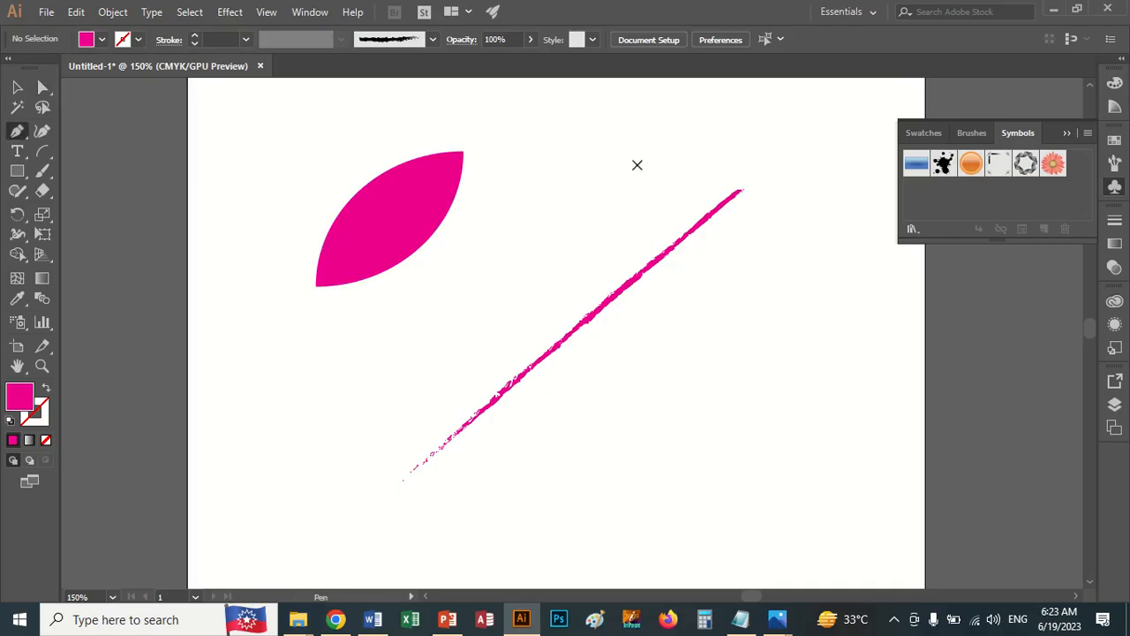
click(599, 151)
click(505, 236)
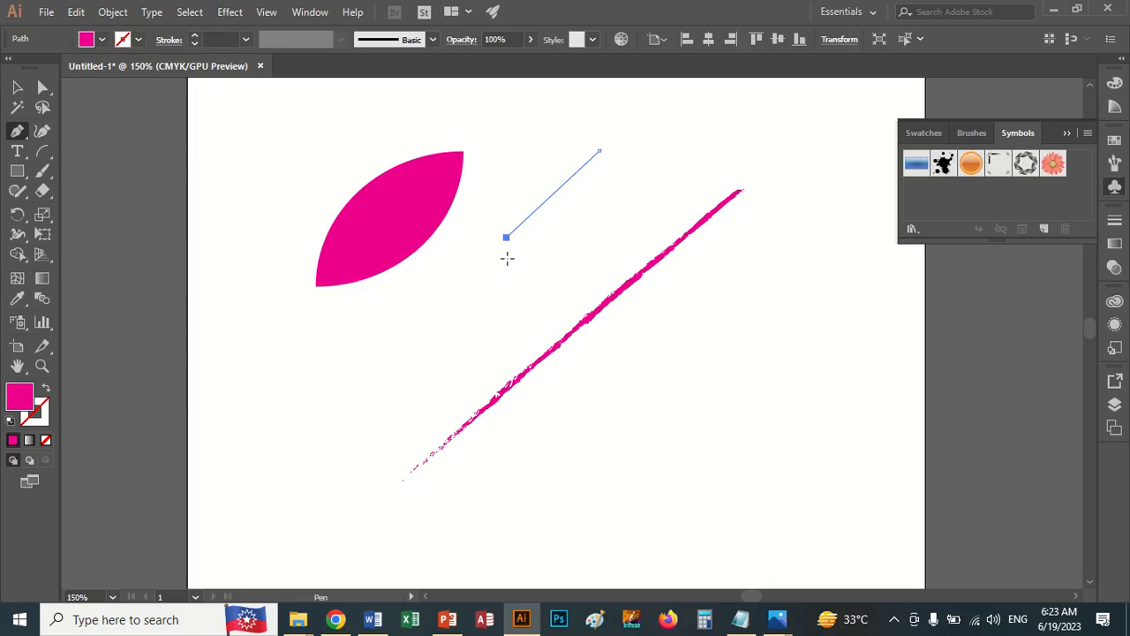
click(504, 320)
key(ctrl+z)
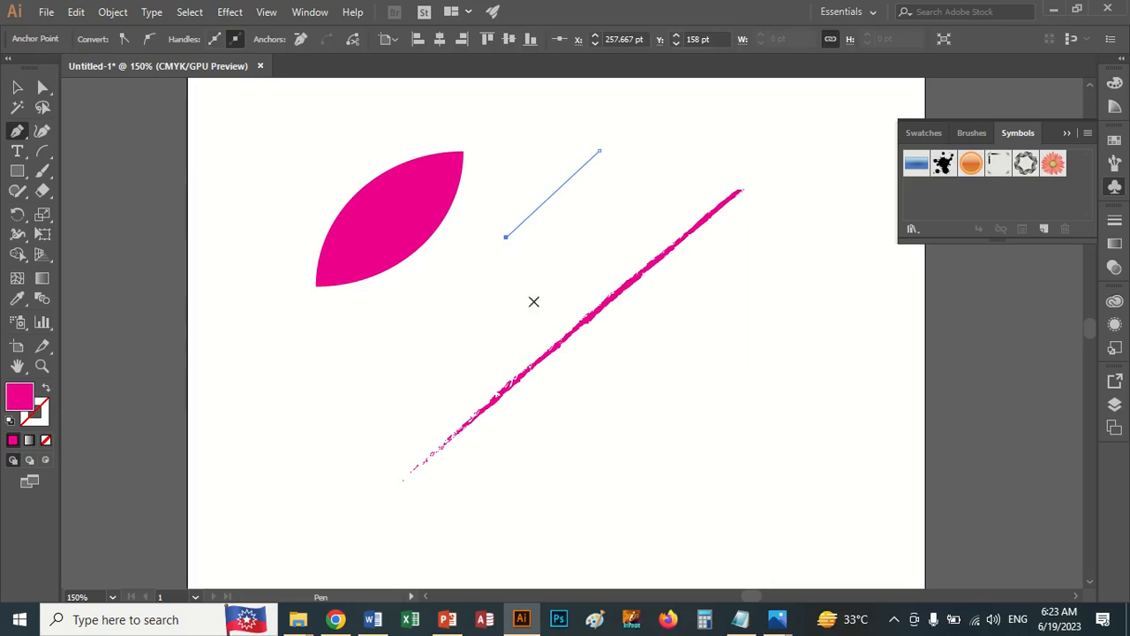
key(ctrl+z)
key(ctrl+z)
Step: Draw a second, nearly horizontal Pen line from just below the first line's lower end to the charcoal-brushed line
click(509, 243)
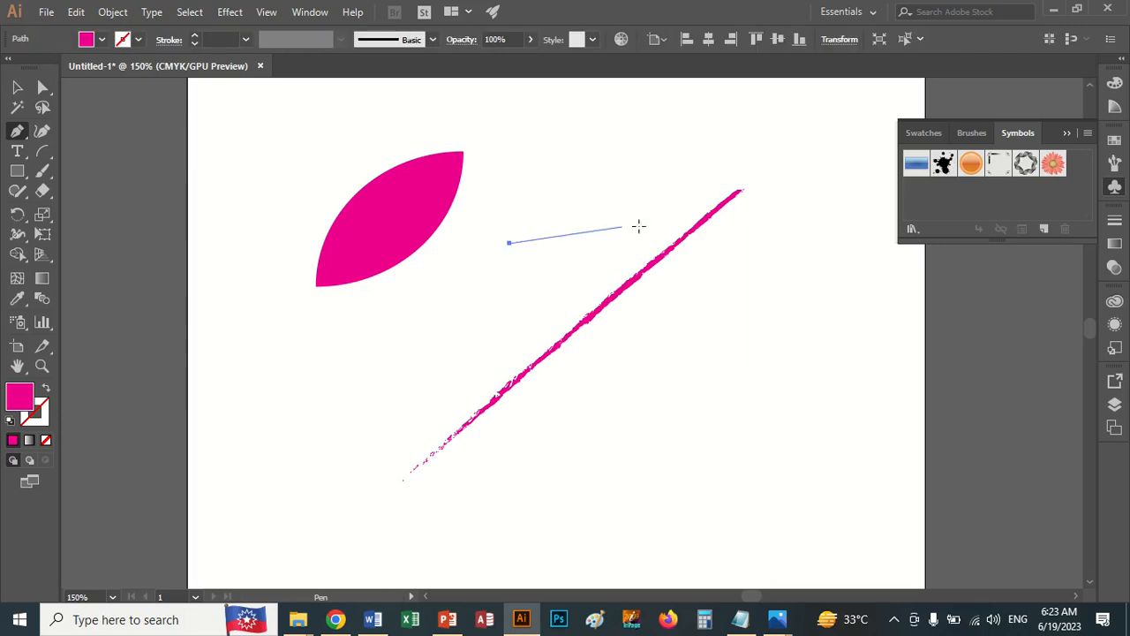
drag(677, 221, 633, 215)
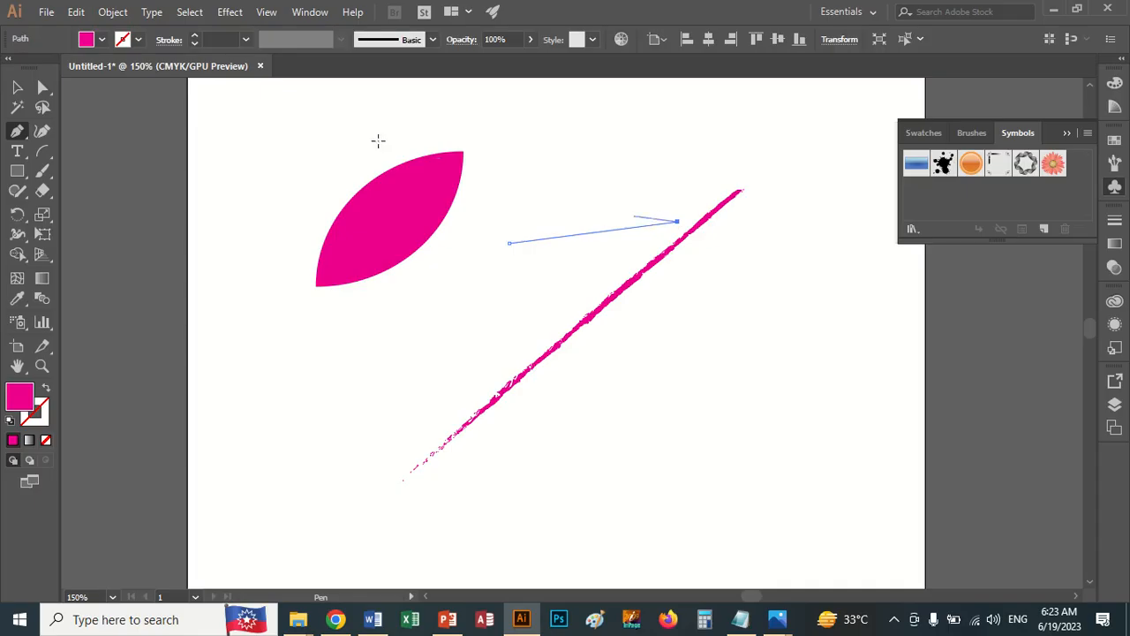
click(585, 221)
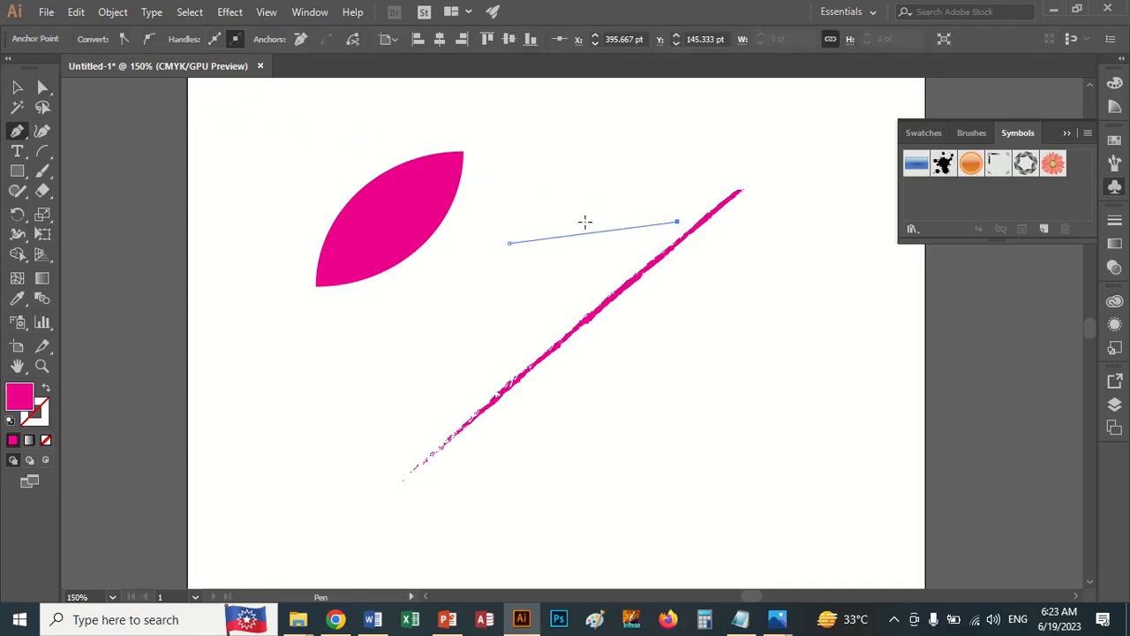
click(16, 88)
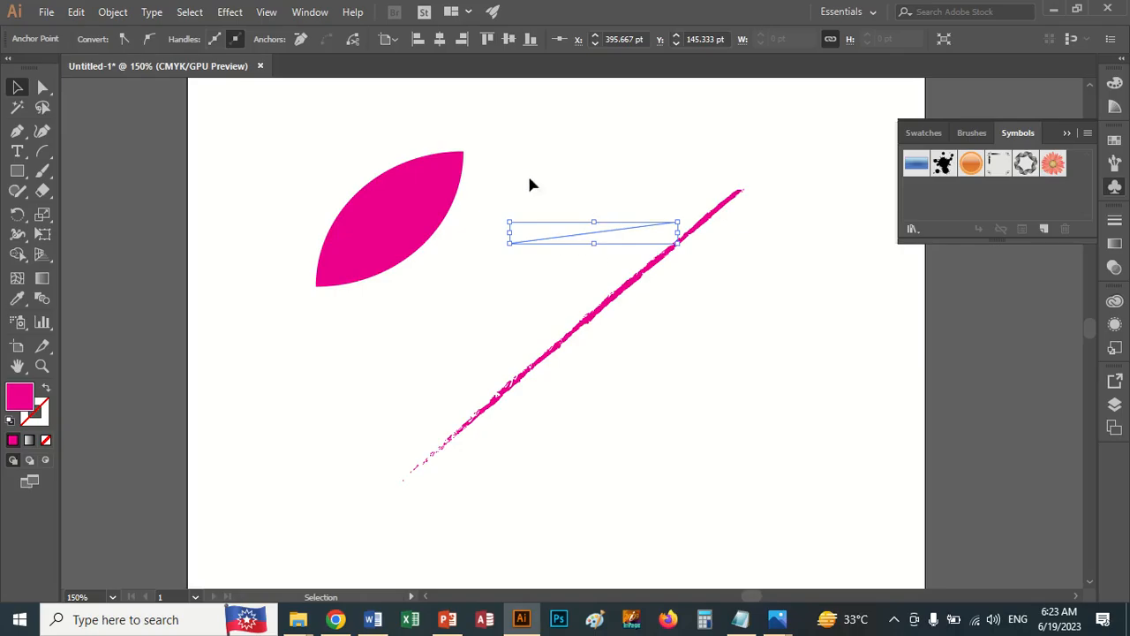
Step: Select both pen-drawn lines and give them a red stroke
key(ctrl+z)
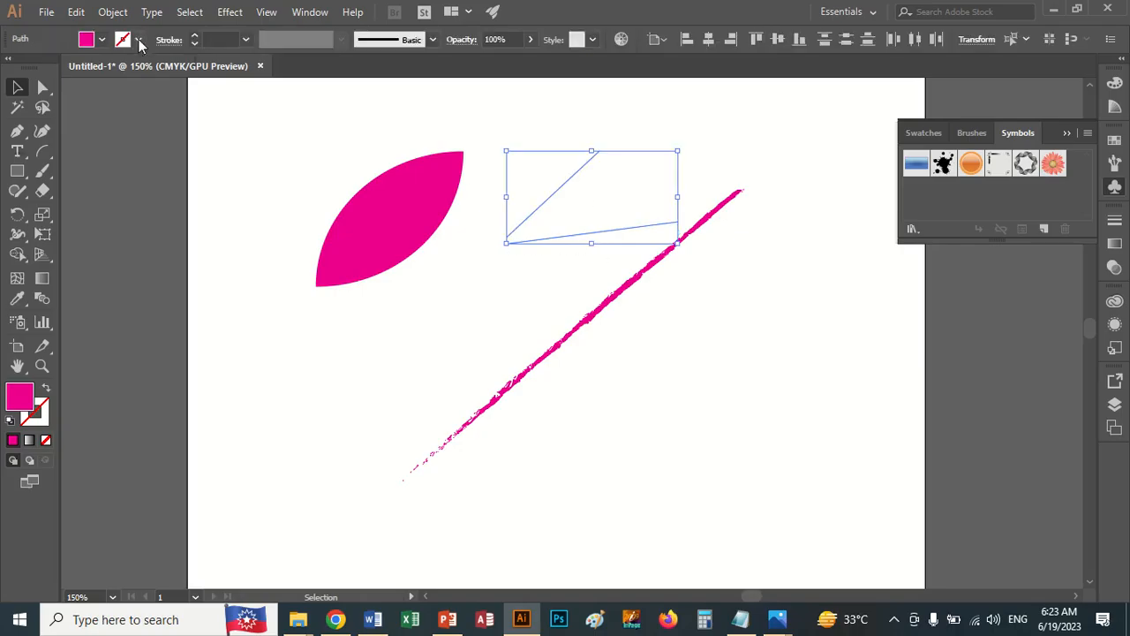
click(139, 42)
click(138, 67)
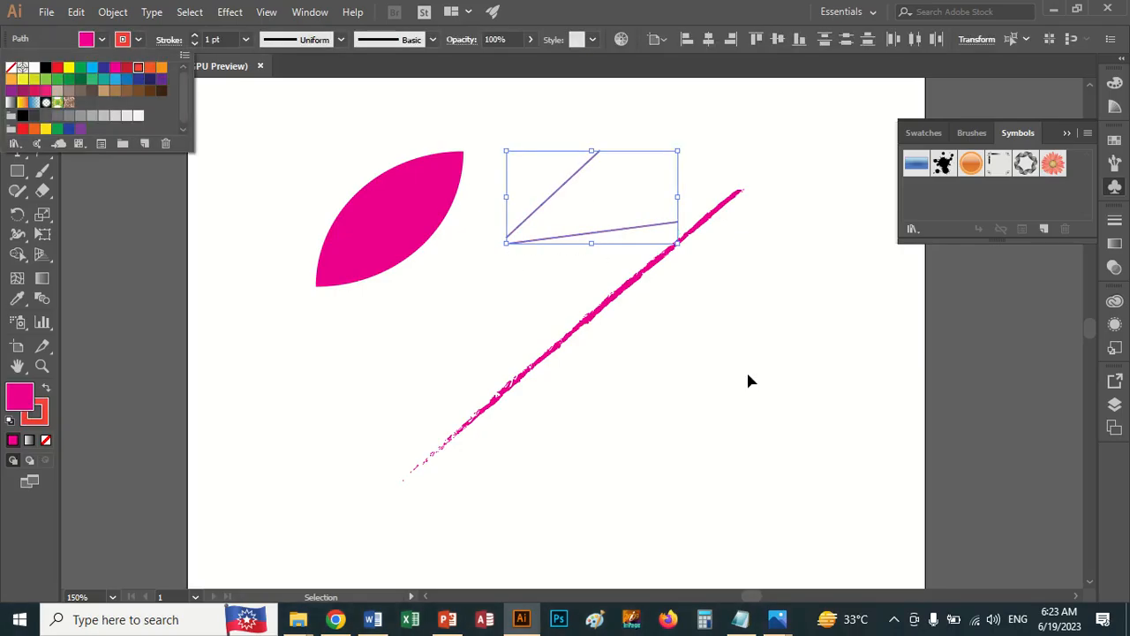
Step: Move the charcoal-brushed line down and to the right, clear of the pen-drawn lines
click(606, 300)
drag(607, 306, 667, 415)
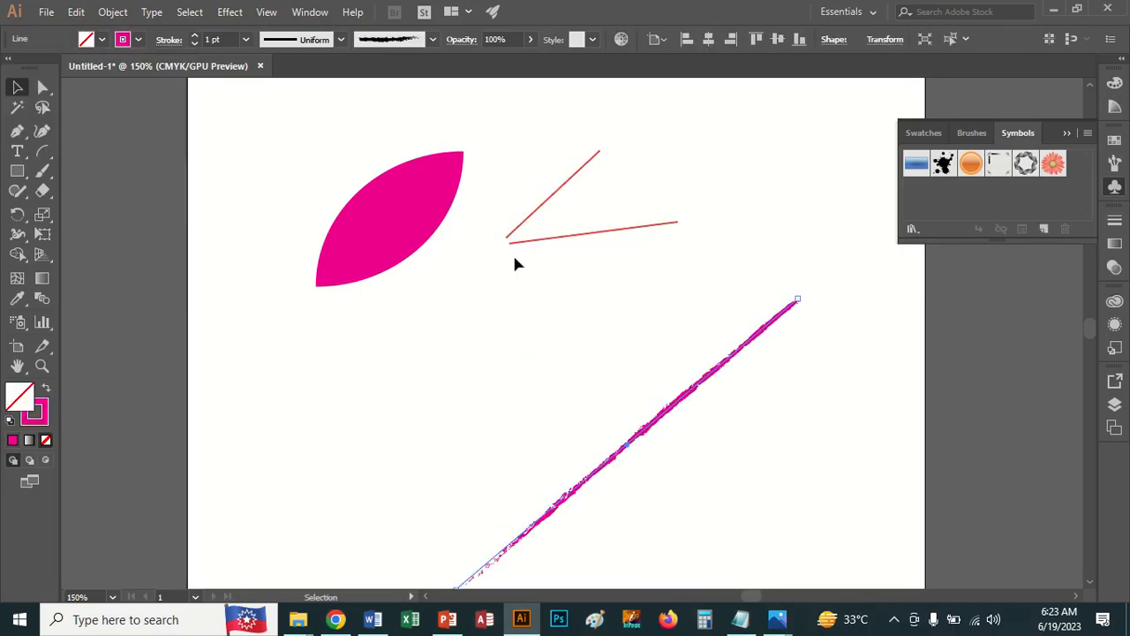
click(510, 243)
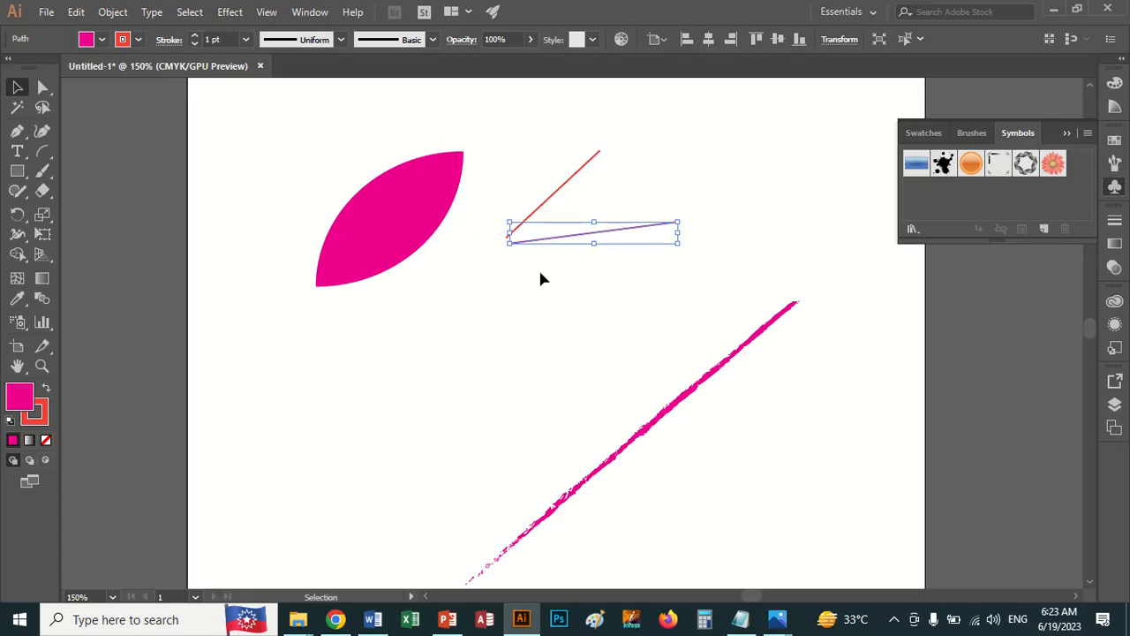
Step: Draw a third Pen line from just below the diagonal line's upper end to just past the horizontal line's far end
click(17, 131)
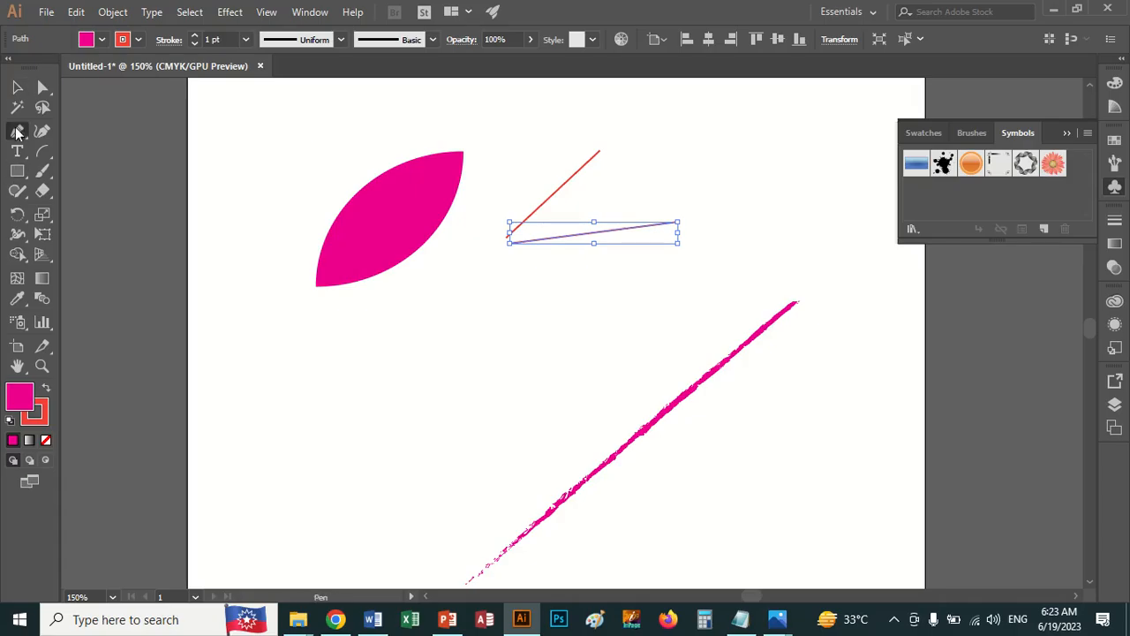
click(600, 159)
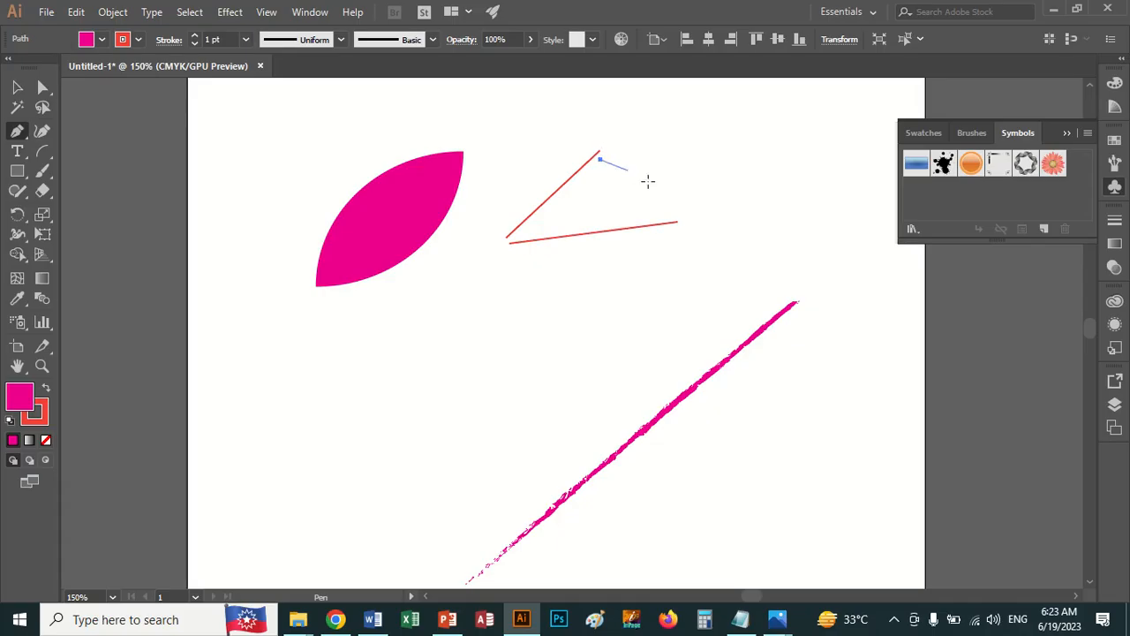
click(696, 227)
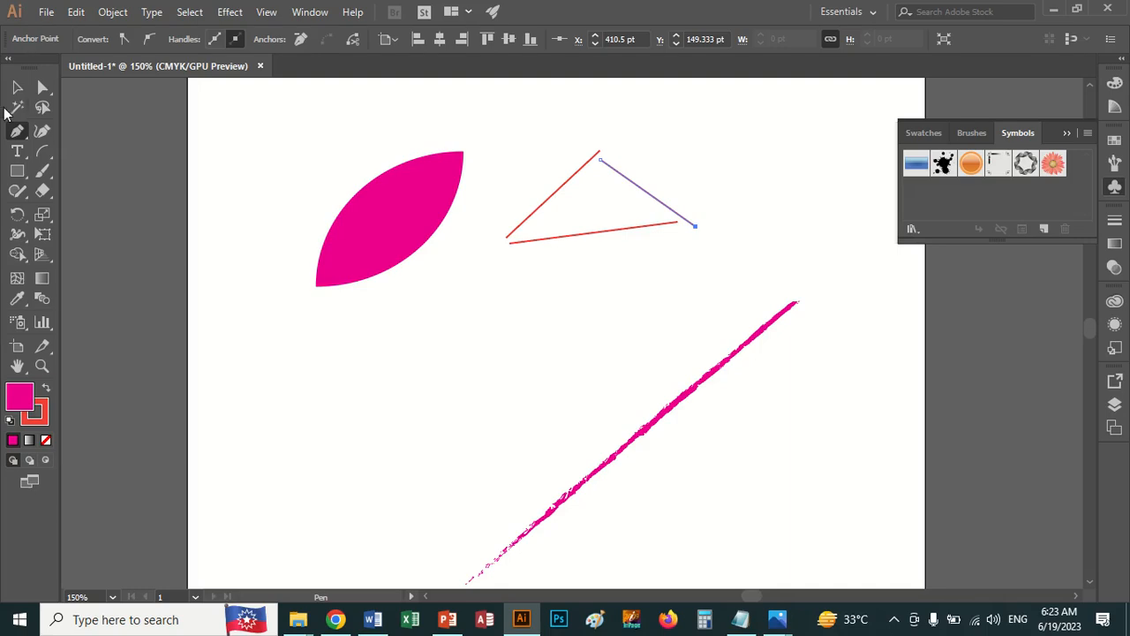
click(20, 89)
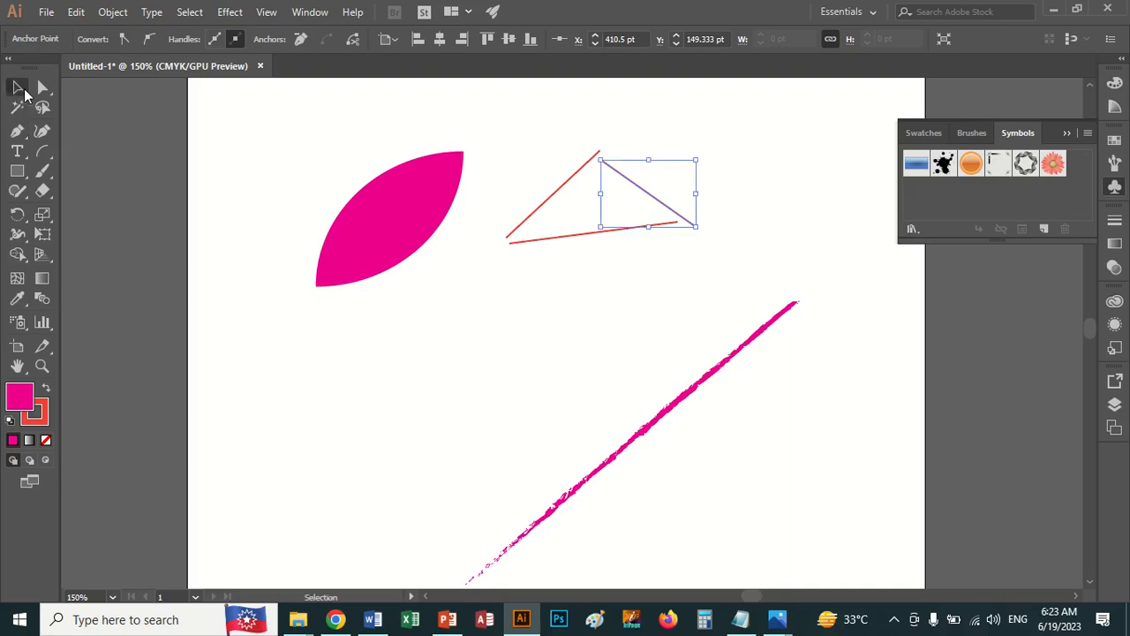
Step: Try to join the two separate line endpoints at the triangle's apex with a plain Join
click(42, 87)
drag(585, 127, 616, 176)
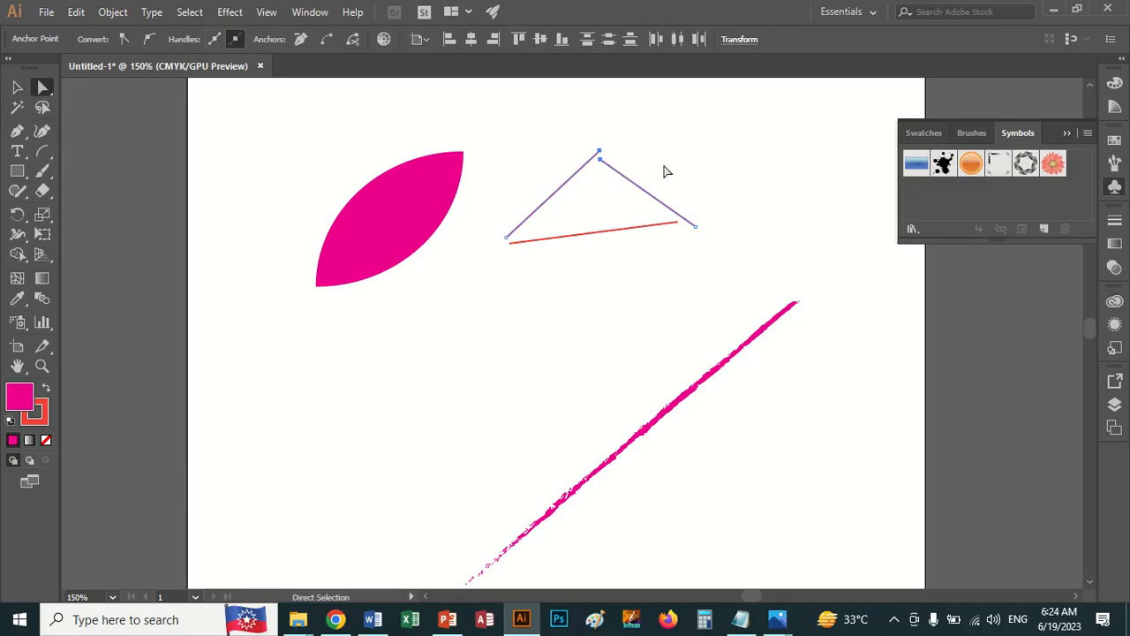
key(ctrl+j)
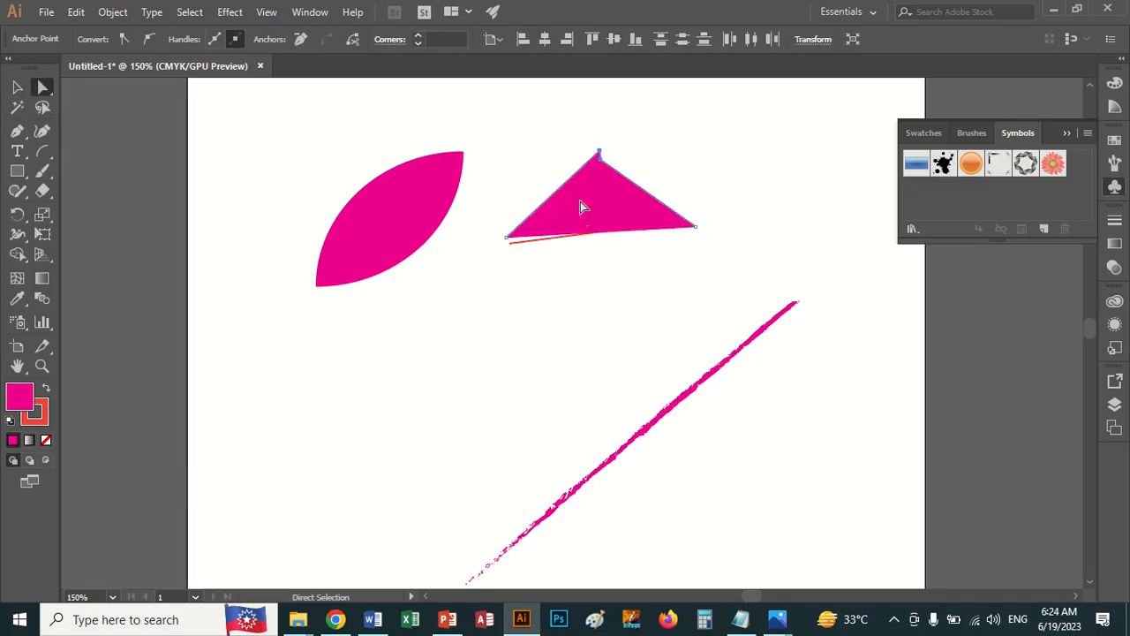
click(655, 292)
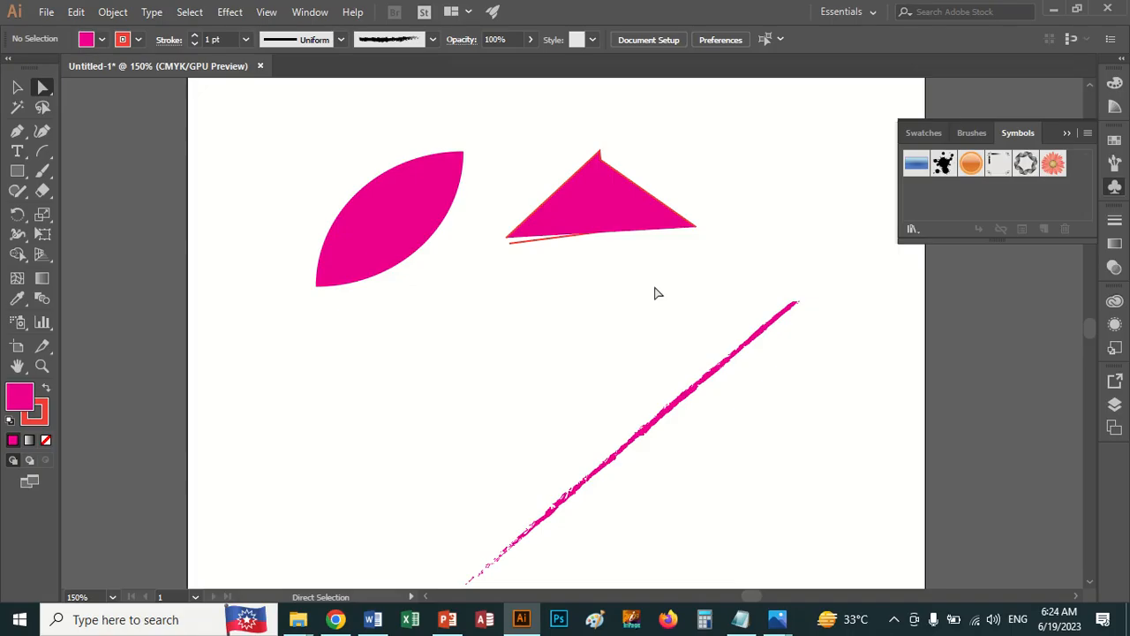
key(ctrl+z)
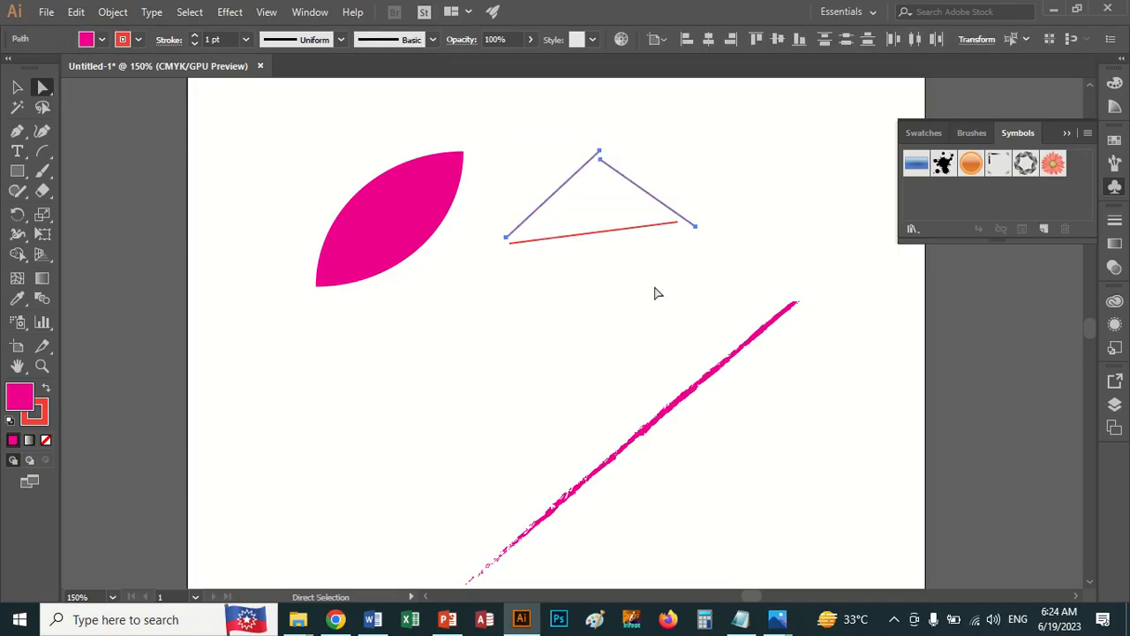
Step: Average and join the two endpoints at the triangle's apex into a single shared point
click(583, 135)
click(611, 175)
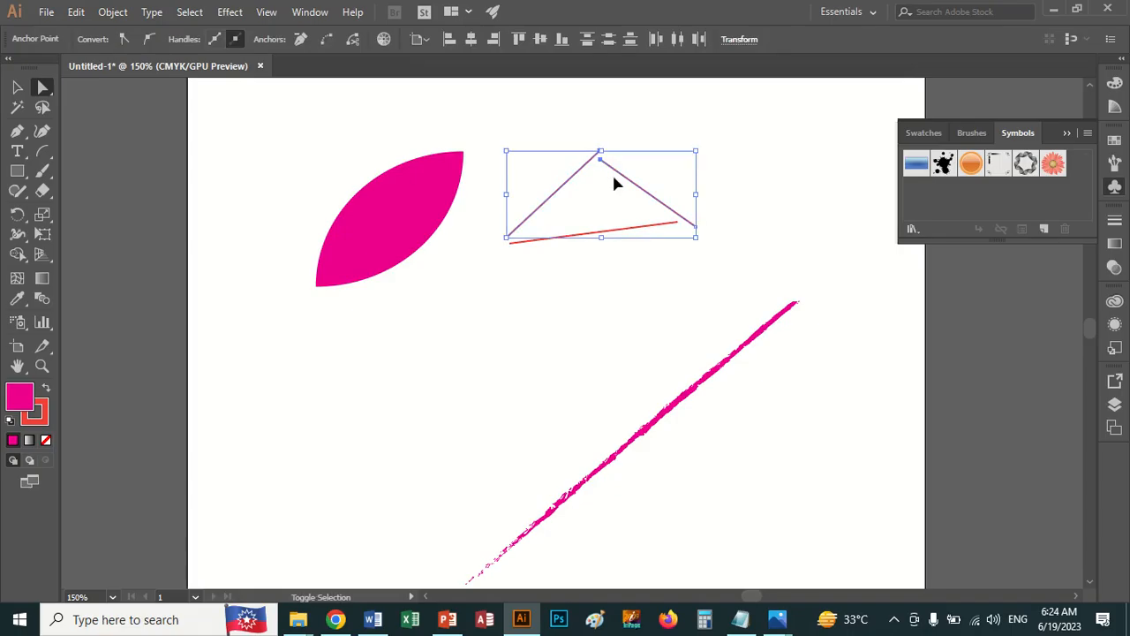
key(ctrl+alt+shift+j)
click(703, 297)
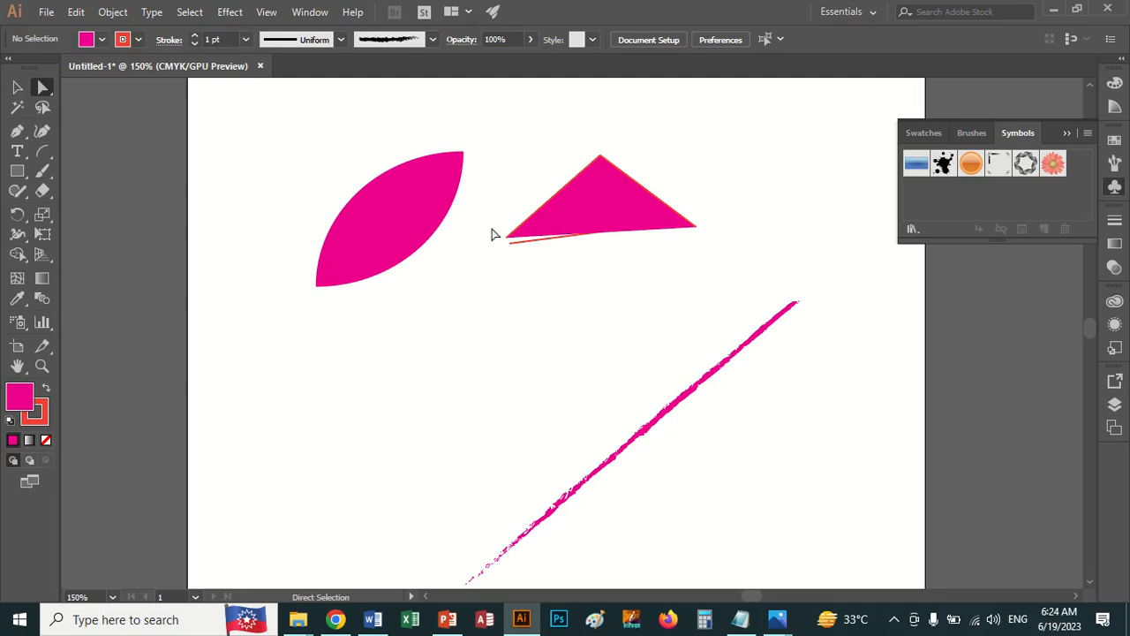
Step: Average and join the two loose endpoints at the triangle's corner nearest the leaf into a single point
drag(491, 227, 522, 276)
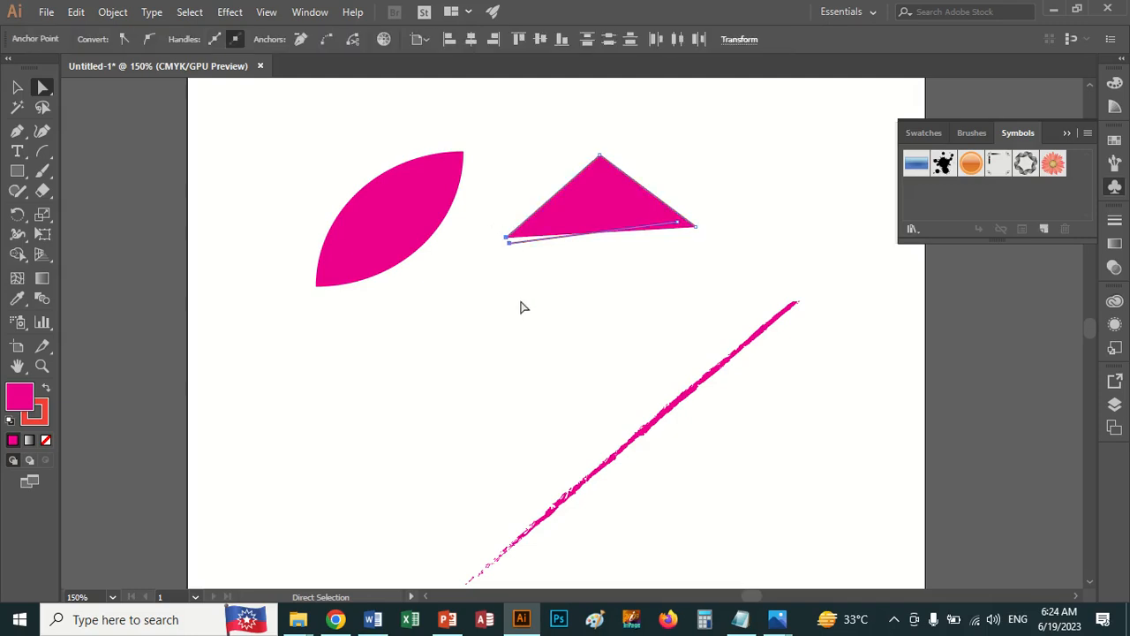
key(ctrl)
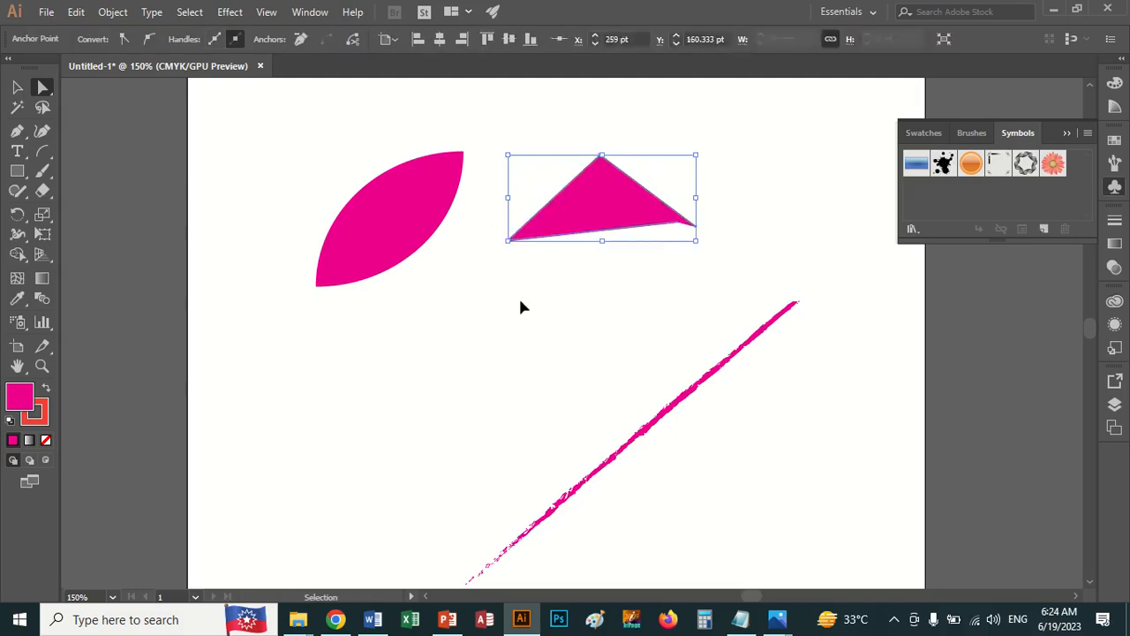
click(684, 250)
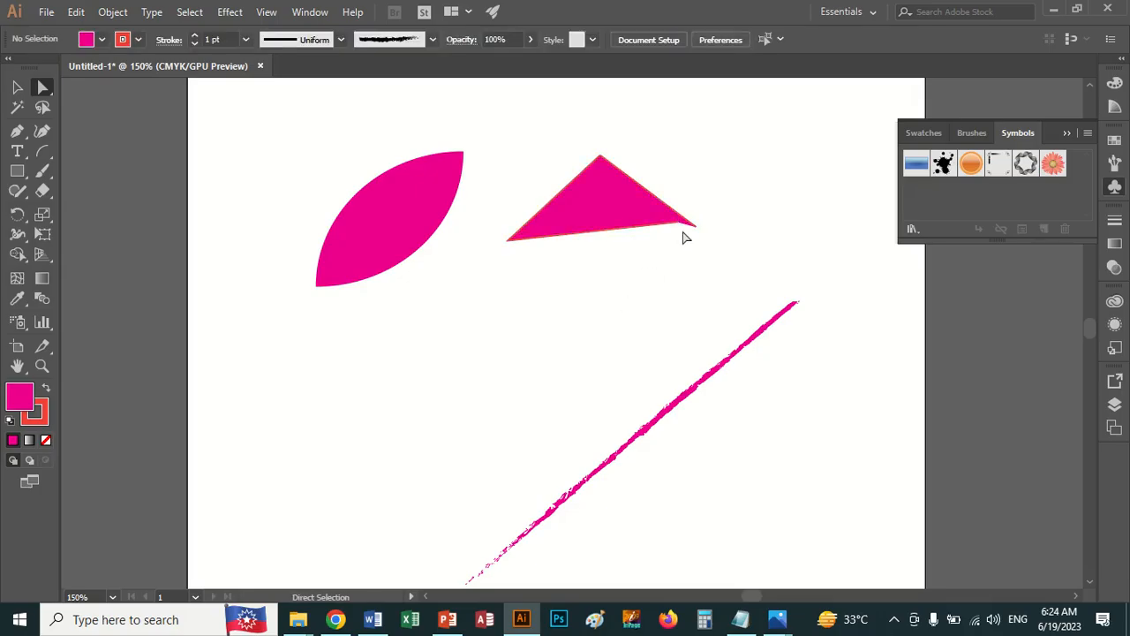
click(673, 227)
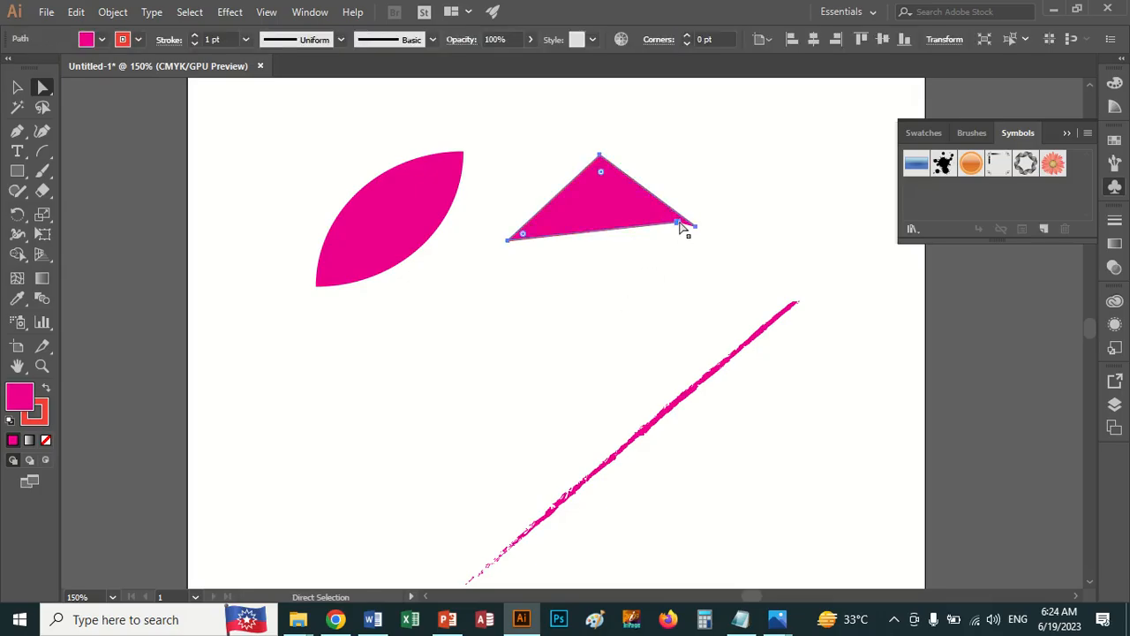
click(16, 131)
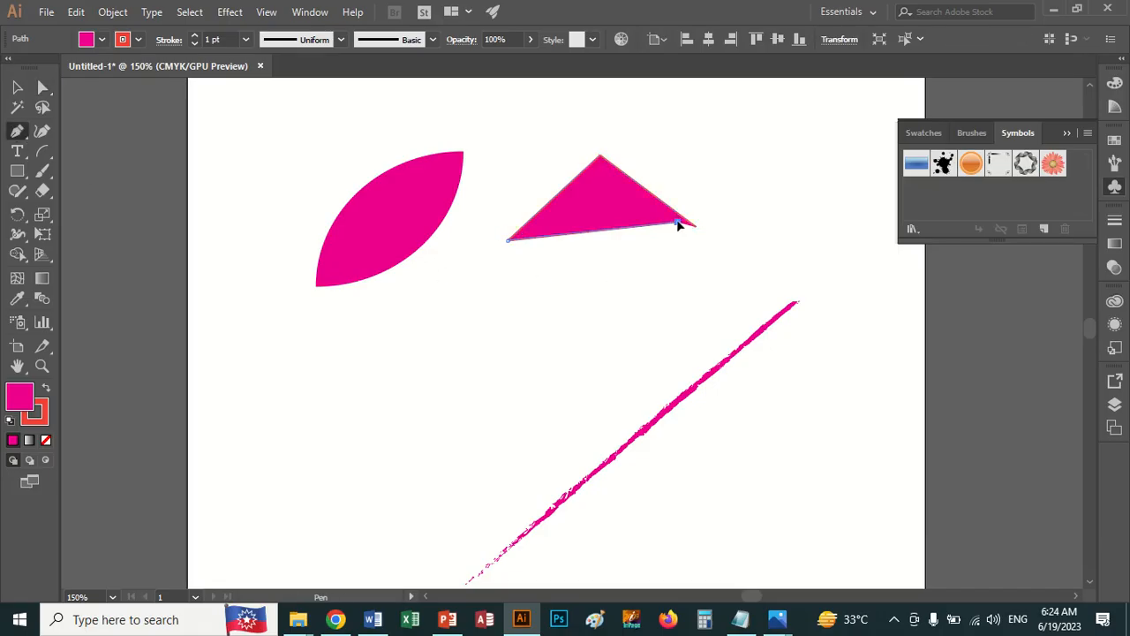
mouse_move(693, 225)
mouse_down()
mouse_move(686, 278)
mouse_move(672, 218)
mouse_up()
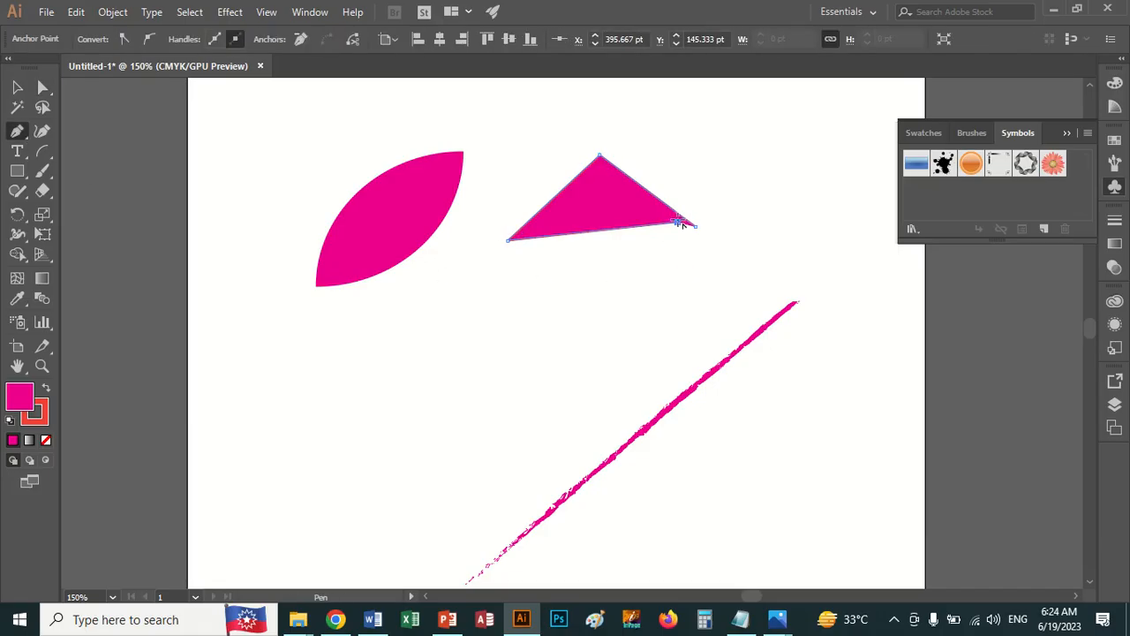
click(683, 285)
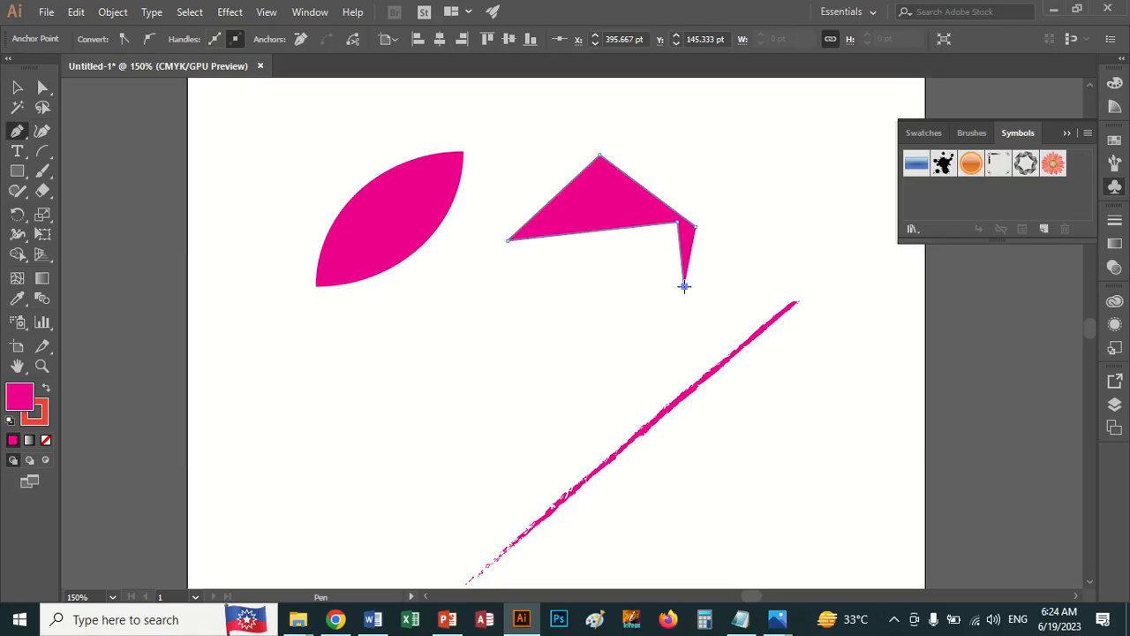
key(ctrl+z)
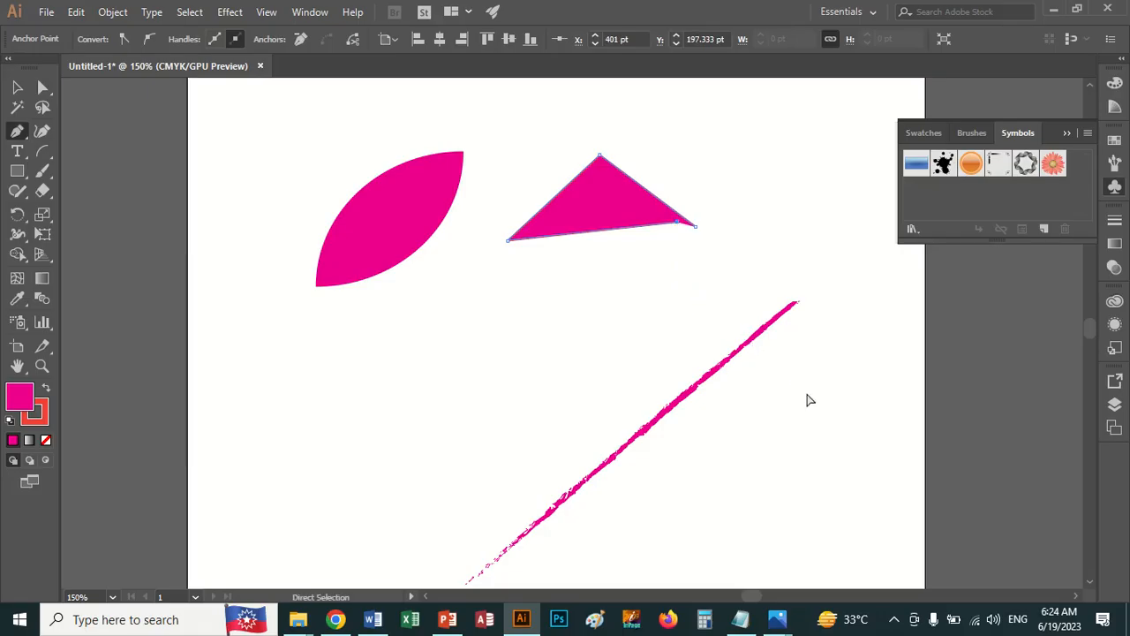
key(Escape)
Step: Remove the extra anchor point near the triangle's far lower corner with the Delete Anchor Point tool
drag(21, 138, 89, 165)
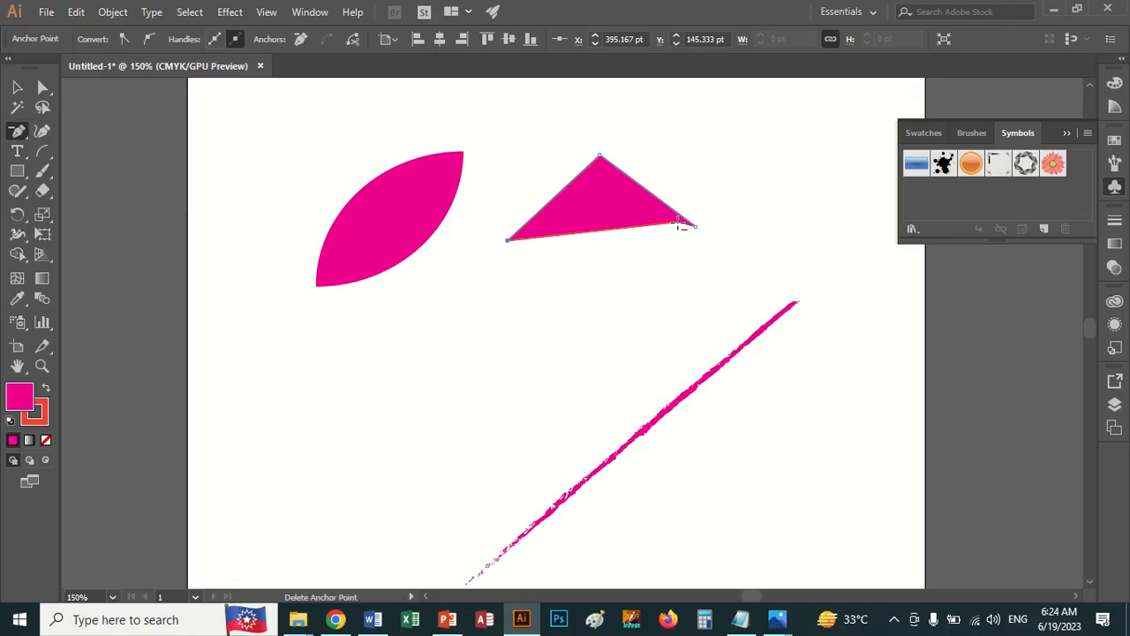
click(679, 219)
click(17, 88)
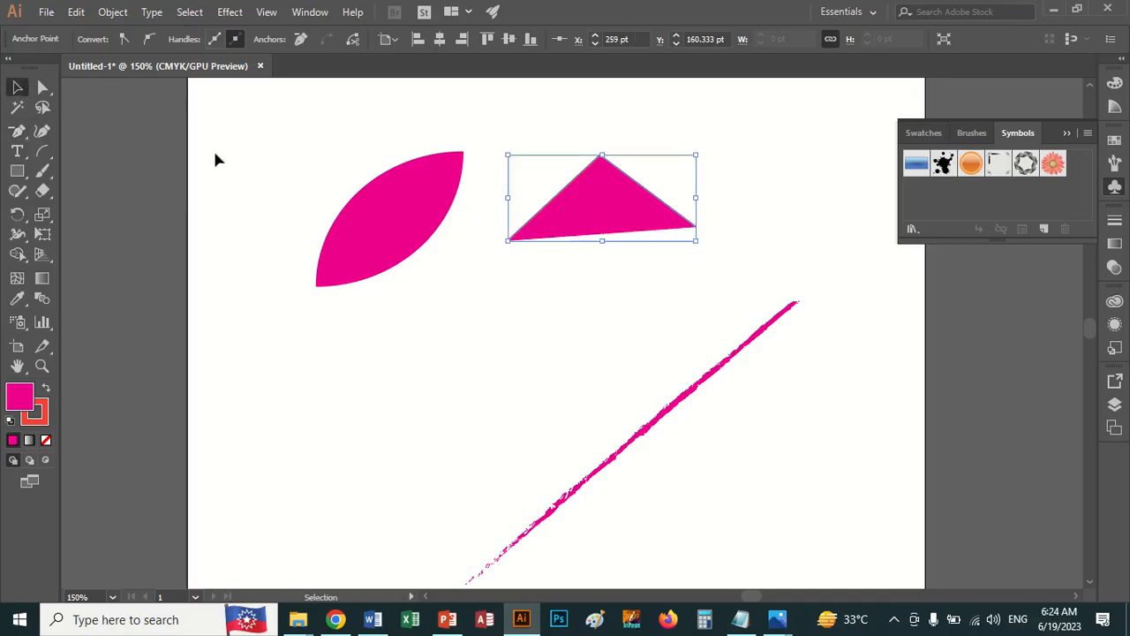
click(711, 233)
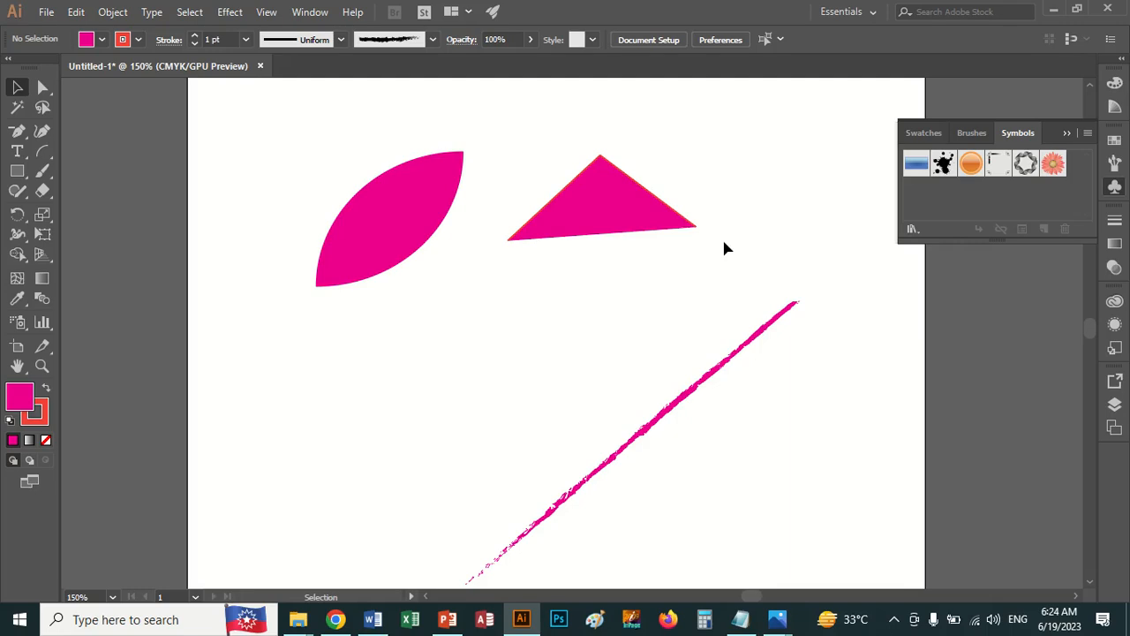
Step: Delete the triangle and the leaf shape, keeping only the charcoal-brushed line
drag(652, 227, 686, 211)
key(Delete)
click(419, 217)
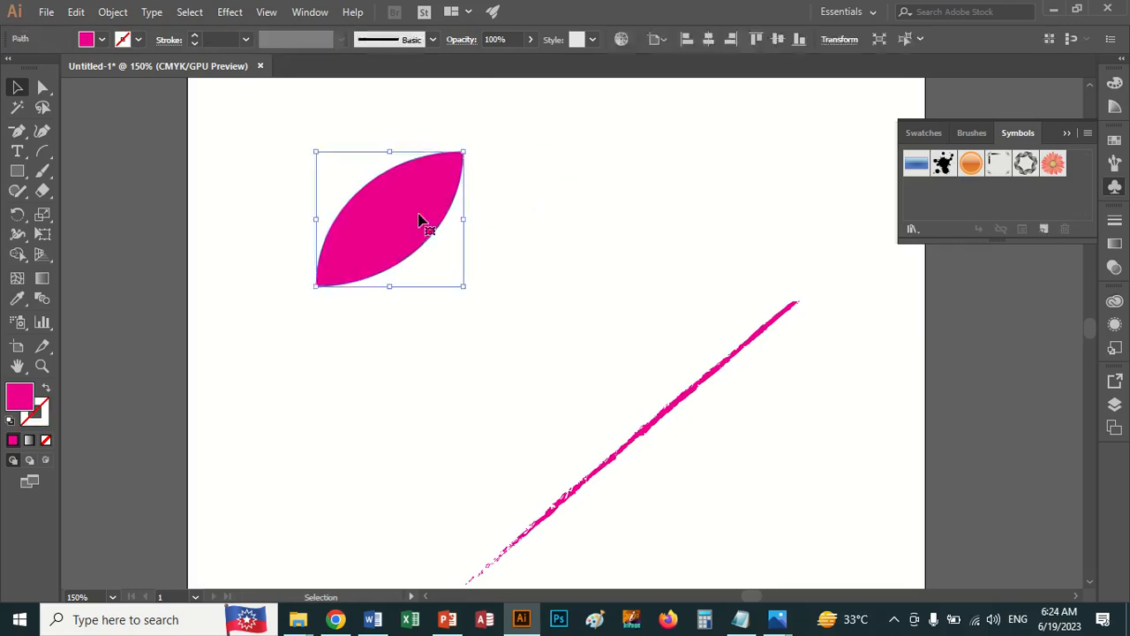
key(Delete)
Step: Draw a small spiral on the empty area above the brushed line and give it a magenta stroke
drag(46, 153, 81, 184)
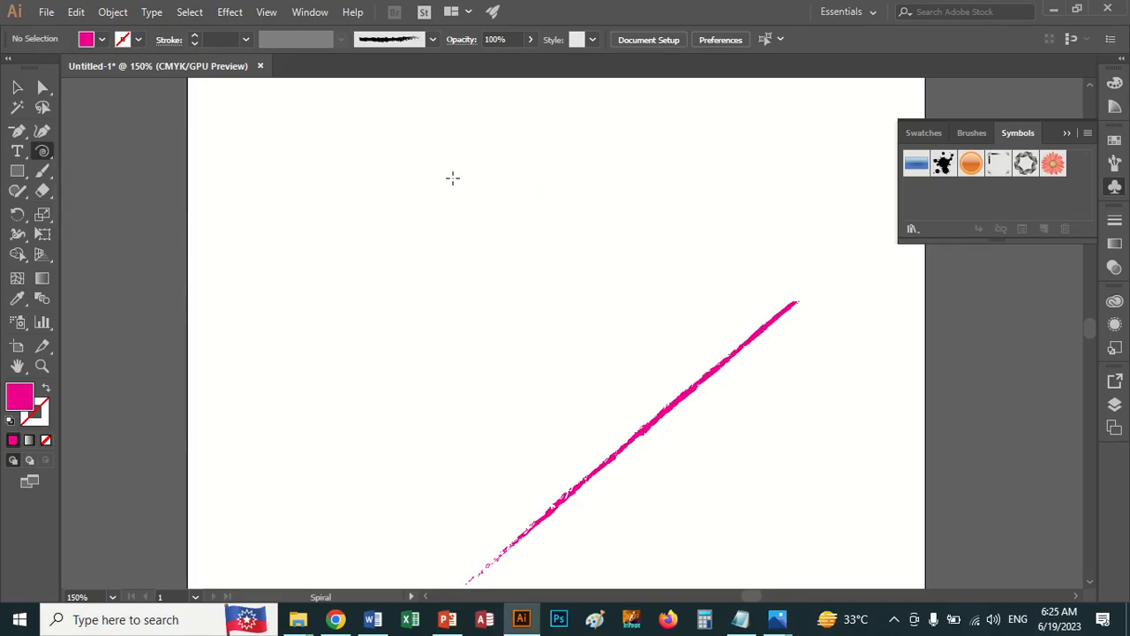
drag(450, 177, 492, 251)
click(137, 40)
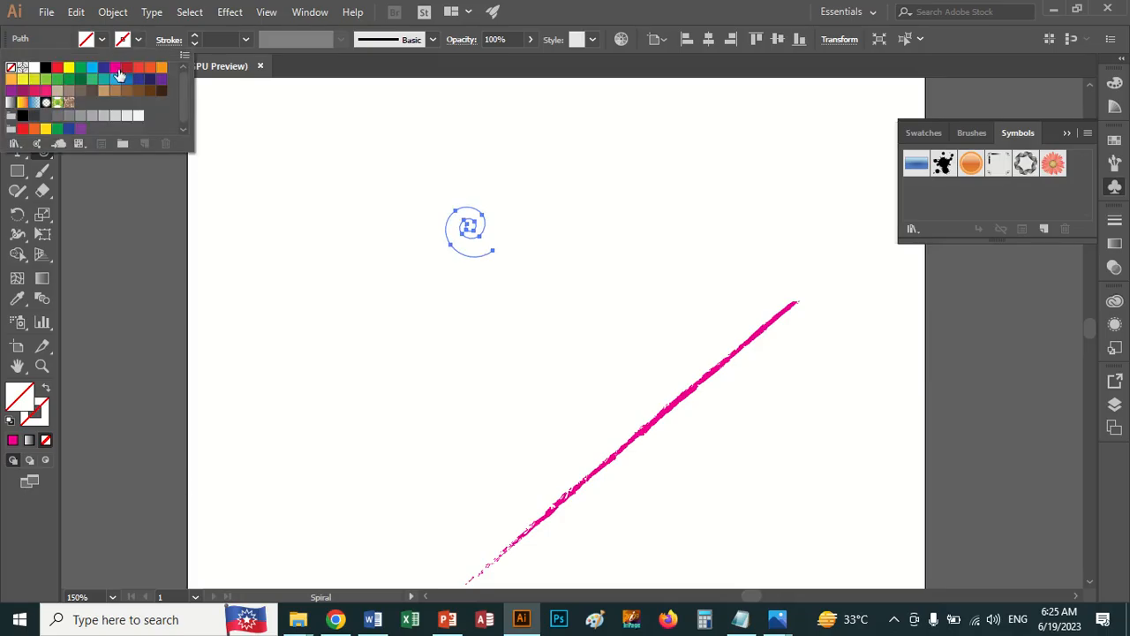
click(115, 67)
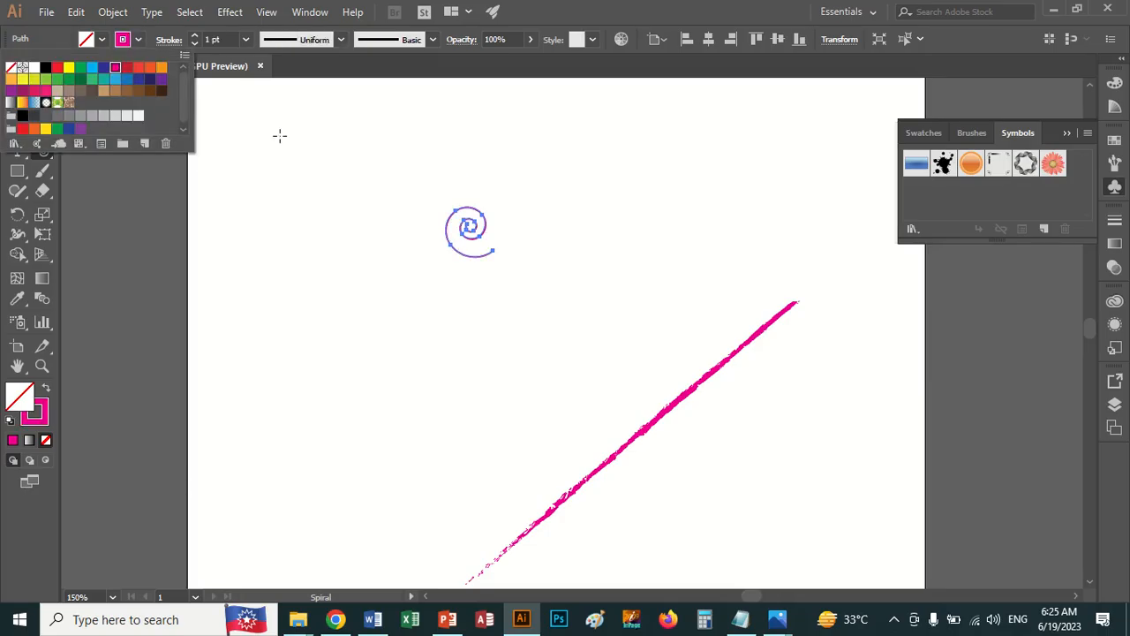
click(500, 207)
Step: Draw two more small spirals touching the first, adjusting the last one to 16 segments while drawing it
drag(479, 191, 460, 169)
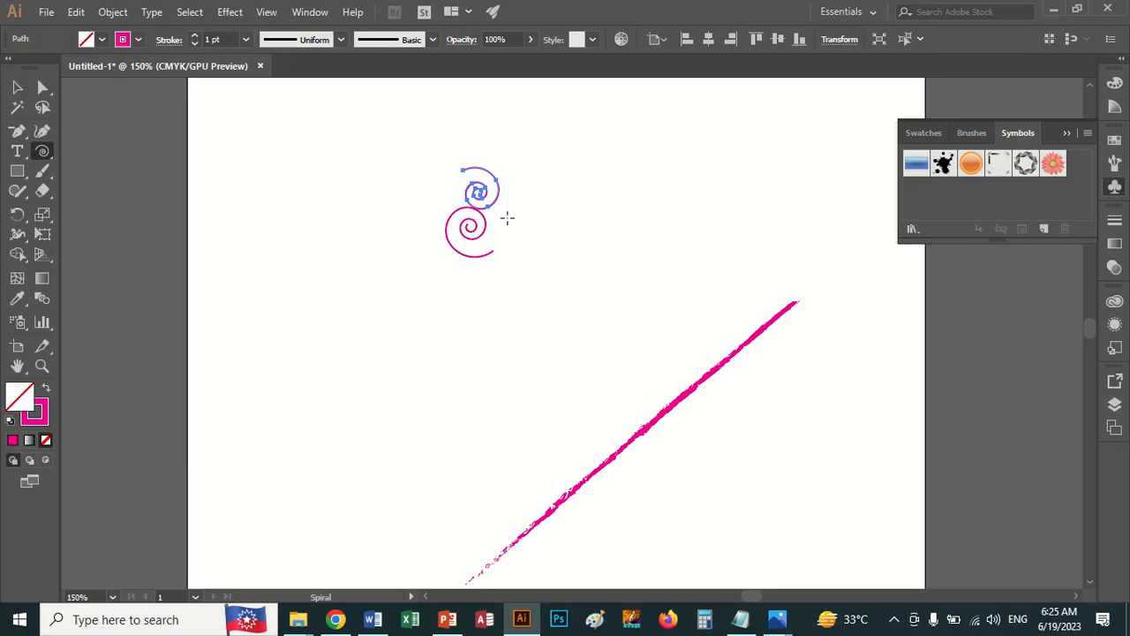
drag(505, 219, 530, 232)
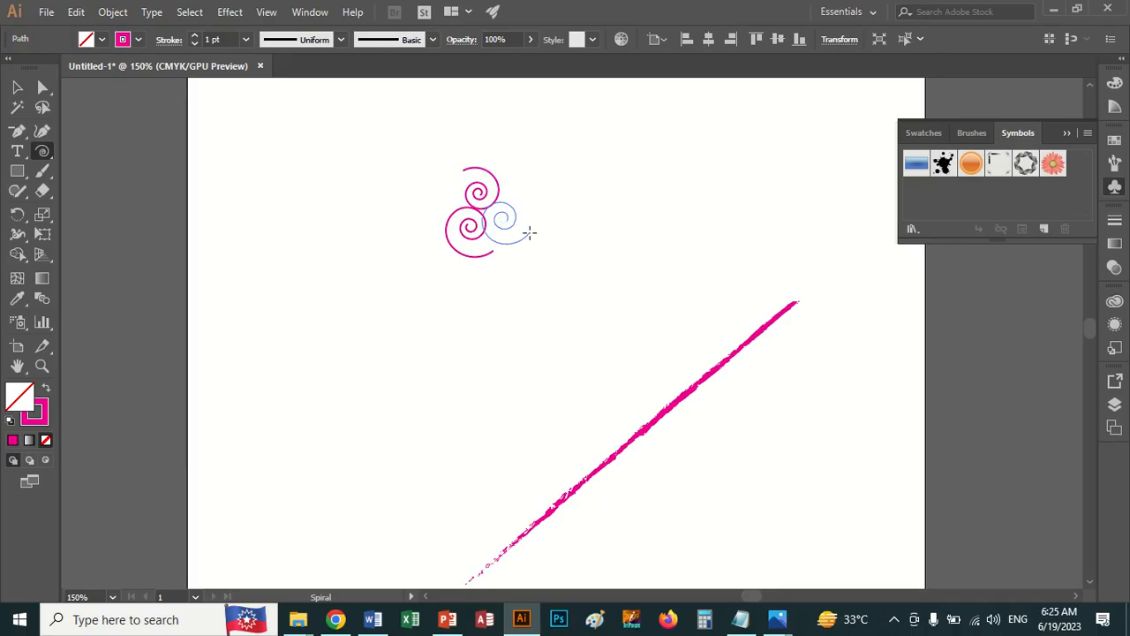
key(Down)
key(Down)
drag(530, 232, 529, 232)
key(Up)
key(Up)
key(Up)
key(Up)
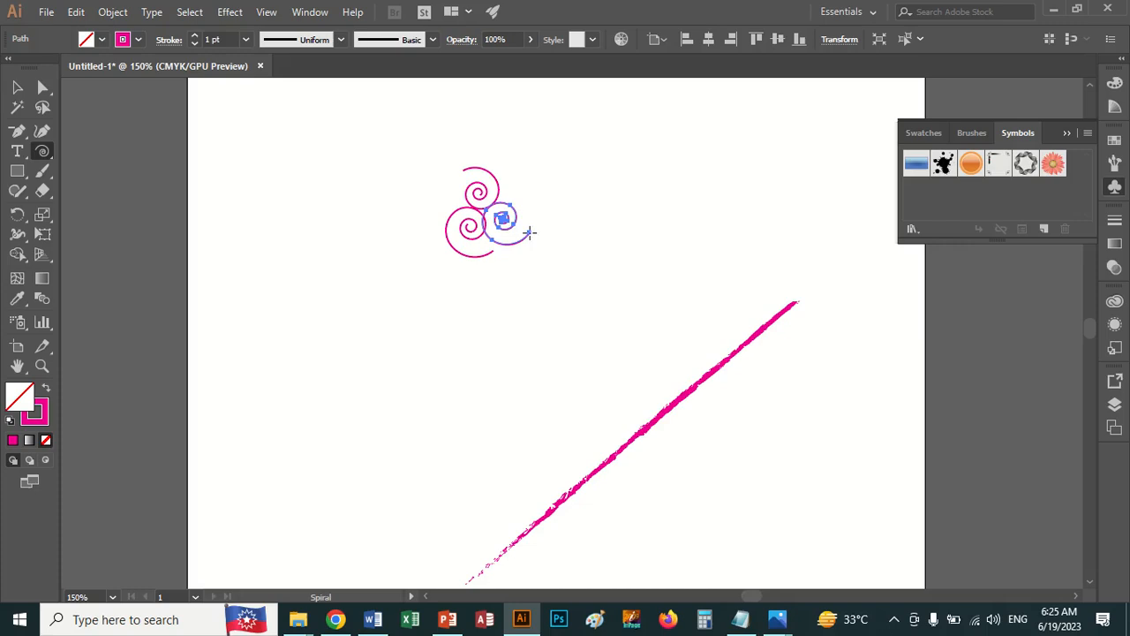
Step: Place a spiral with 8 segments away from the cluster and draw a larger one of about 57 pt radius below
click(634, 227)
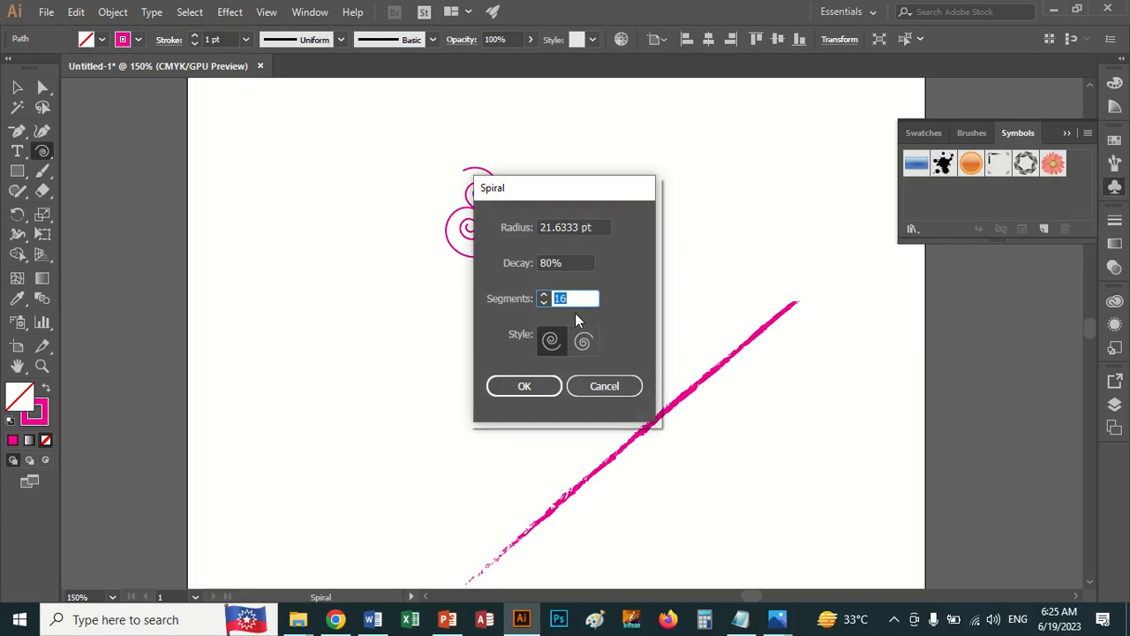
text(8)
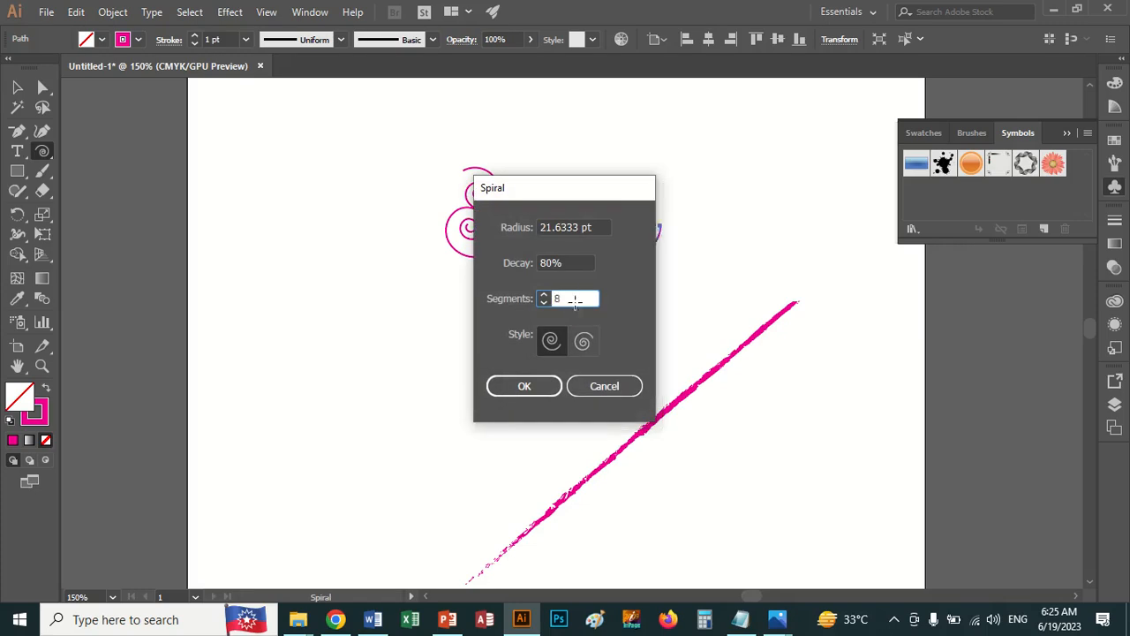
key(Return)
drag(573, 301, 617, 356)
Step: Place a spiral with a 30 pt radius beside the large one and draw another of about 35 pt radius above it
click(656, 340)
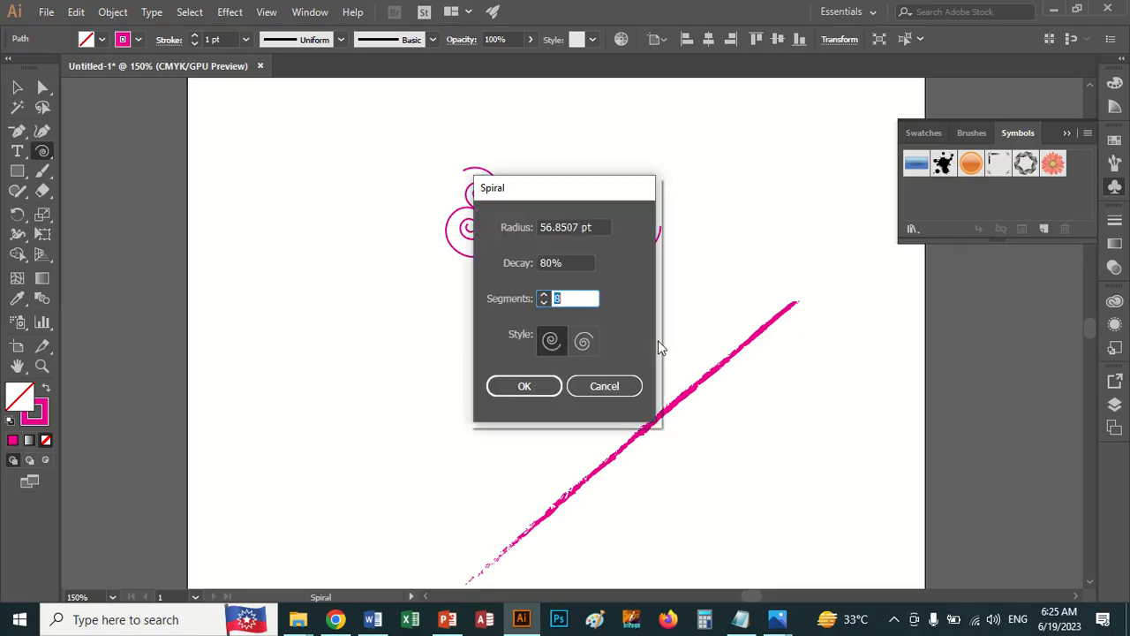
drag(600, 232, 509, 227)
text(30)
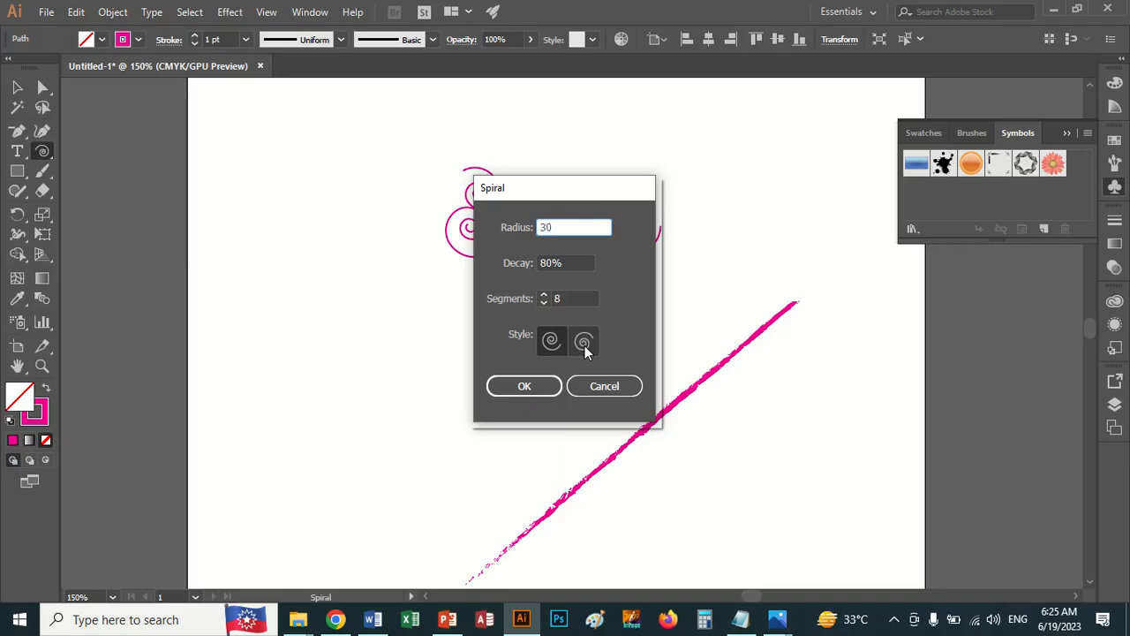
click(524, 386)
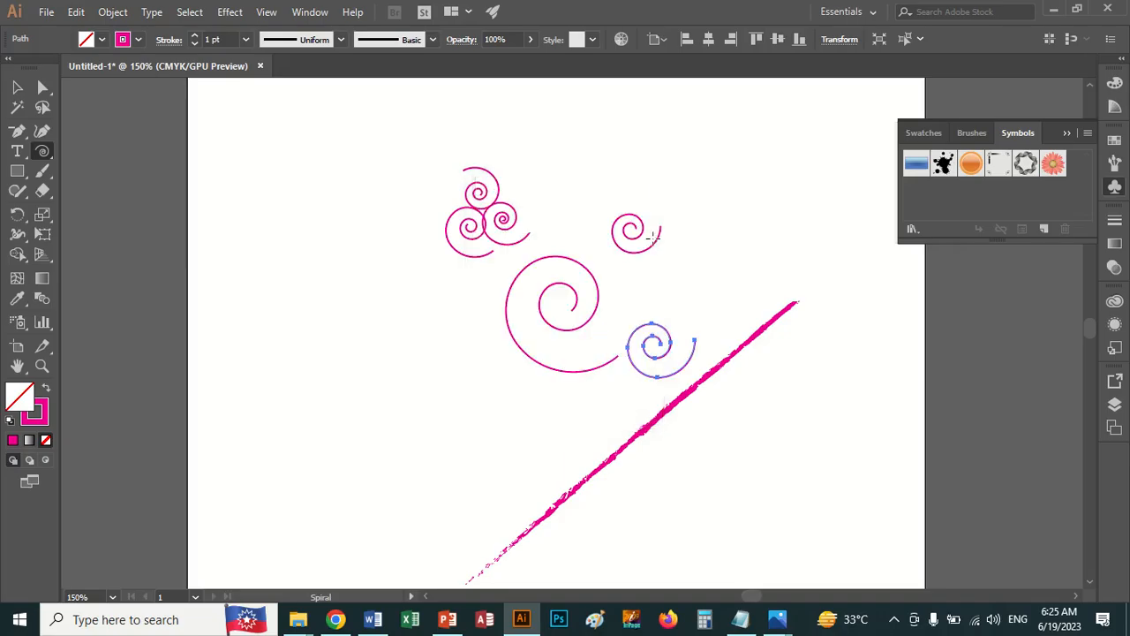
drag(686, 212, 719, 234)
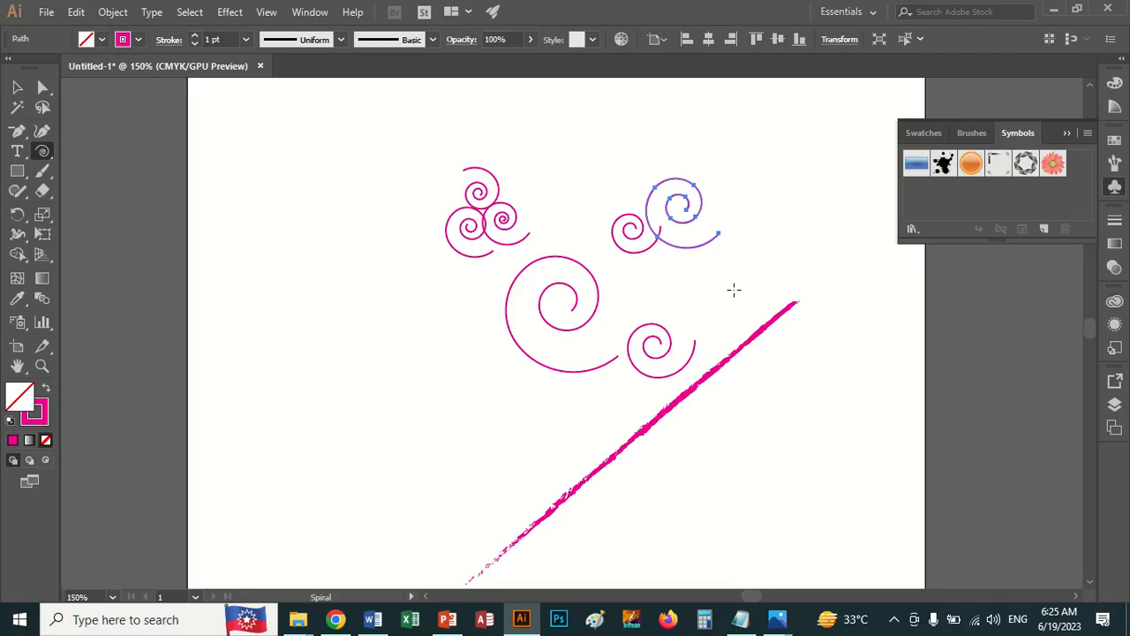
Step: Place a spiral with 100% decay, then draw two larger ones freehand with the same decay, the last about 46 pt in radius
click(733, 290)
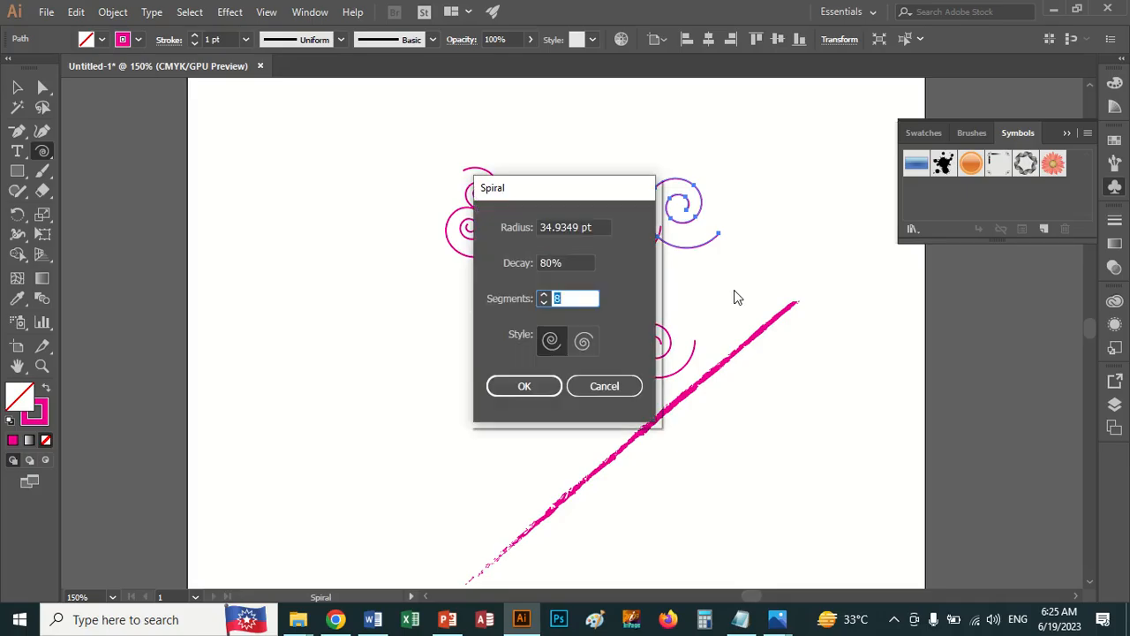
click(583, 263)
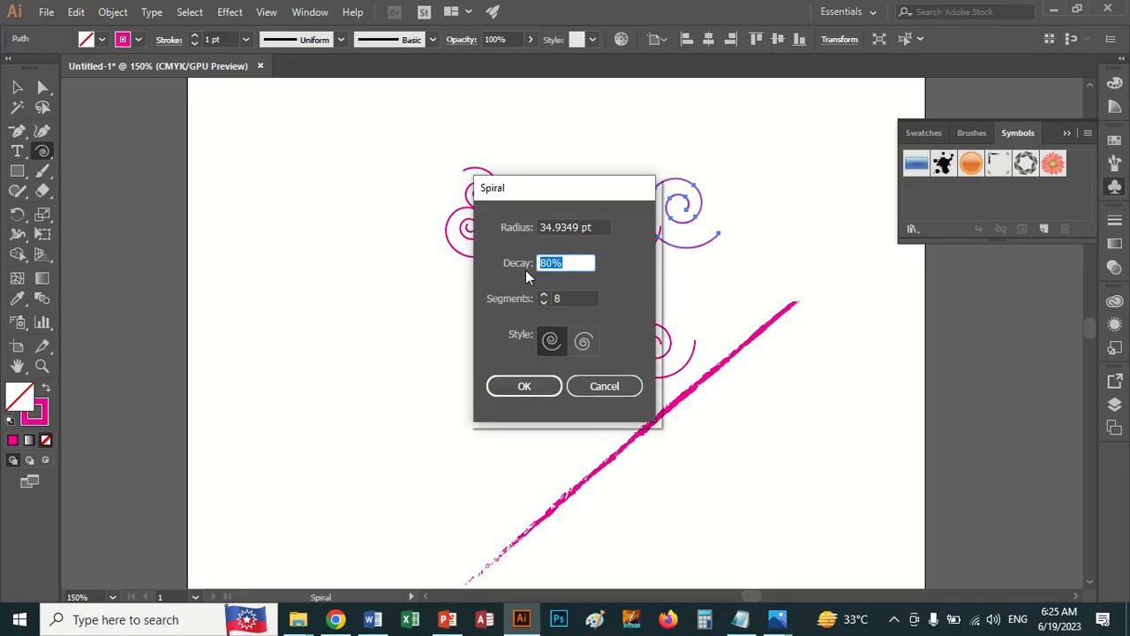
text(100)
key(Return)
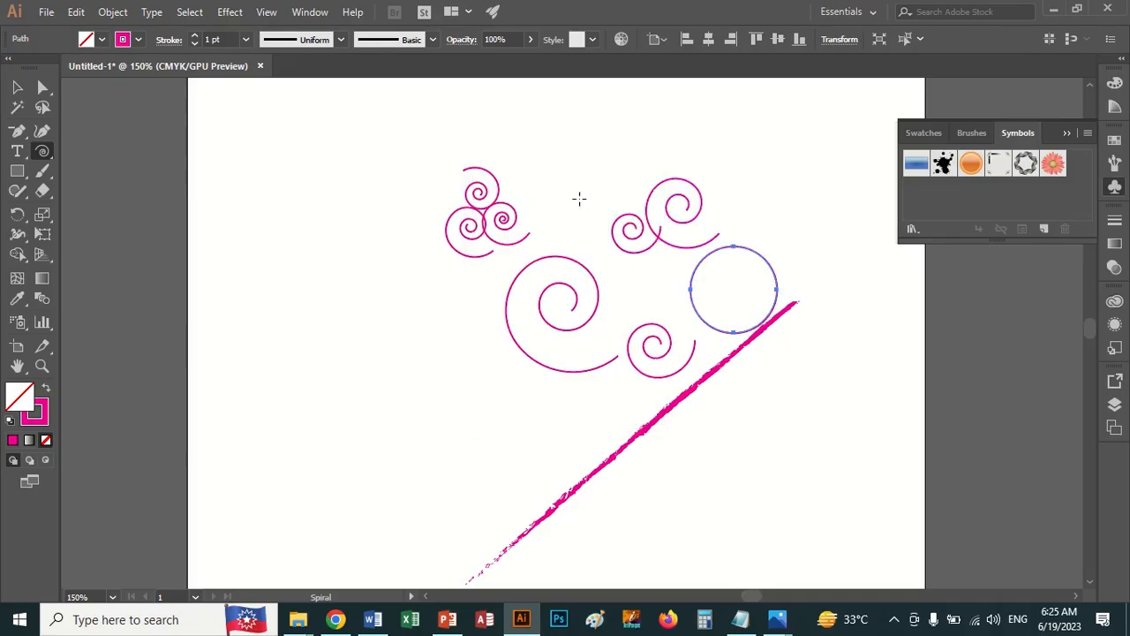
drag(571, 186, 609, 243)
drag(760, 191, 795, 245)
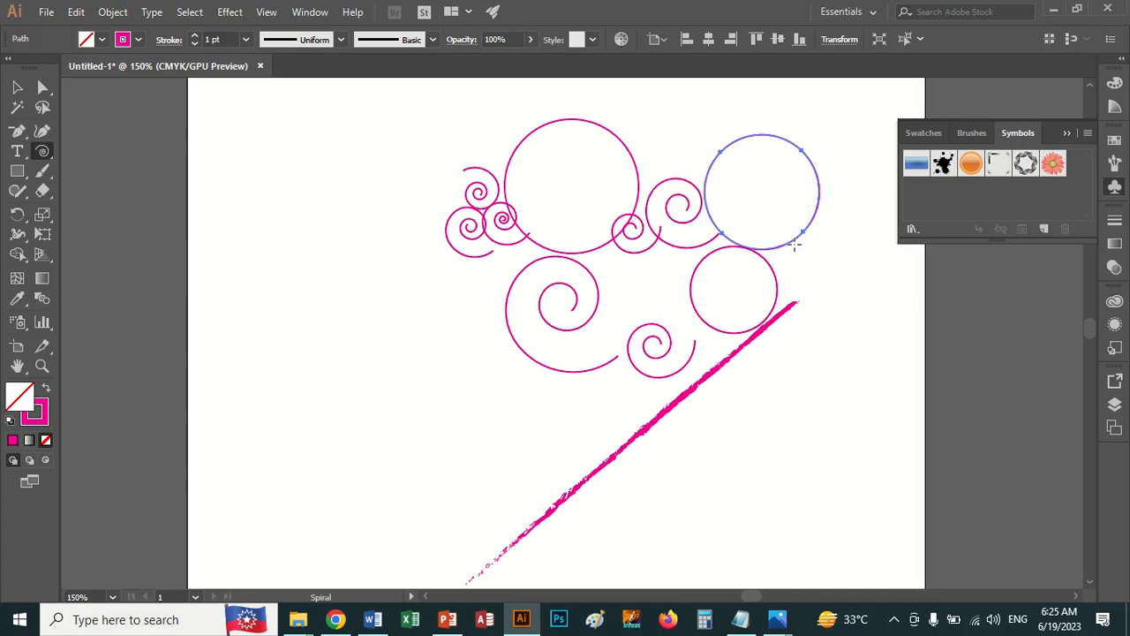
Step: Place a spiral with 50% decay at the brushed line's upper end and draw another of about 57 pt radius in the empty area
click(808, 288)
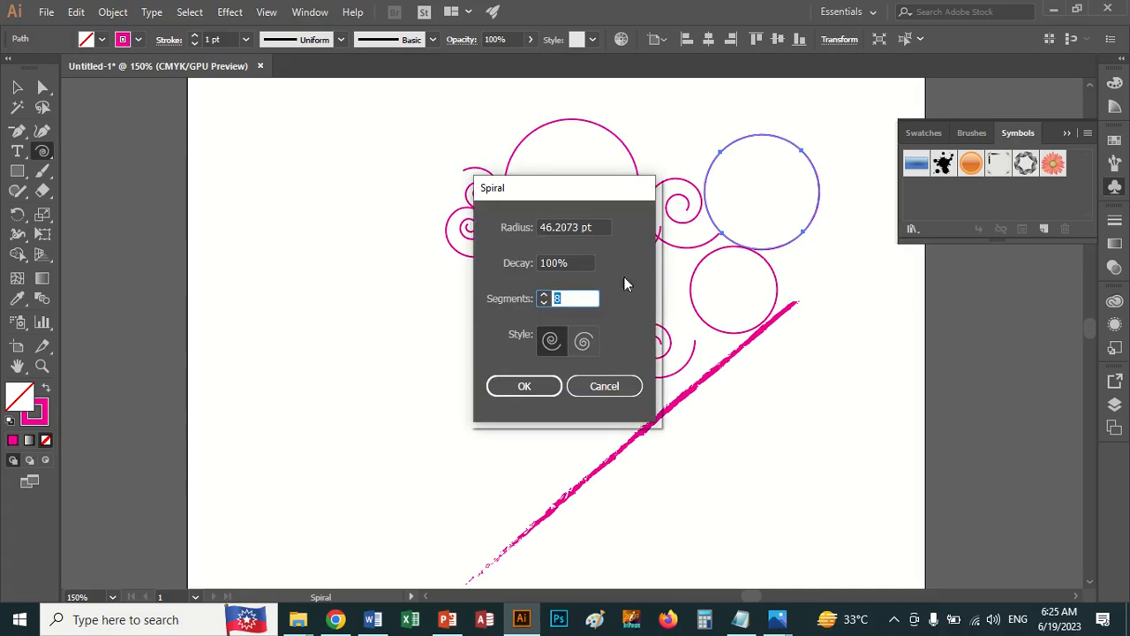
click(578, 263)
text(50)
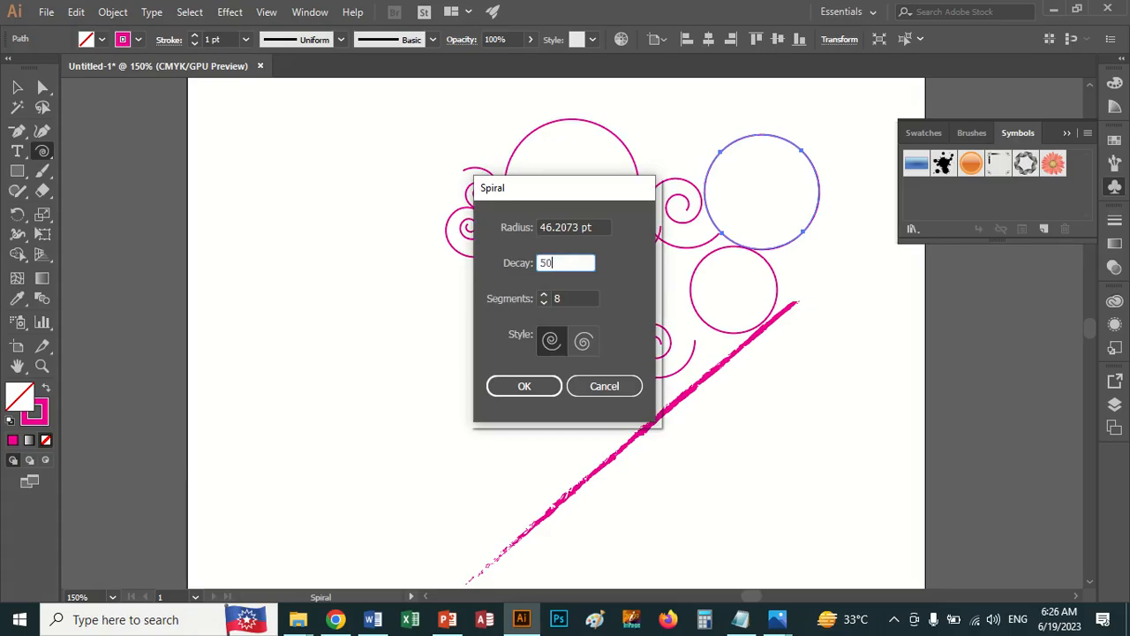
key(Return)
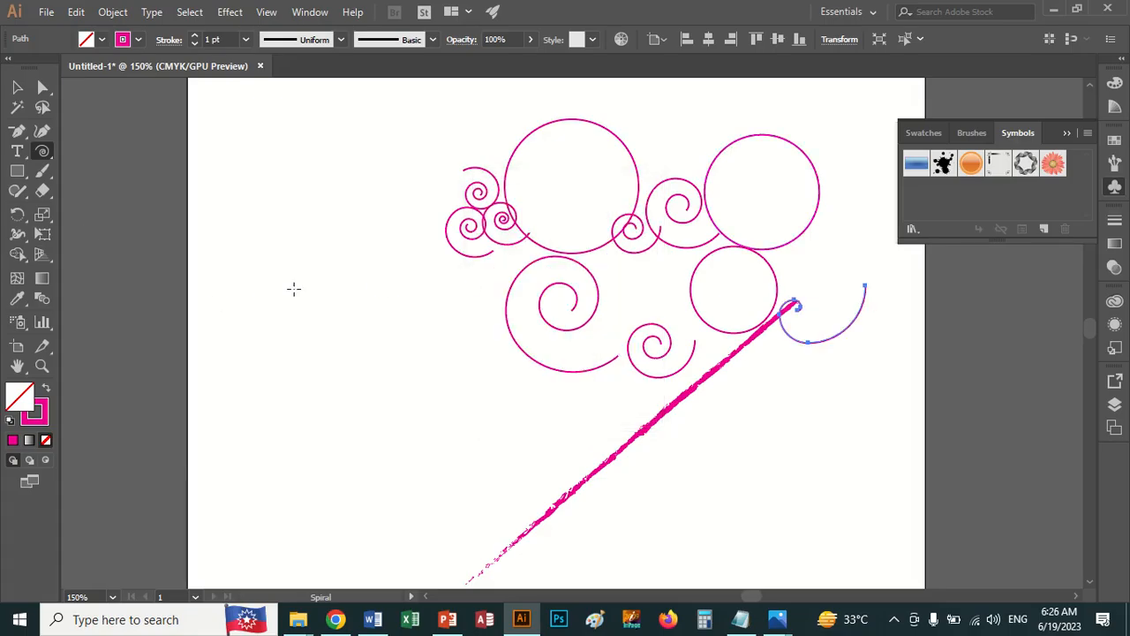
drag(358, 285, 435, 331)
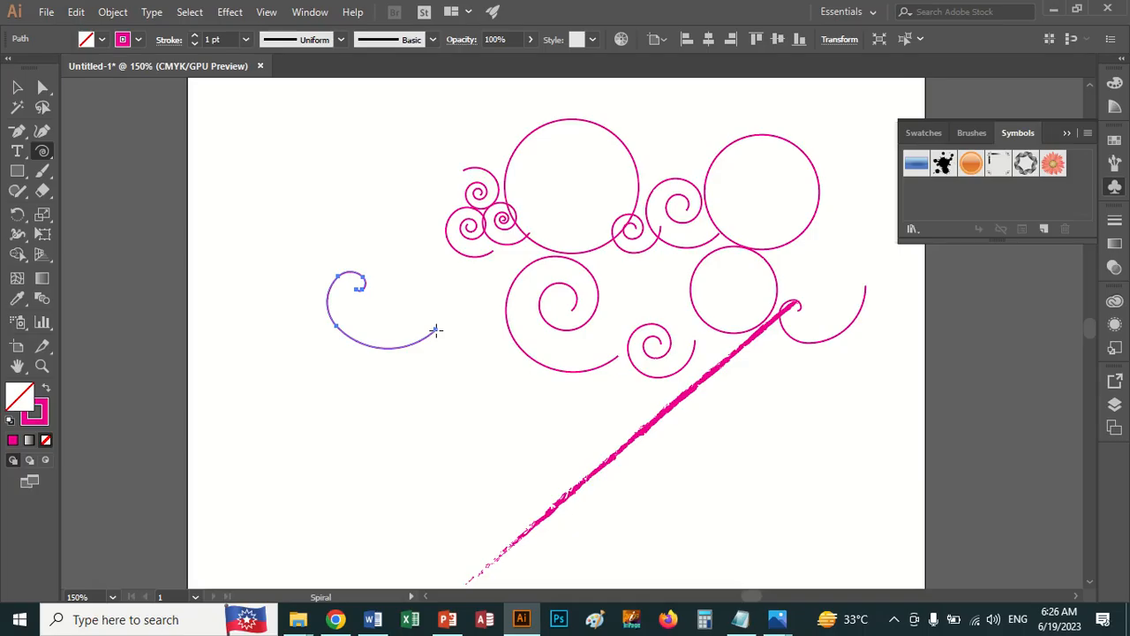
Step: Place a spiral with 80% decay at the last spiral's outer end and draw another of about 44 pt radius above it
click(436, 330)
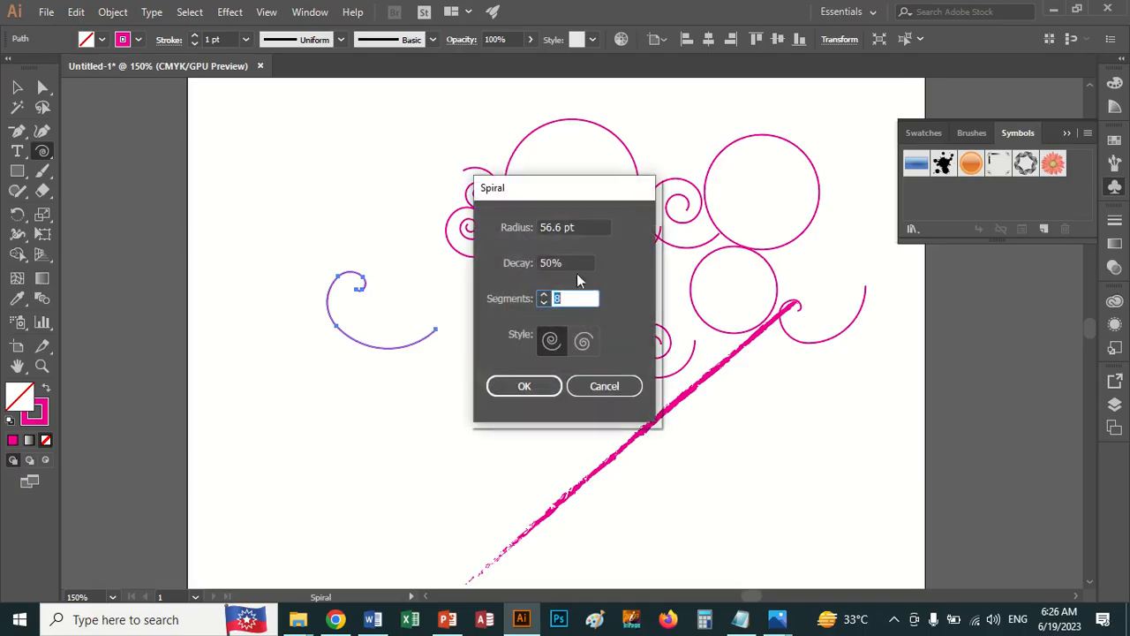
click(514, 265)
text(90)
key(Return)
drag(332, 207, 383, 243)
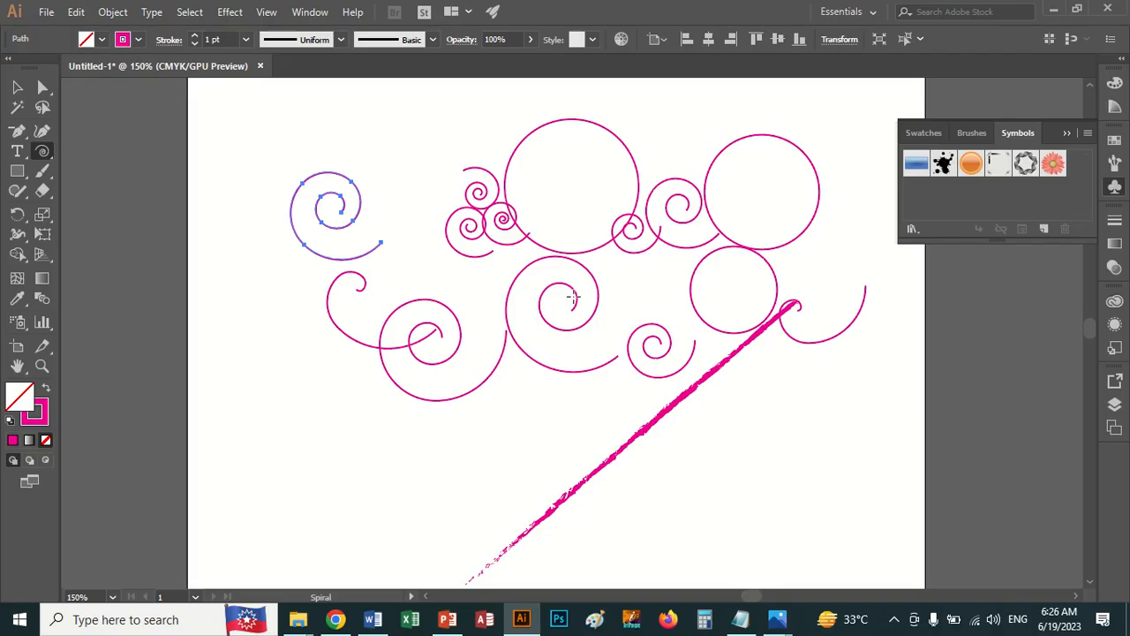
Step: Place a spiral in the opposite winding style with 80% decay and 8 segments, and draw two more freehand in that style
click(537, 280)
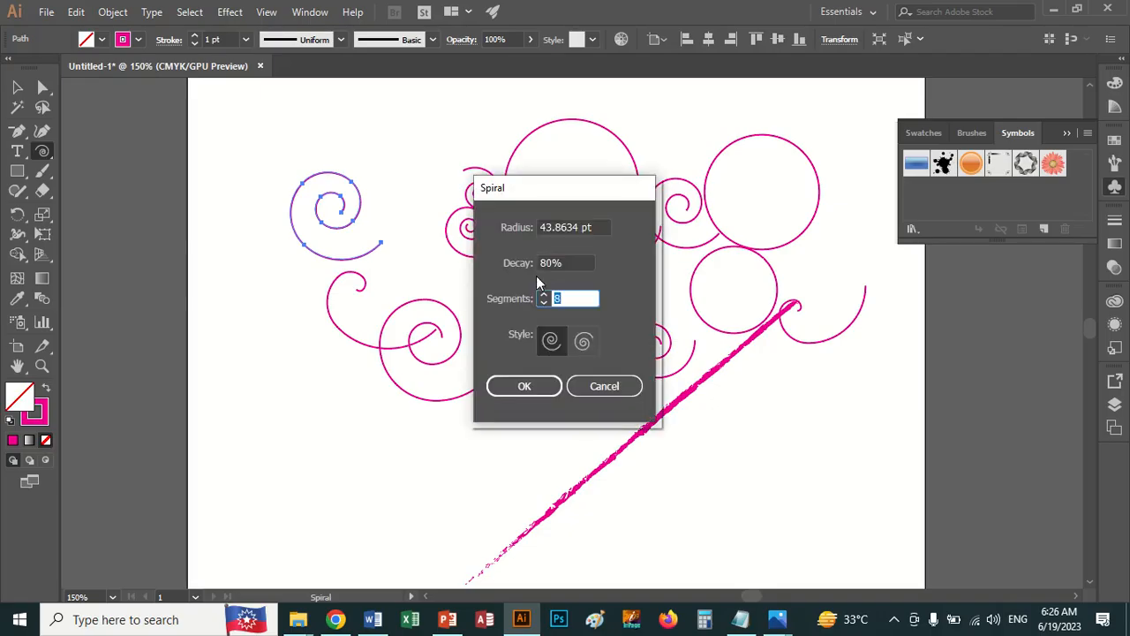
click(582, 343)
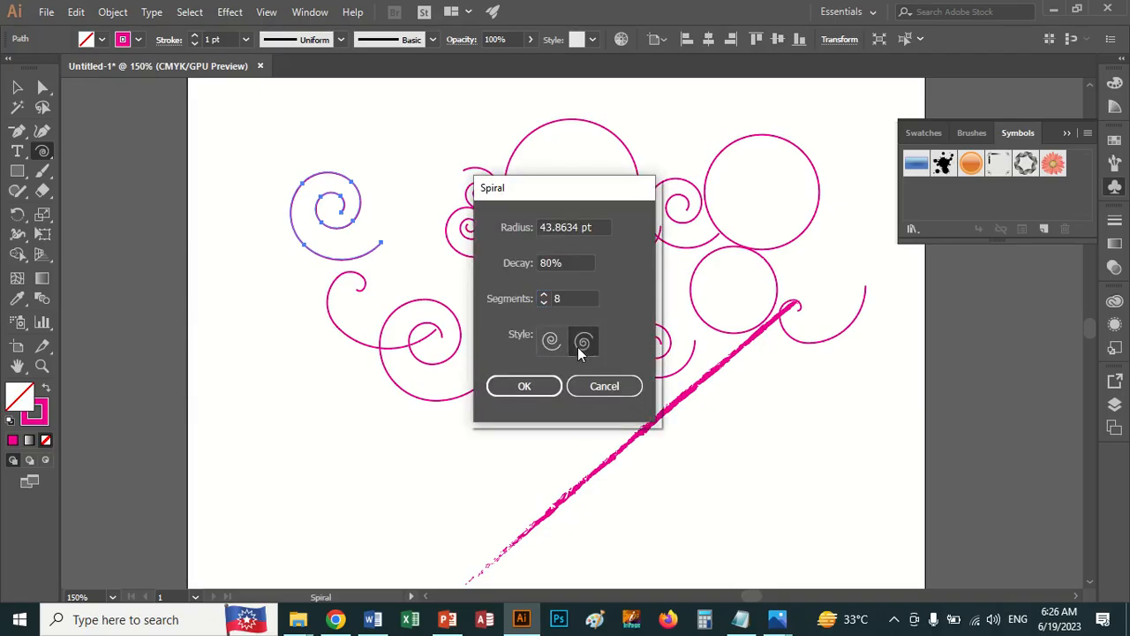
click(381, 146)
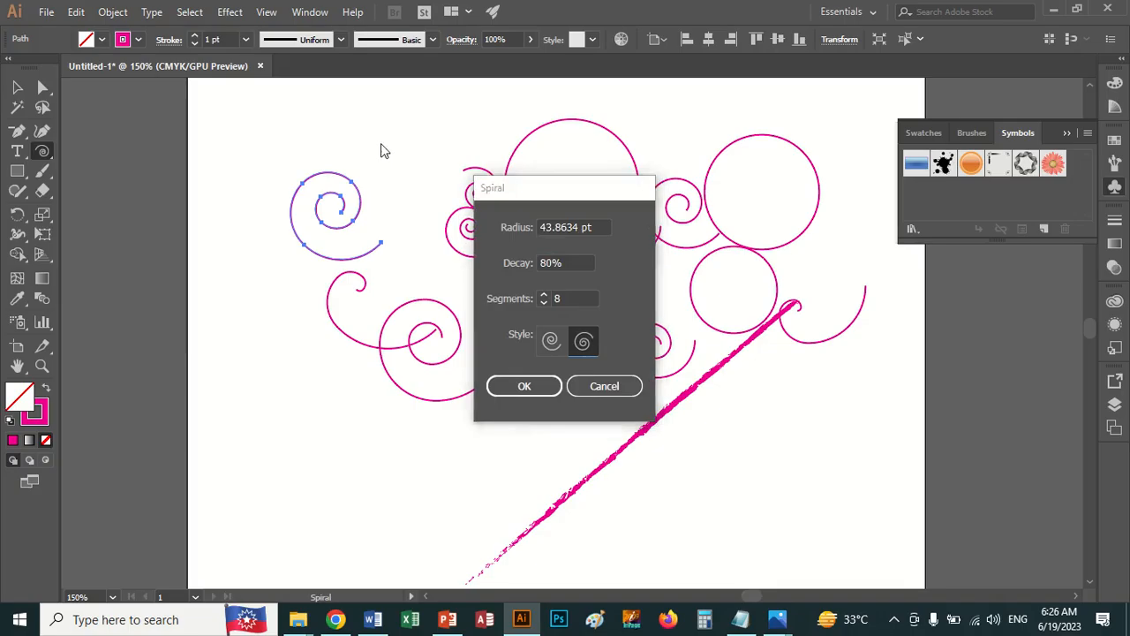
click(516, 386)
drag(401, 209, 426, 263)
click(437, 21)
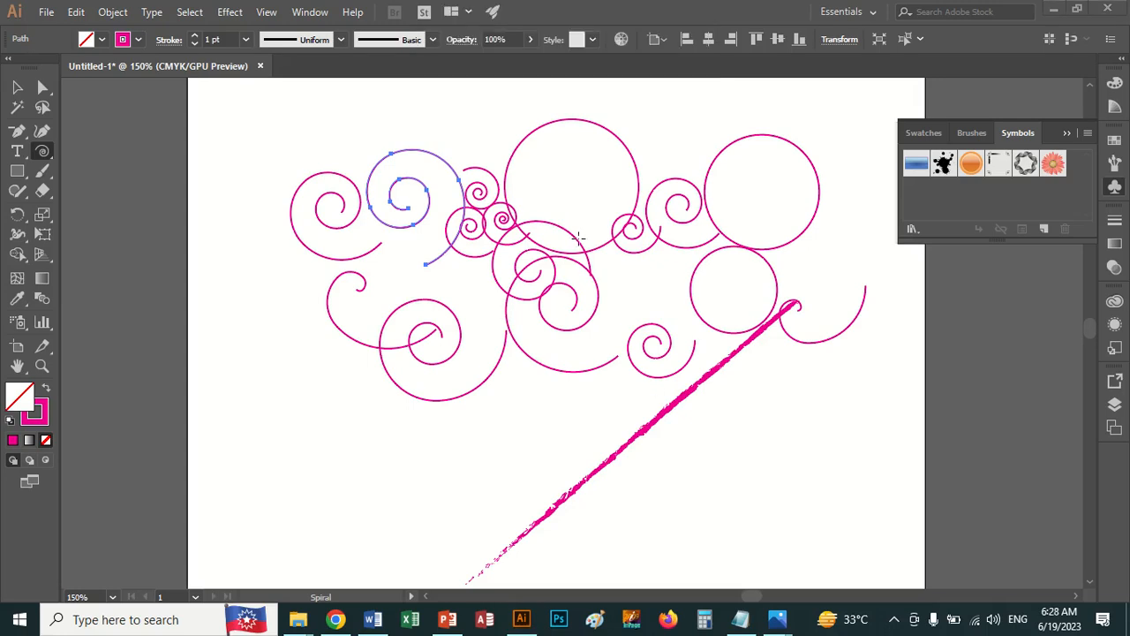
drag(579, 255, 523, 319)
Step: Switch to the Rectangular Grid tool and delete all artwork from the artboard
click(49, 157)
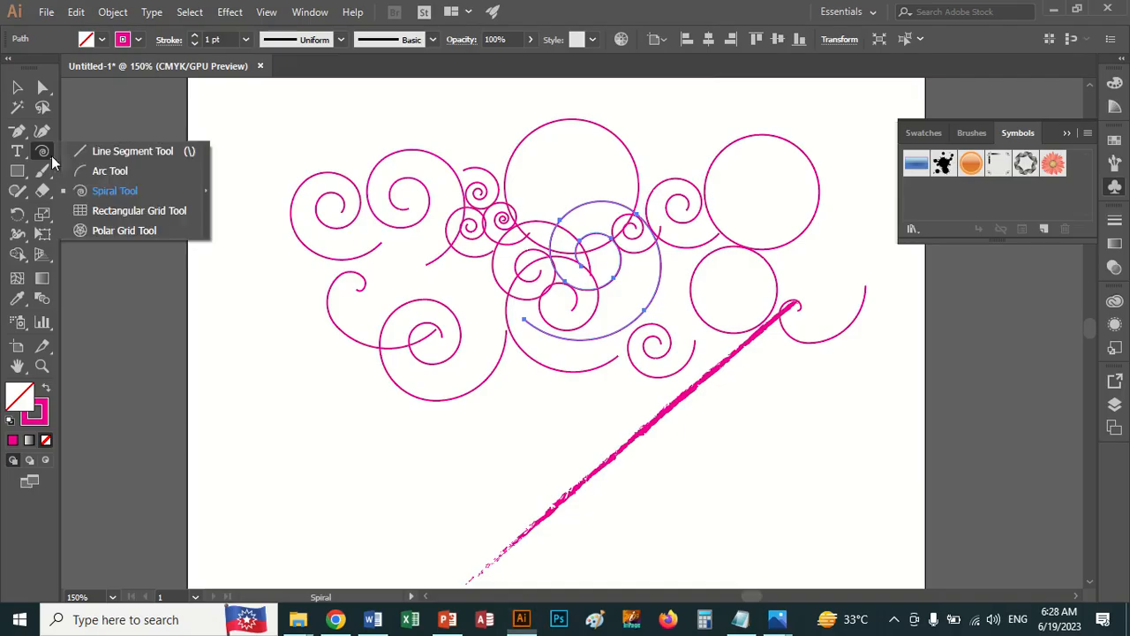
click(103, 209)
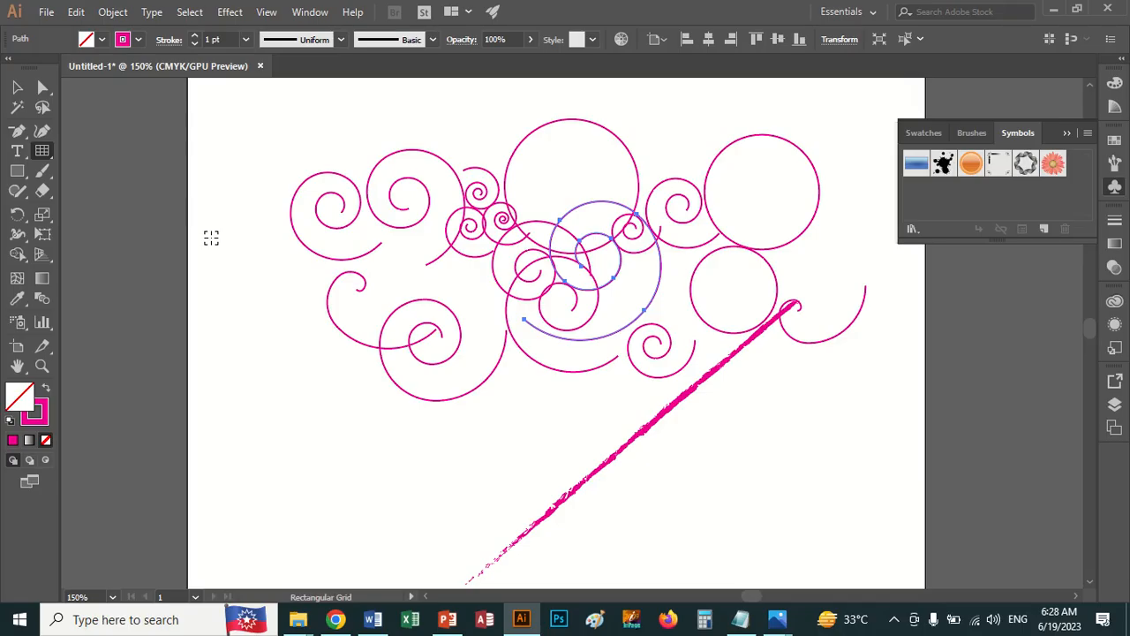
key(ctrl)
key(ctrl)
key(ctrl+a)
key(Delete)
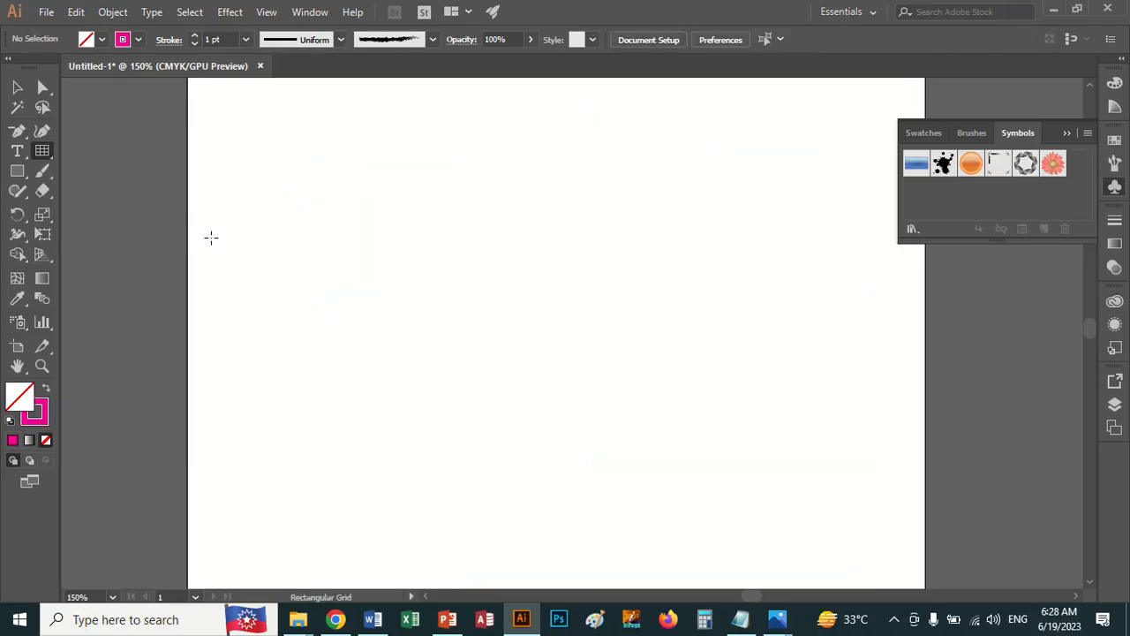
Step: Draw a rectangular grid about 253 by 162 pt with 5 horizontal and 5 vertical dividers, and shift it slightly
drag(352, 193, 667, 394)
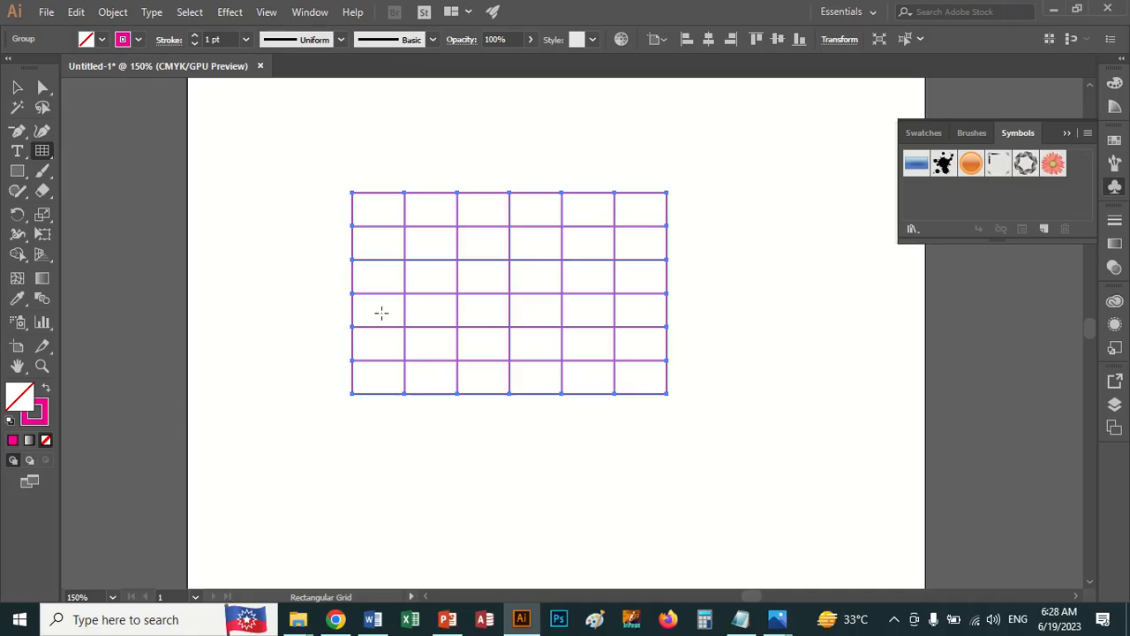
click(316, 281)
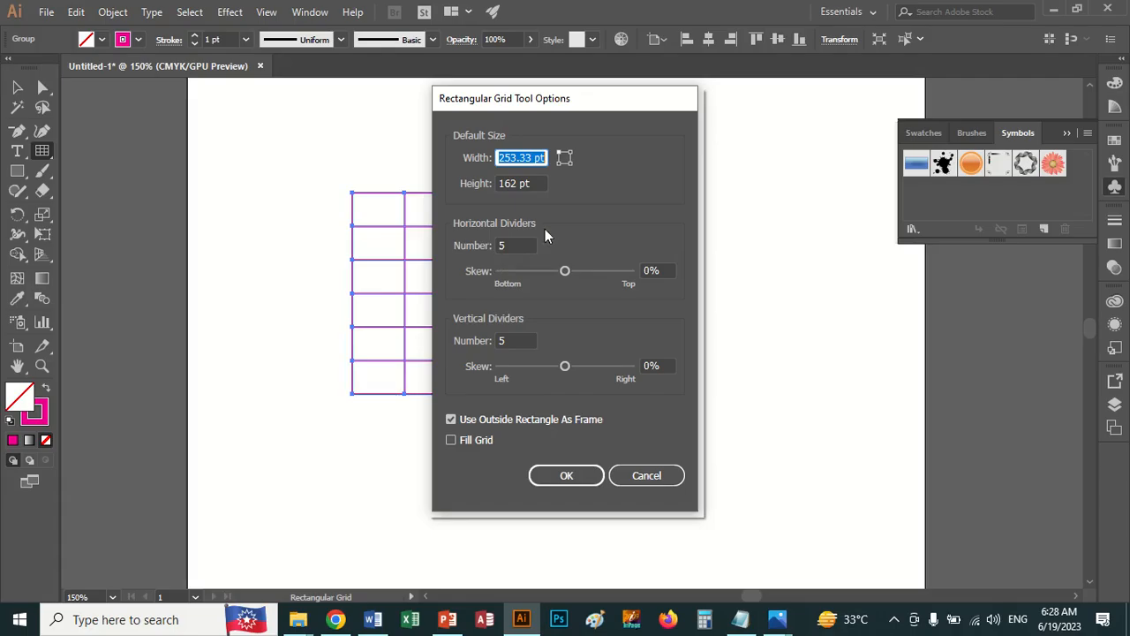
click(583, 479)
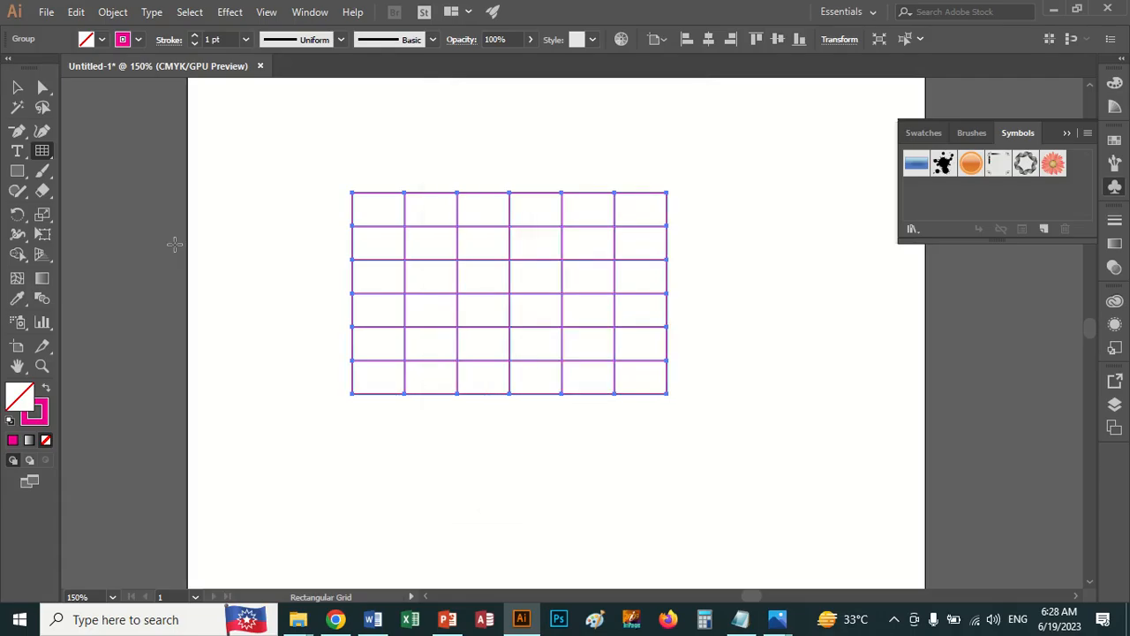
click(16, 90)
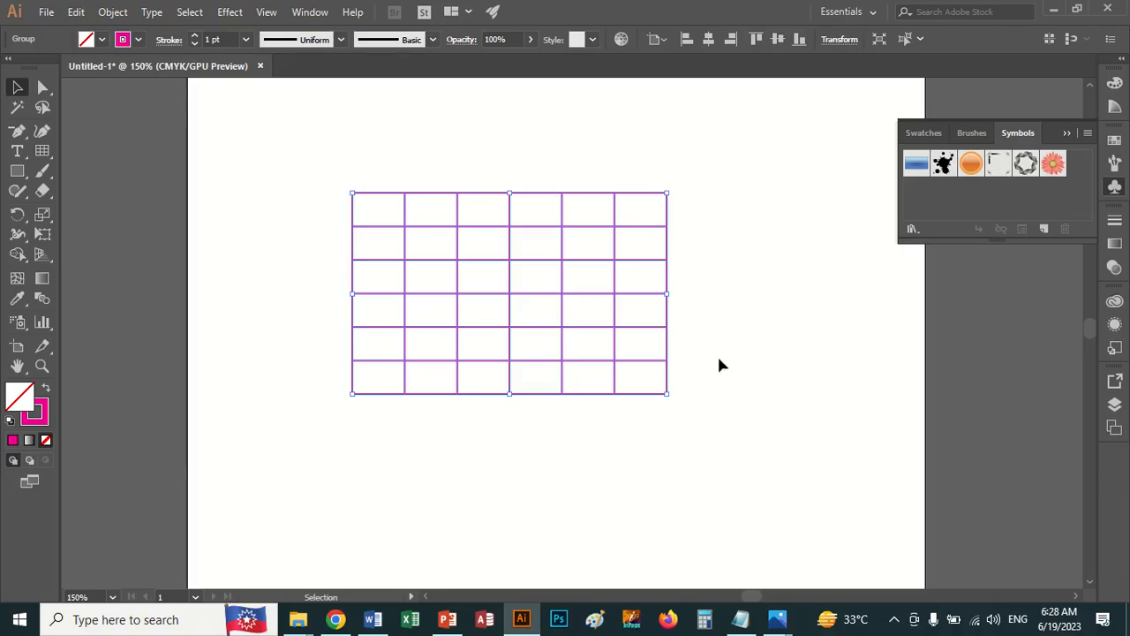
drag(530, 264, 545, 258)
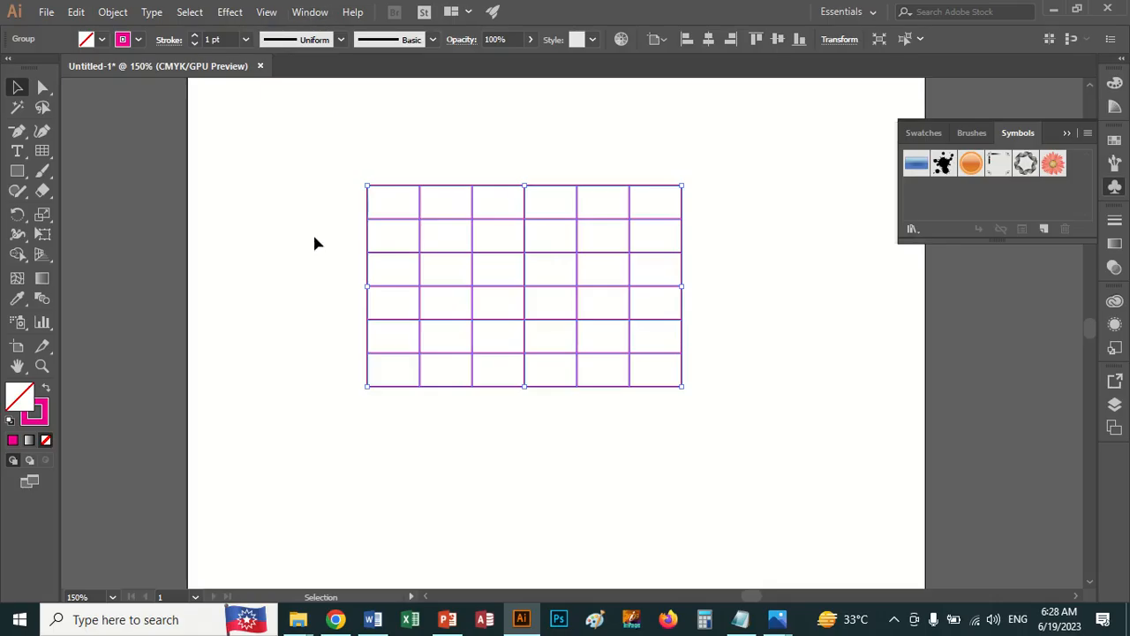
key(ctrl+F9)
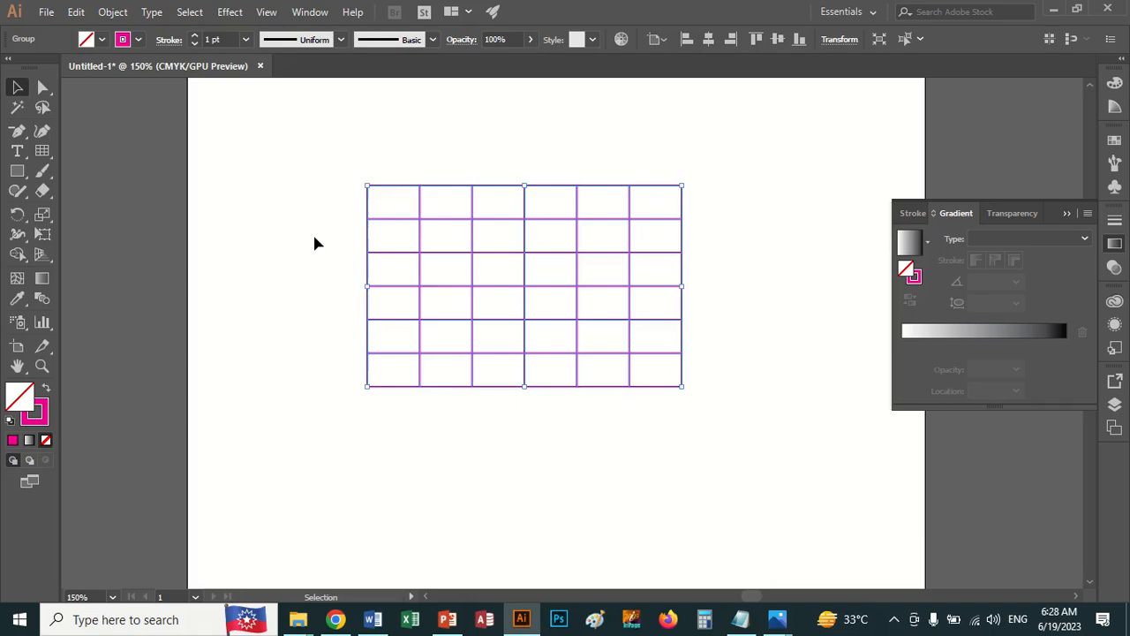
key(a)
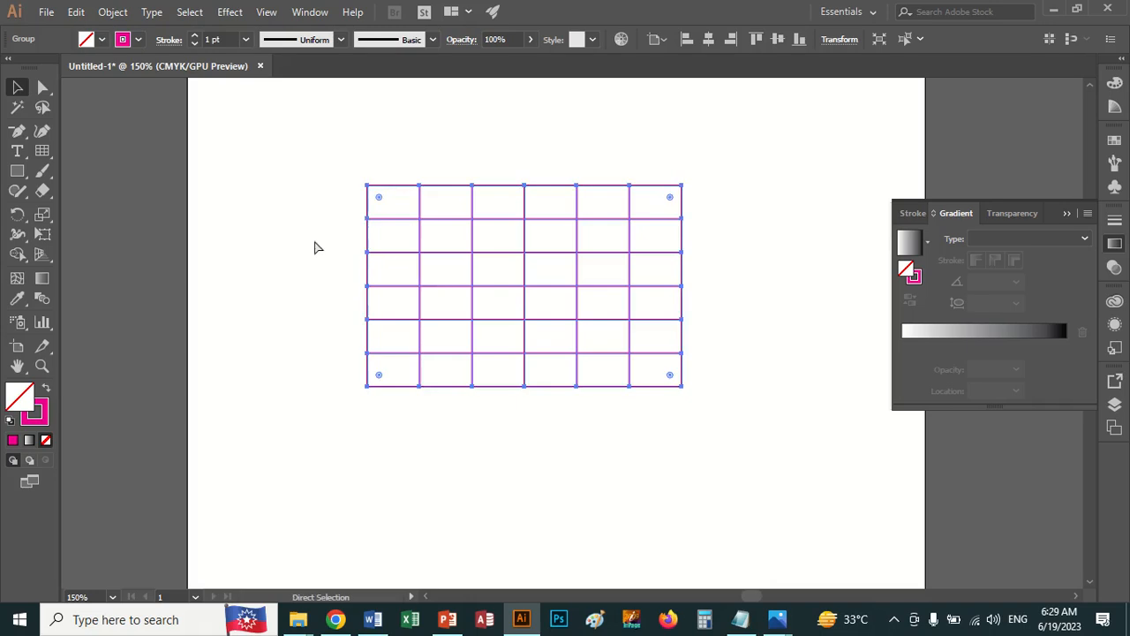
key(ctrl+F9)
key(v)
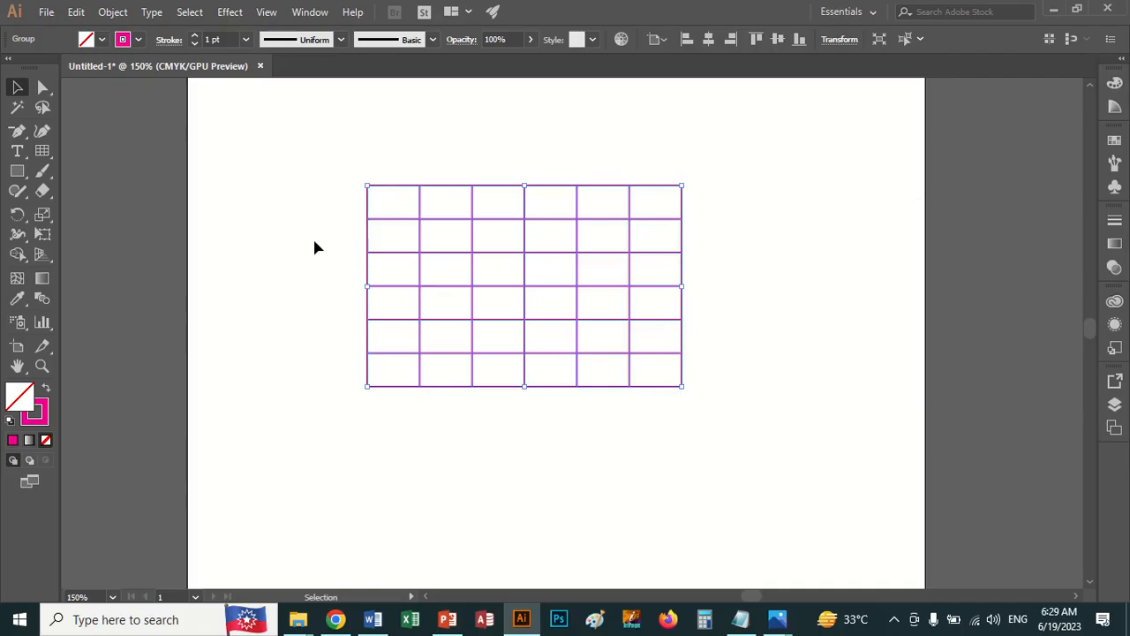
click(300, 12)
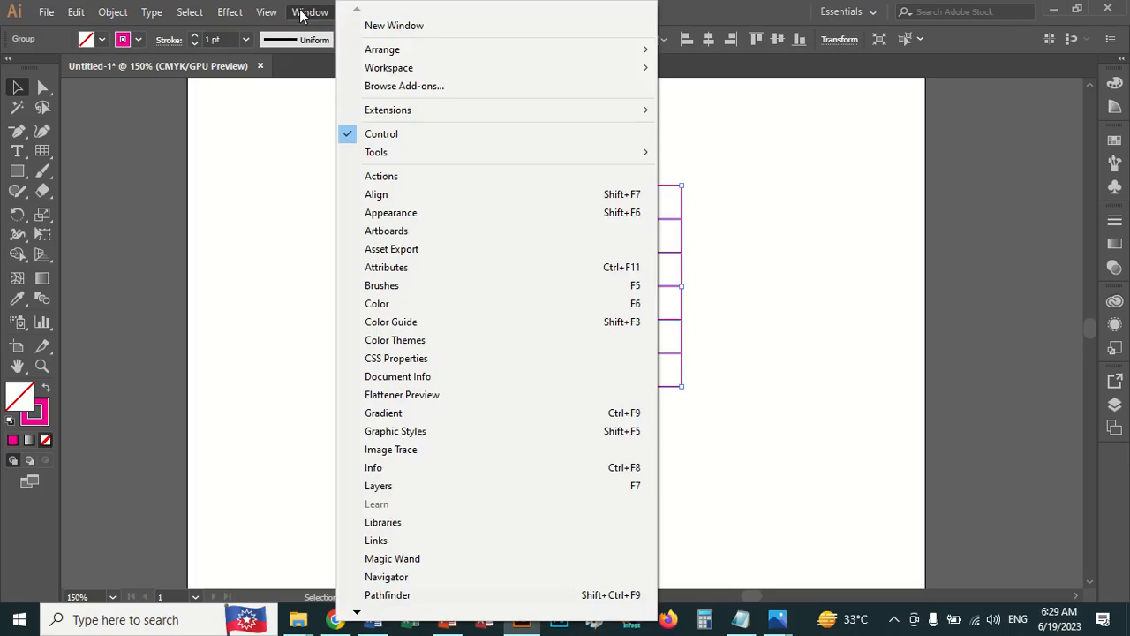
click(301, 17)
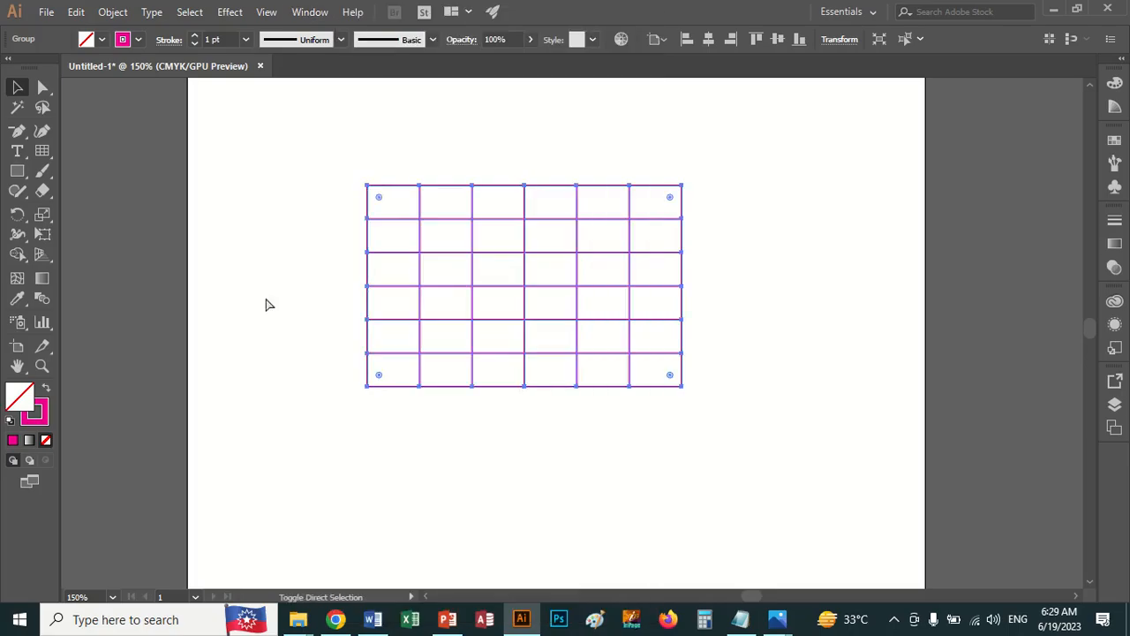
Step: Display the Pathfinder operations and try to apply Trim to the unfilled grid group
key(ctrl+shift+F9)
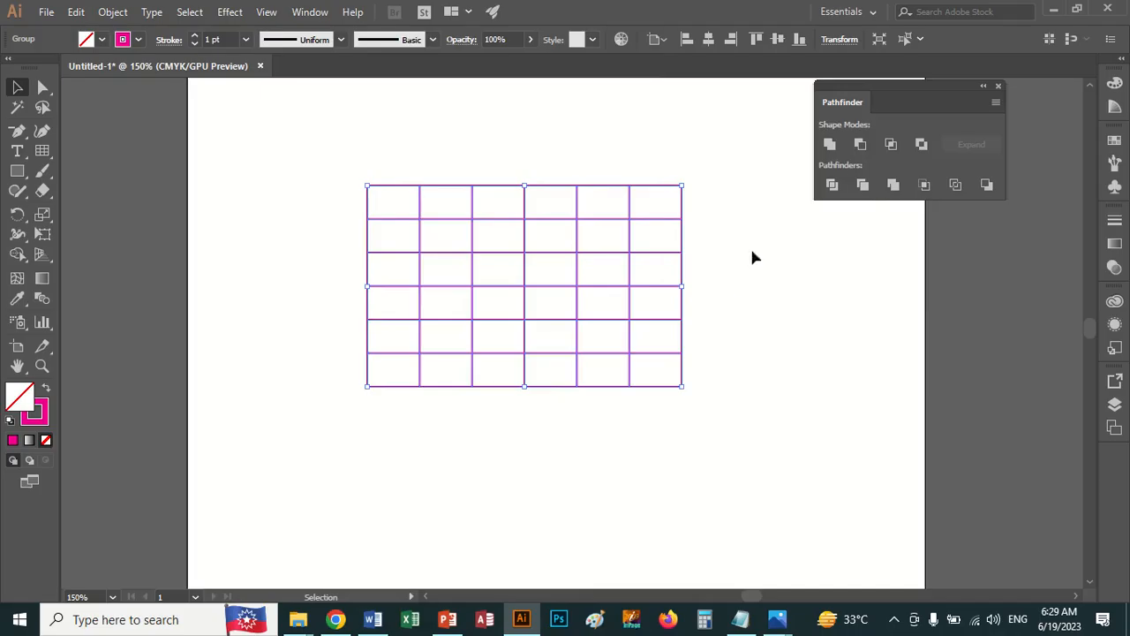
click(863, 186)
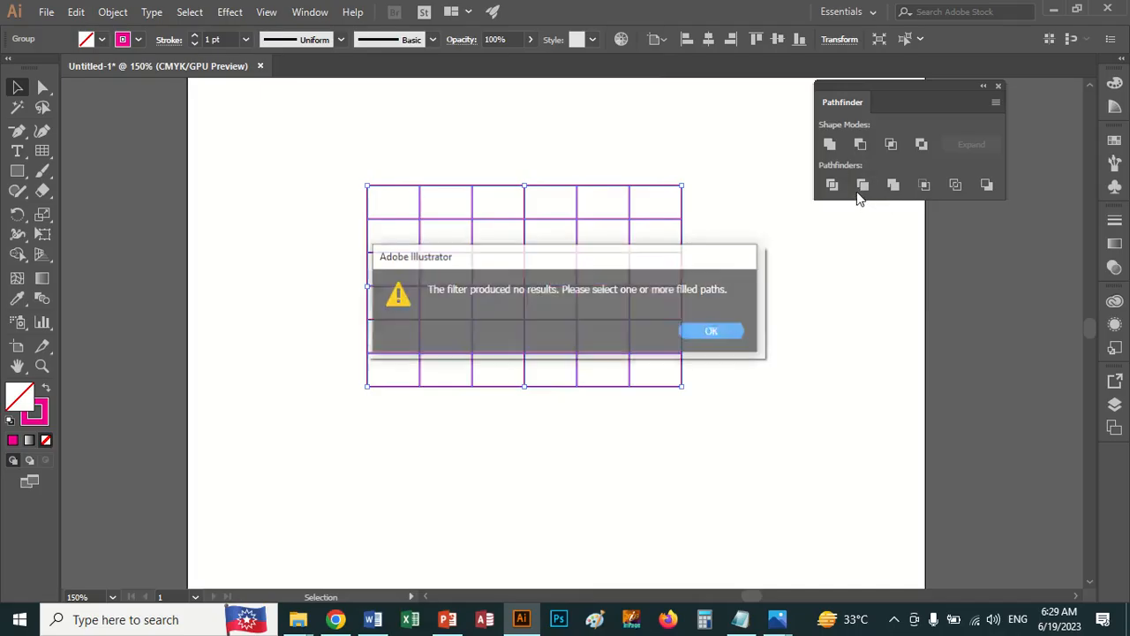
click(712, 332)
Step: Select all of the grid's paths with Direct Selection and try the Trim operation on them again
drag(288, 149, 723, 434)
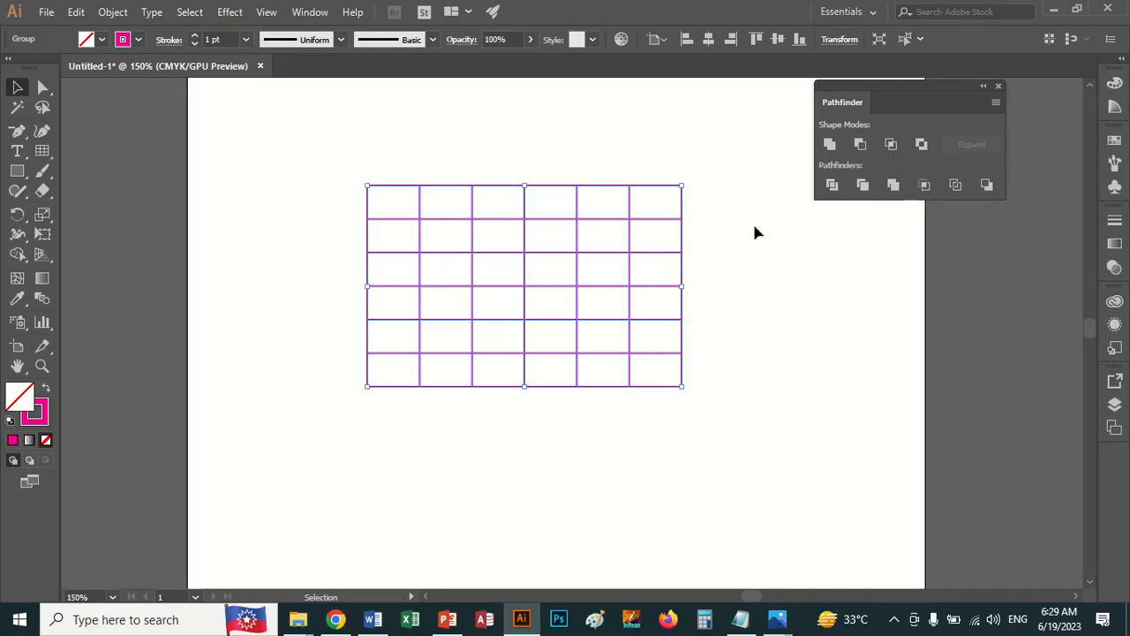
click(42, 86)
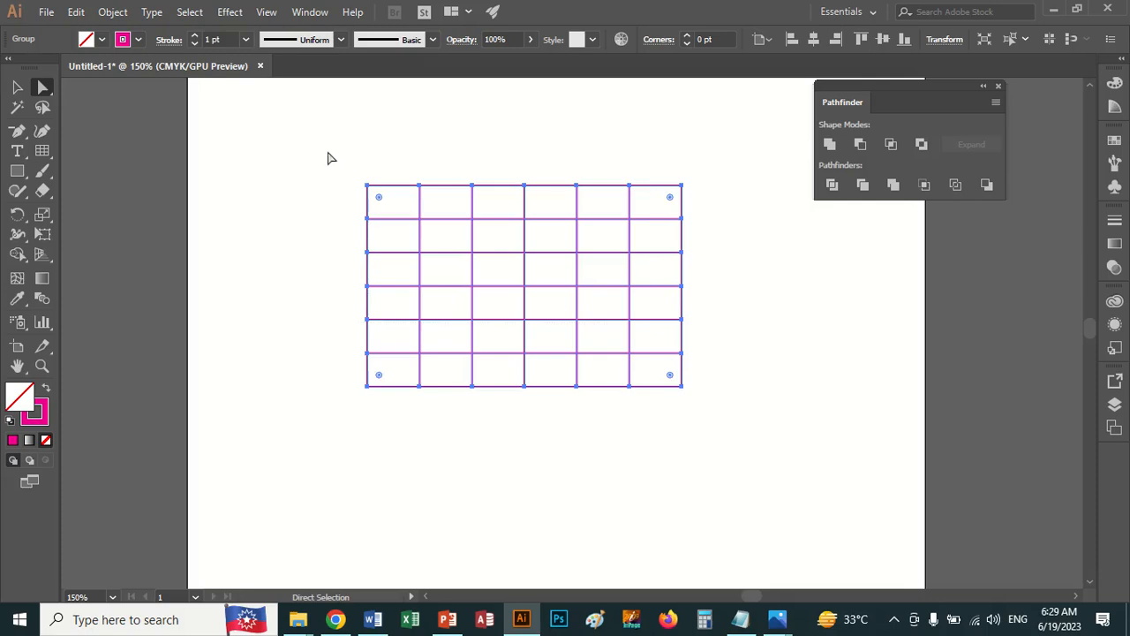
drag(328, 158, 772, 447)
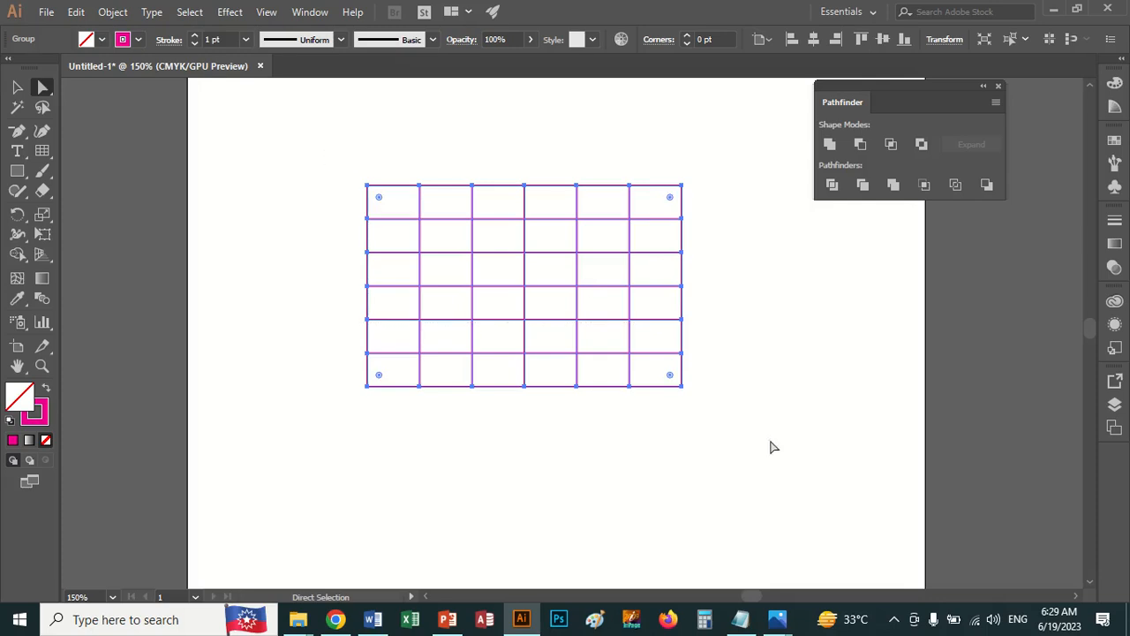
click(863, 186)
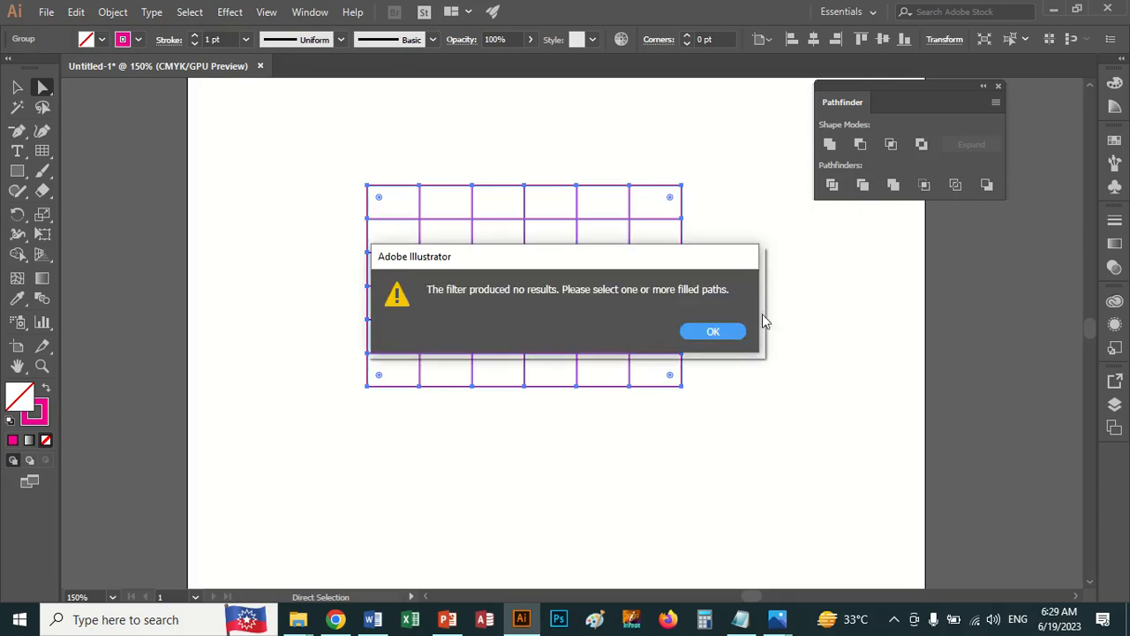
click(714, 339)
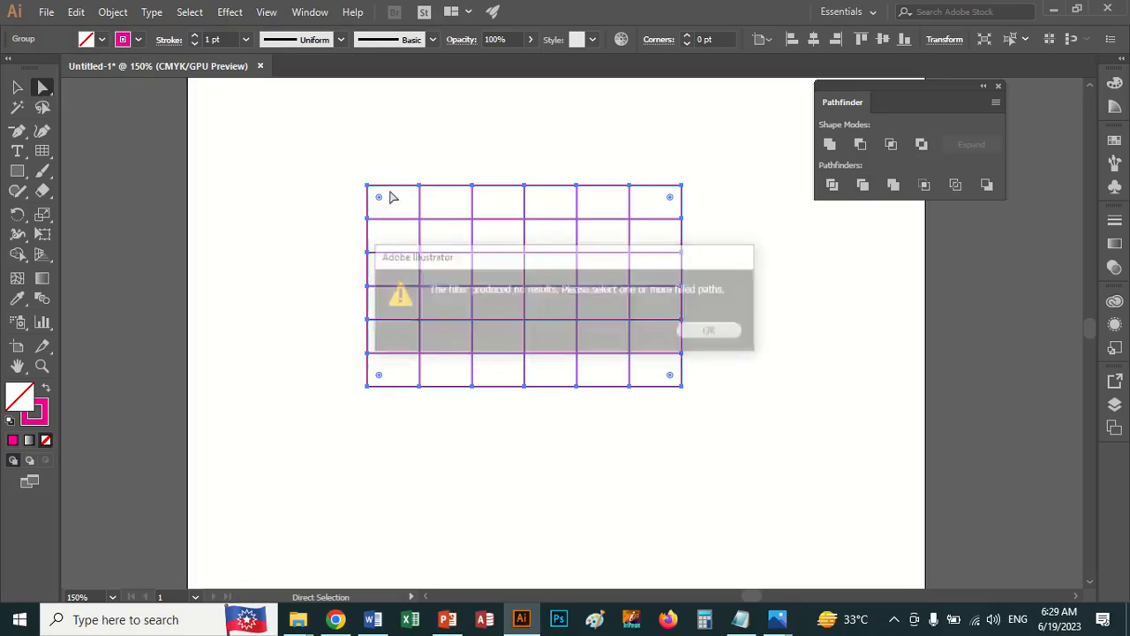
Step: Fill the grid with CMYK Yellow, try Trim on it once more and deselect it
click(101, 41)
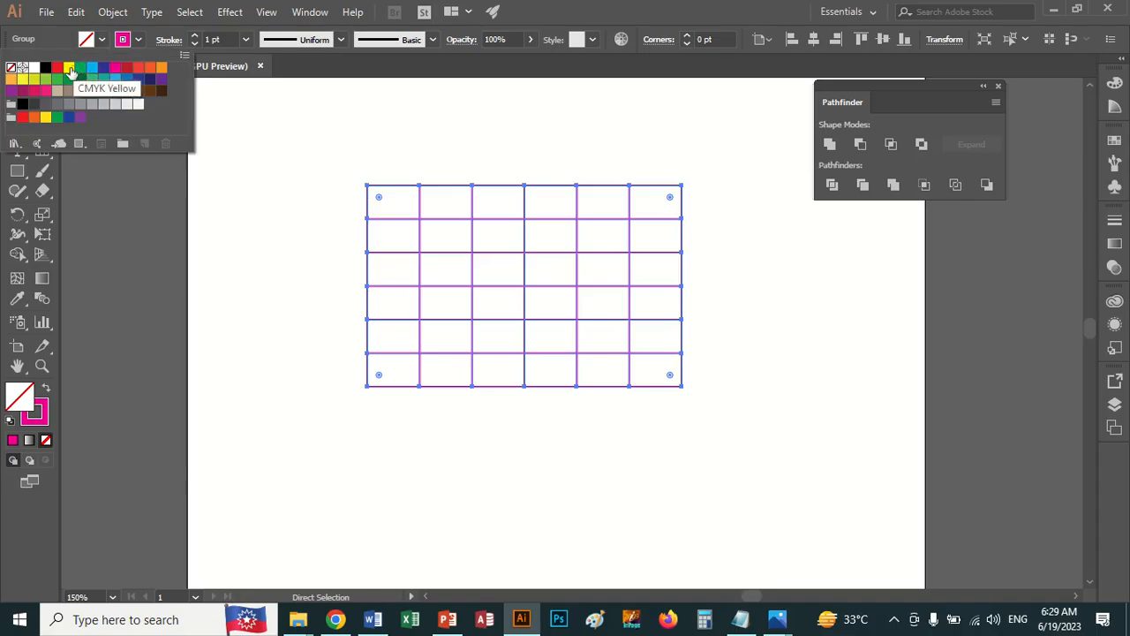
click(70, 69)
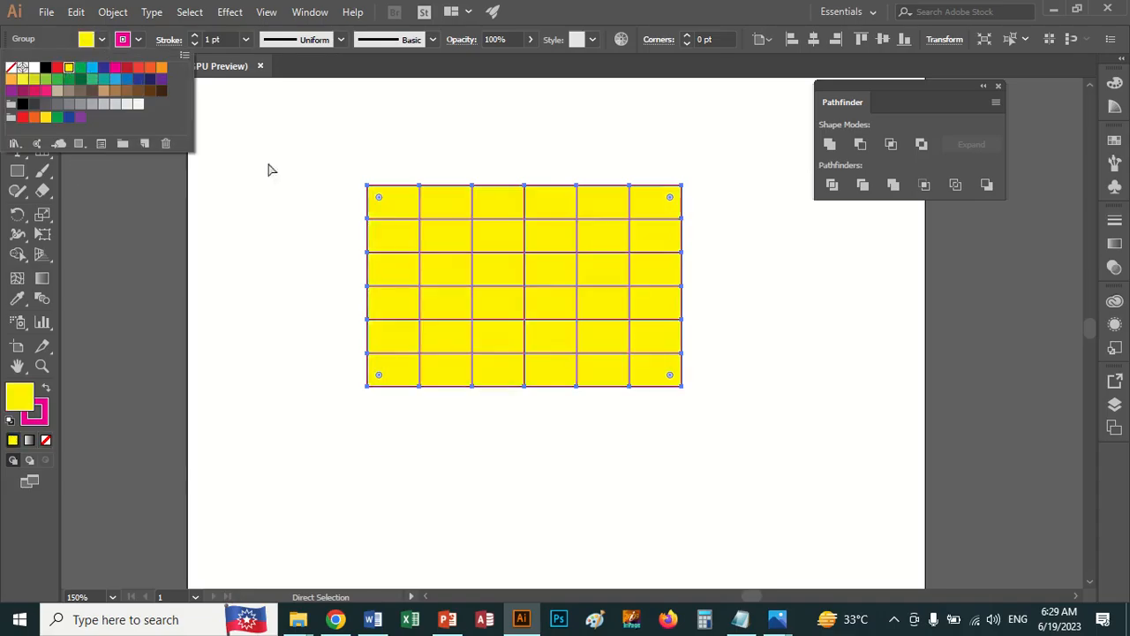
click(859, 186)
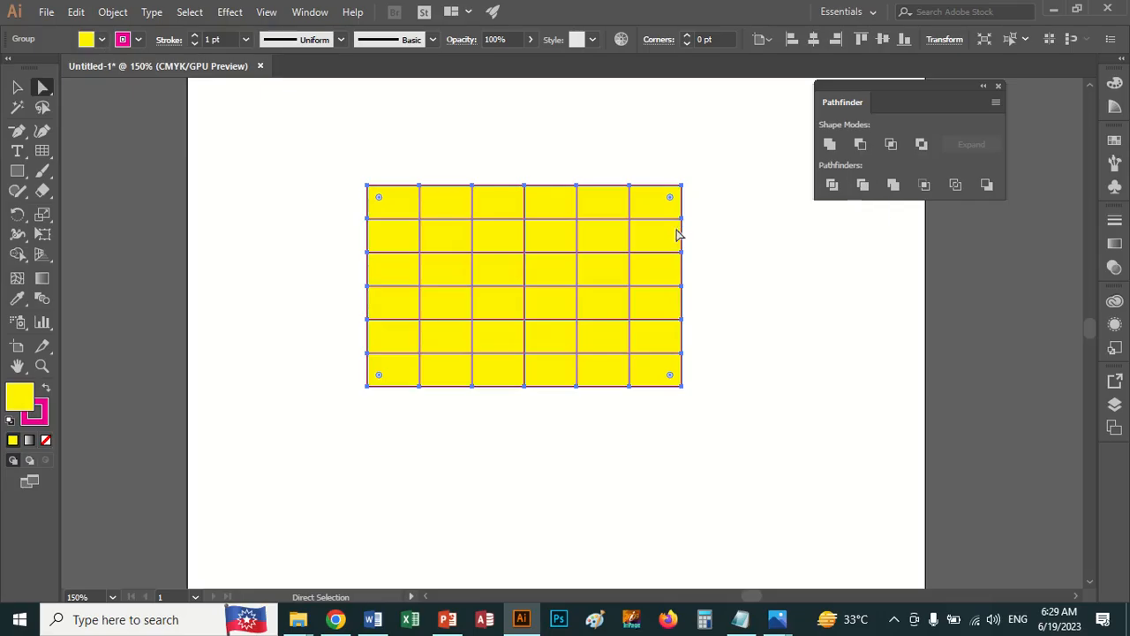
click(757, 277)
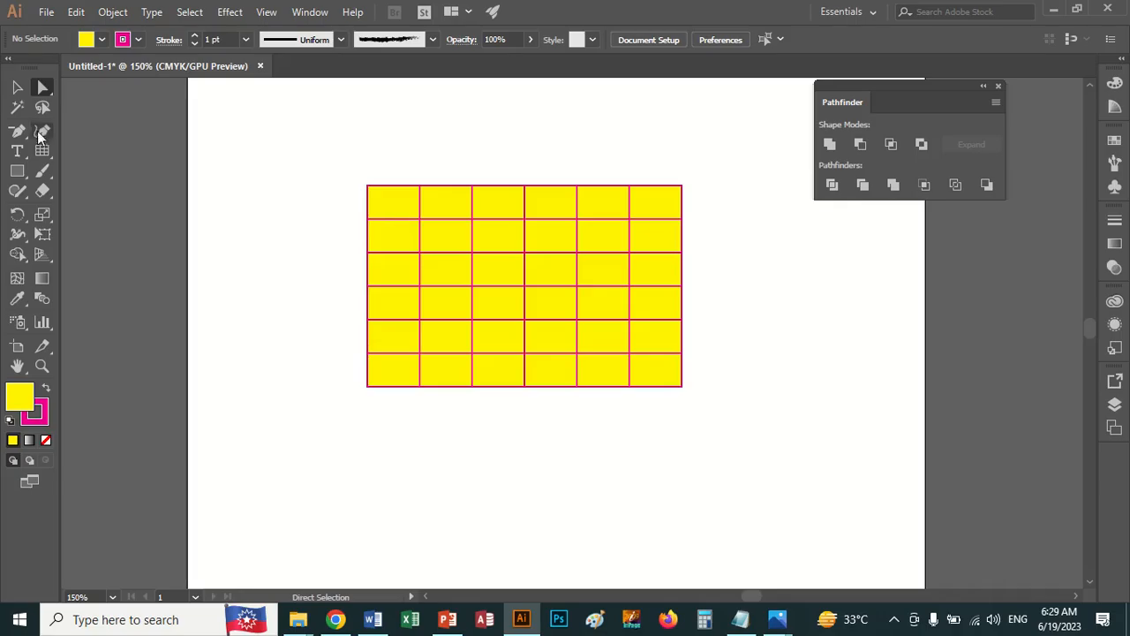
Step: Ungroup the yellow rectangular grid into separate paths and clear the selection
key(v)
click(394, 204)
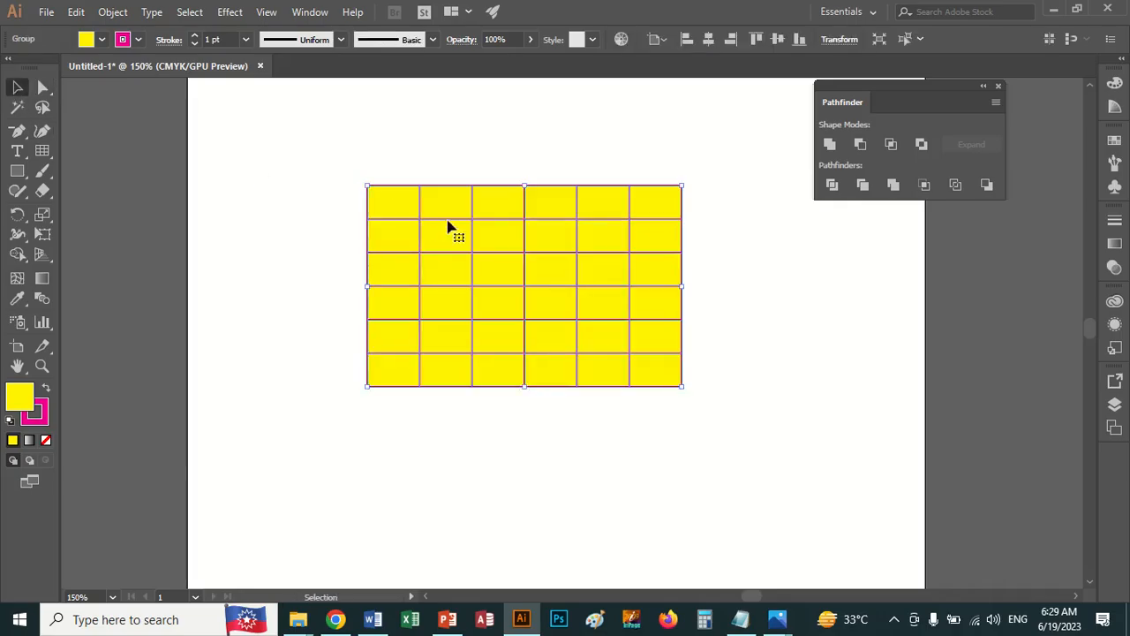
right_click(447, 227)
click(519, 359)
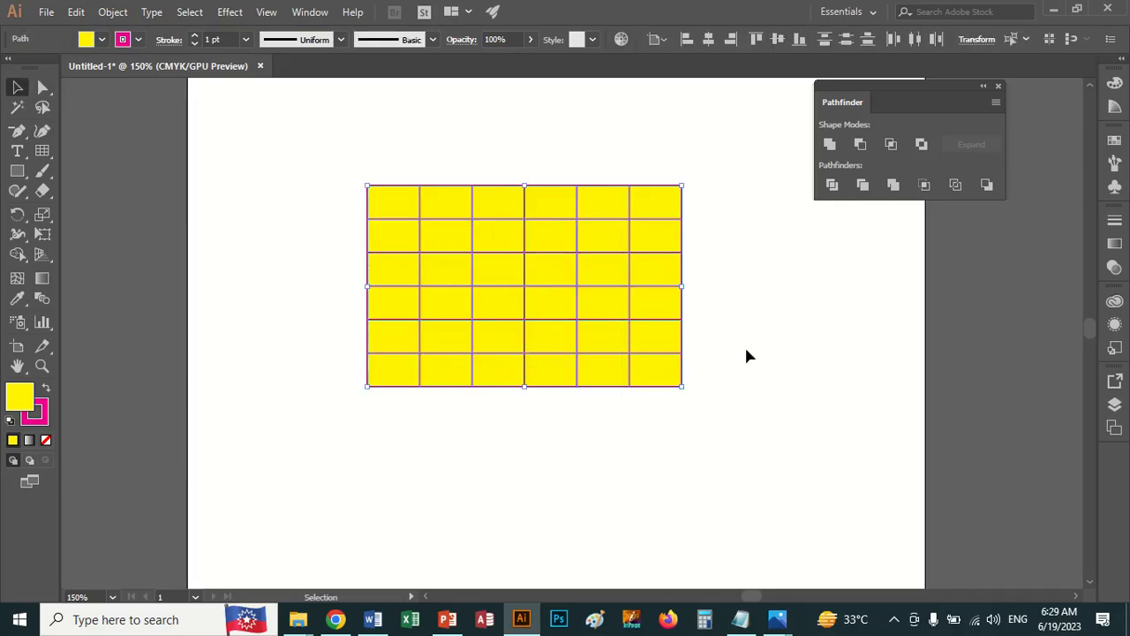
click(746, 351)
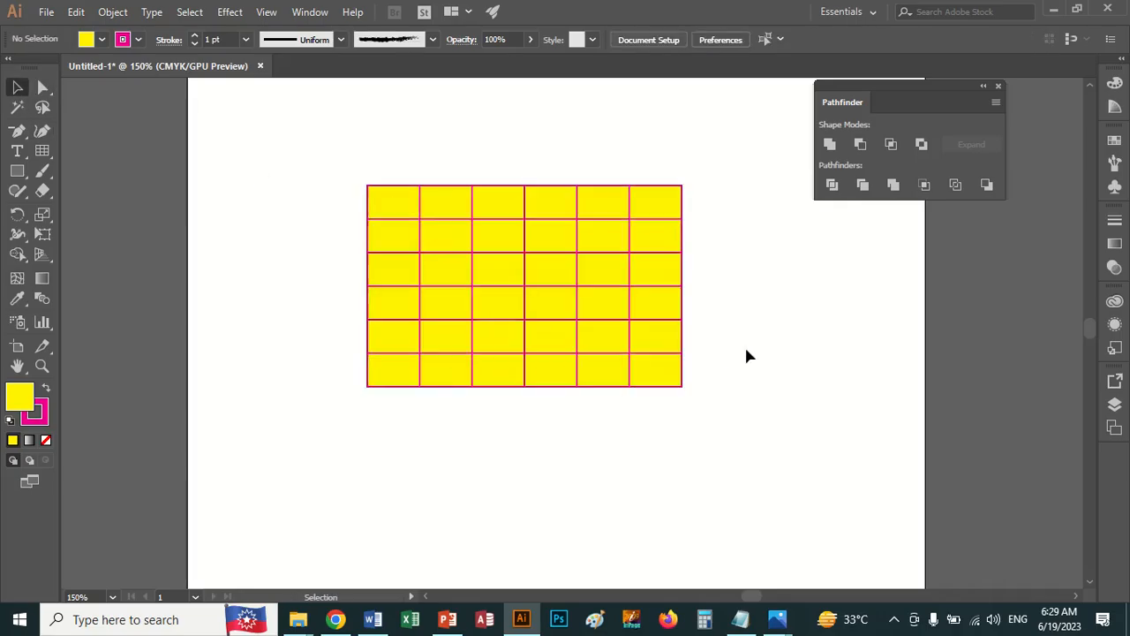
Step: Examine the ungrouped grid by selecting some of its paths, then select the yellow outer rectangle with Direct Selection
click(45, 89)
click(16, 88)
drag(315, 144, 507, 228)
key(ctrl+shift+a)
click(497, 207)
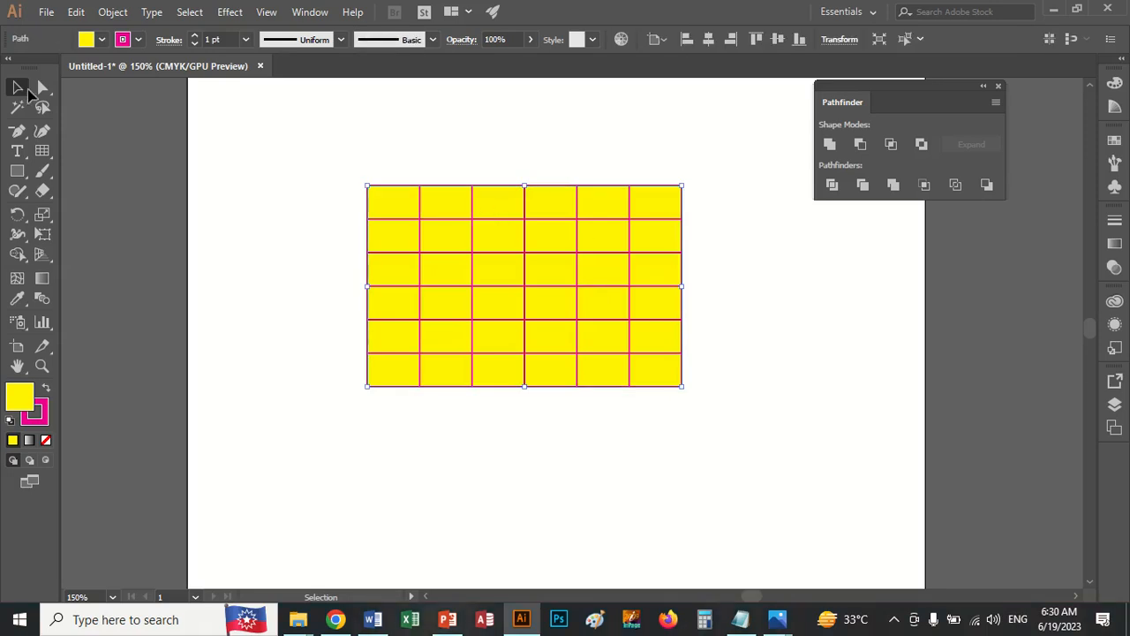
right_click(409, 219)
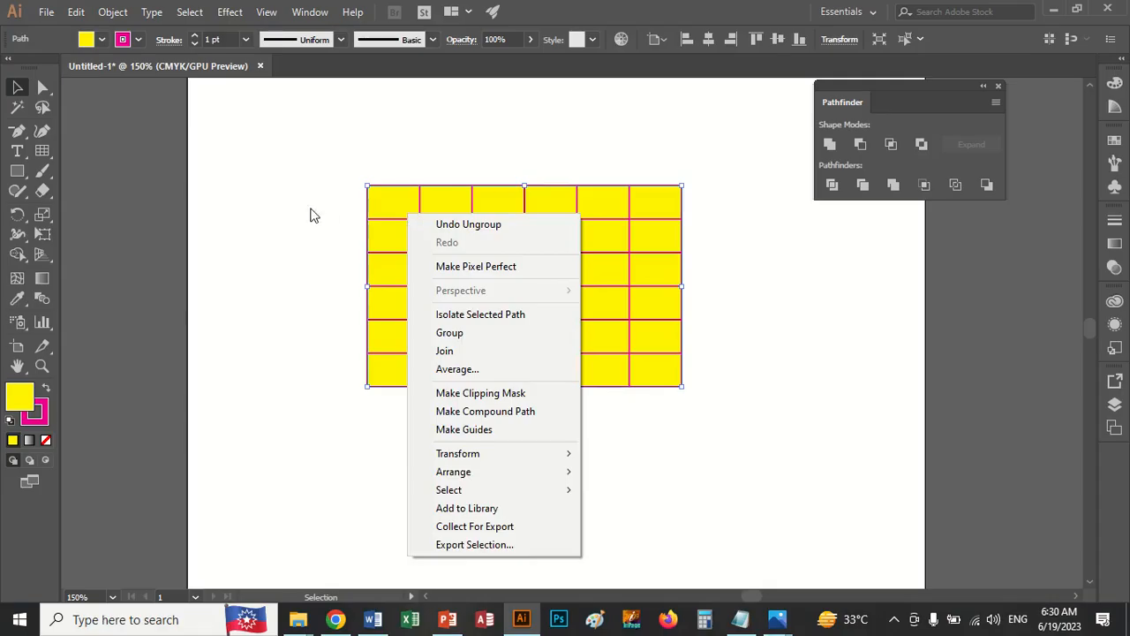
click(208, 144)
click(42, 87)
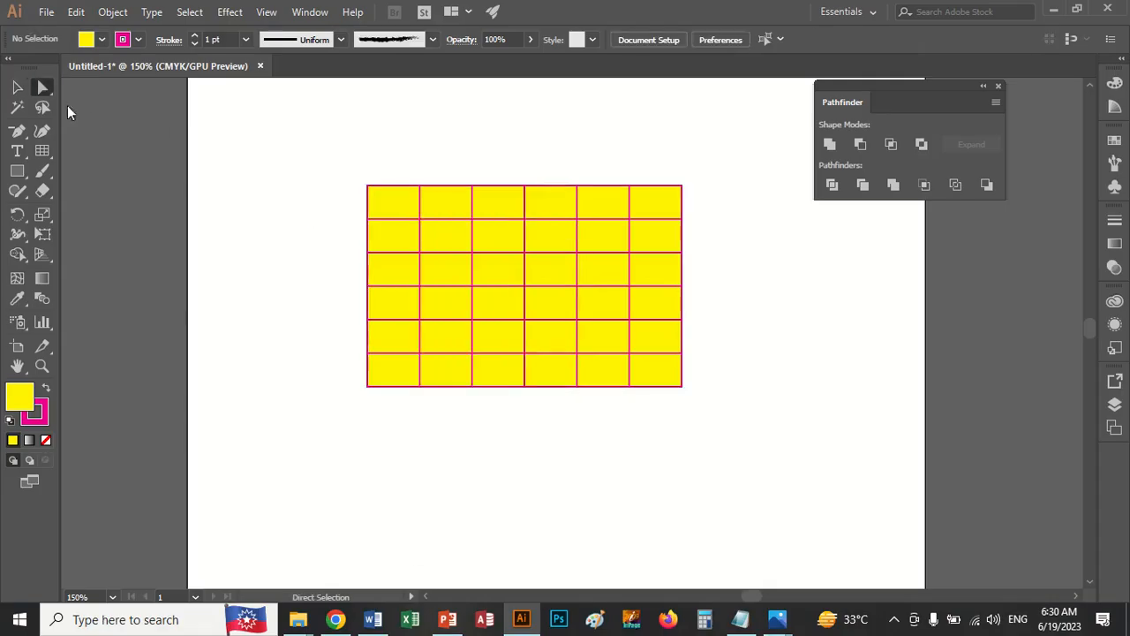
click(384, 194)
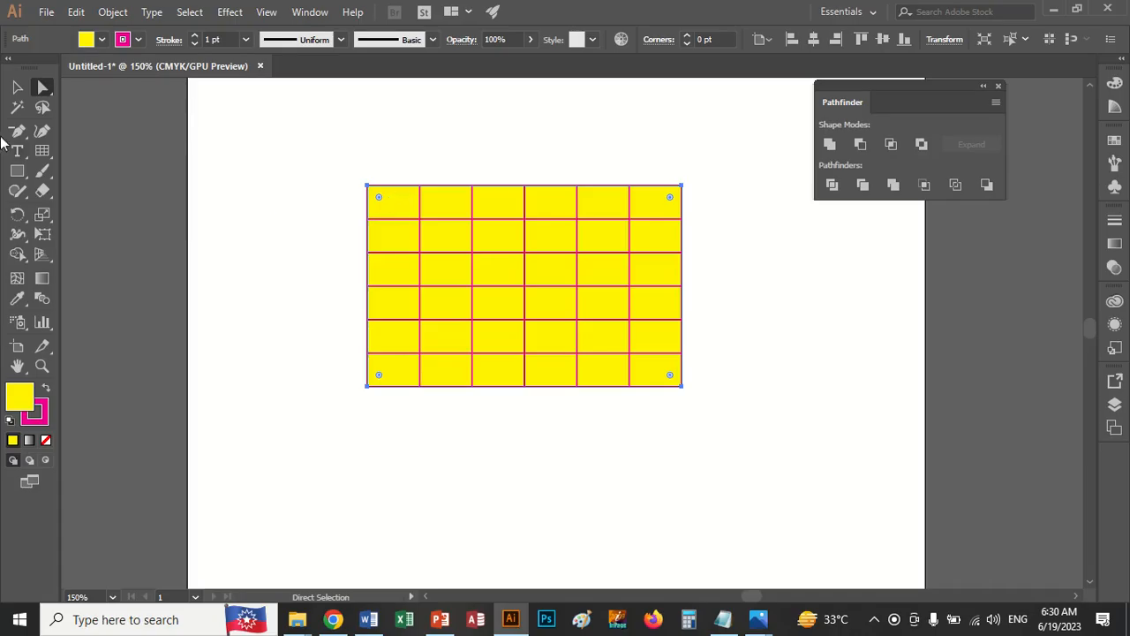
Step: Apply Trim to the yellow outer rectangle, then move it down and to the right off the grid lines with Direct Selection
click(17, 86)
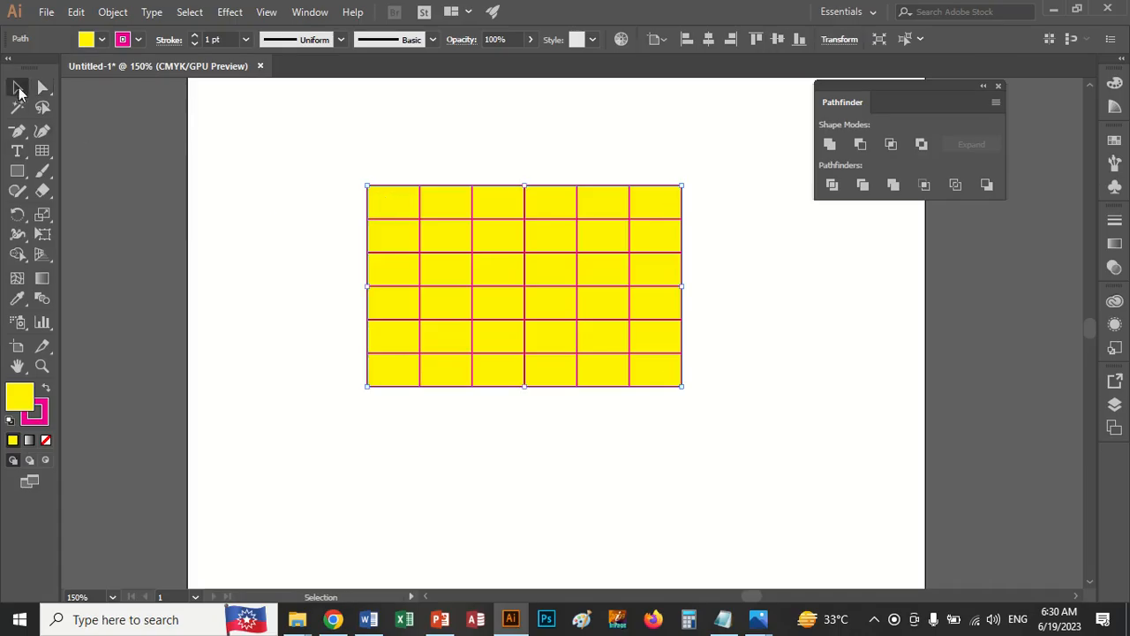
click(860, 186)
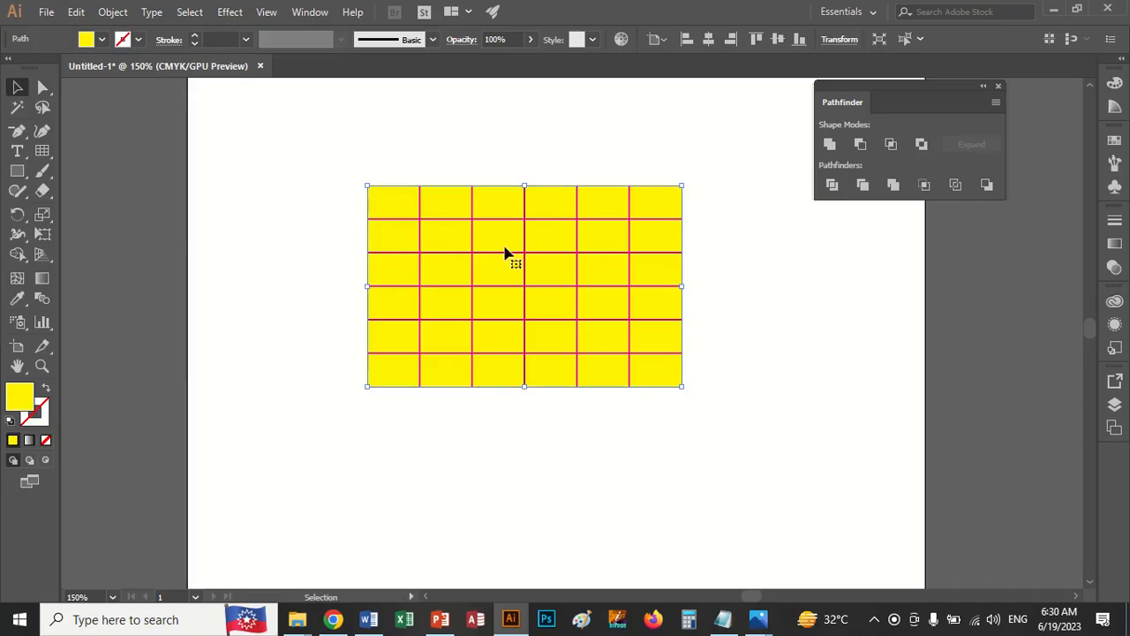
click(43, 86)
drag(406, 202, 534, 262)
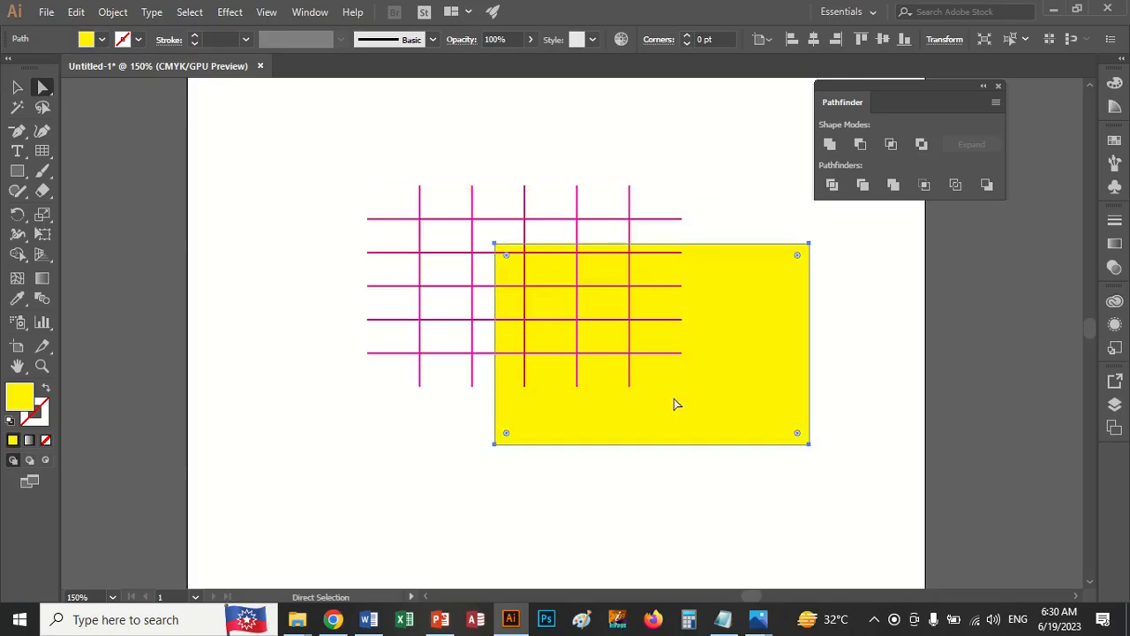
Step: Delete the yellow rectangle and all of the remaining magenta grid lines
key(Delete)
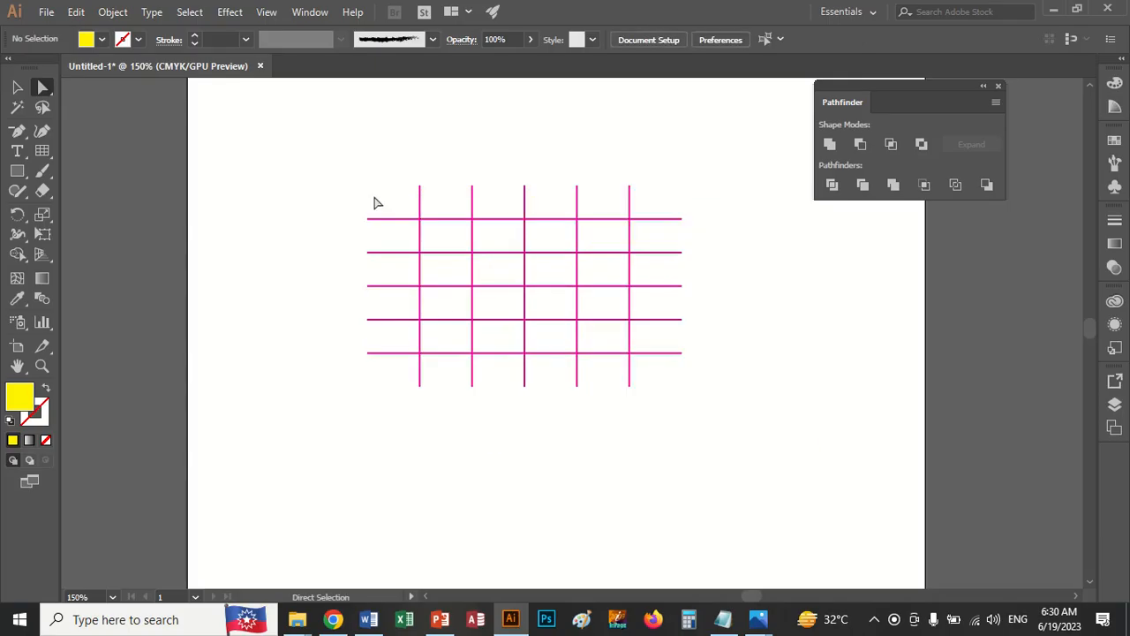
drag(321, 155, 740, 429)
key(Delete)
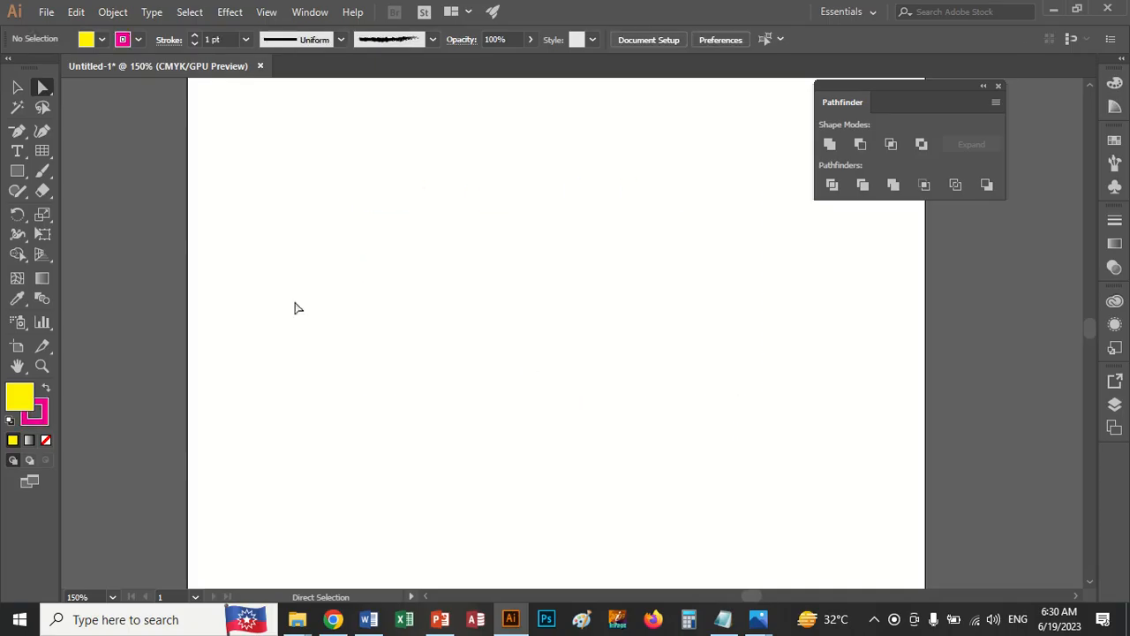
Step: Draw a new grid of six columns and six rows with the Rectangular Grid tool and try Trim on it unfilled
click(42, 151)
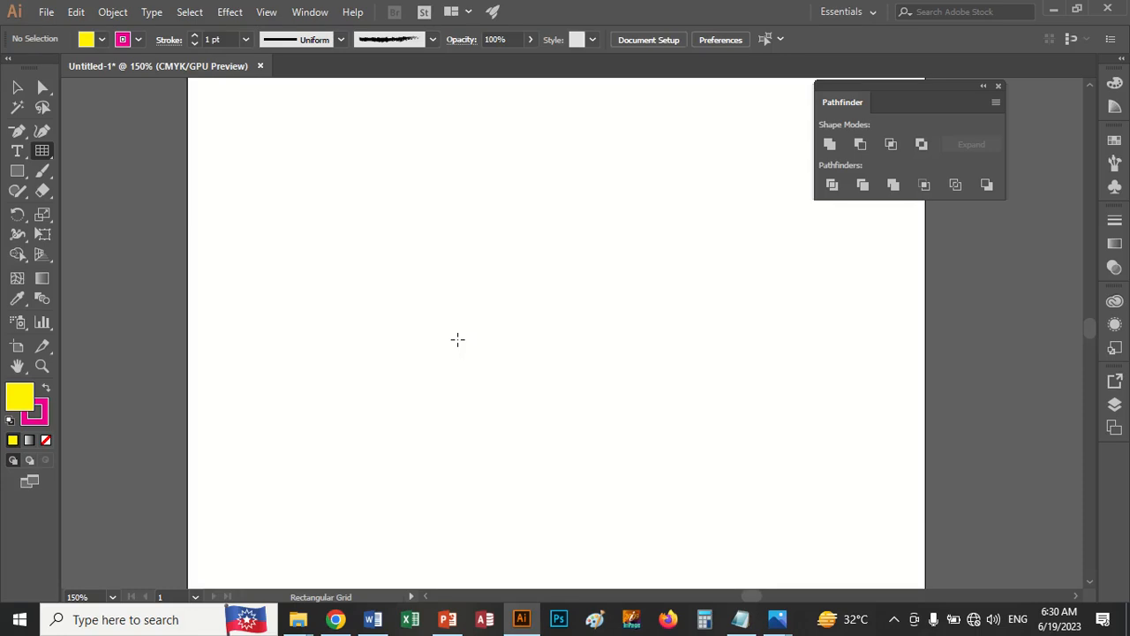
mouse_move(449, 5)
mouse_move(326, 175)
mouse_down()
mouse_move(426, 222)
mouse_move(677, 388)
mouse_move(706, 437)
mouse_up()
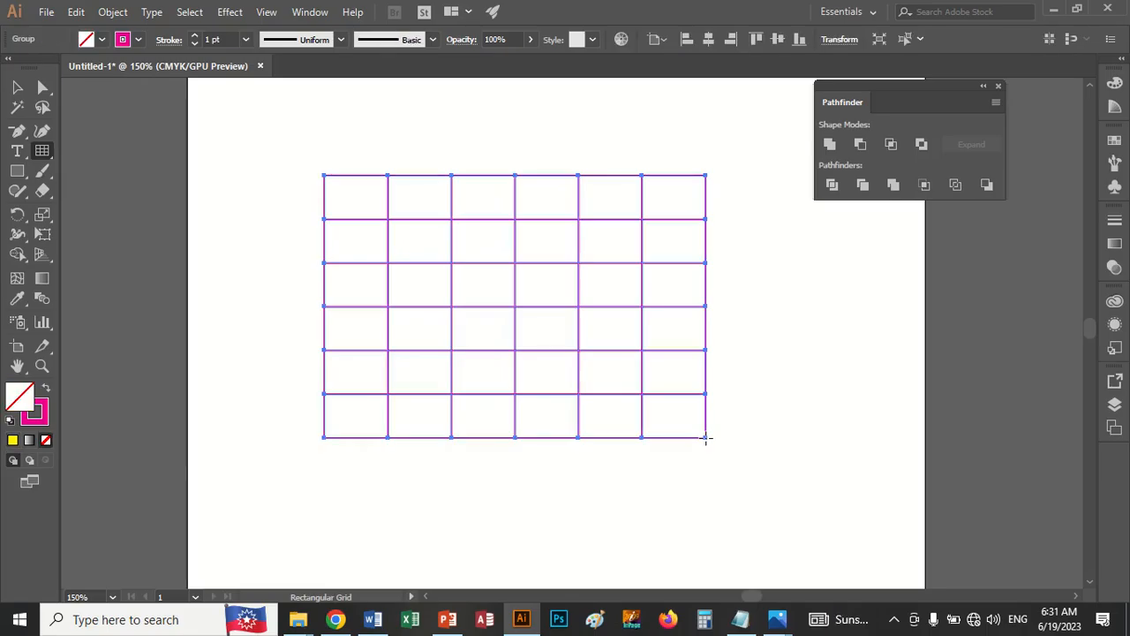
click(862, 184)
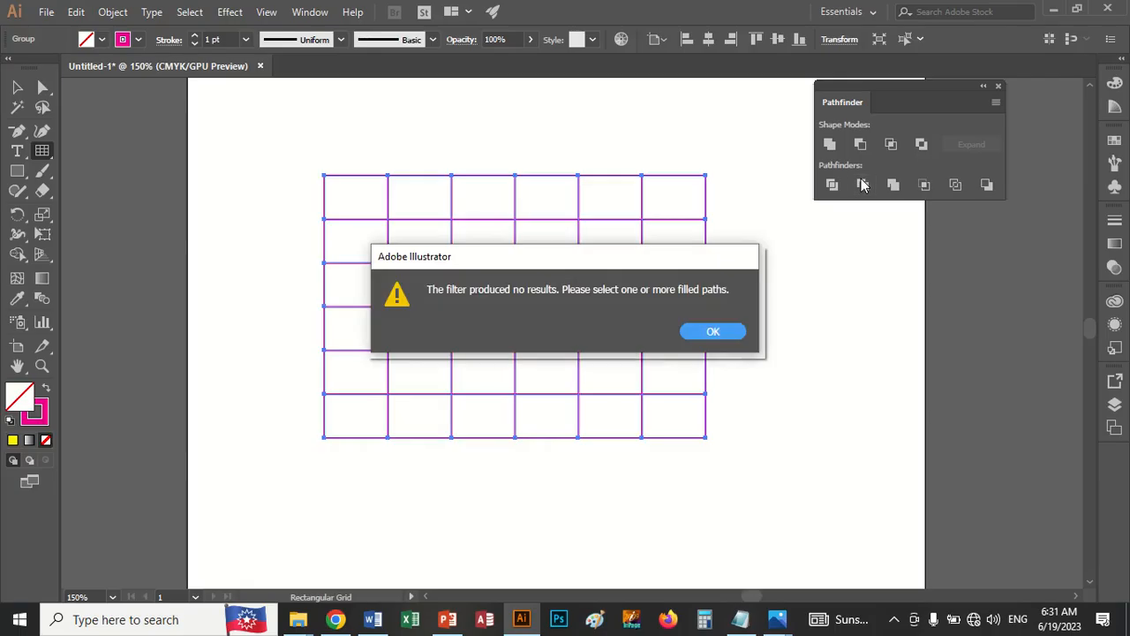
click(713, 331)
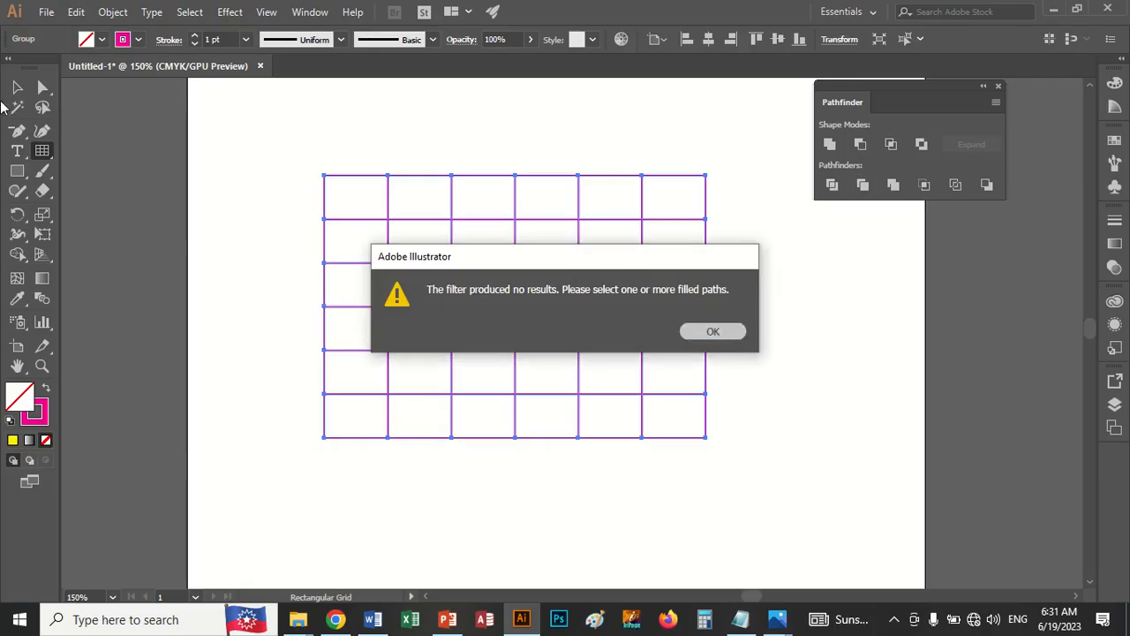
Step: Fill the new rectangular grid with CMYK Cyan
click(15, 89)
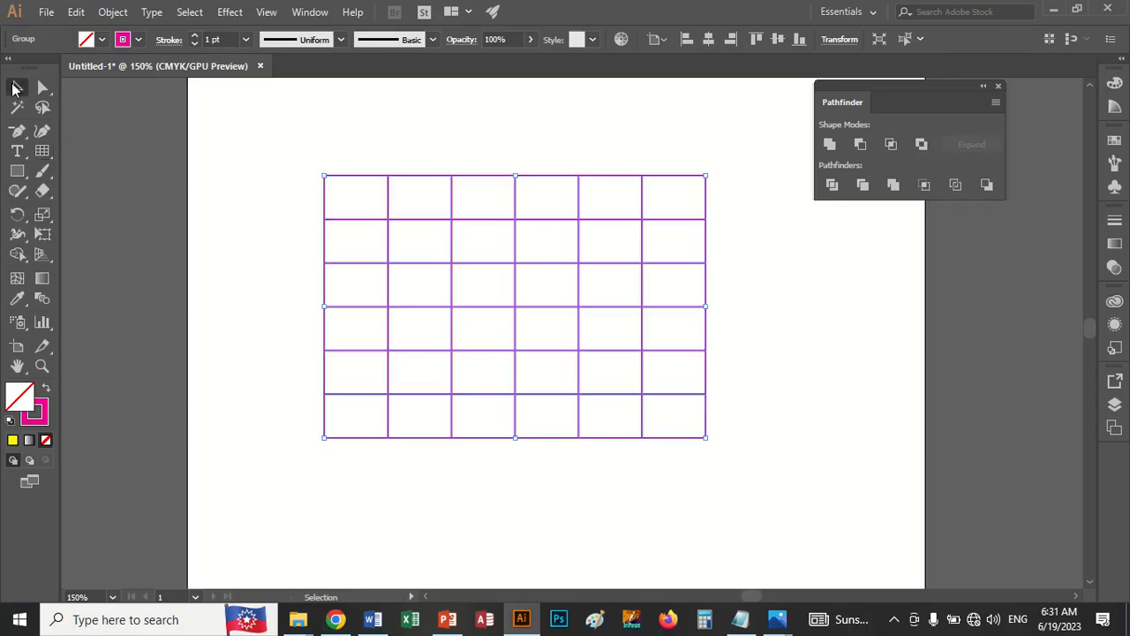
click(392, 204)
click(387, 208)
click(103, 42)
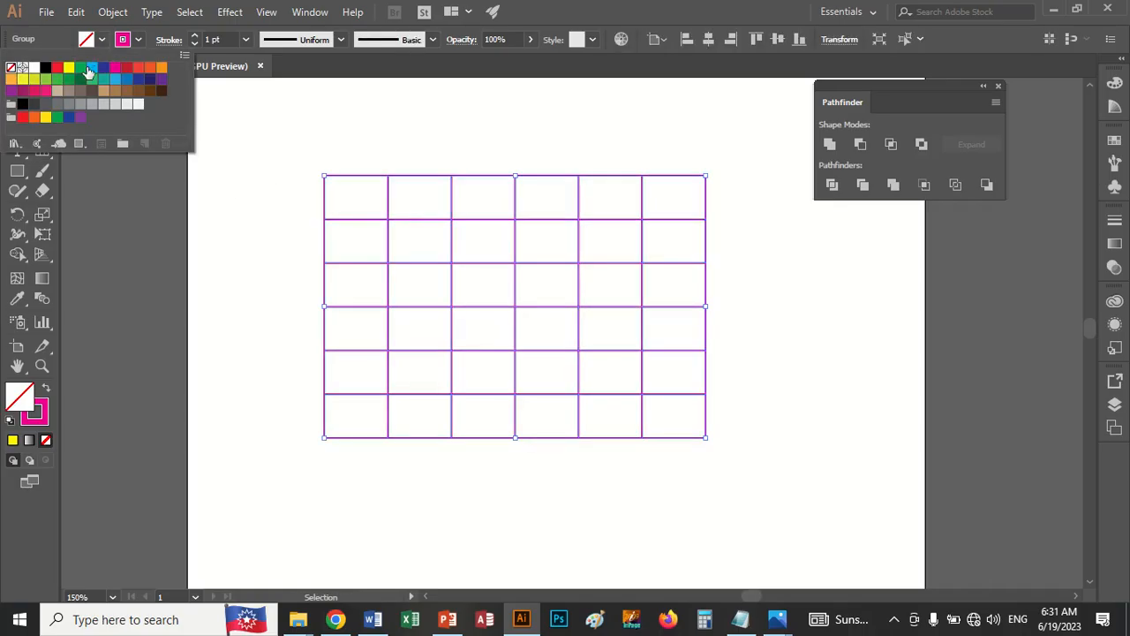
click(88, 71)
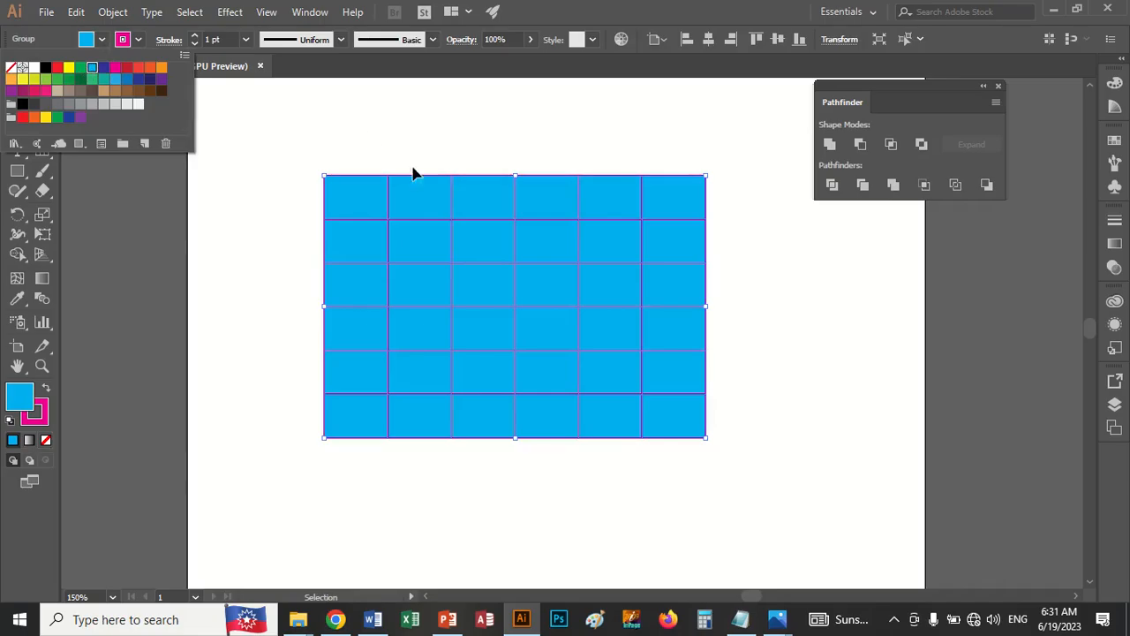
click(416, 249)
Step: Remove the cyan grid's magenta stroke, then give the grid a dark blue stroke
click(138, 39)
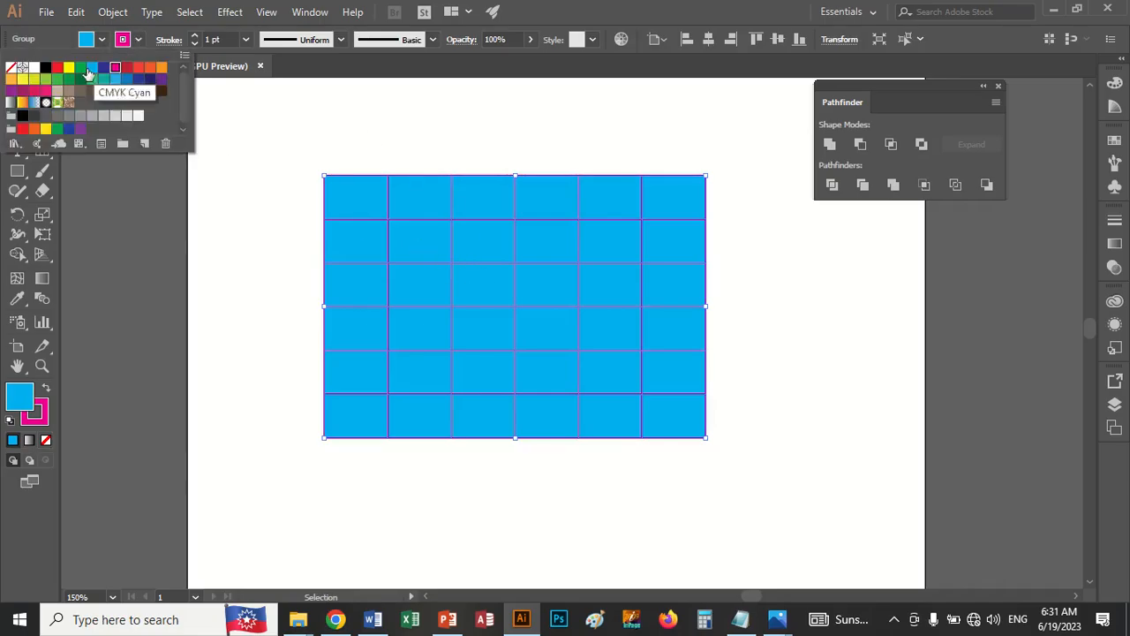
click(12, 69)
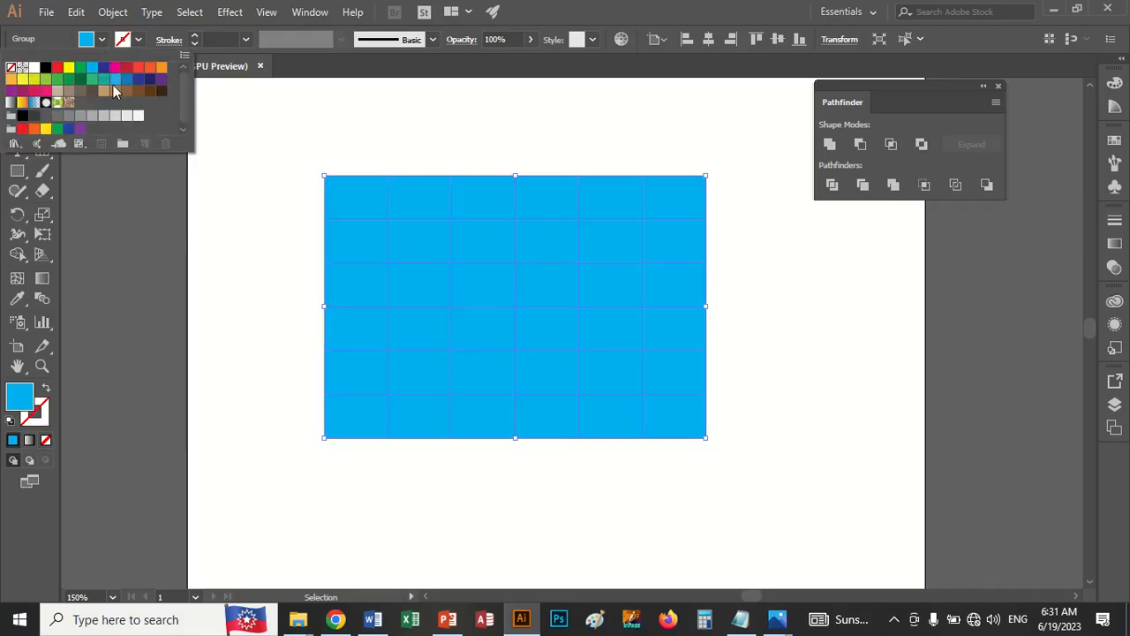
click(138, 39)
click(102, 70)
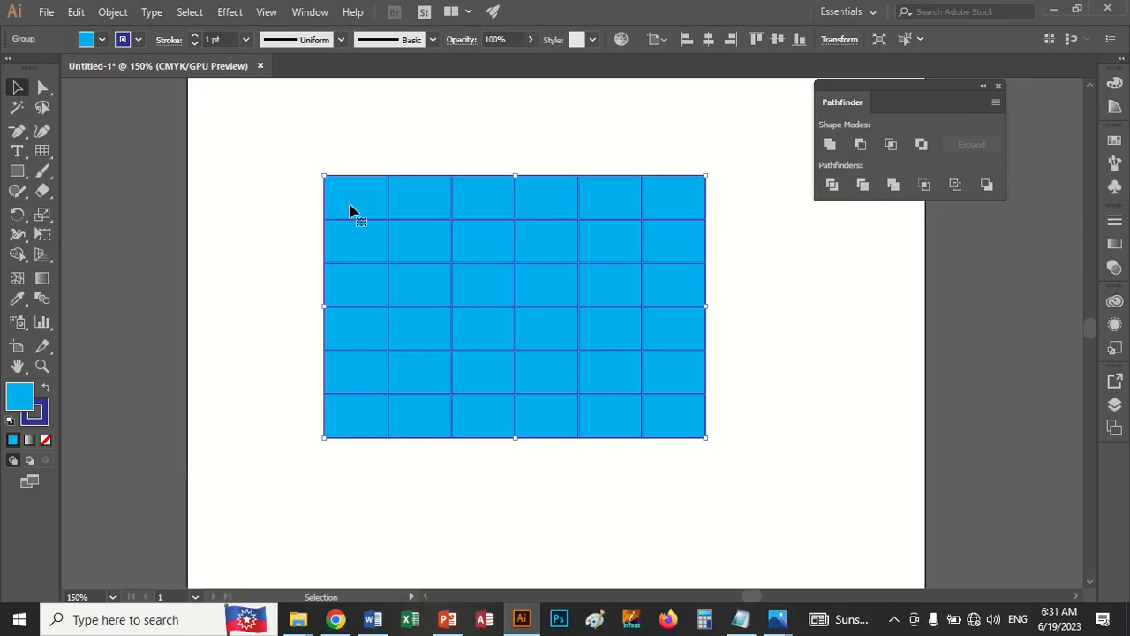
Step: Split the cyan grid with Trim, ungroup the resulting cells and clear the selection
click(867, 191)
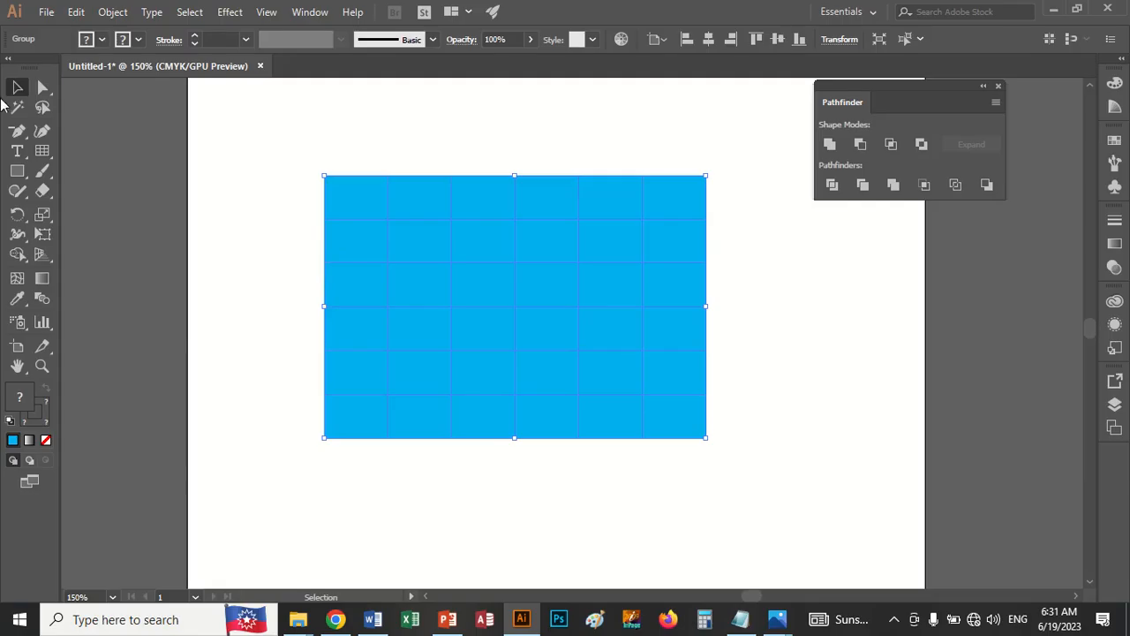
click(37, 92)
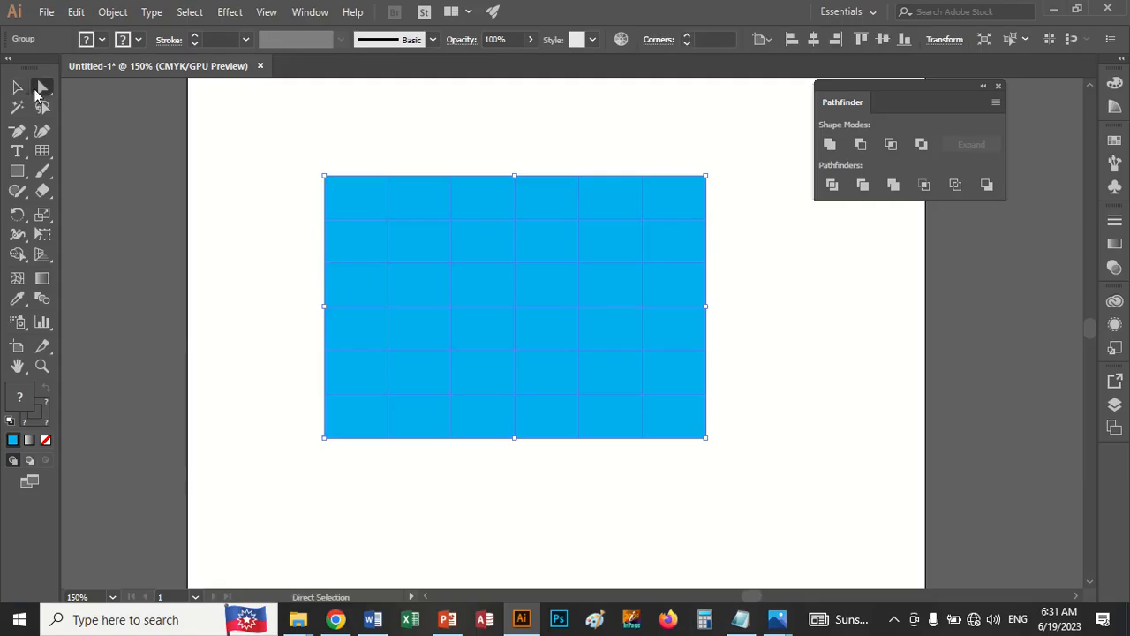
right_click(364, 218)
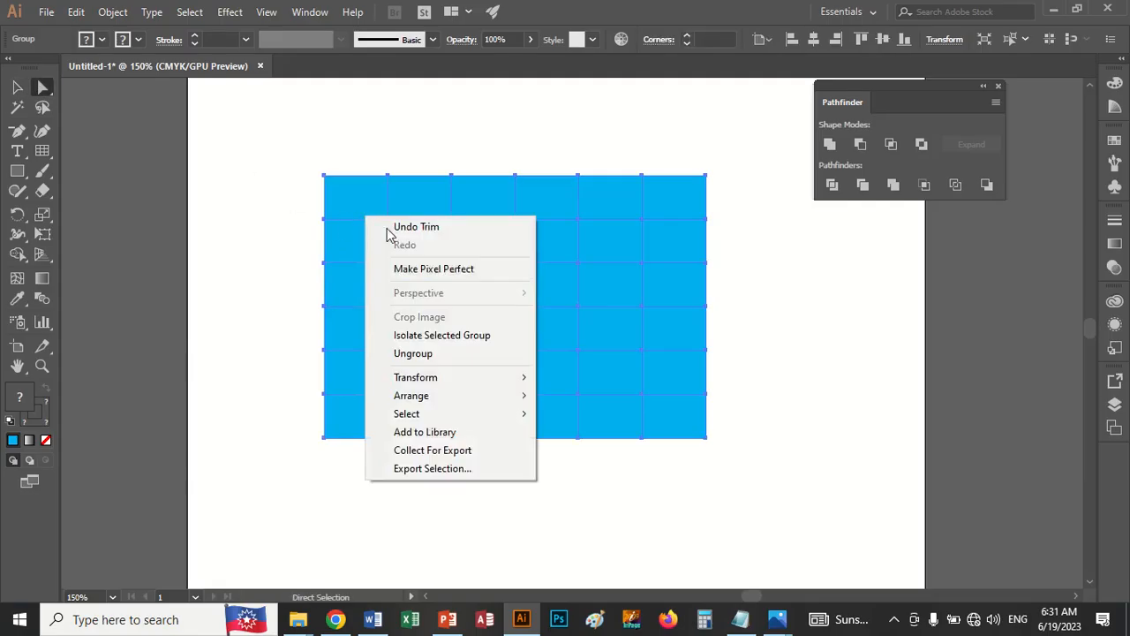
click(446, 353)
click(301, 258)
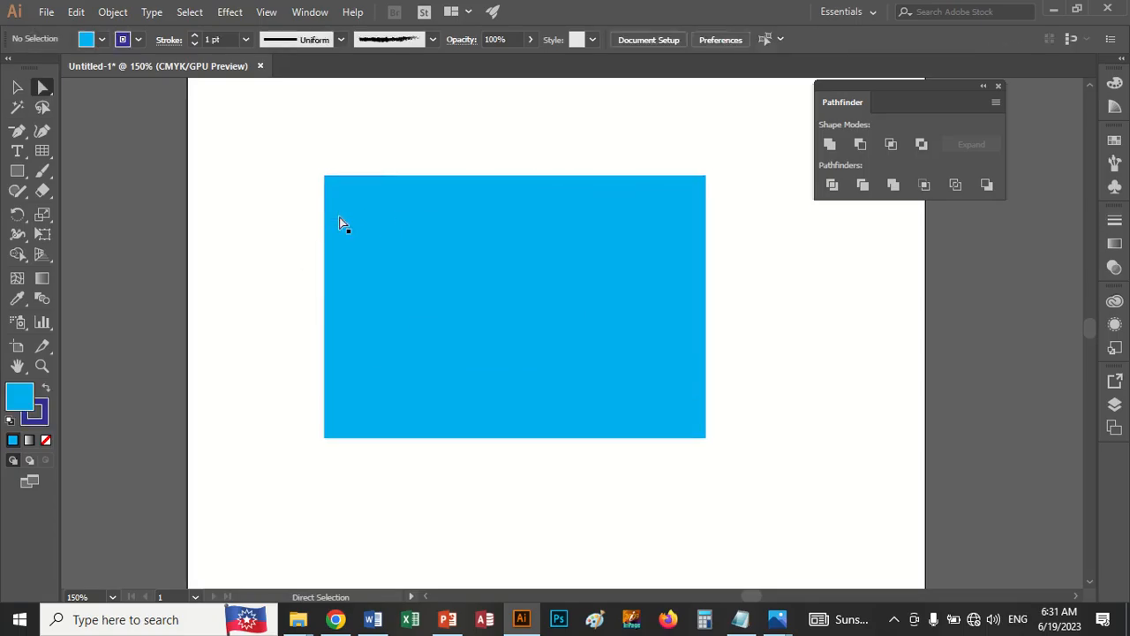
Step: Pull the top-left cell away from the cyan grid with Direct Selection and delete it
click(339, 216)
drag(351, 219, 247, 167)
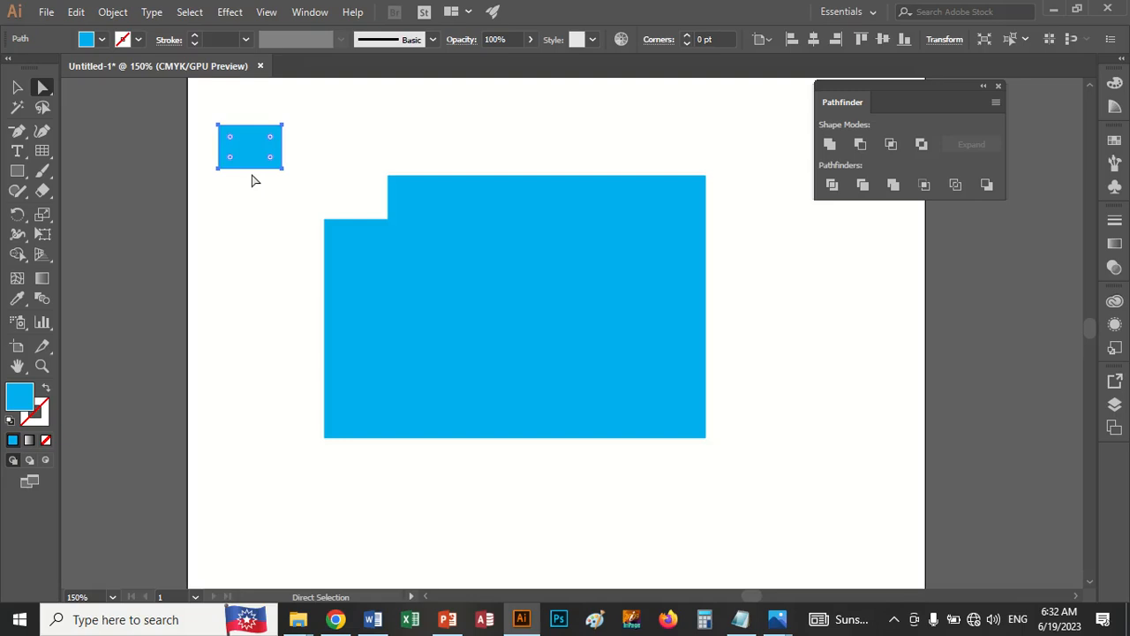
key(Delete)
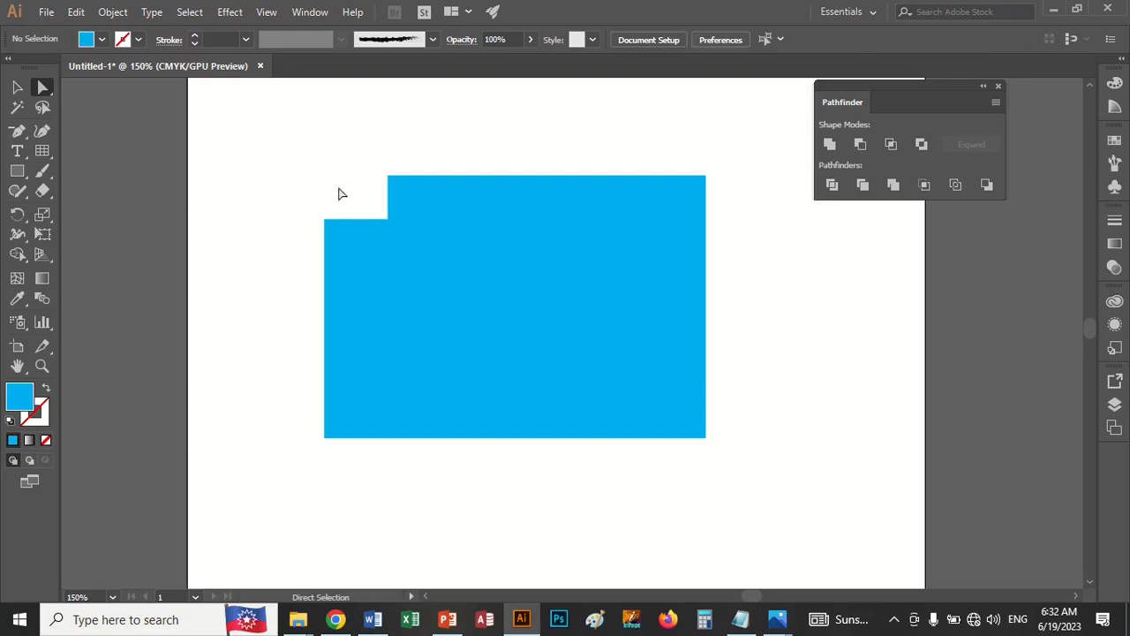
Step: Delete the second, third and fourth cells of the grid's top row one by one
click(416, 200)
key(Delete)
click(474, 201)
key(Delete)
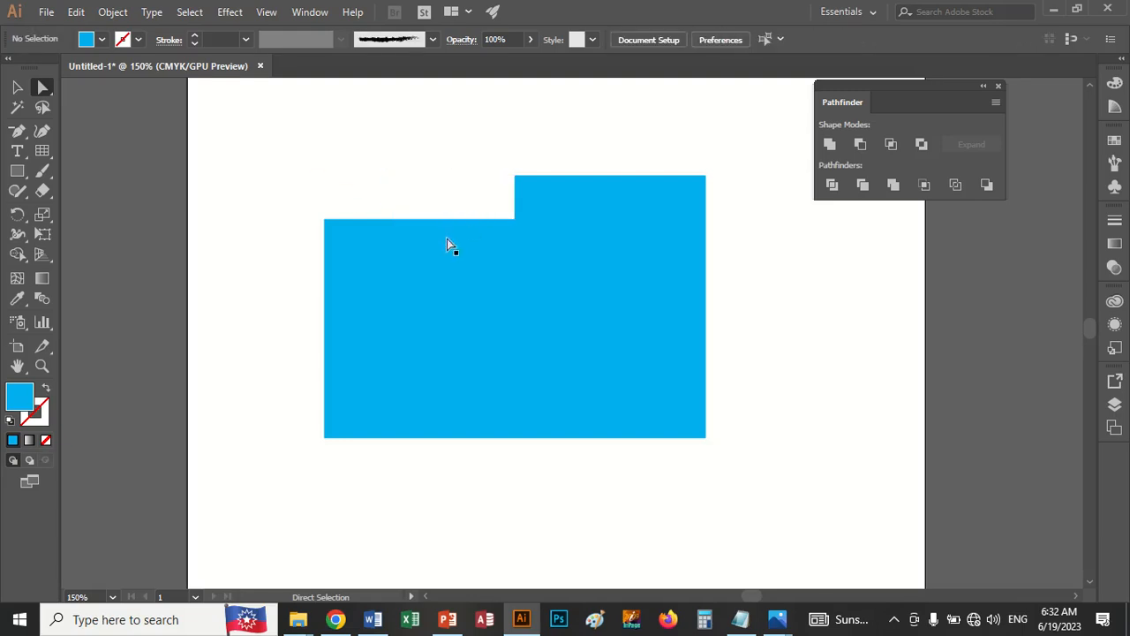
click(528, 209)
key(Delete)
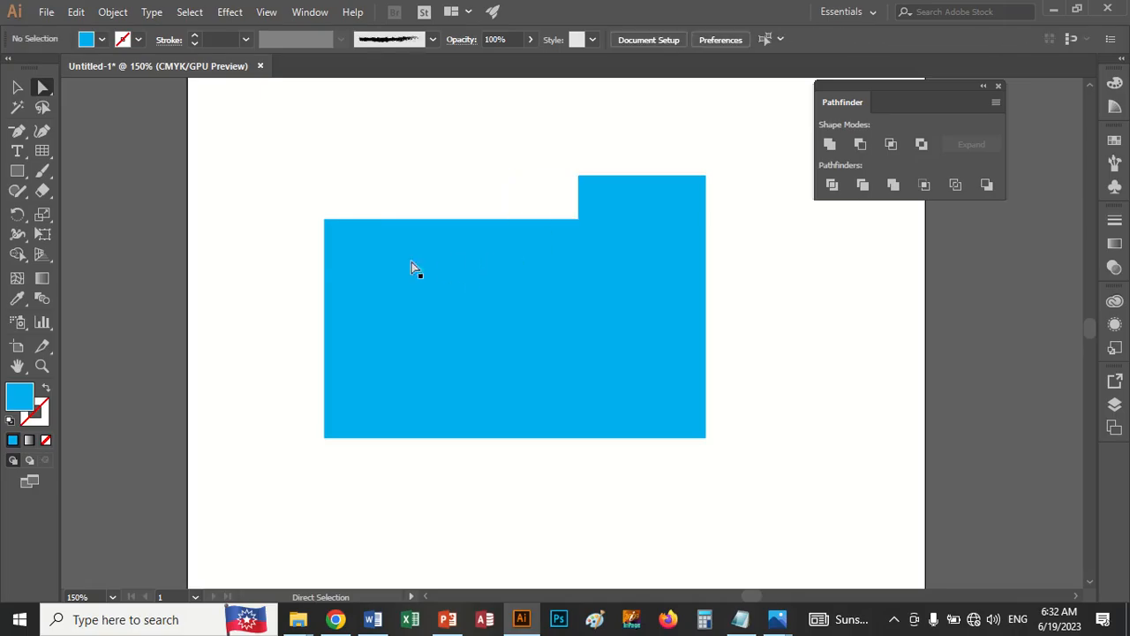
Step: Fill the first cell of the grid's second row with magenta and the second cell of the third row with red
click(101, 39)
click(115, 68)
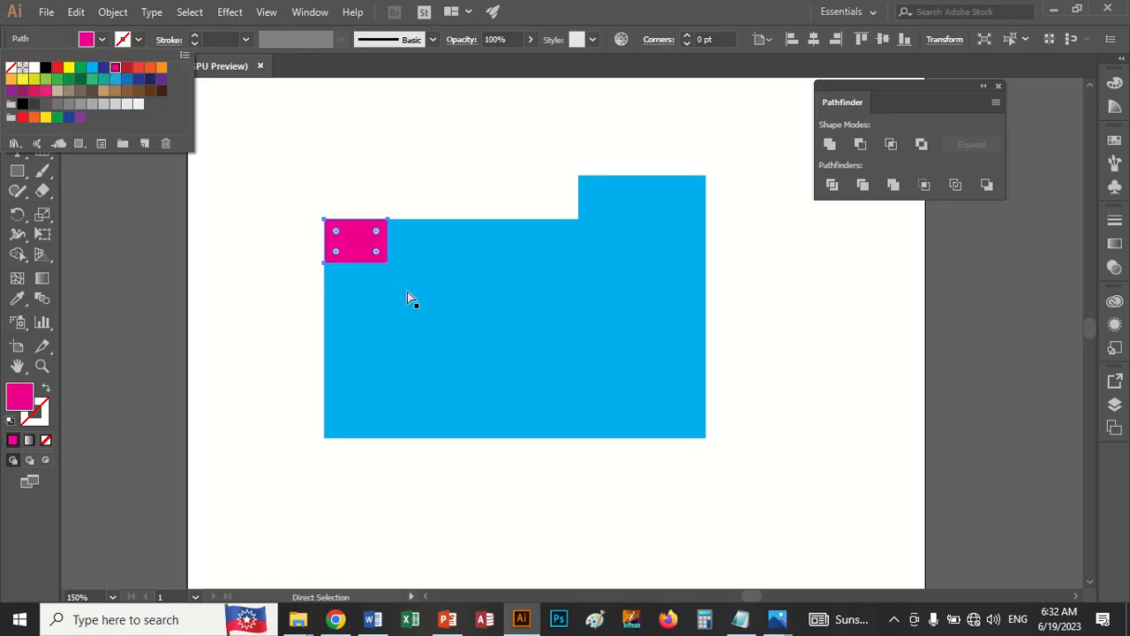
click(435, 306)
click(435, 290)
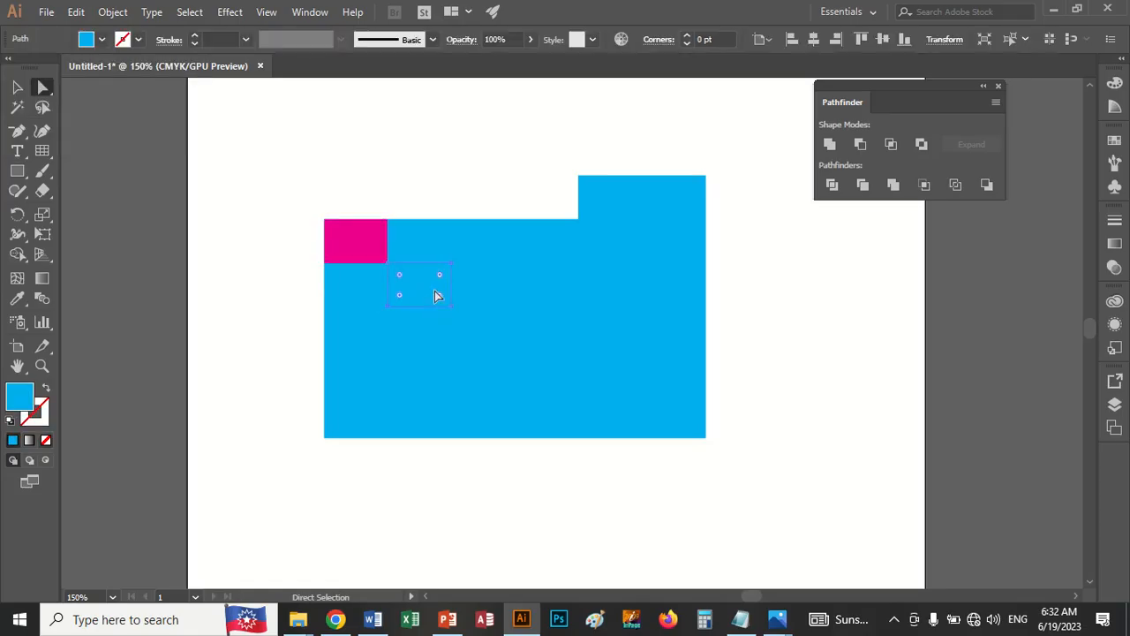
click(101, 40)
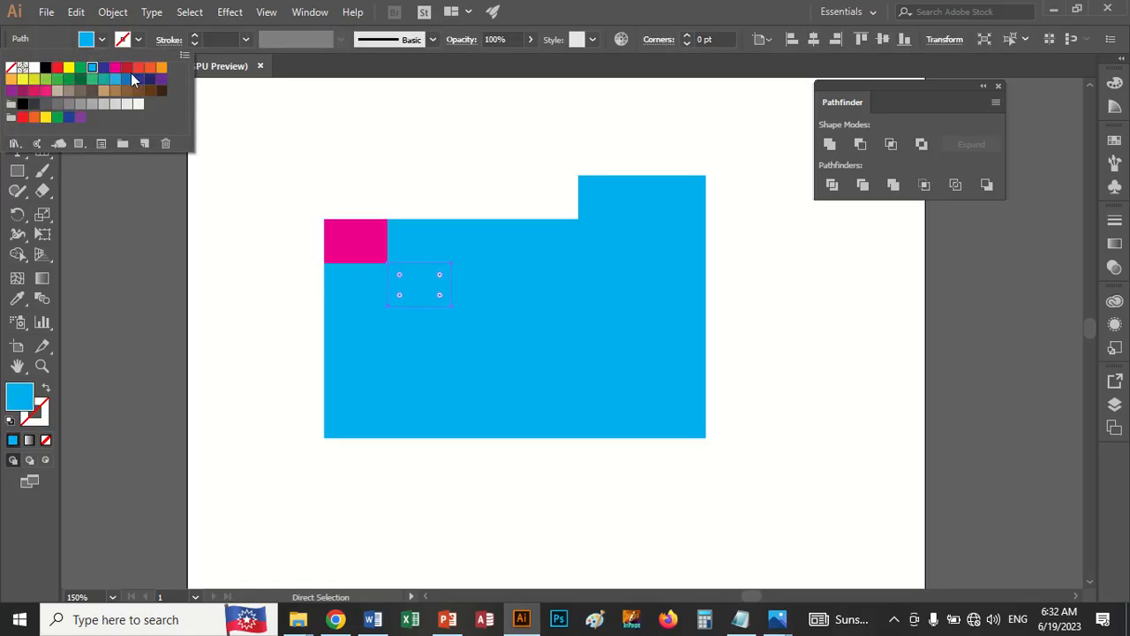
click(149, 69)
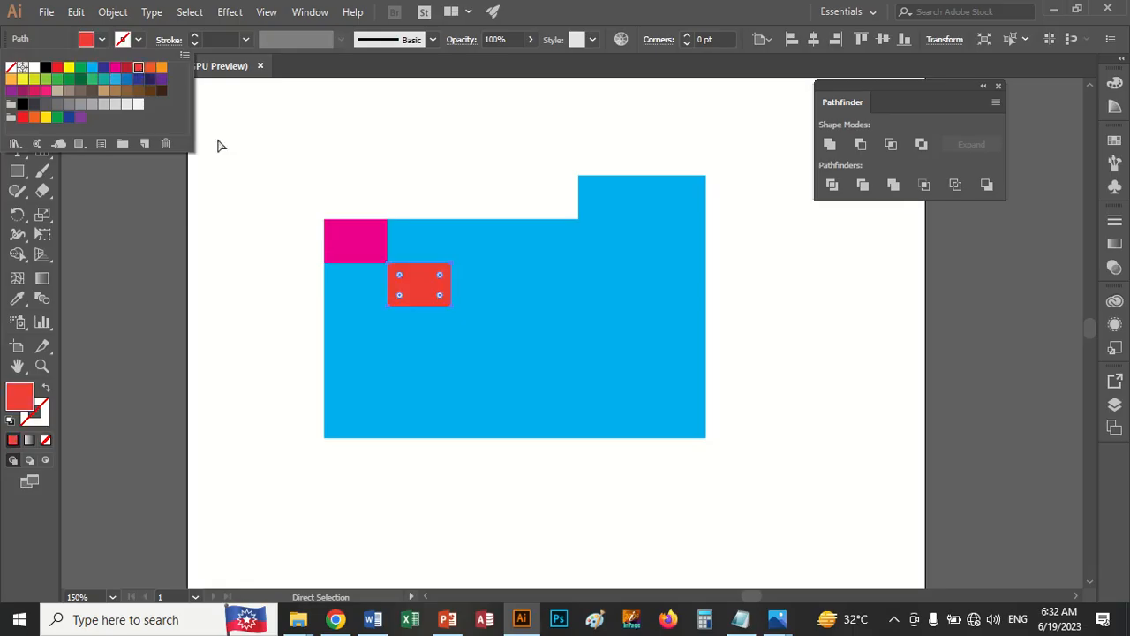
Step: Fill the third cell of the grid's fourth row with light green and the first cell of that row with dark green
click(480, 349)
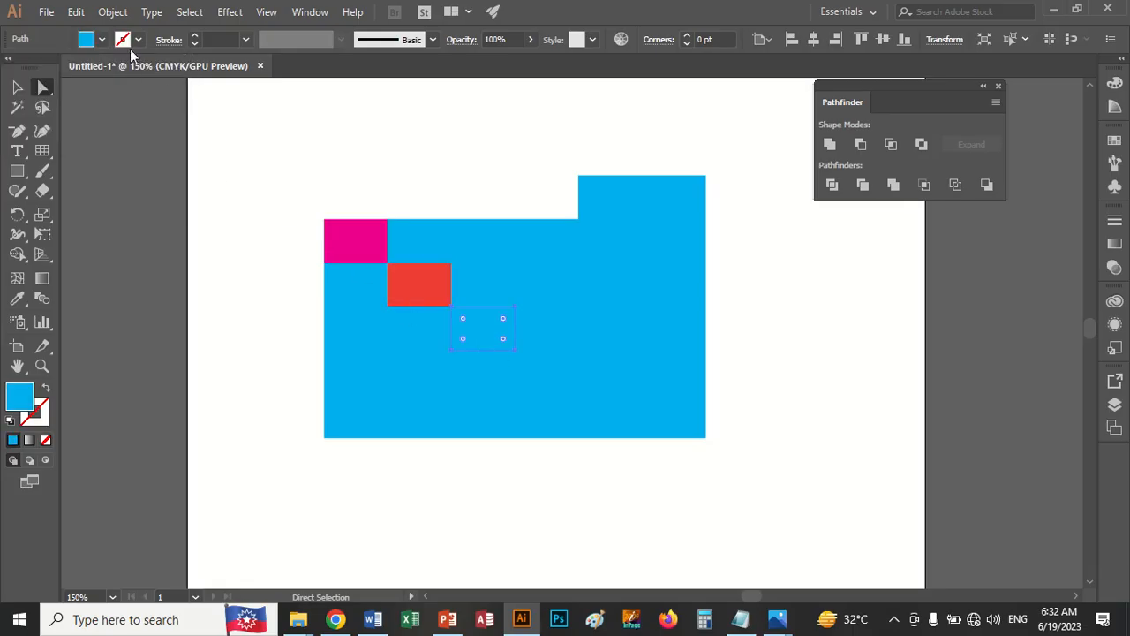
click(101, 40)
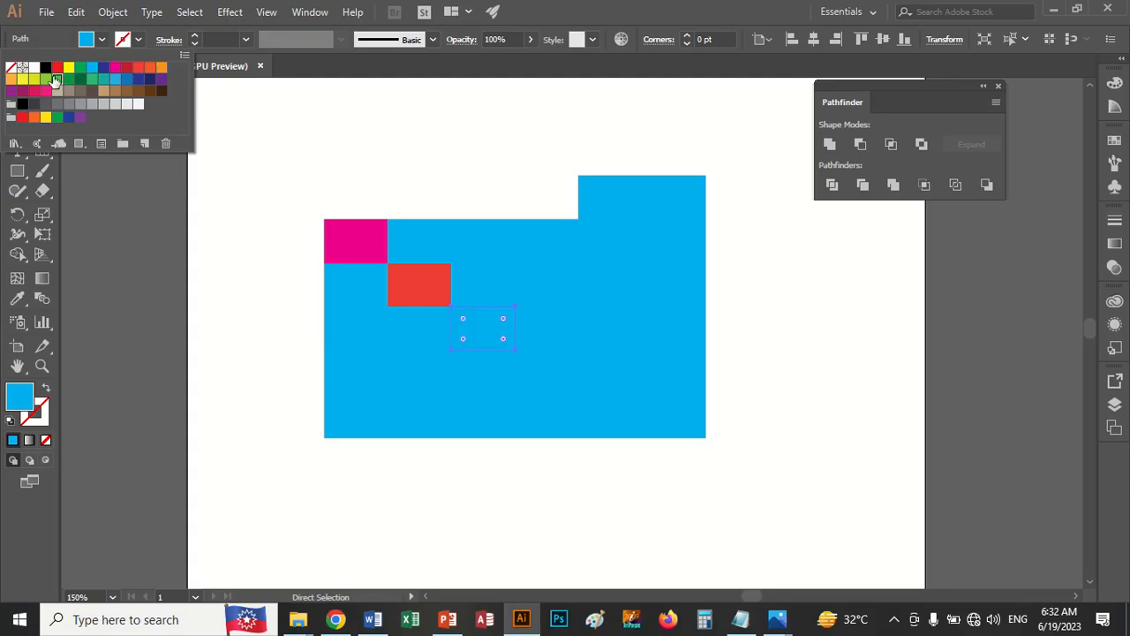
click(383, 340)
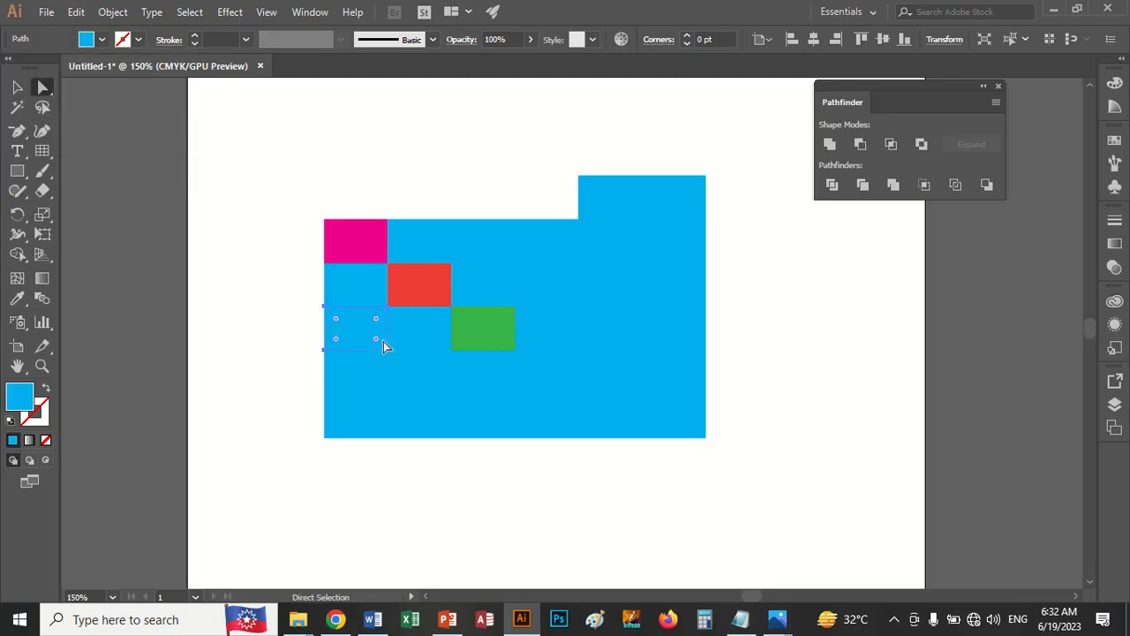
click(100, 41)
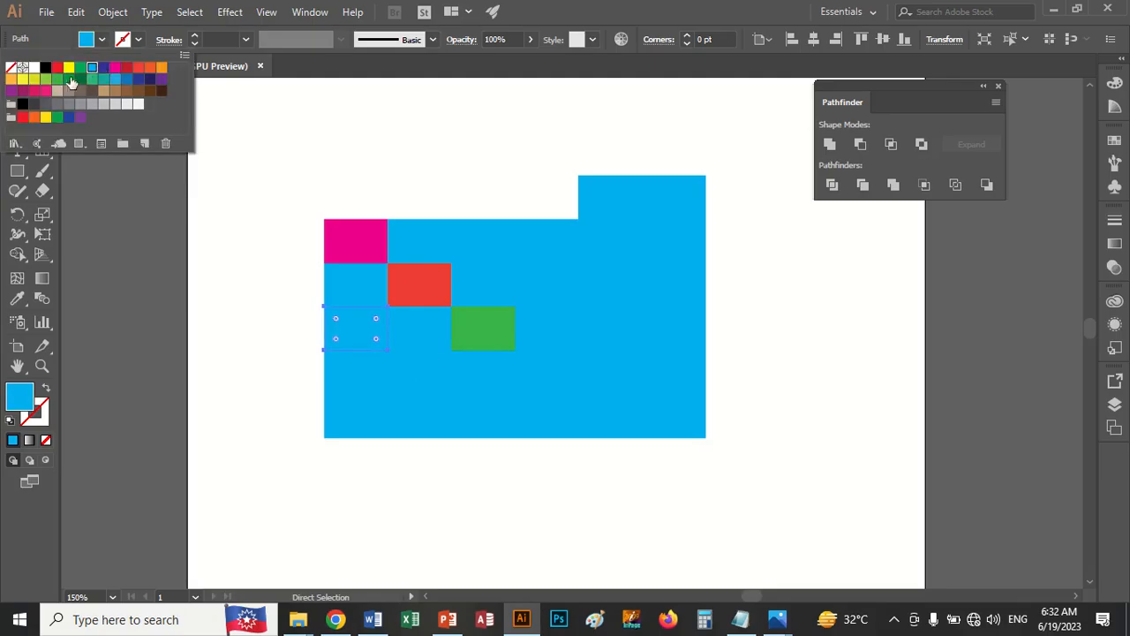
click(69, 79)
click(782, 434)
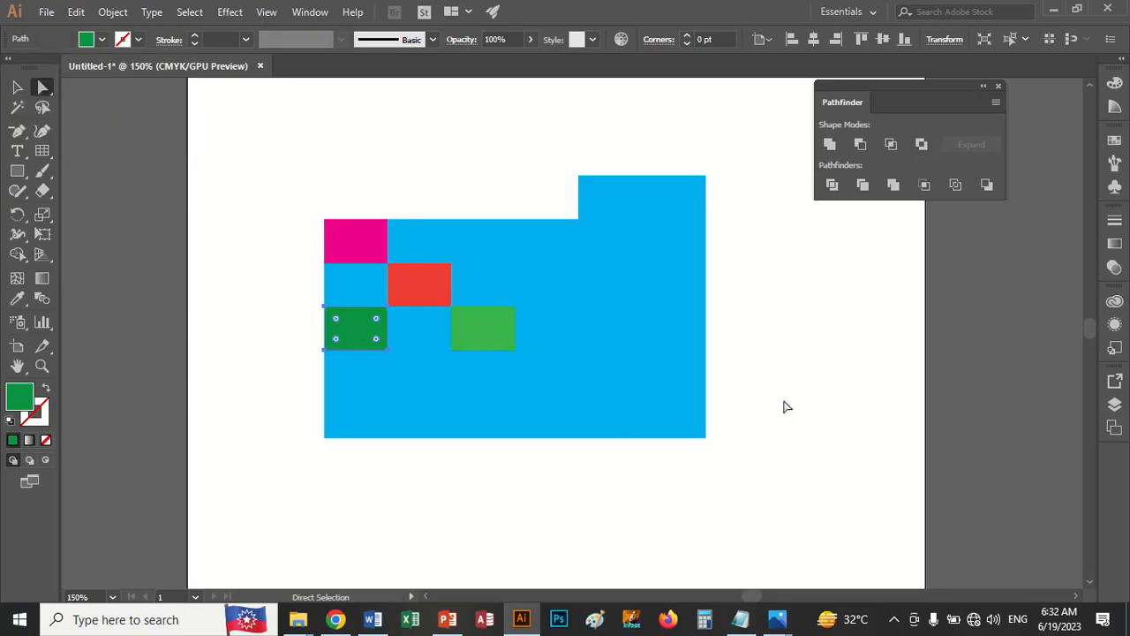
Step: Examine the separate outlines of the cyan cells in the grid's right part by selecting them together, then deselect everything
click(788, 376)
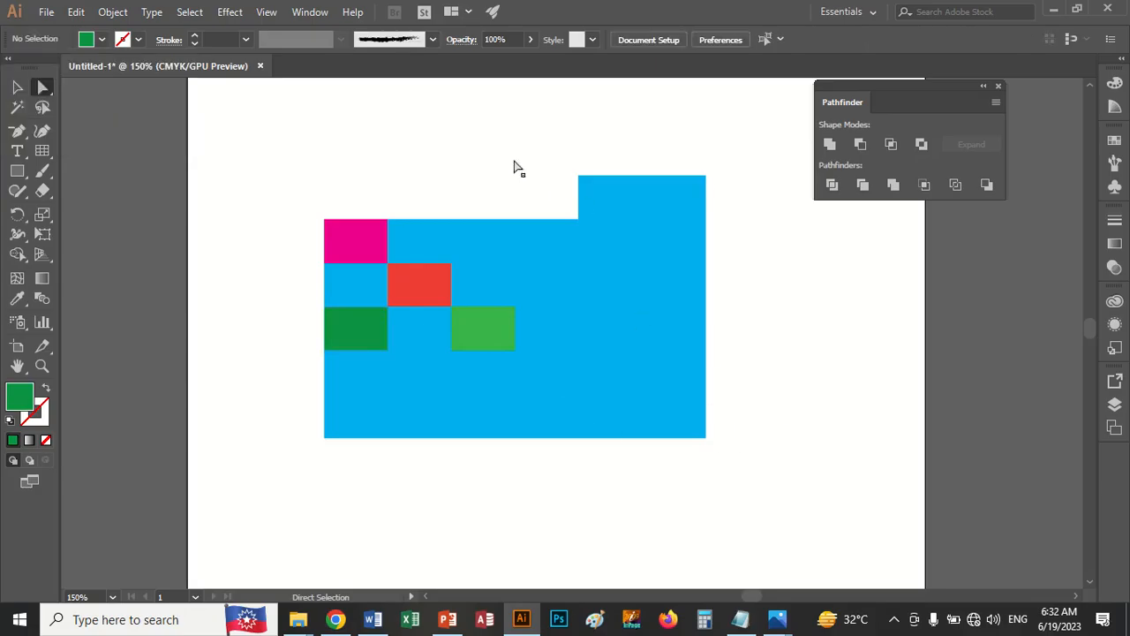
drag(514, 145, 755, 411)
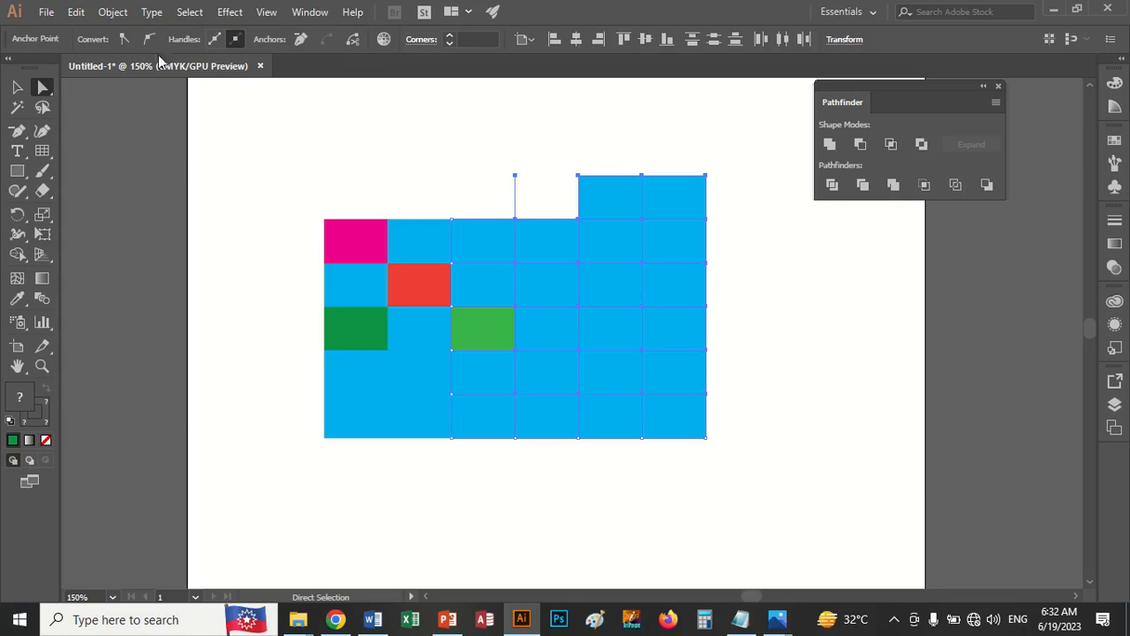
click(321, 126)
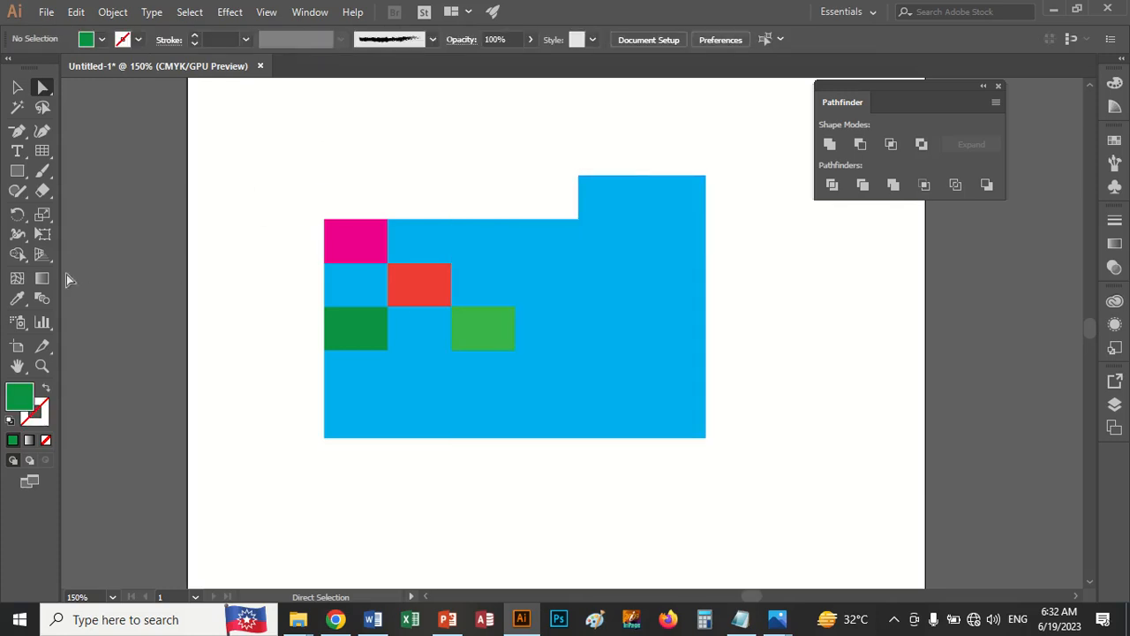
Step: Fill the fifth cell of the grid's top row with white and deselect it
click(635, 210)
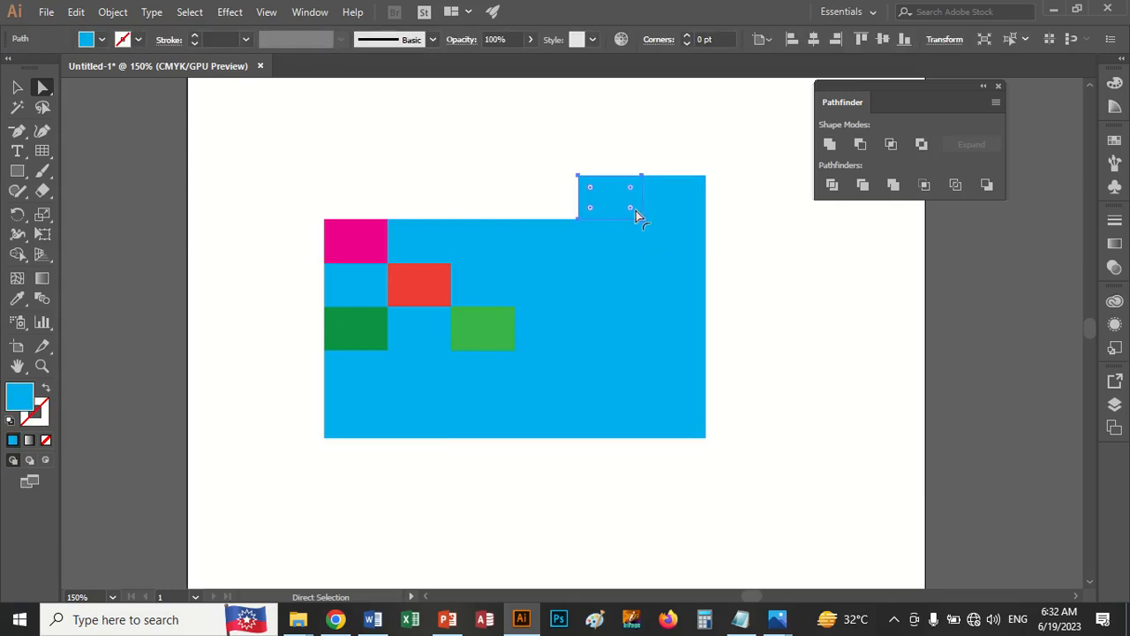
click(101, 39)
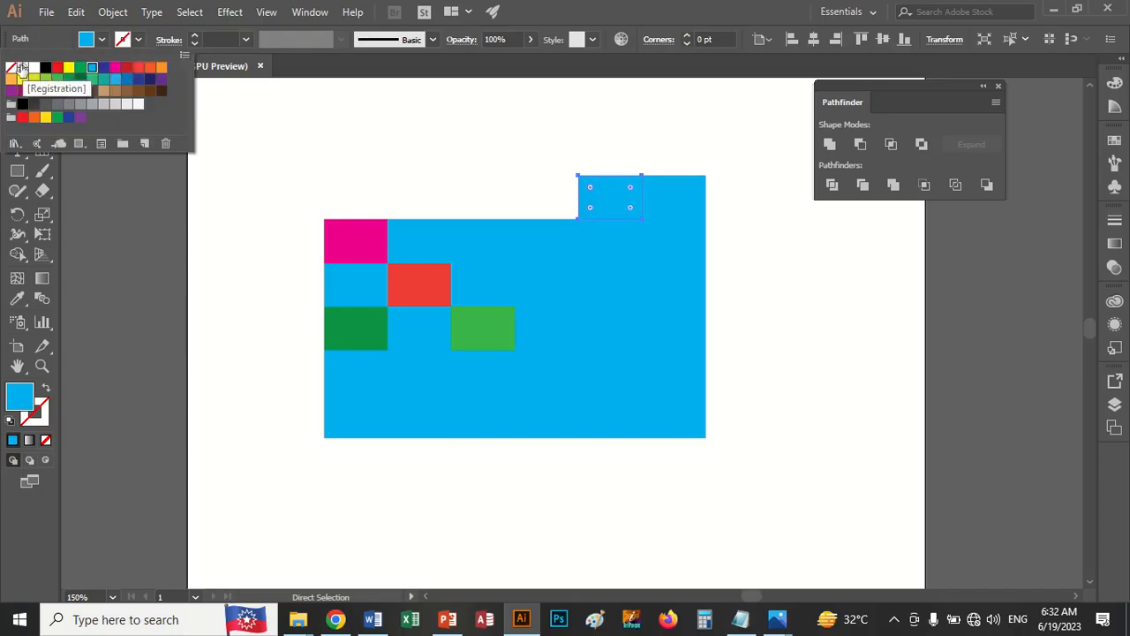
click(33, 67)
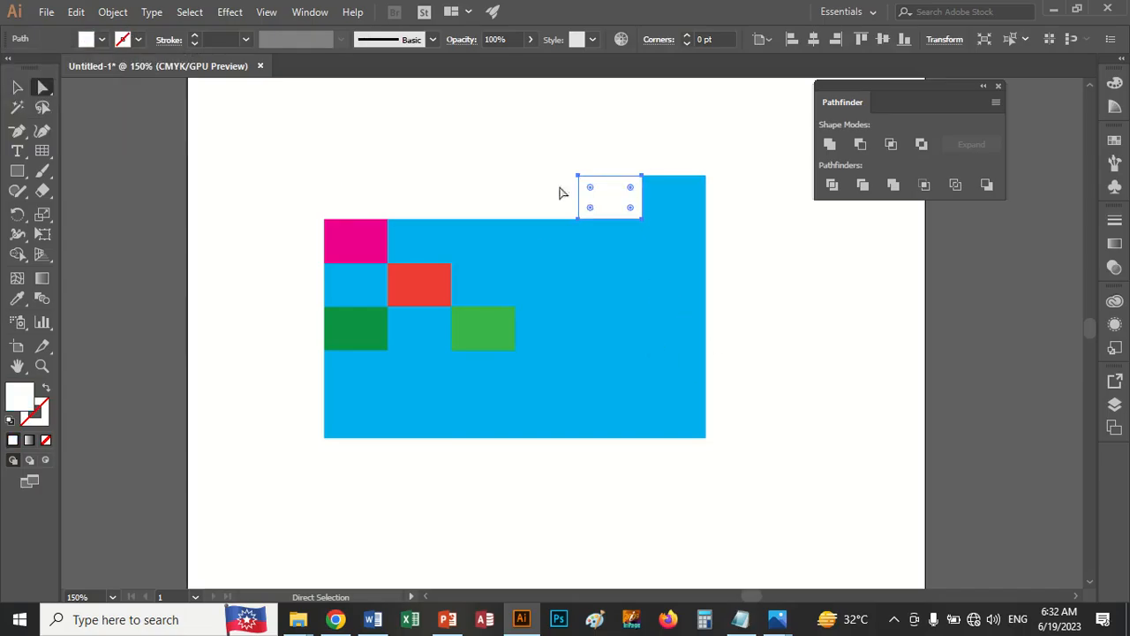
click(507, 171)
Step: Select all remaining cells of the coloured grid and delete them from the artboard
drag(450, 133, 725, 324)
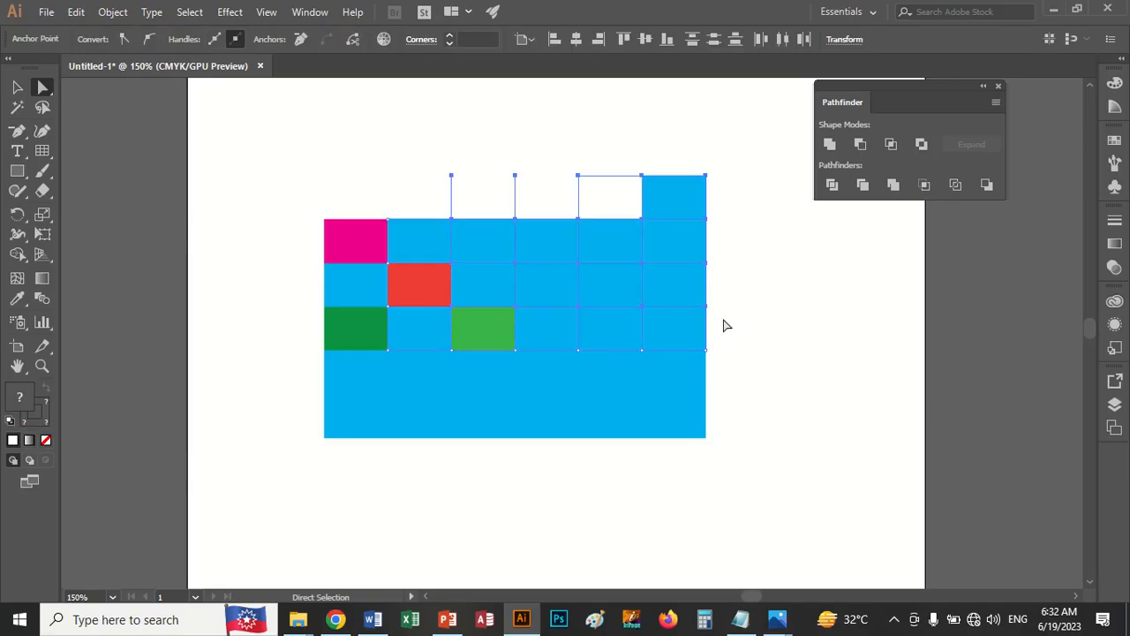
drag(262, 141, 755, 508)
key(Delete)
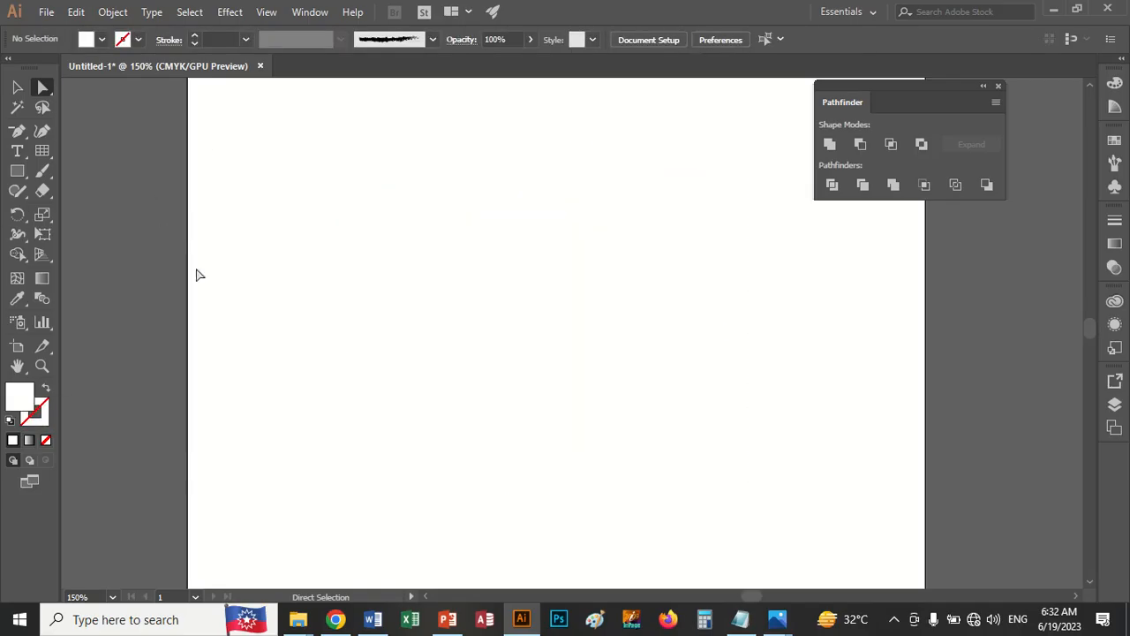
Step: Draw a six-by-six rectangular grid in the middle of the artboard and give it a dark blue stroke and yellow-green fill
click(43, 151)
drag(360, 181, 695, 454)
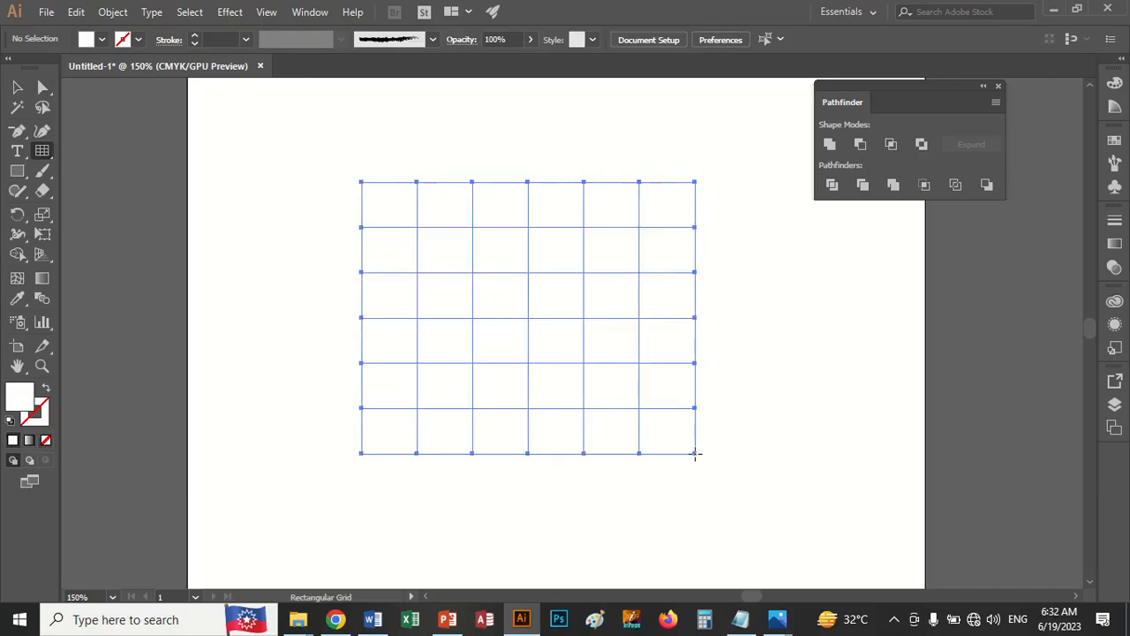
click(138, 39)
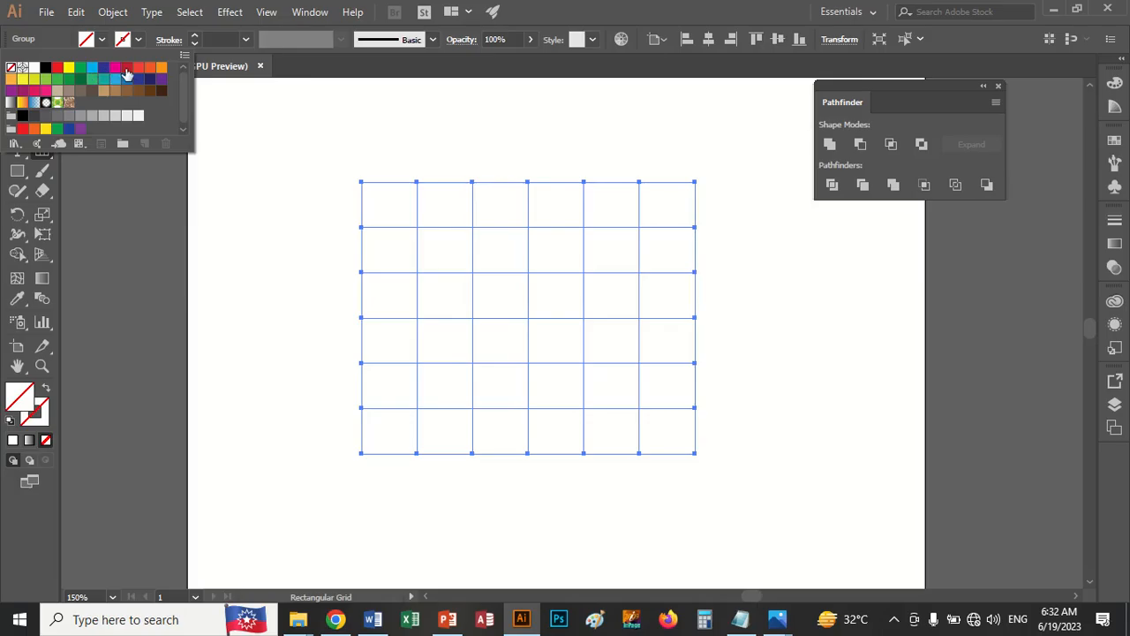
click(103, 69)
click(101, 40)
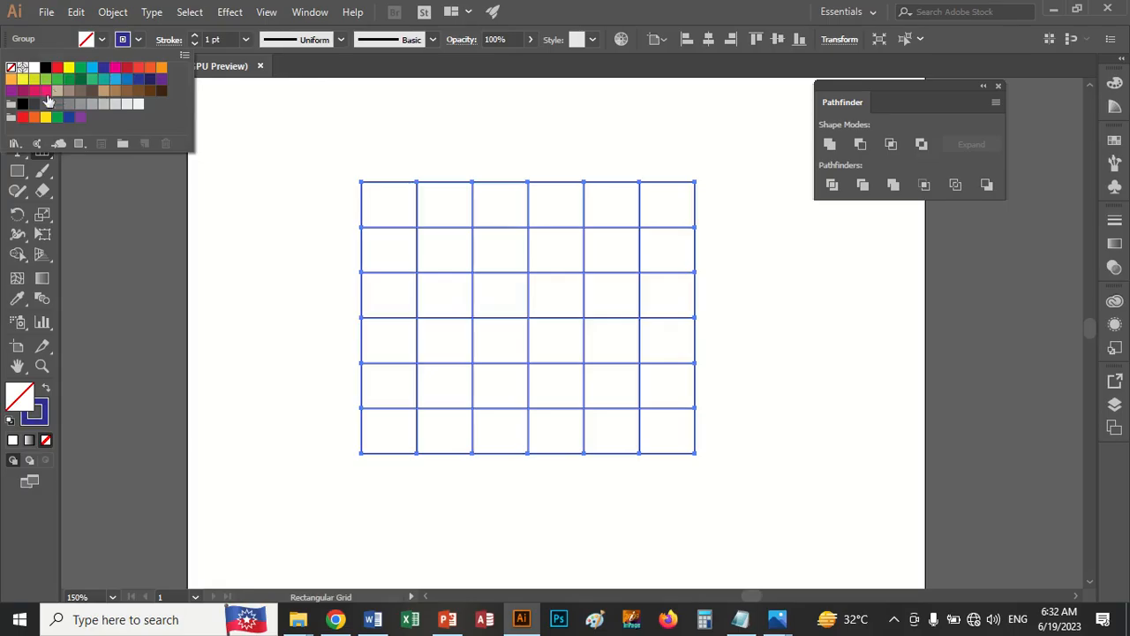
click(34, 80)
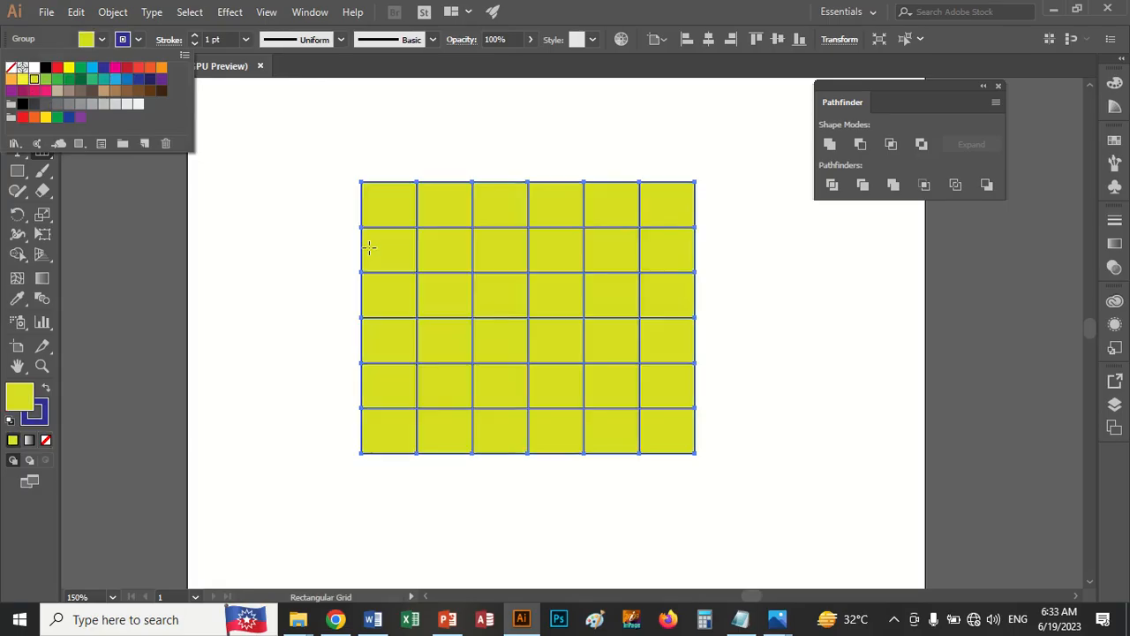
click(103, 40)
Step: Select the whole yellow-green grid, split it into separate cells with the Pathfinder Trim operation, and deselect it
click(17, 87)
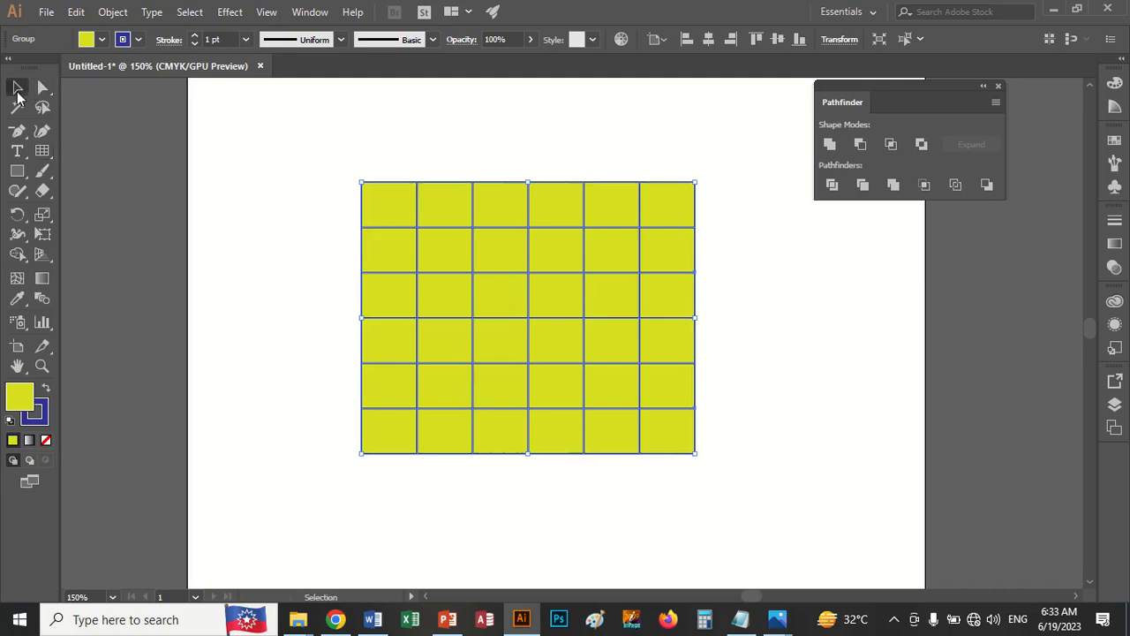
click(42, 90)
drag(324, 130, 756, 494)
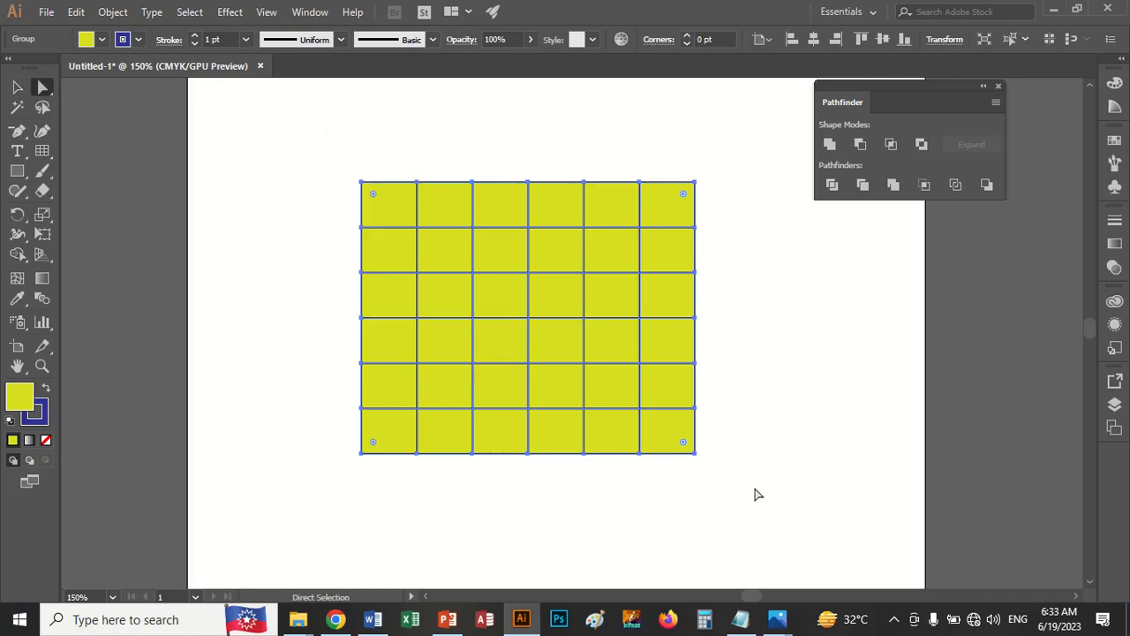
click(860, 186)
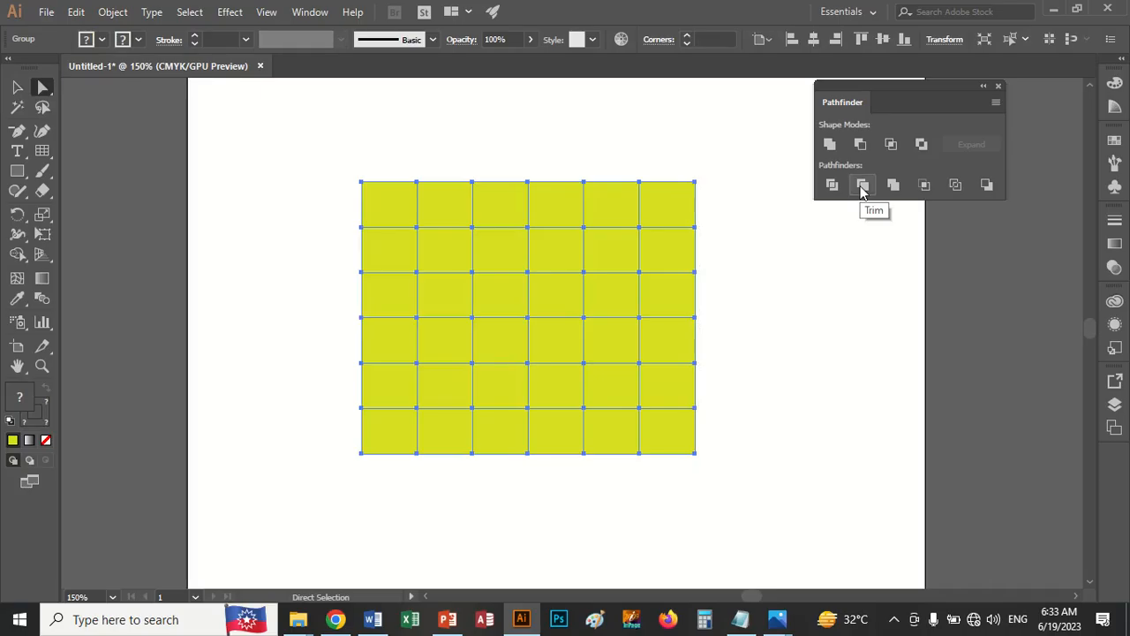
click(844, 280)
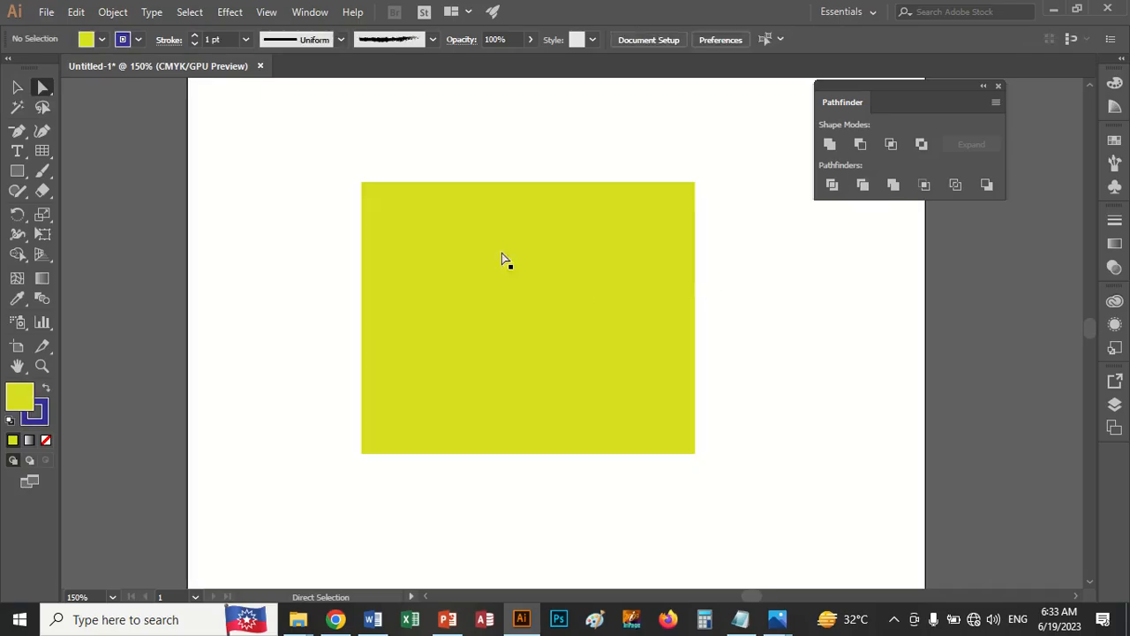
Step: Delete the second cell of the grid's second row and the third cell of its third row
click(470, 240)
key(Delete)
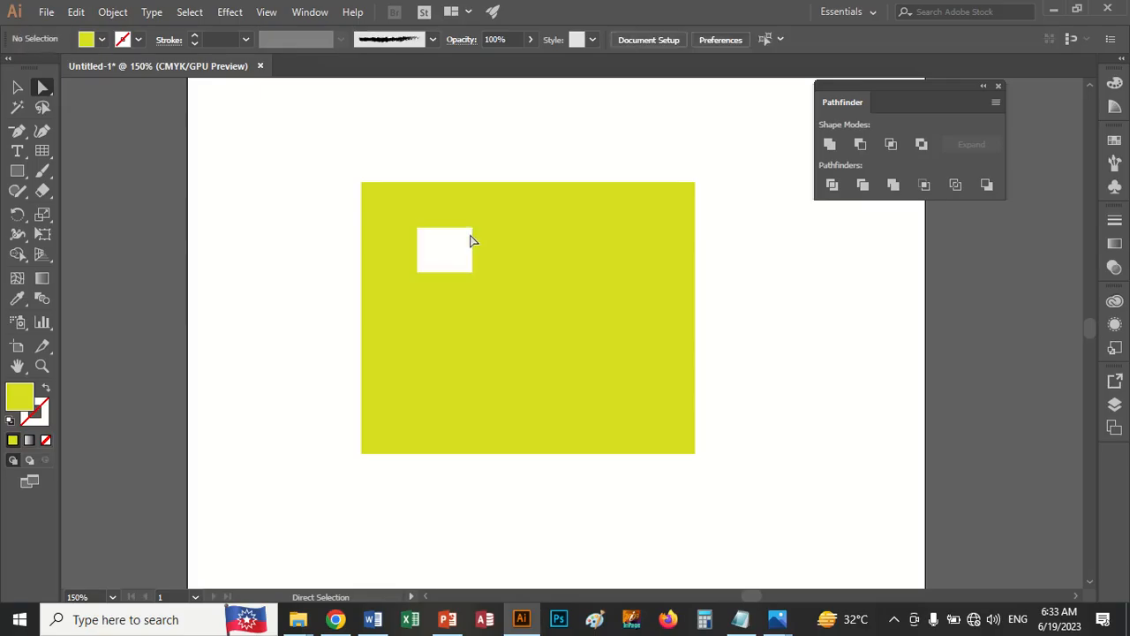
click(477, 310)
key(Delete)
Step: Give all remaining cells of the yellow-green grid a red stroke and deselect them
drag(260, 145, 738, 484)
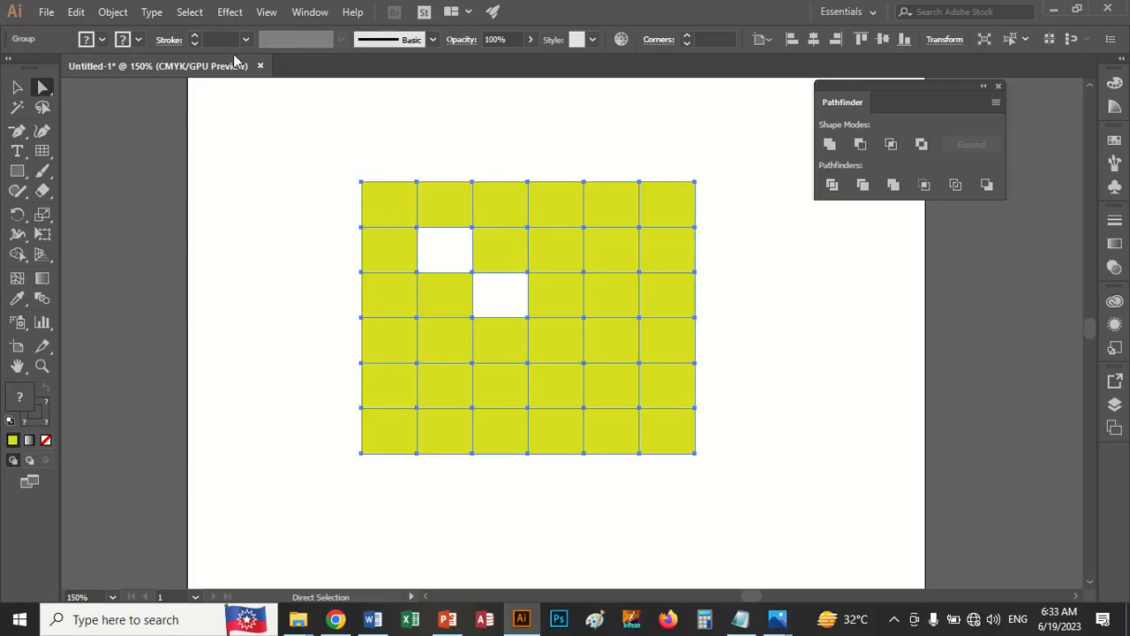
click(139, 39)
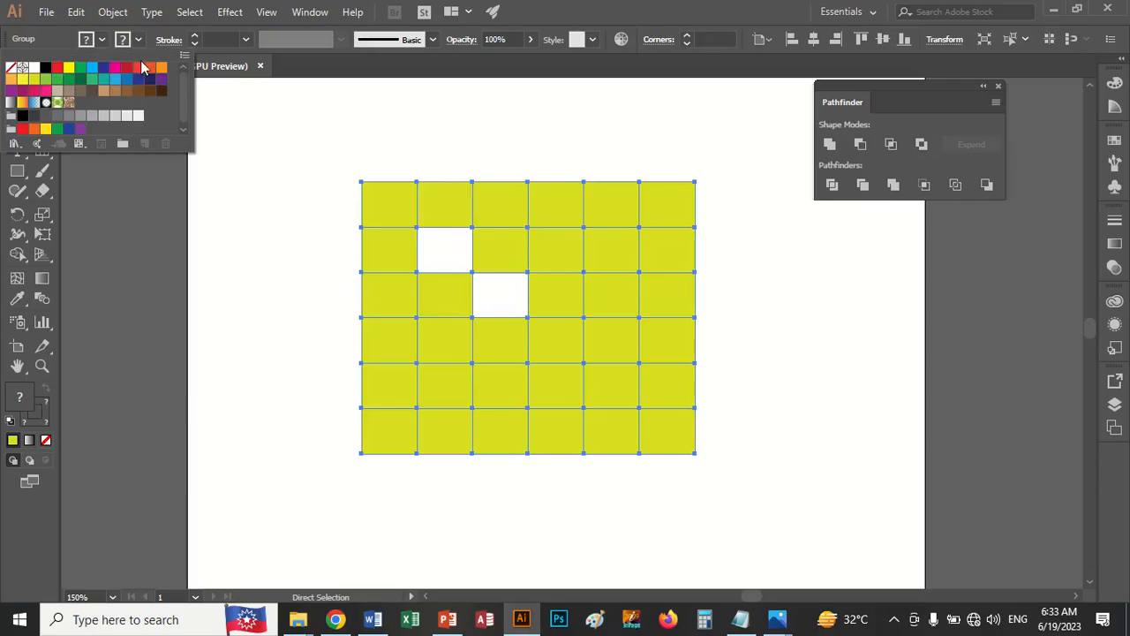
click(139, 71)
click(768, 315)
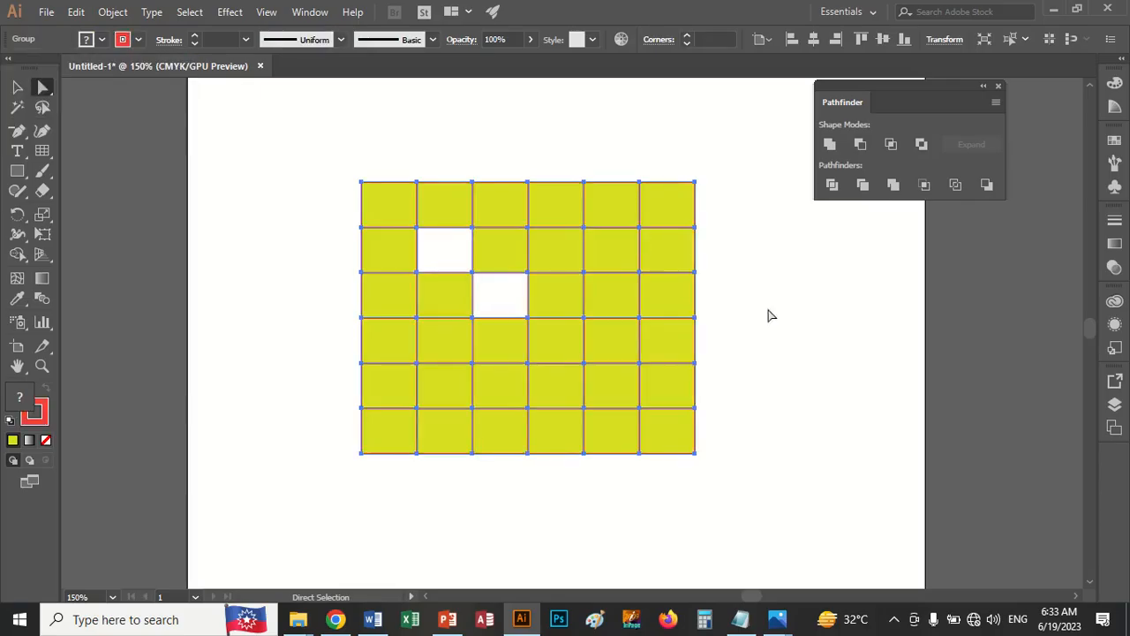
click(776, 329)
Step: Delete the fourth cell of the second row, the fourth and second cells of the fifth row, and the first cell of the top row
click(559, 262)
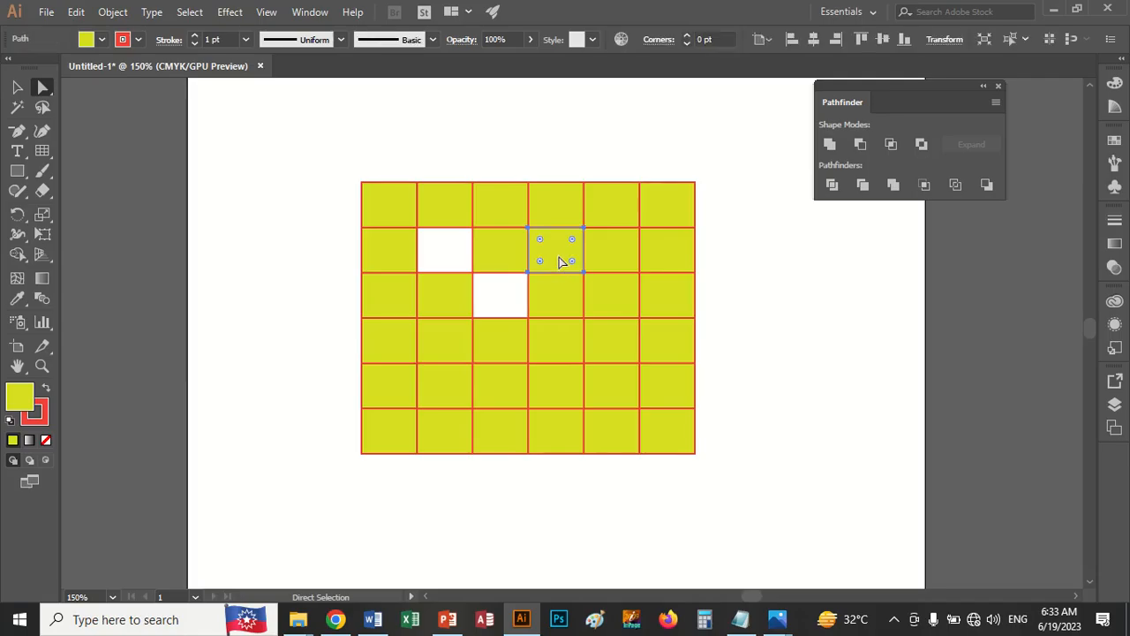
key(Delete)
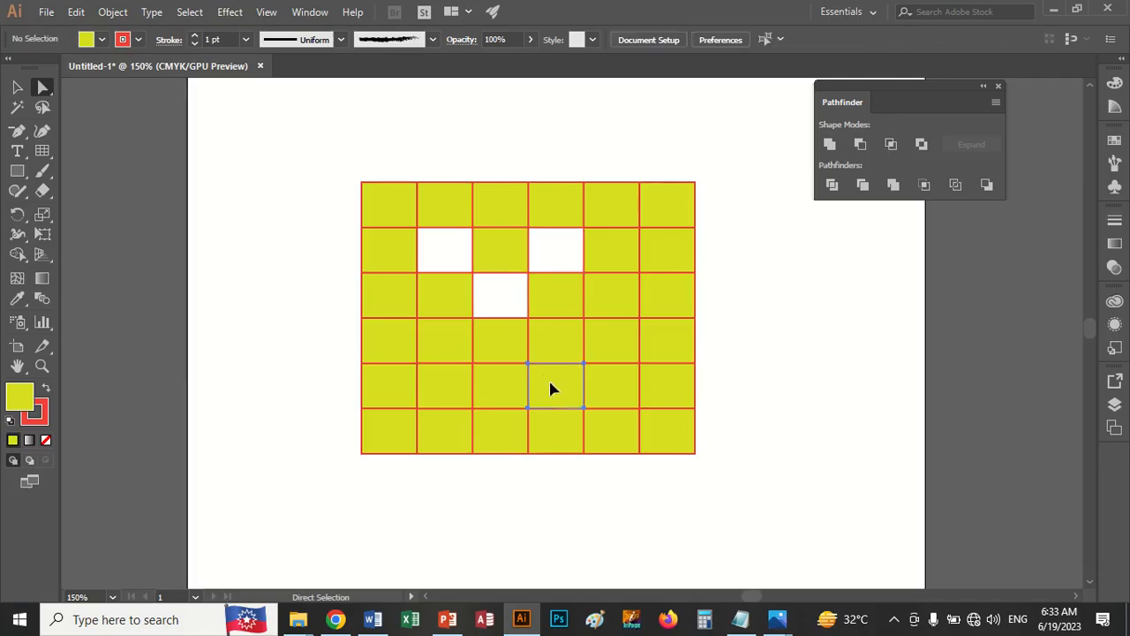
click(549, 380)
key(Delete)
click(427, 403)
key(Delete)
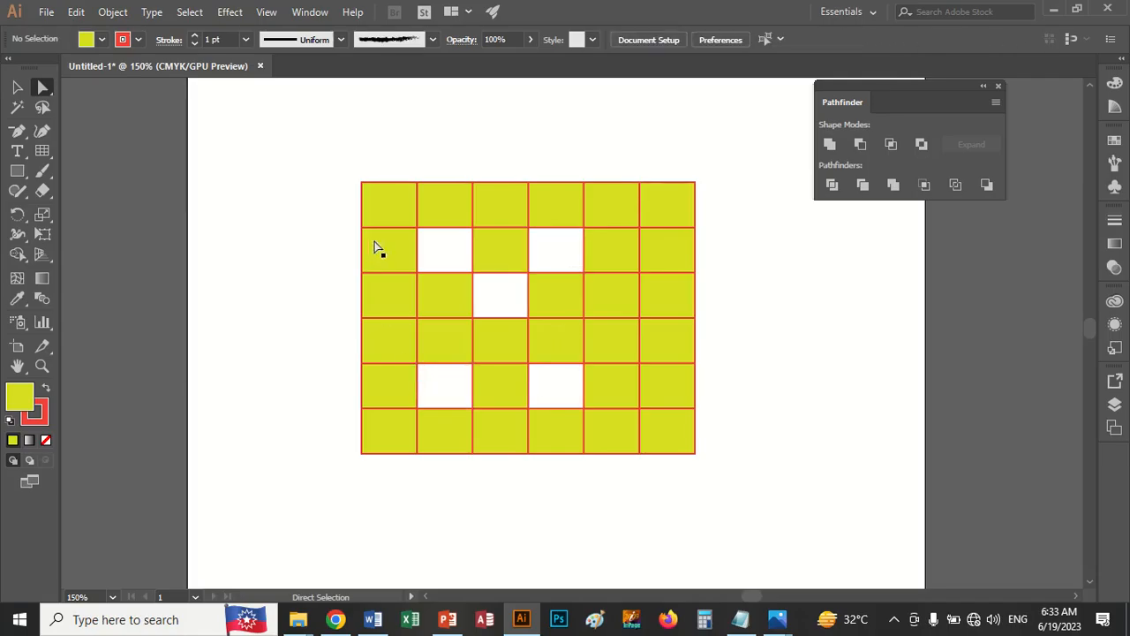
click(383, 210)
key(Delete)
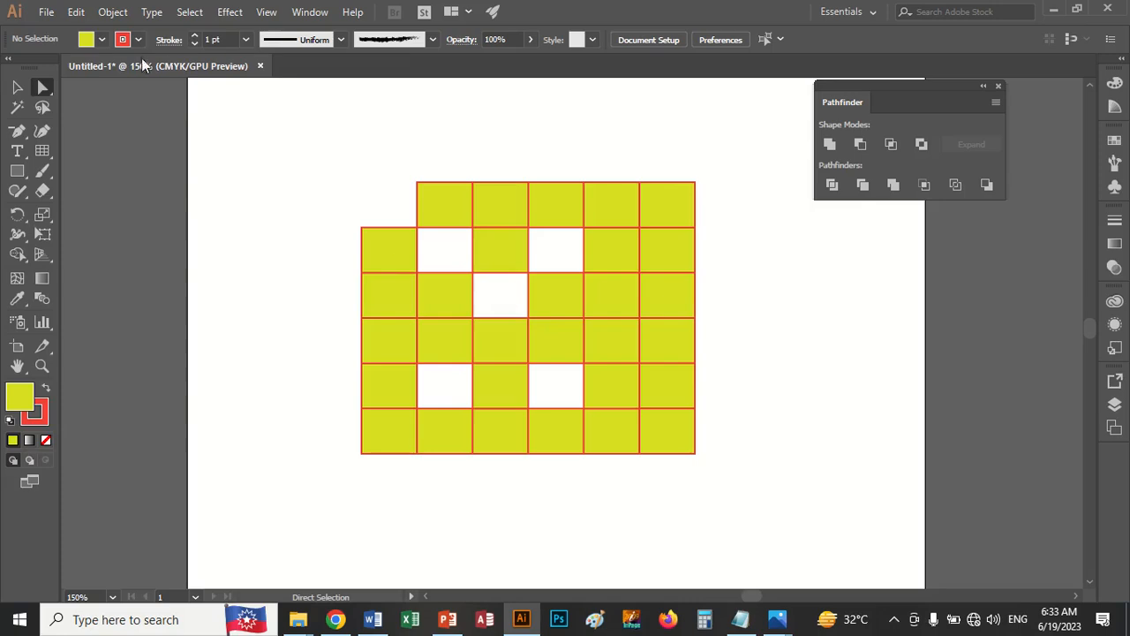
Step: Start placing an image file and browse from the Desktop into the Photo Gallery 2023 folder
click(44, 12)
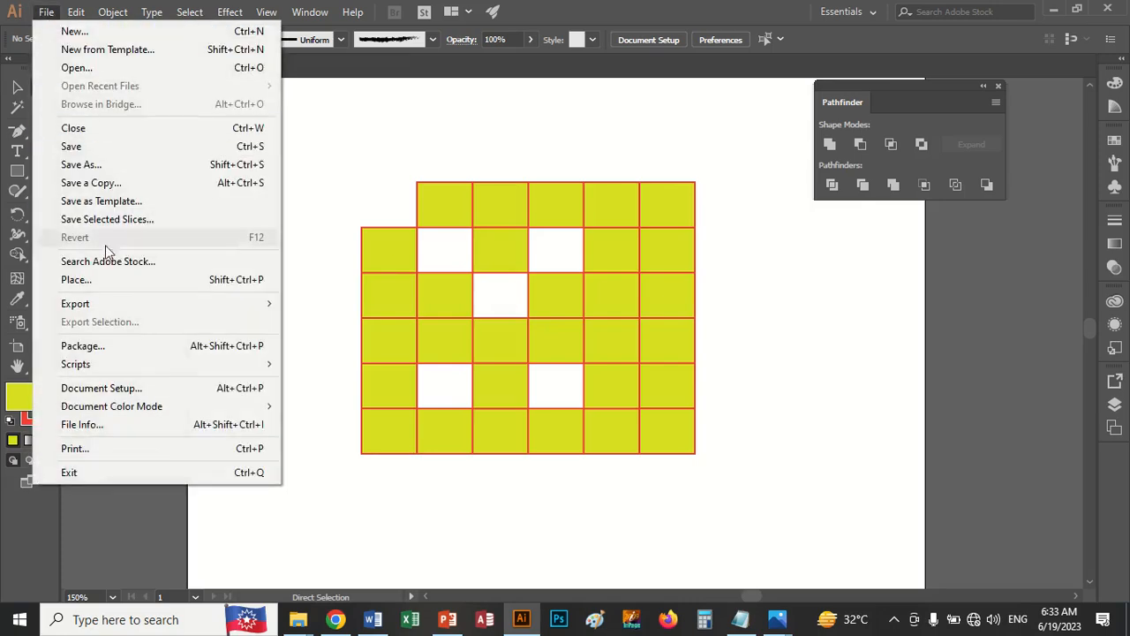
click(107, 285)
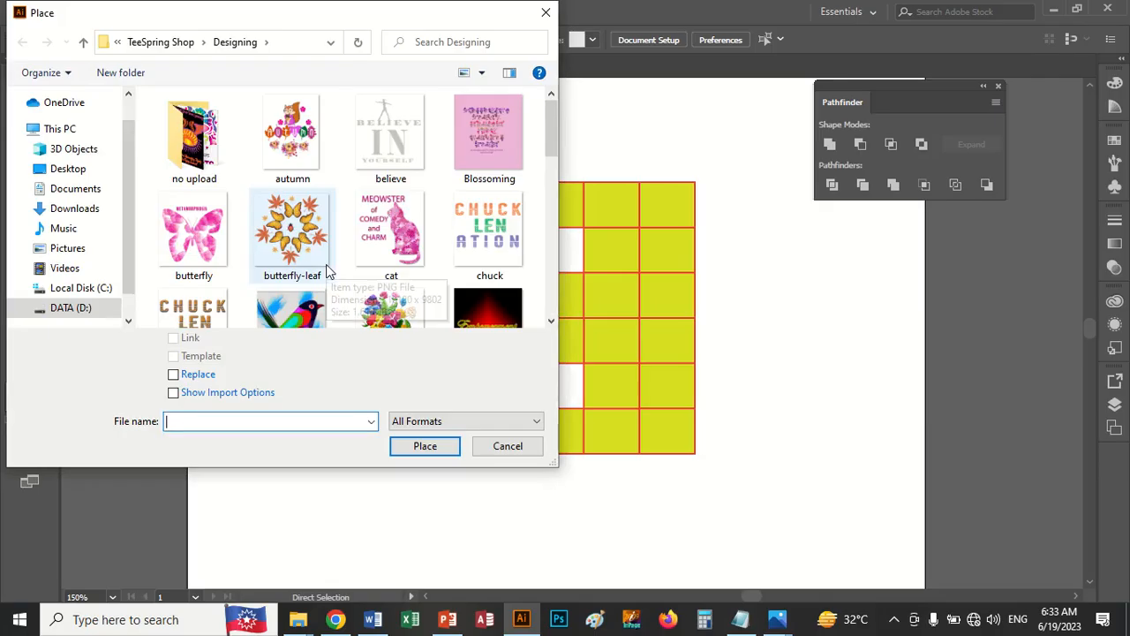
click(87, 175)
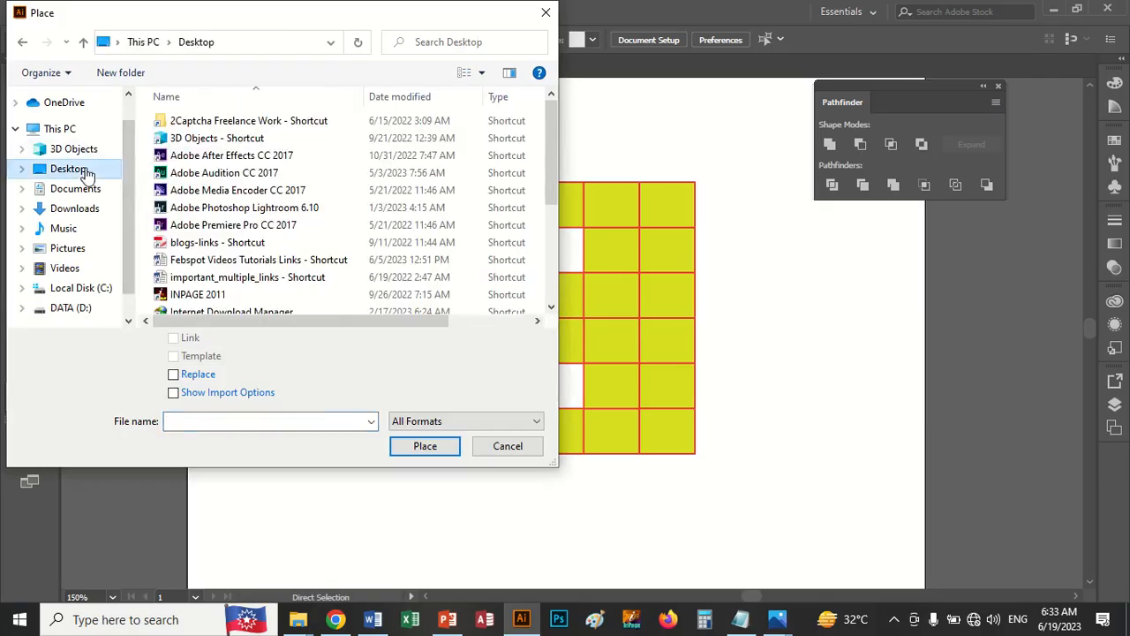
scroll(242, 282, down, 4)
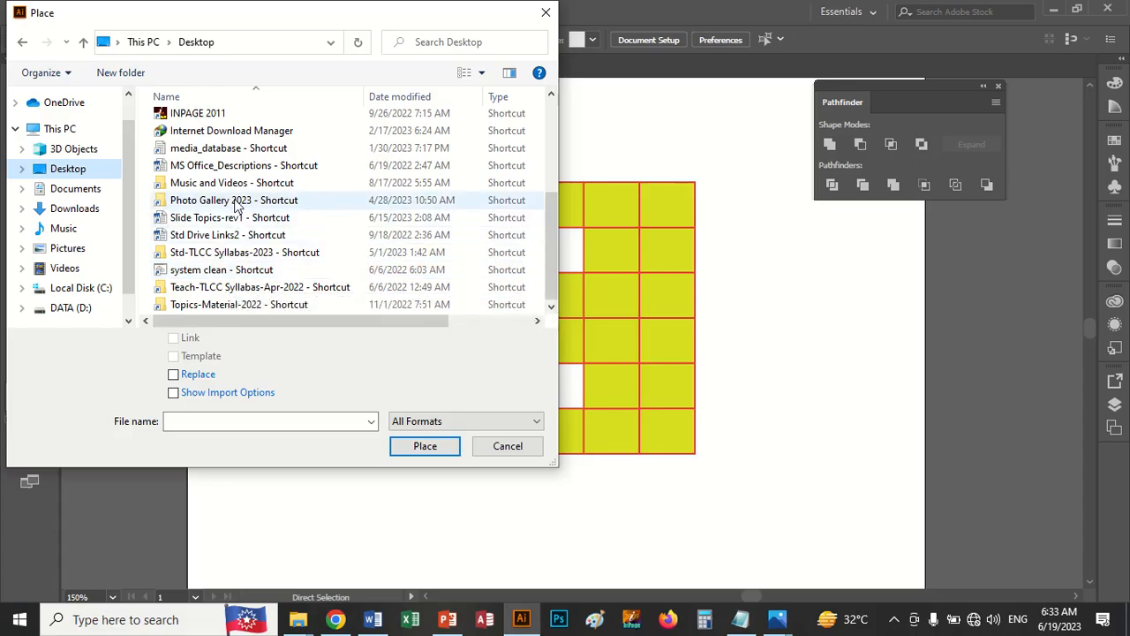
double_click(235, 201)
double_click(234, 202)
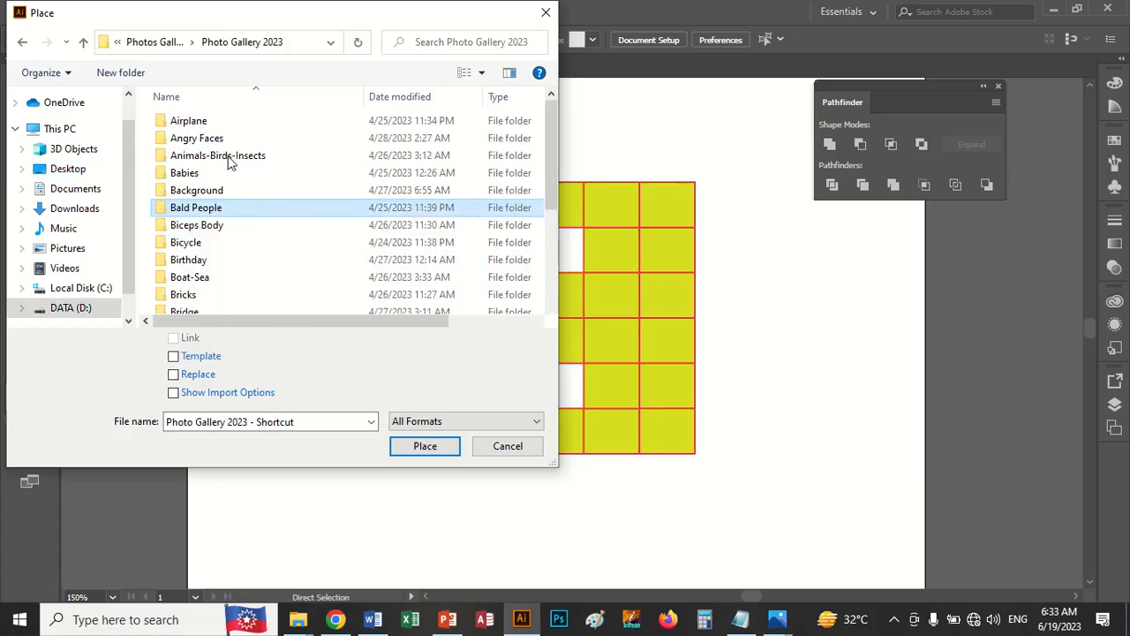
Step: Switch to the Low Res Clip Gallery folder under Photos Galleries and look through its Airplane subfolder
click(202, 44)
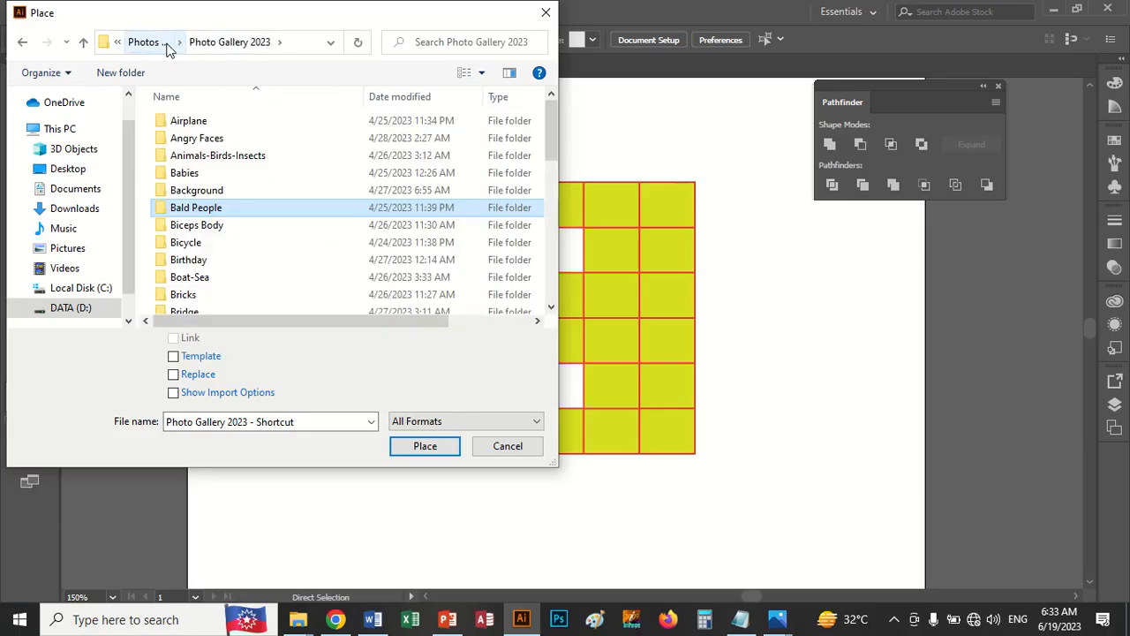
click(166, 43)
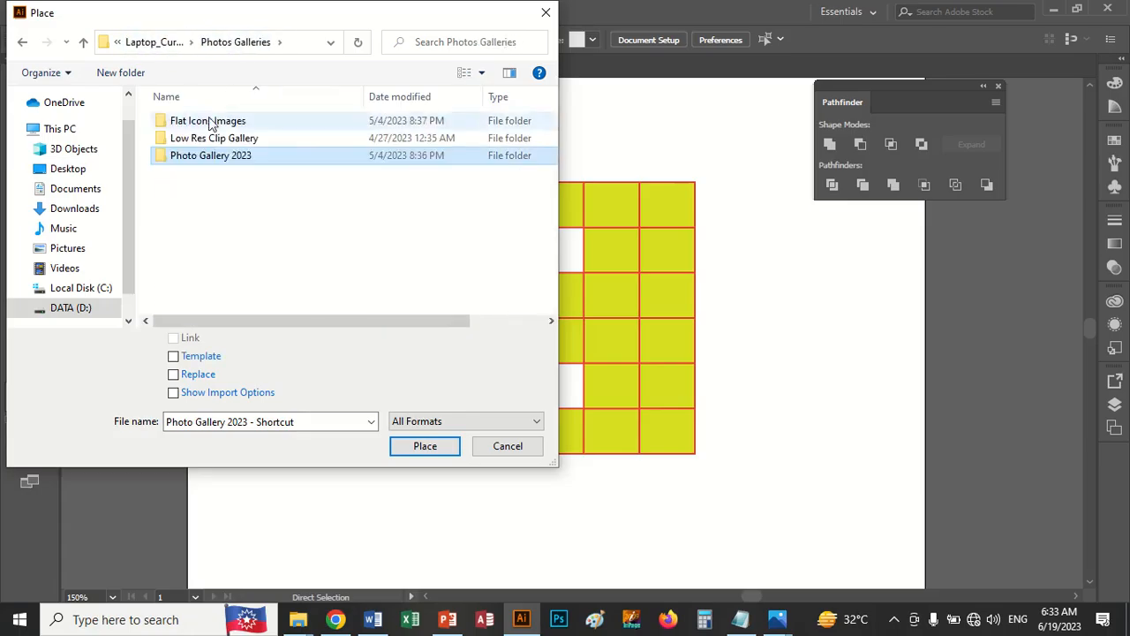
double_click(208, 139)
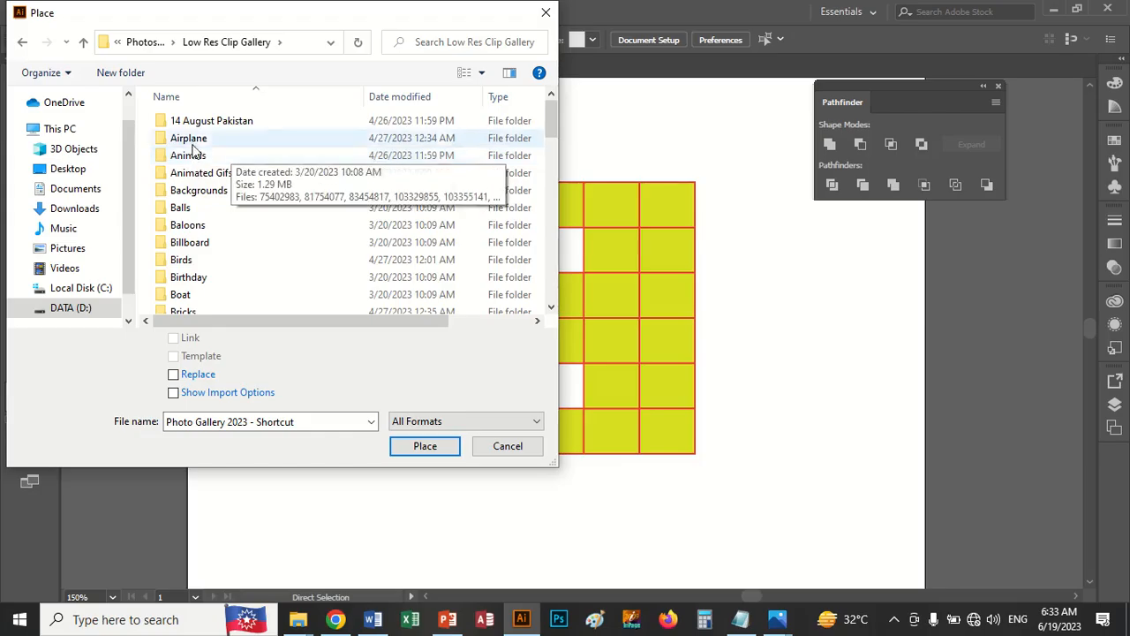
double_click(193, 140)
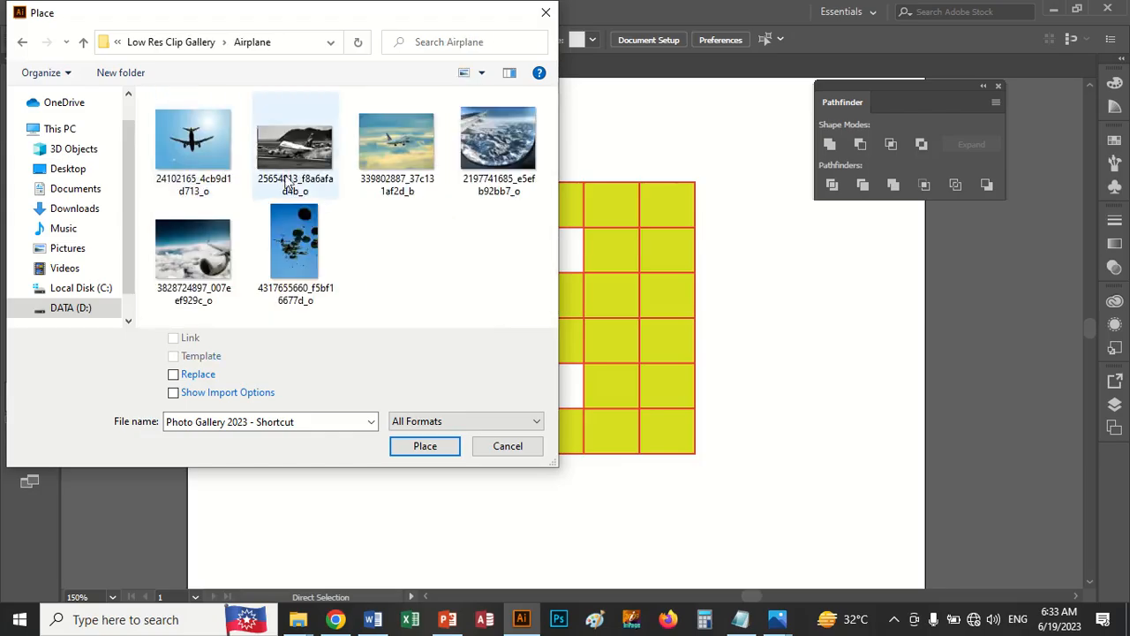
click(186, 43)
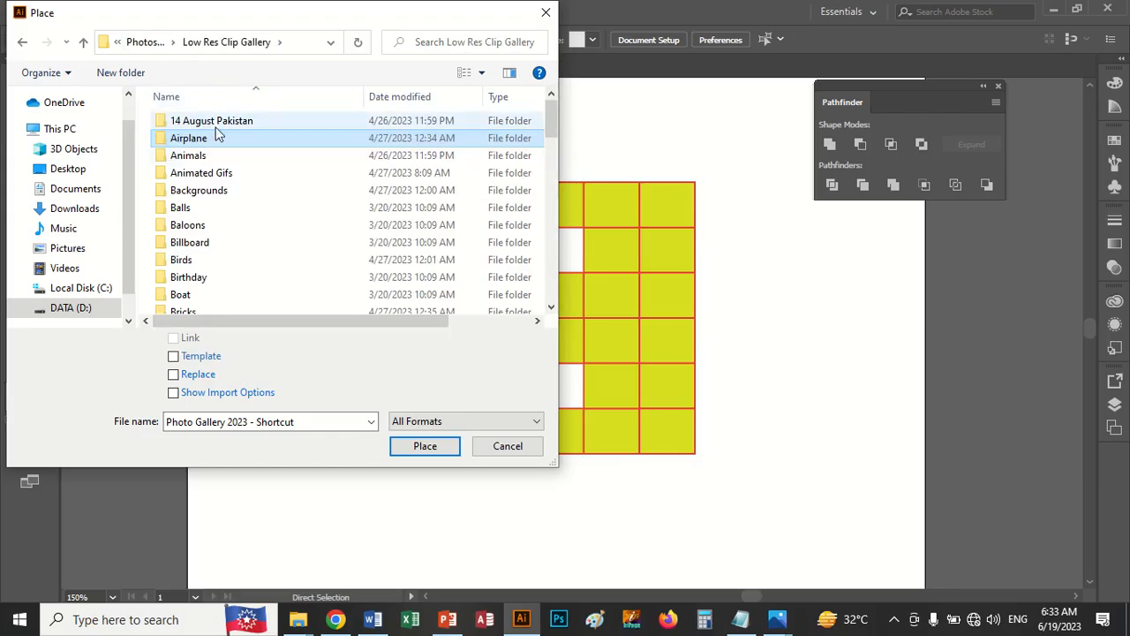
Step: Place the panda image 104307369 from the Animals folder over the fourth cell of the grid's second row and embed it
double_click(188, 156)
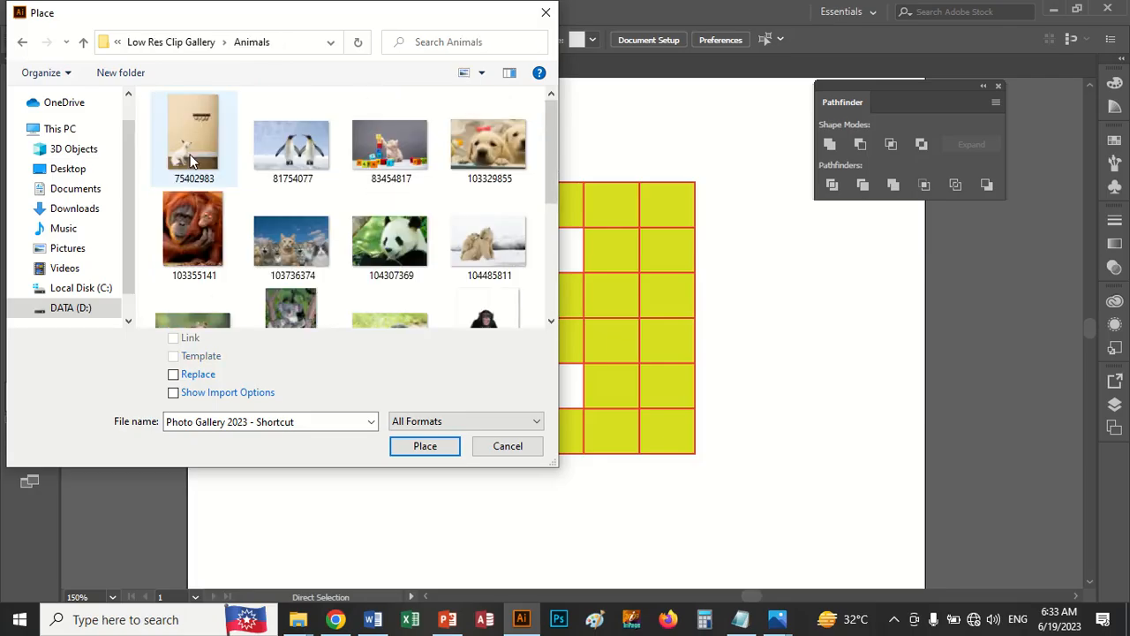
double_click(381, 263)
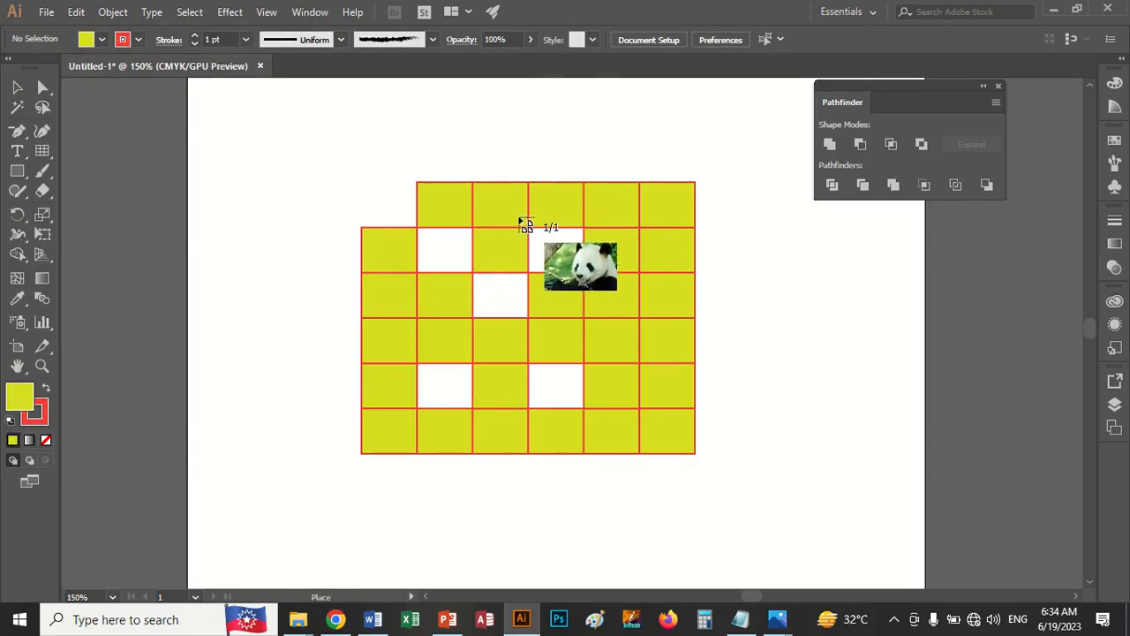
drag(603, 292, 613, 308)
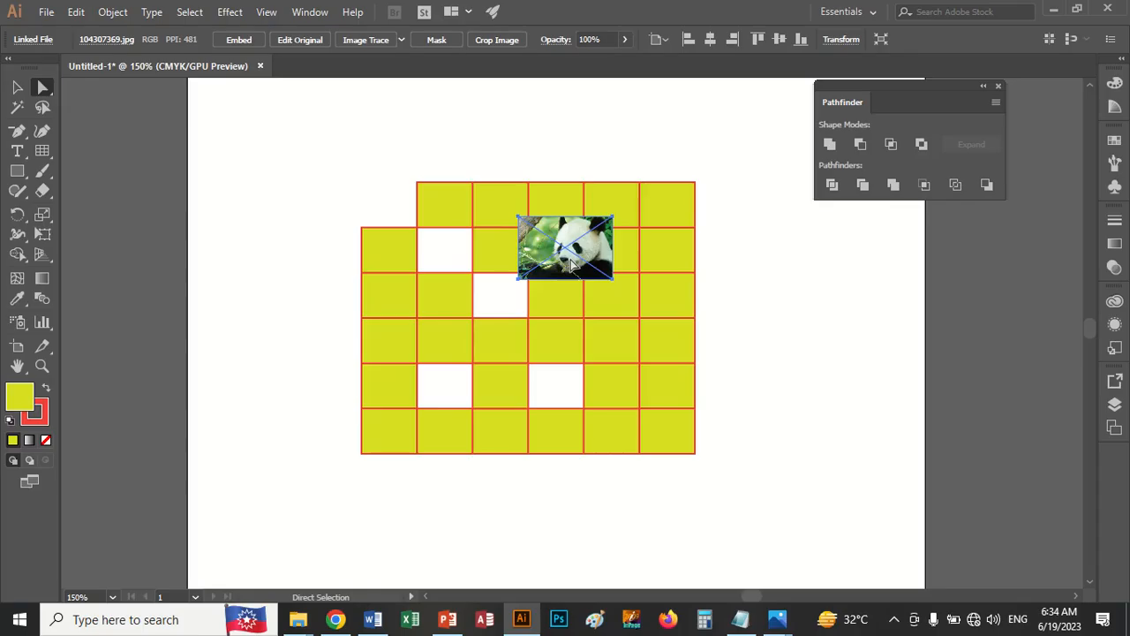
click(250, 42)
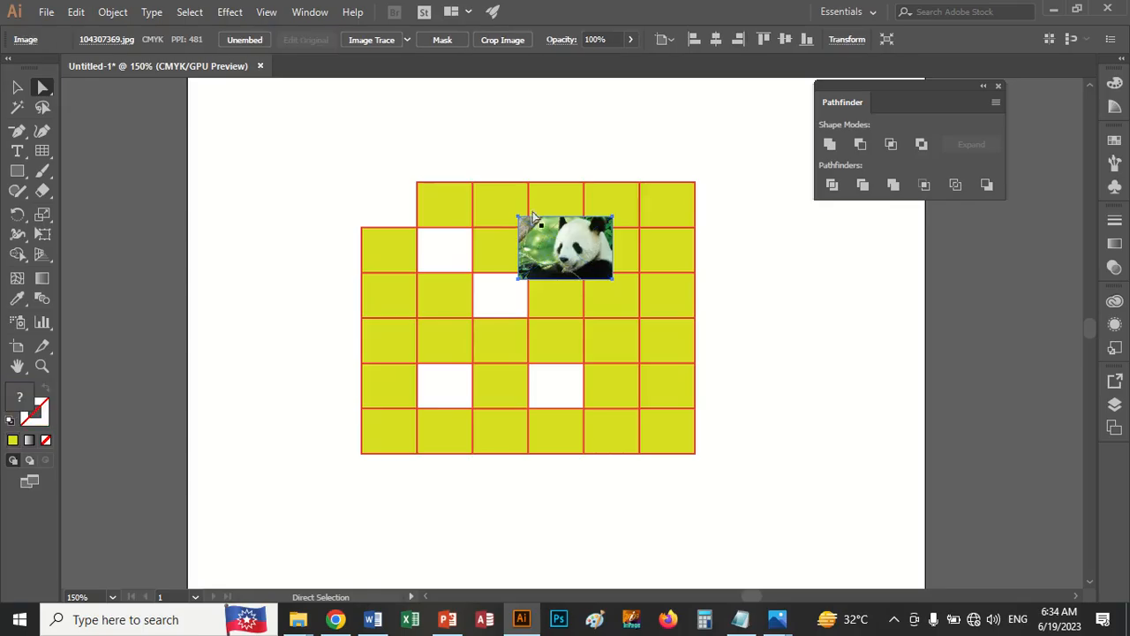
Step: Move the panda image off the empty fourth cell and over the fifth cell of the grid's second row
drag(585, 256, 676, 256)
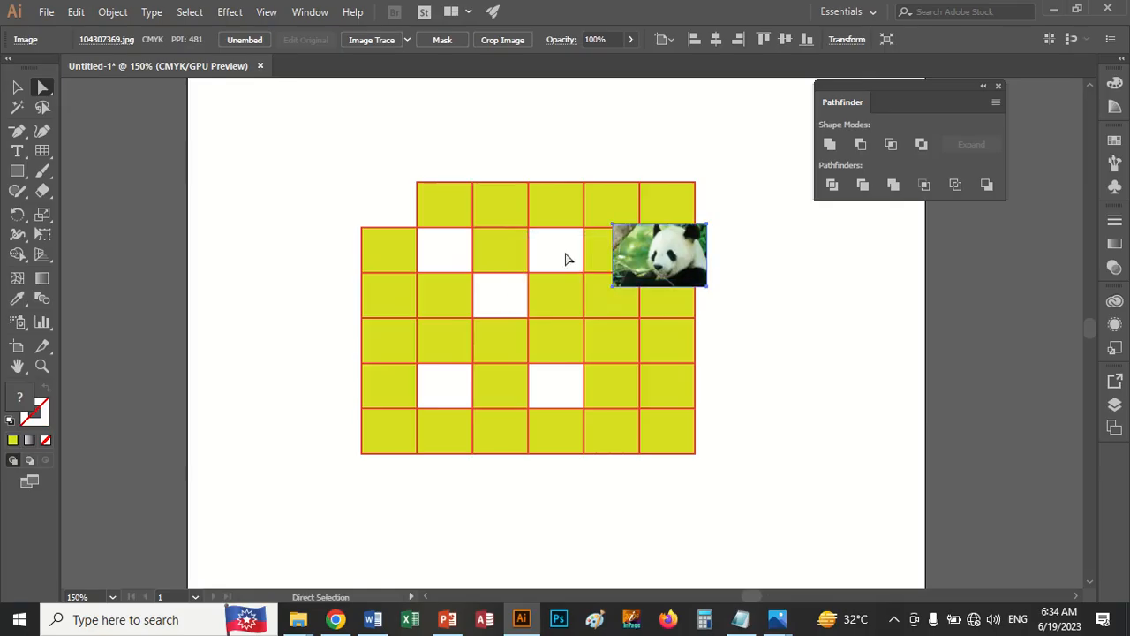
click(568, 258)
click(601, 256)
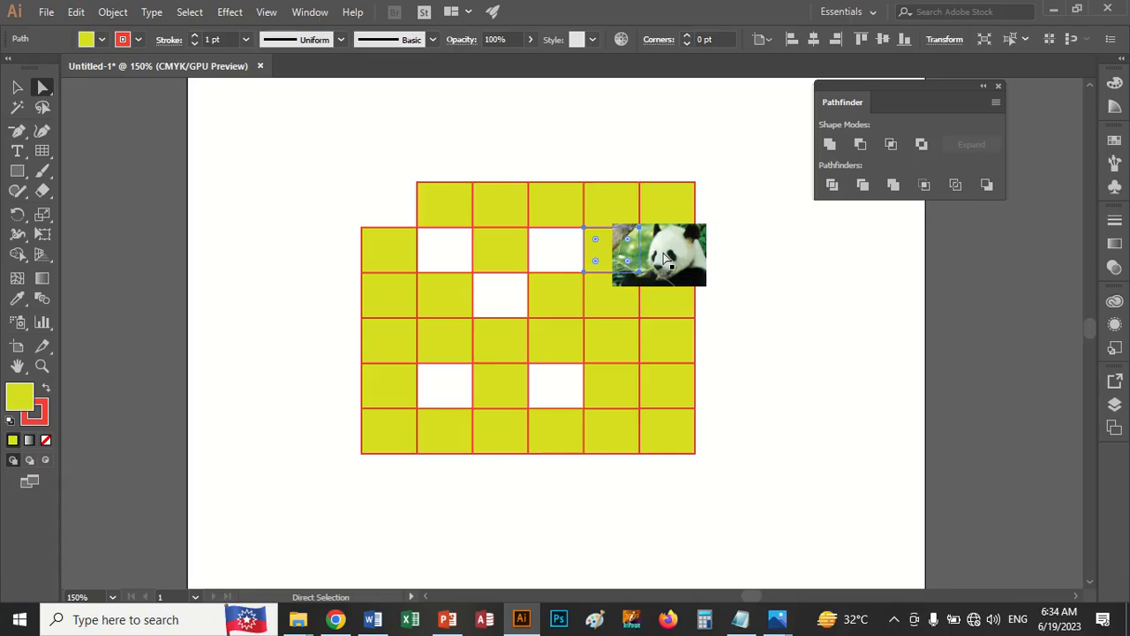
drag(663, 256, 625, 268)
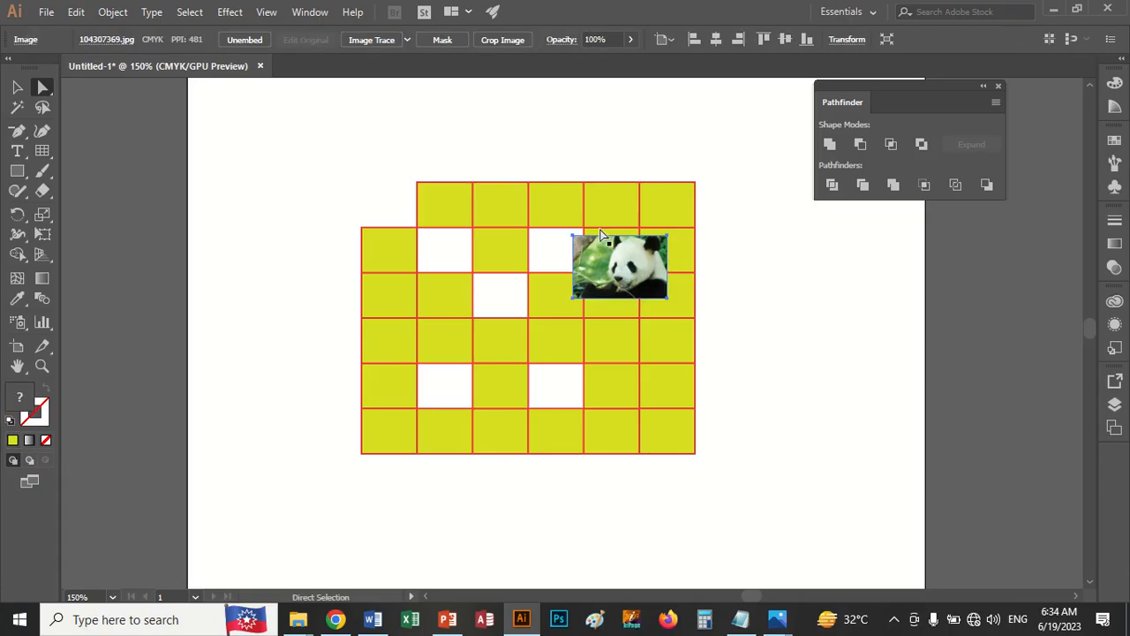
Step: Try to make a clipping mask from the panda image and the fifth cell of the second row
shift+click(600, 231)
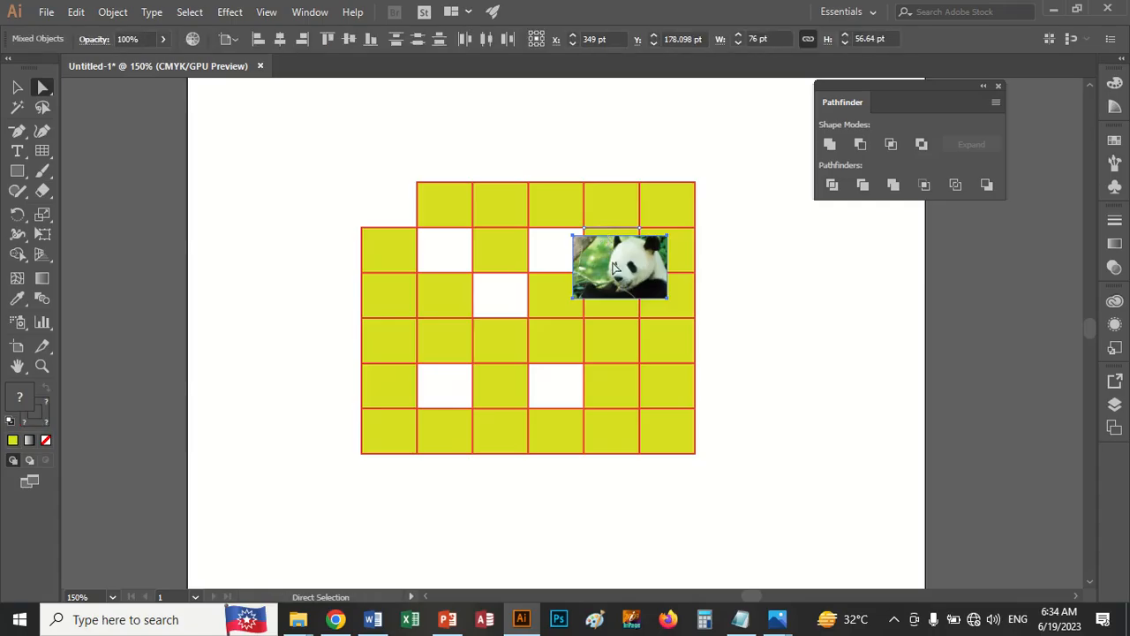
right_click(611, 267)
click(661, 379)
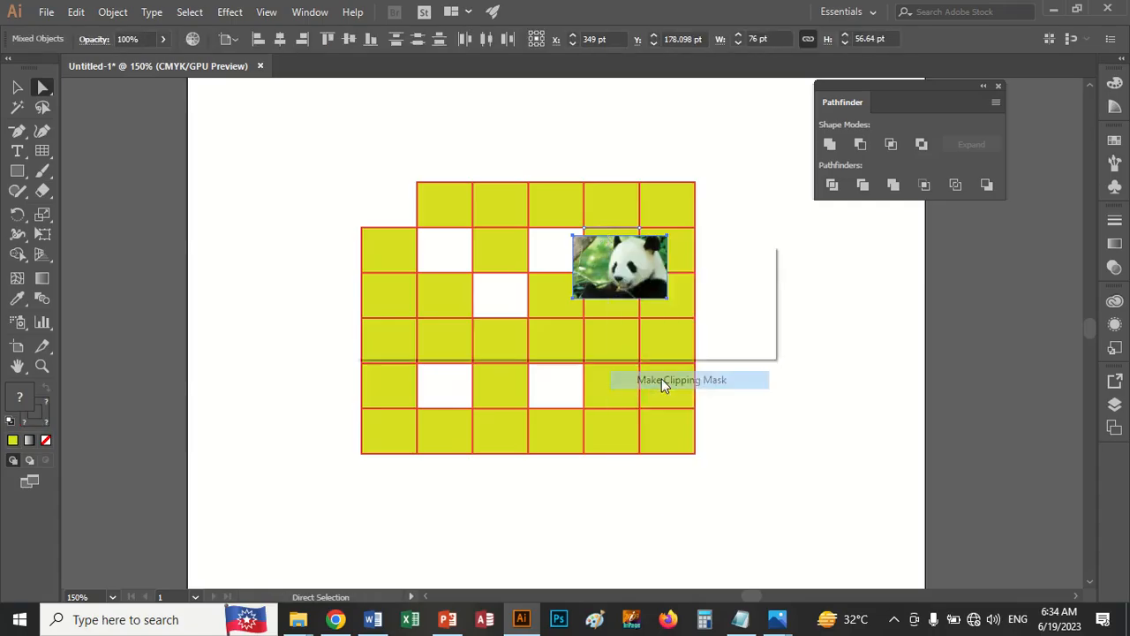
click(723, 332)
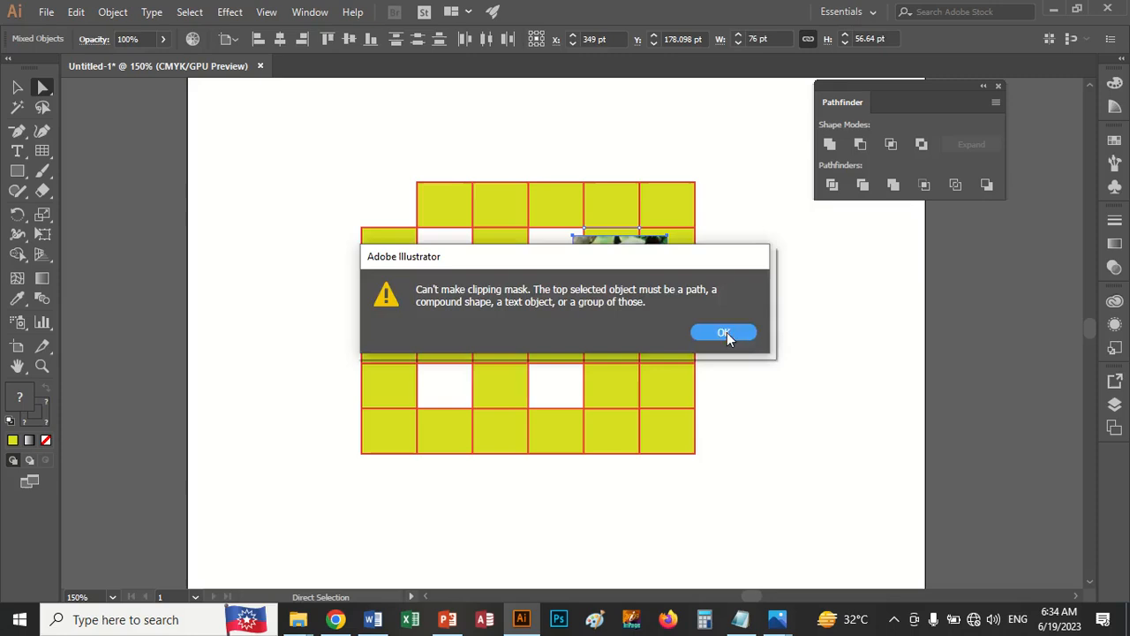
click(819, 343)
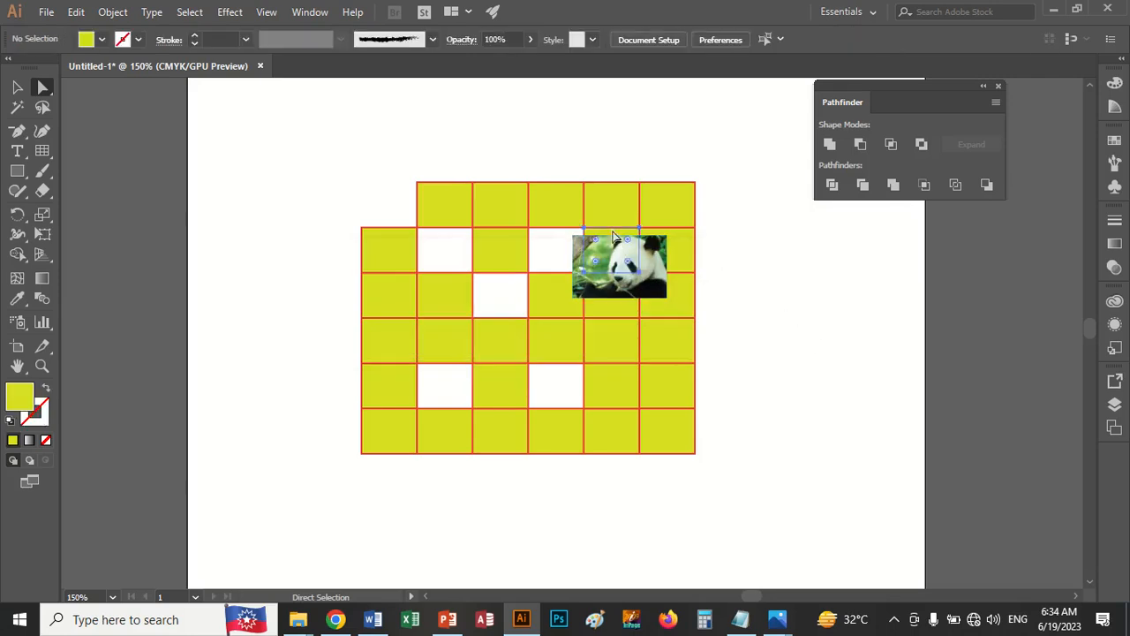
Step: Bring the fifth cell of the second row to the front
click(615, 231)
right_click(613, 231)
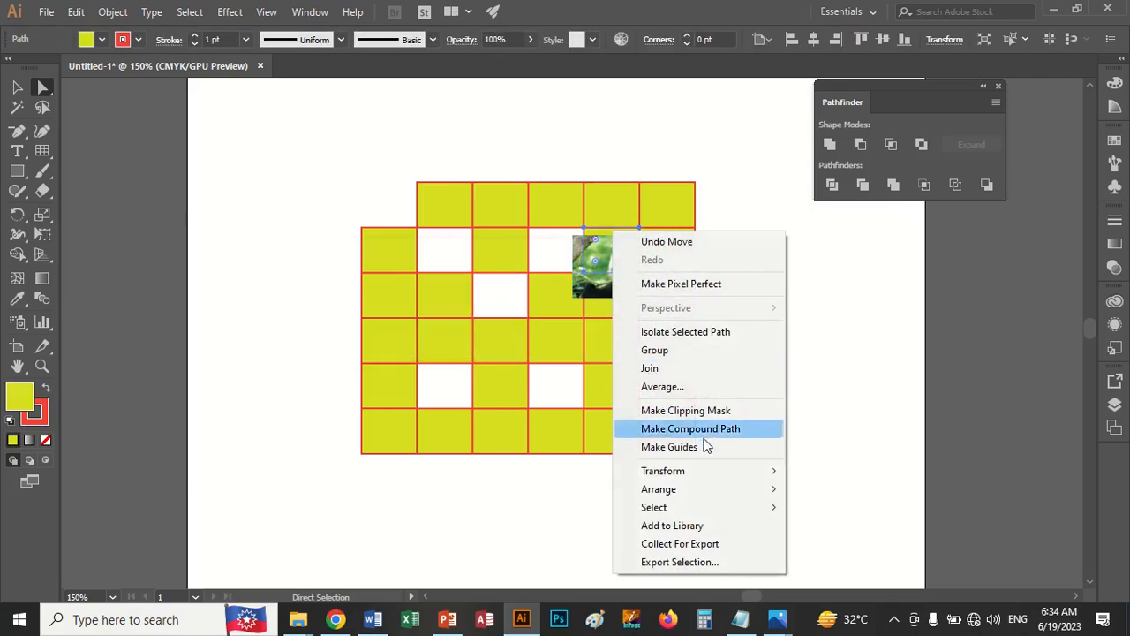
mouse_move(703, 489)
click(830, 489)
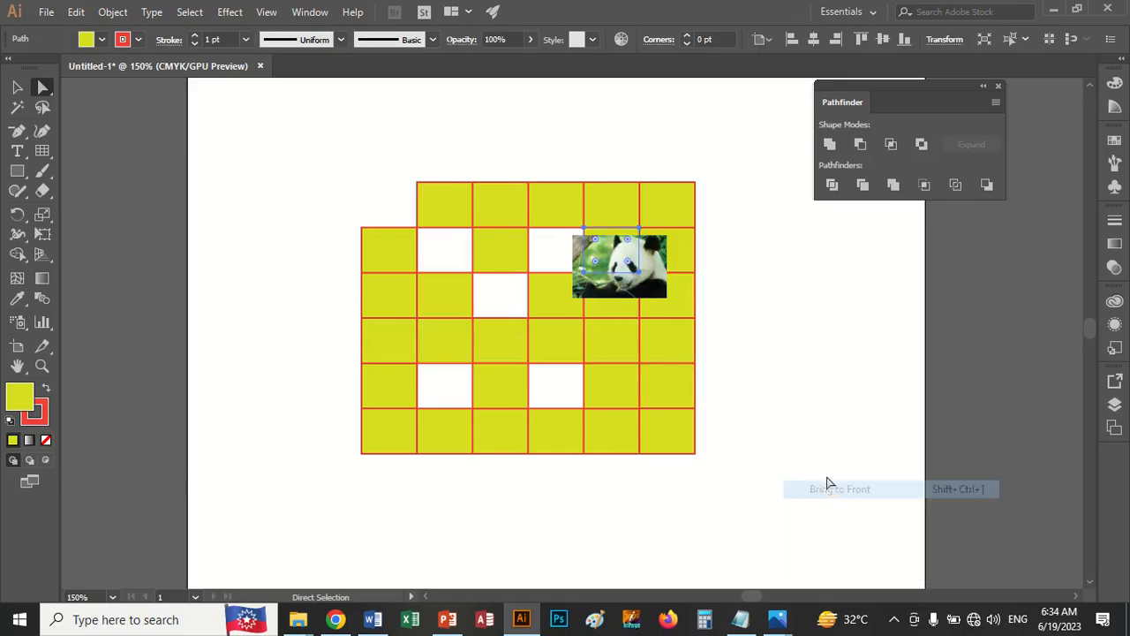
click(704, 283)
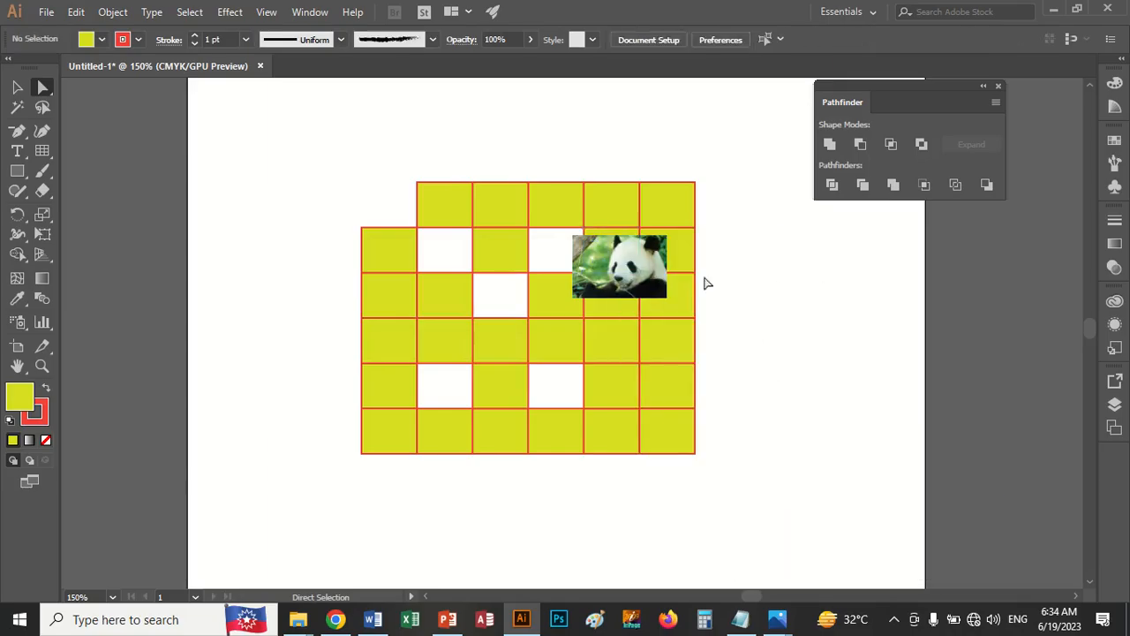
Step: Send the panda image to the back, behind the grid cells
click(653, 280)
right_click(619, 264)
mouse_move(676, 399)
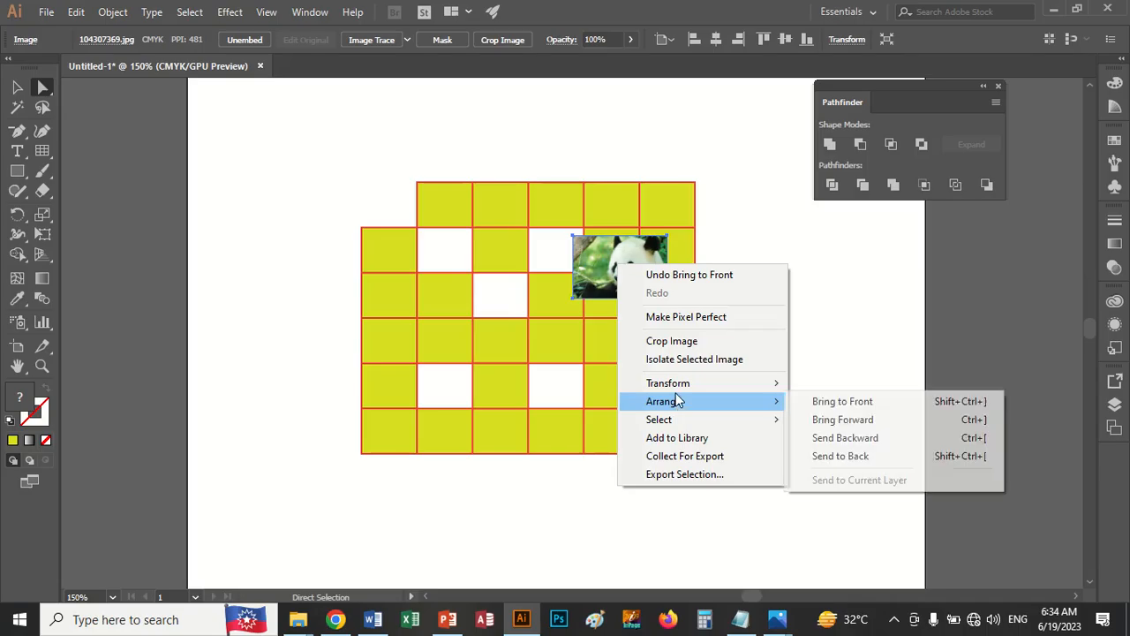
click(865, 461)
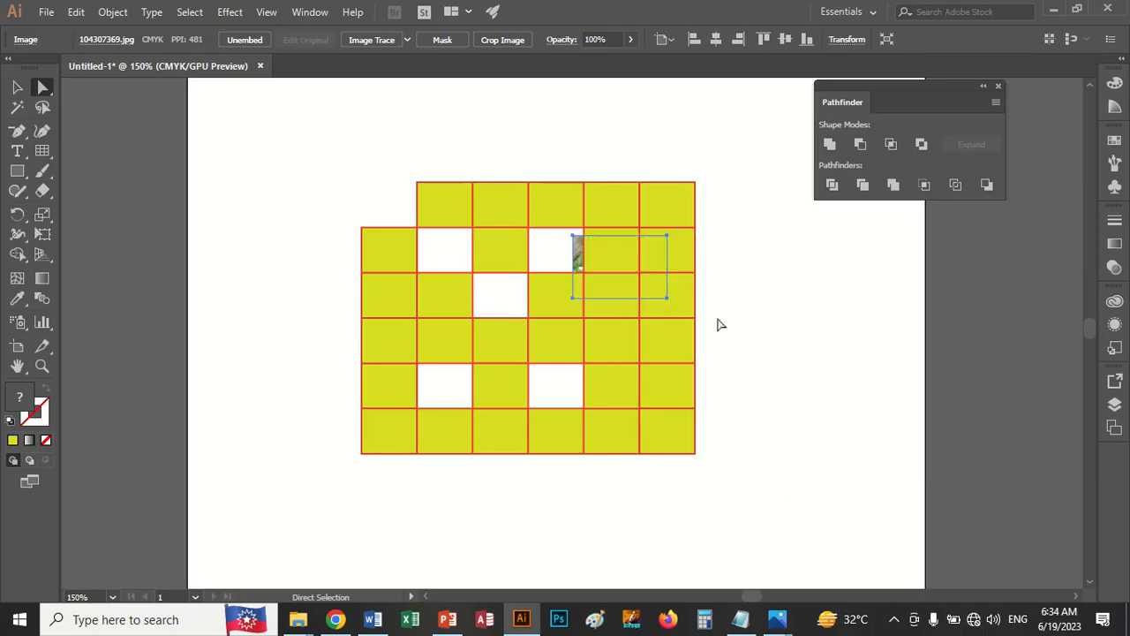
Step: Shift the panda image slightly up behind the second row's fifth cell and try to clip it to that cell
drag(578, 259, 578, 242)
click(609, 262)
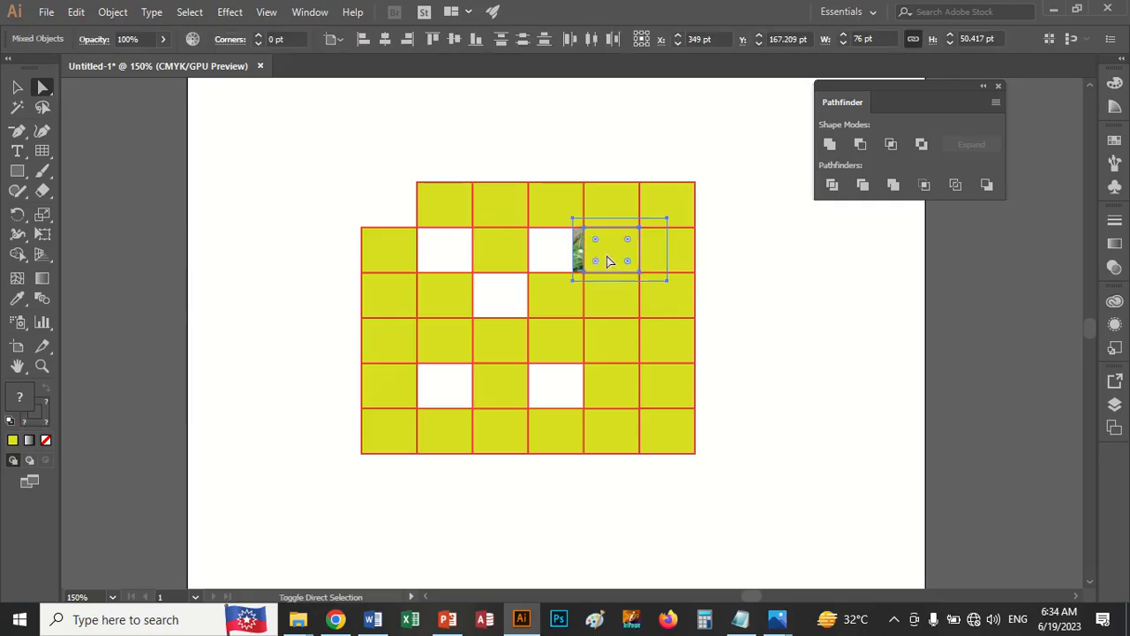
right_click(607, 258)
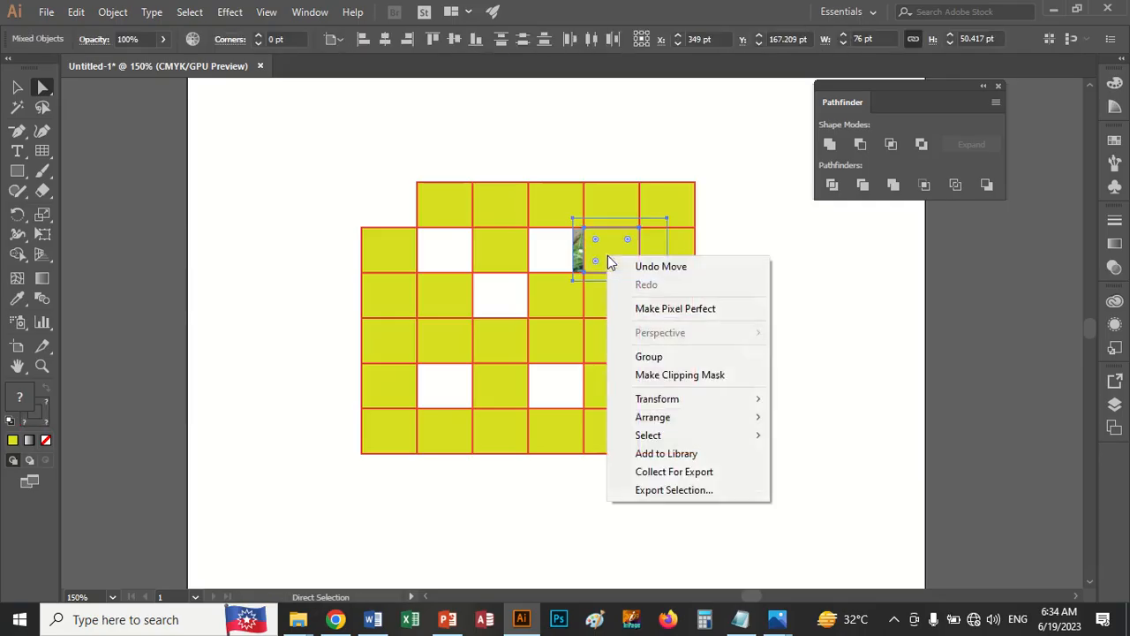
click(673, 377)
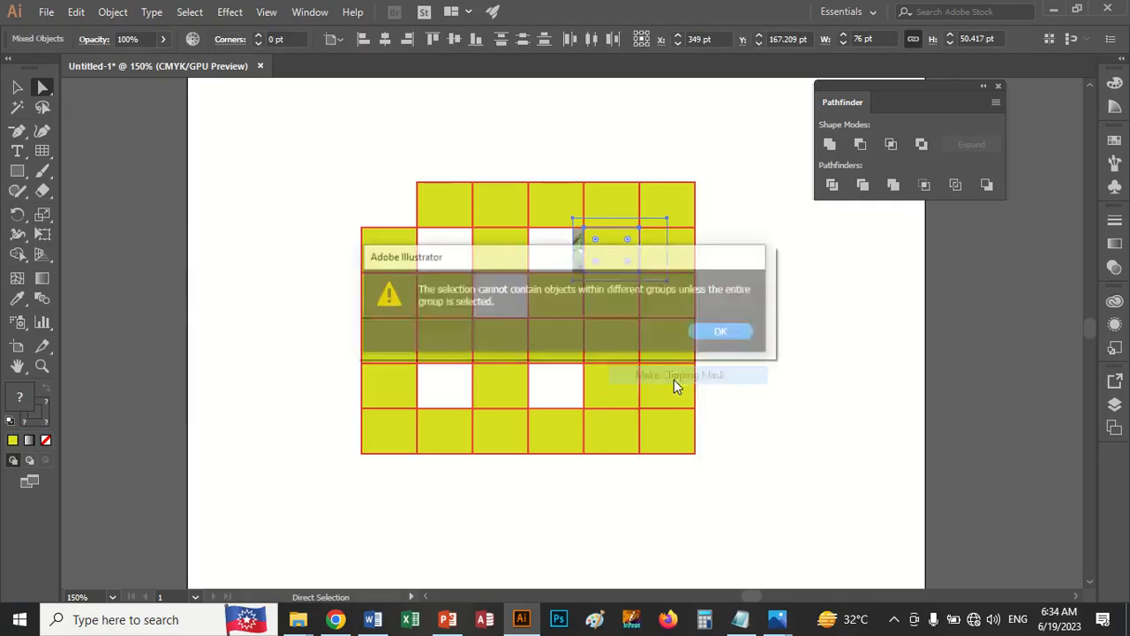
click(720, 332)
click(807, 323)
Step: Move the panda image behind the last cell of the top row and try to make a clipping mask with that cell
drag(620, 253, 628, 200)
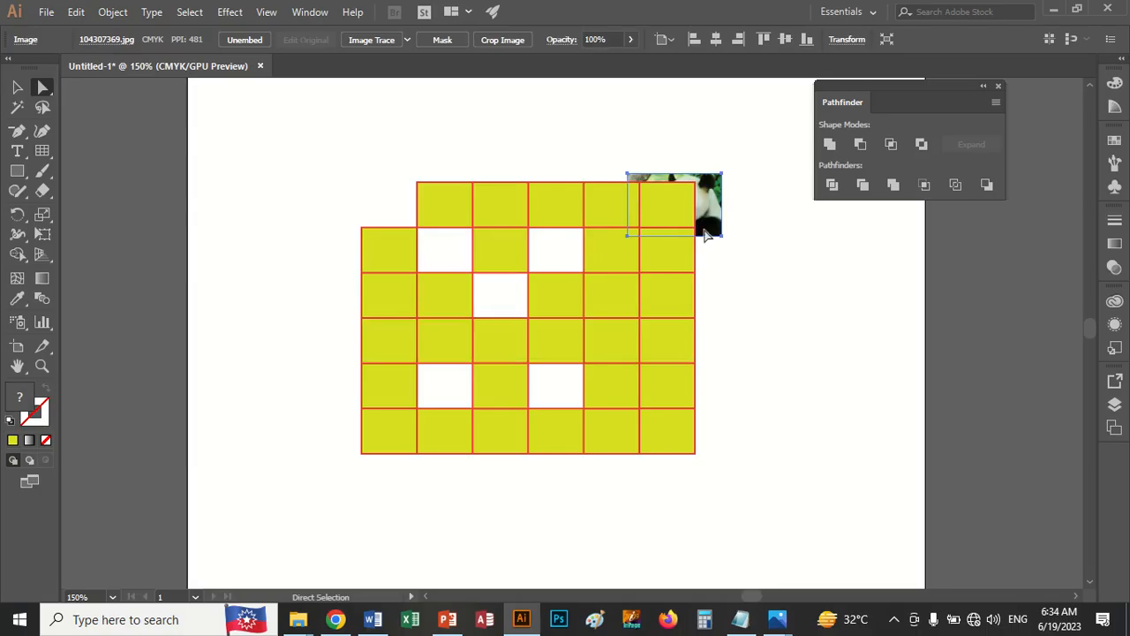
shift+click(677, 218)
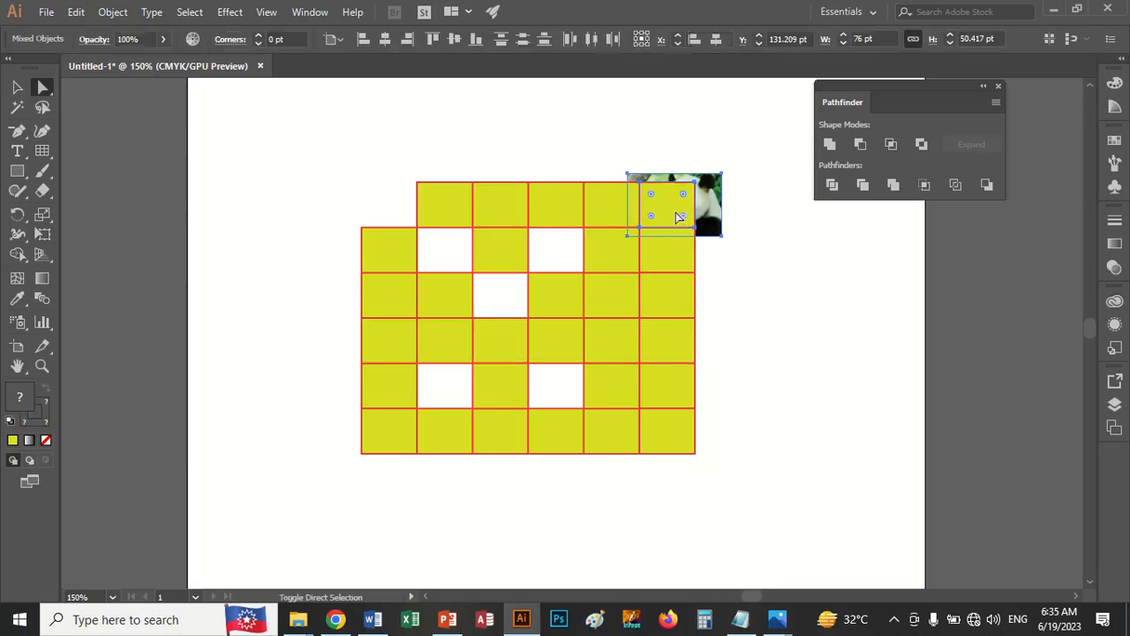
right_click(675, 211)
click(735, 336)
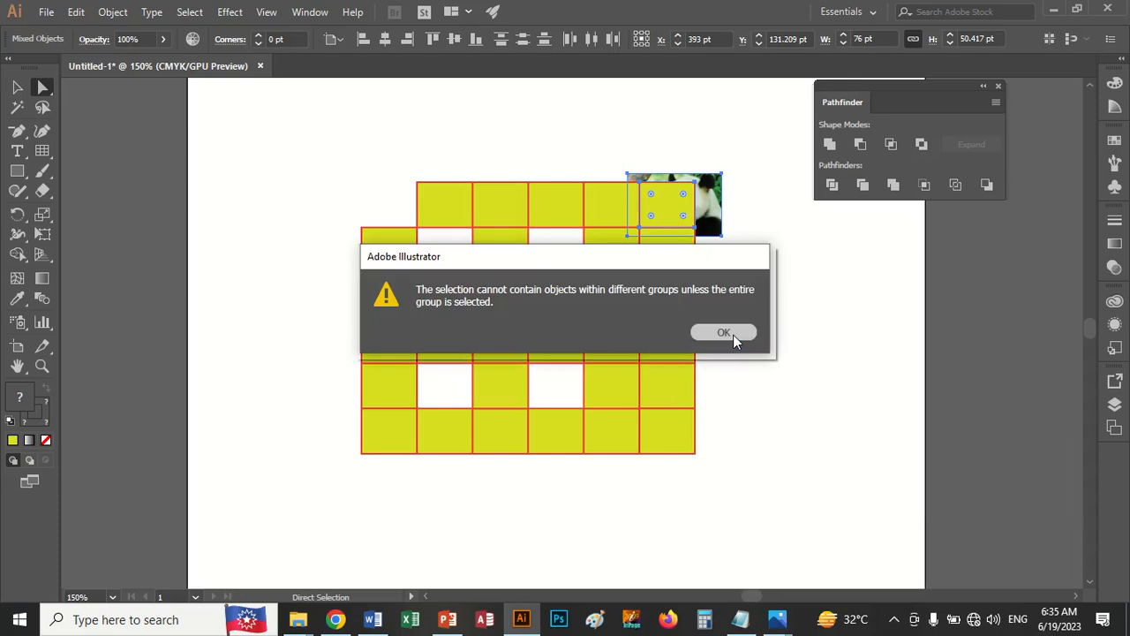
click(724, 333)
click(731, 240)
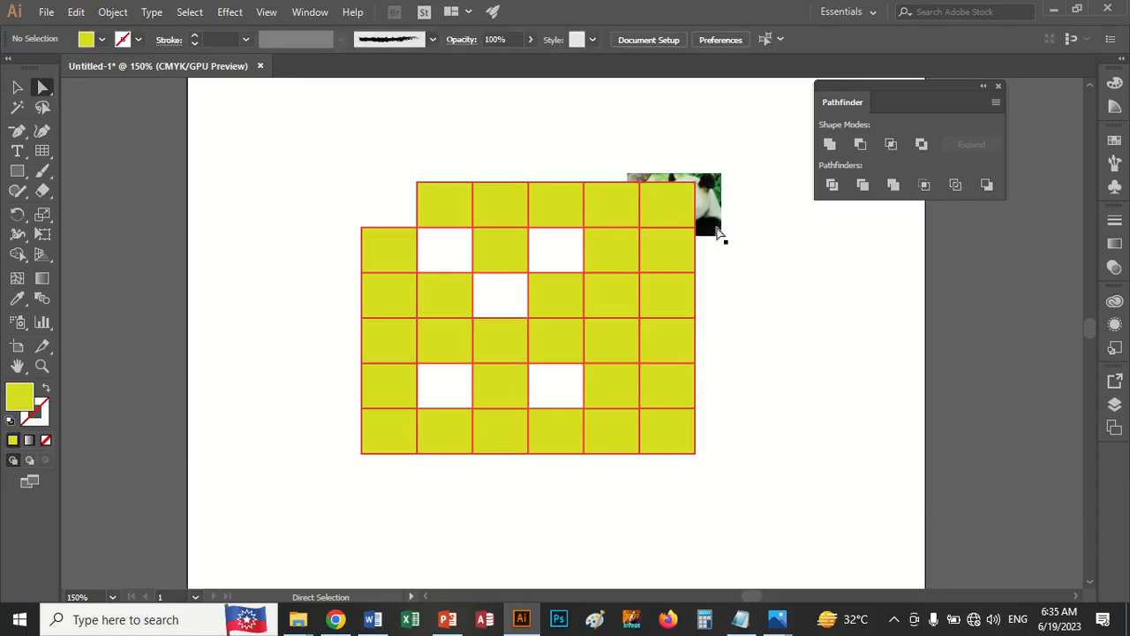
Step: Bring the panda image to the front and shift it slightly down over the top row's last cell
right_click(714, 214)
mouse_move(769, 351)
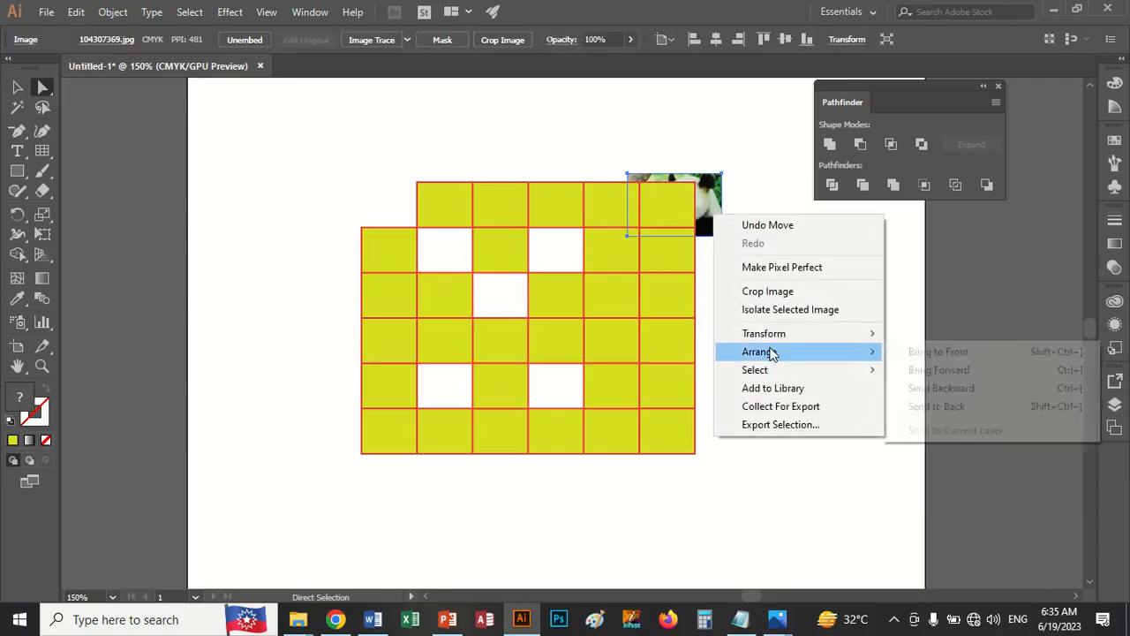
click(933, 352)
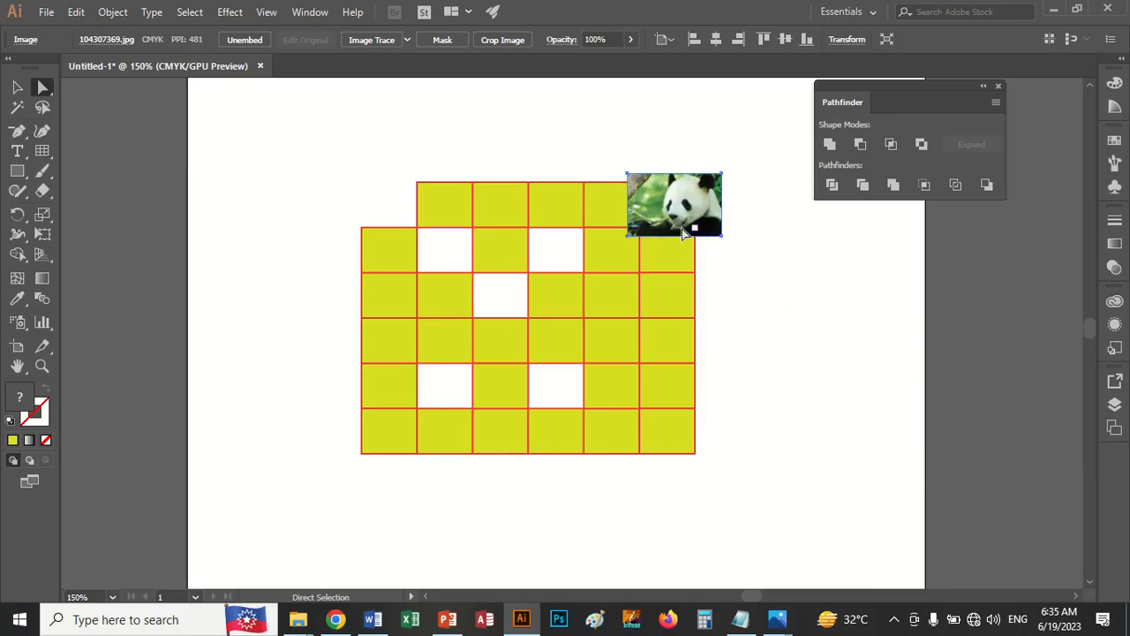
drag(686, 225, 686, 245)
drag(652, 166, 685, 220)
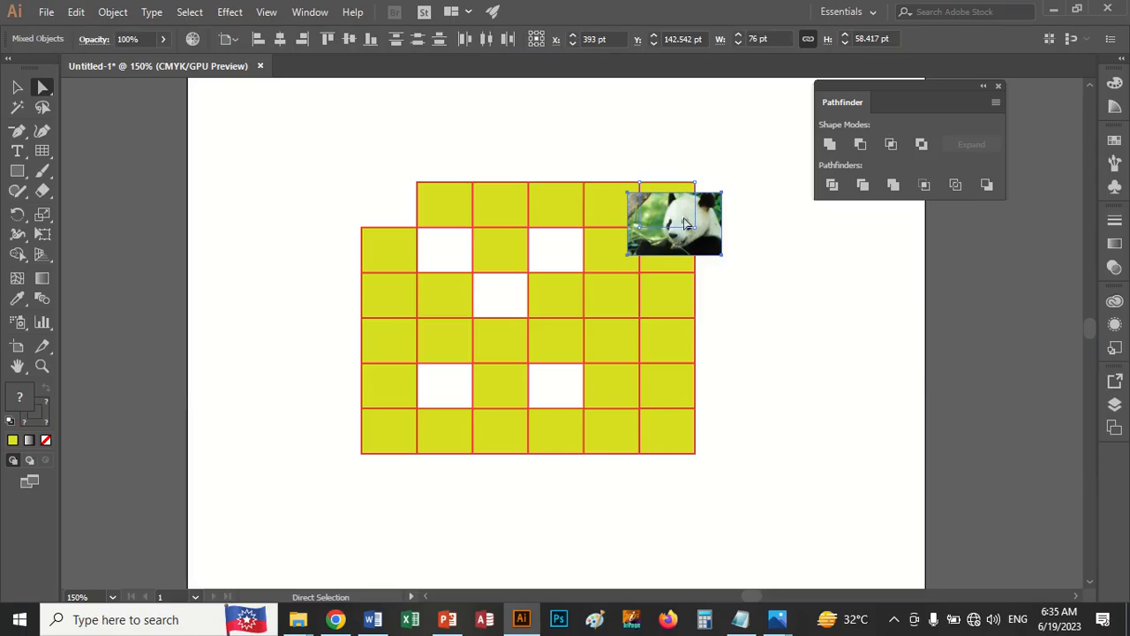
click(768, 238)
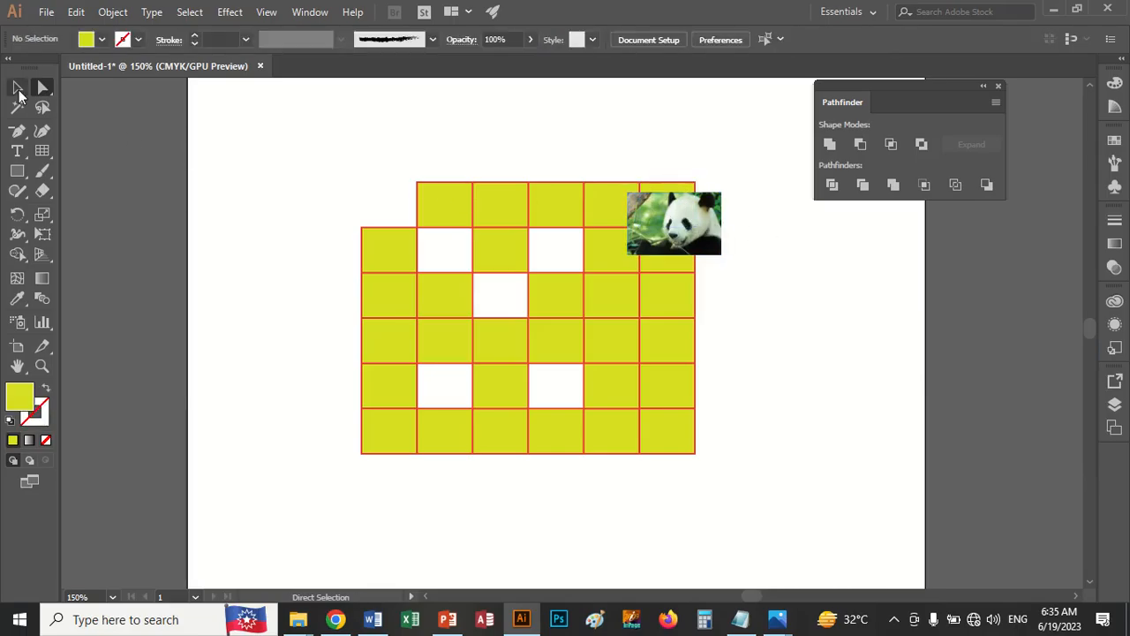
Step: Select the whole grid with the Selection tool and ungroup it into separate cells
click(17, 87)
click(651, 234)
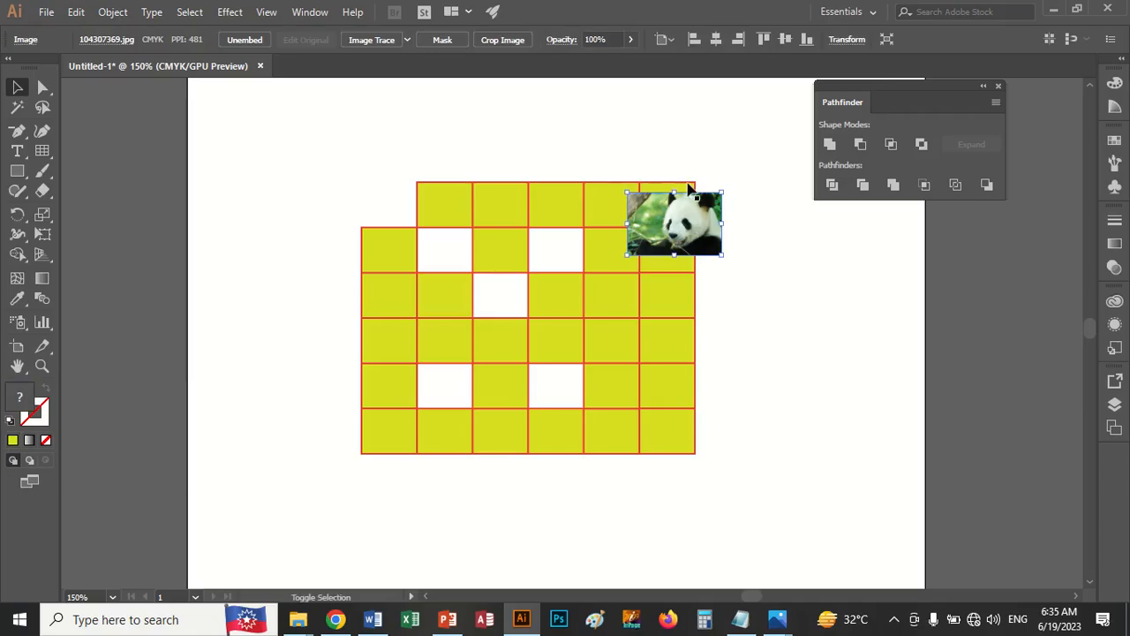
shift+click(688, 185)
click(847, 280)
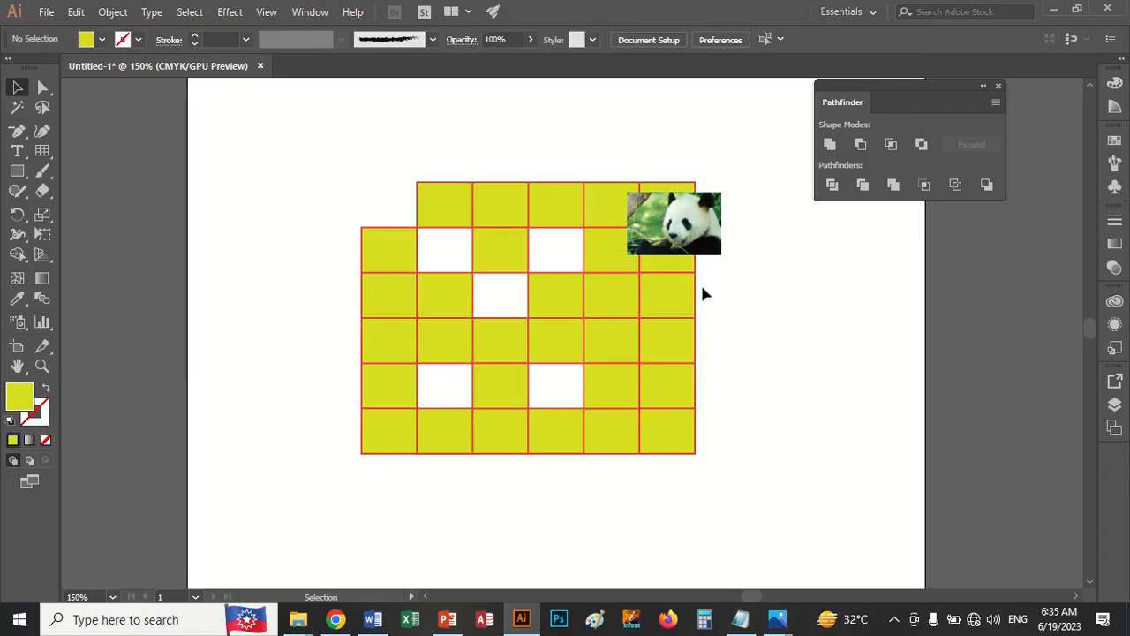
click(678, 313)
right_click(660, 298)
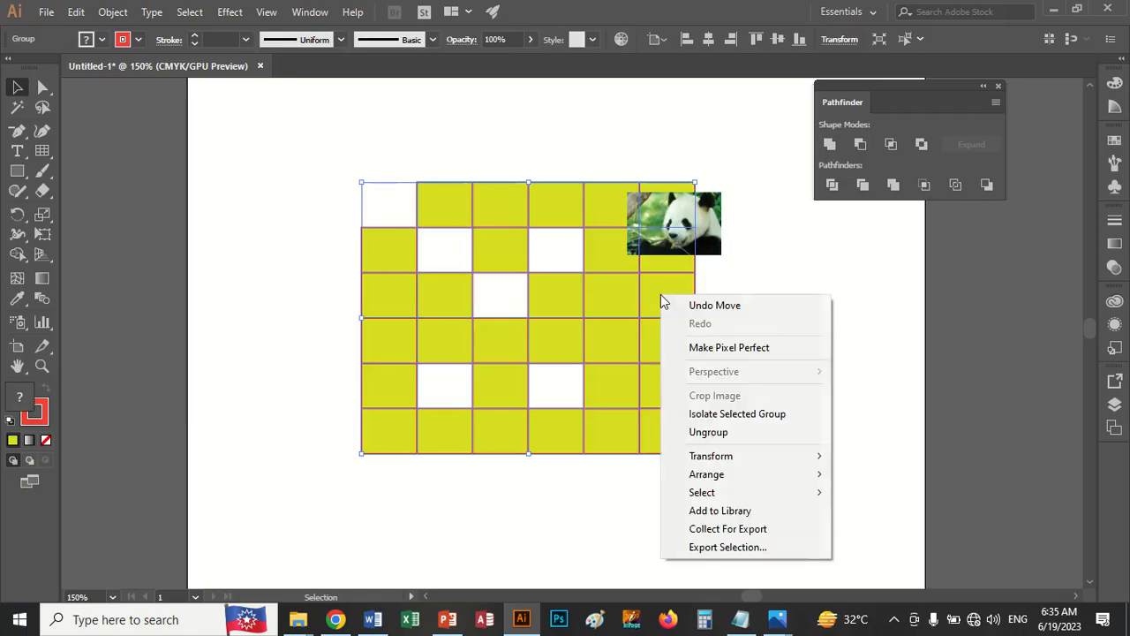
click(716, 433)
click(789, 347)
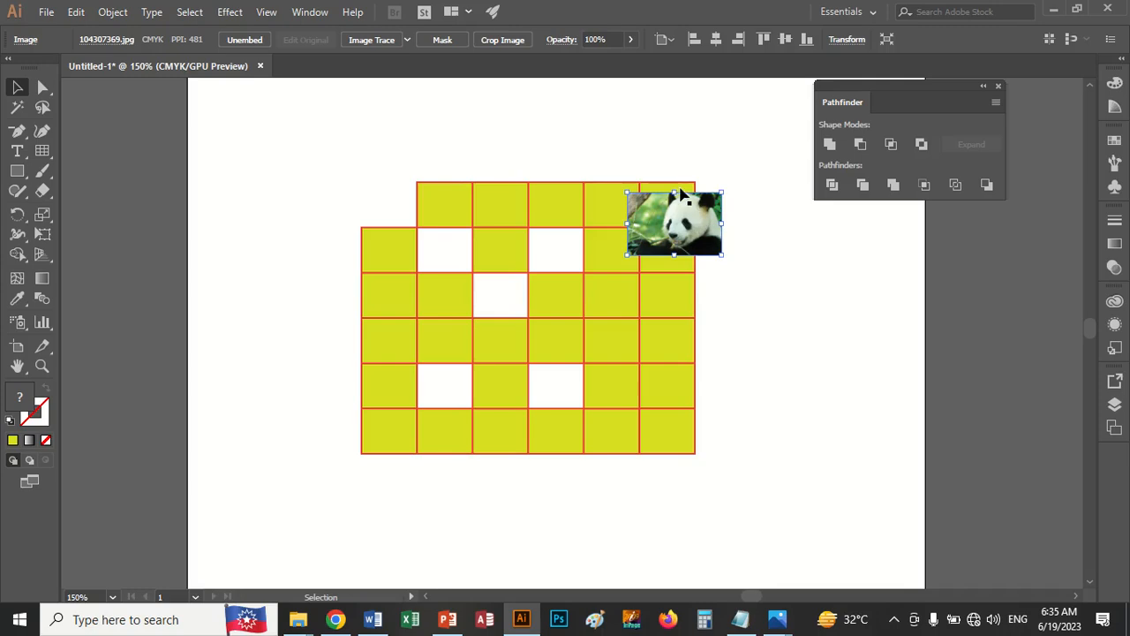
Step: Try to clip the panda image, still in front, to the ungrouped last cell of the top row
shift+click(681, 190)
right_click(678, 209)
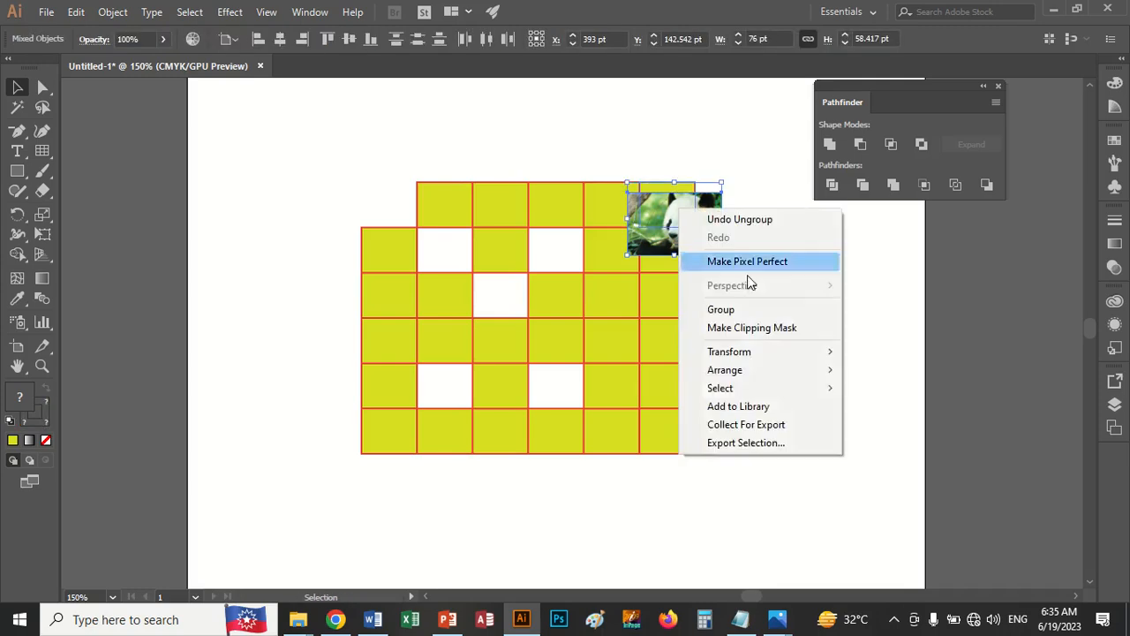
click(751, 328)
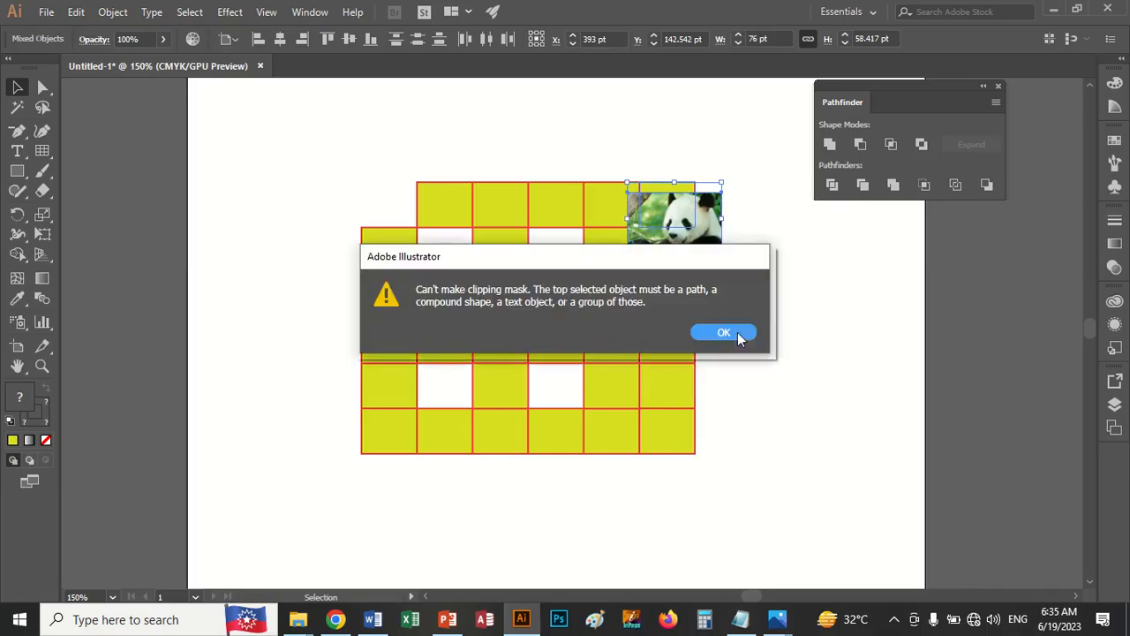
click(737, 332)
Step: Send the panda image to the back so that it lies behind the ungrouped cells
click(720, 249)
right_click(687, 228)
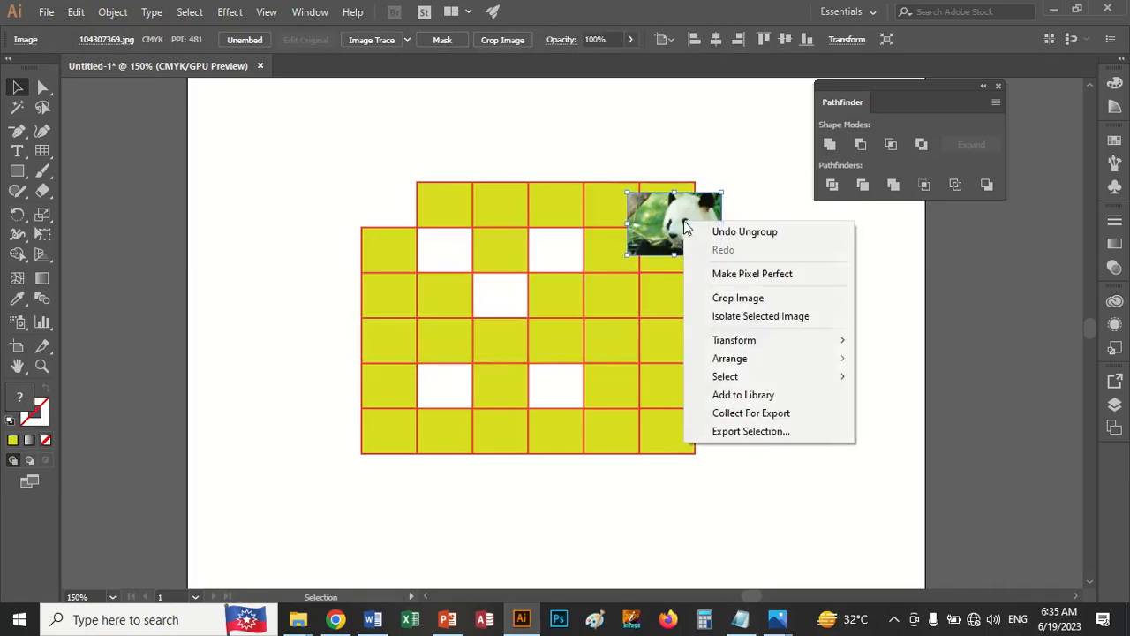
mouse_move(755, 364)
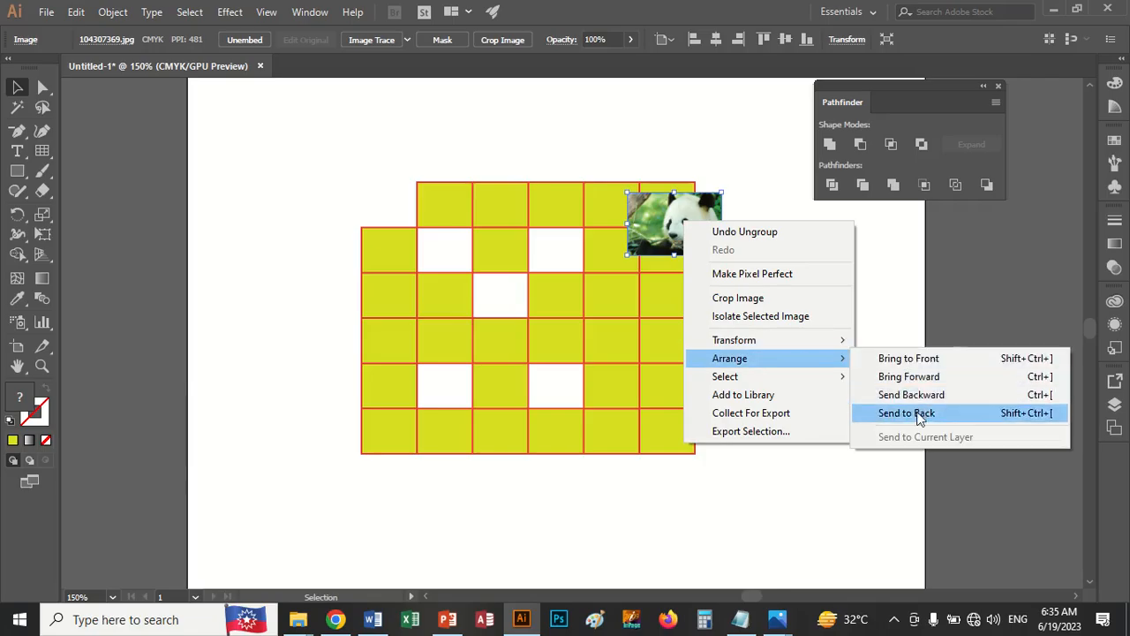
click(918, 414)
Step: Shift the panda image slightly up and left behind the top row's last cell and make a clipping mask with that cell
drag(710, 226, 702, 215)
shift+click(679, 207)
right_click(678, 206)
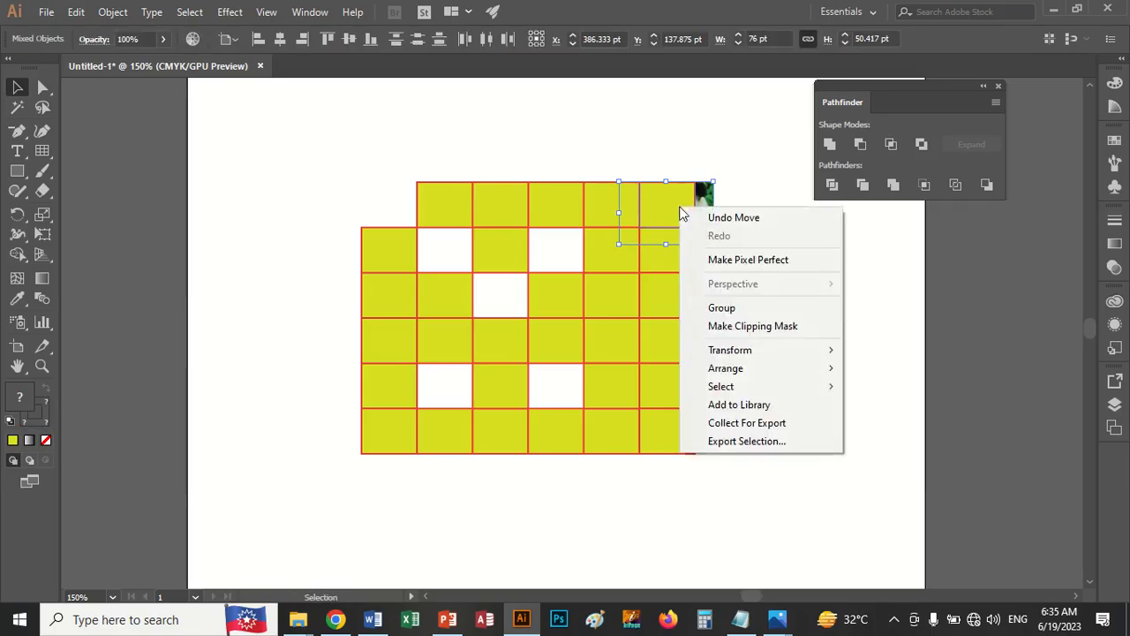
click(763, 328)
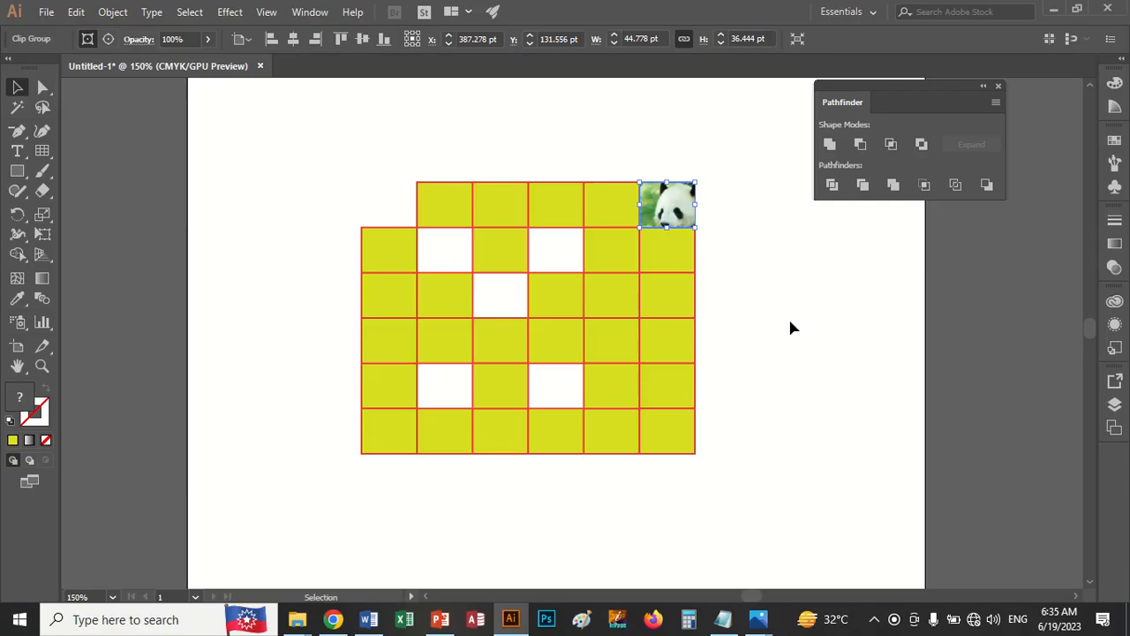
Step: Isolate the panda image inside its clip group and shift it left within the mask
double_click(682, 221)
double_click(682, 221)
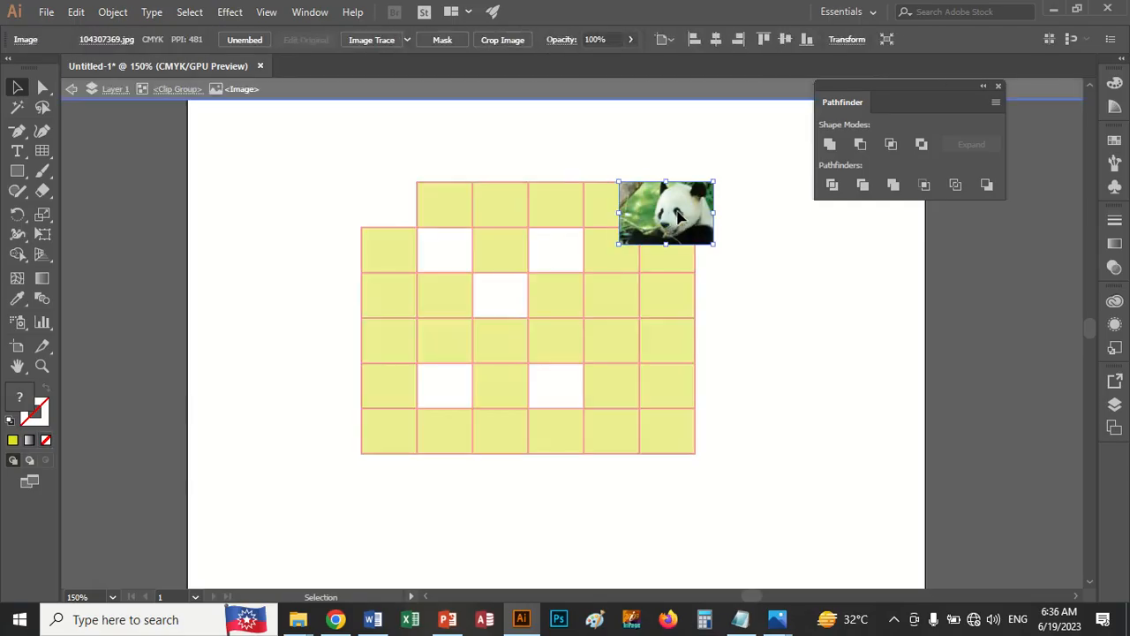
drag(668, 216, 661, 216)
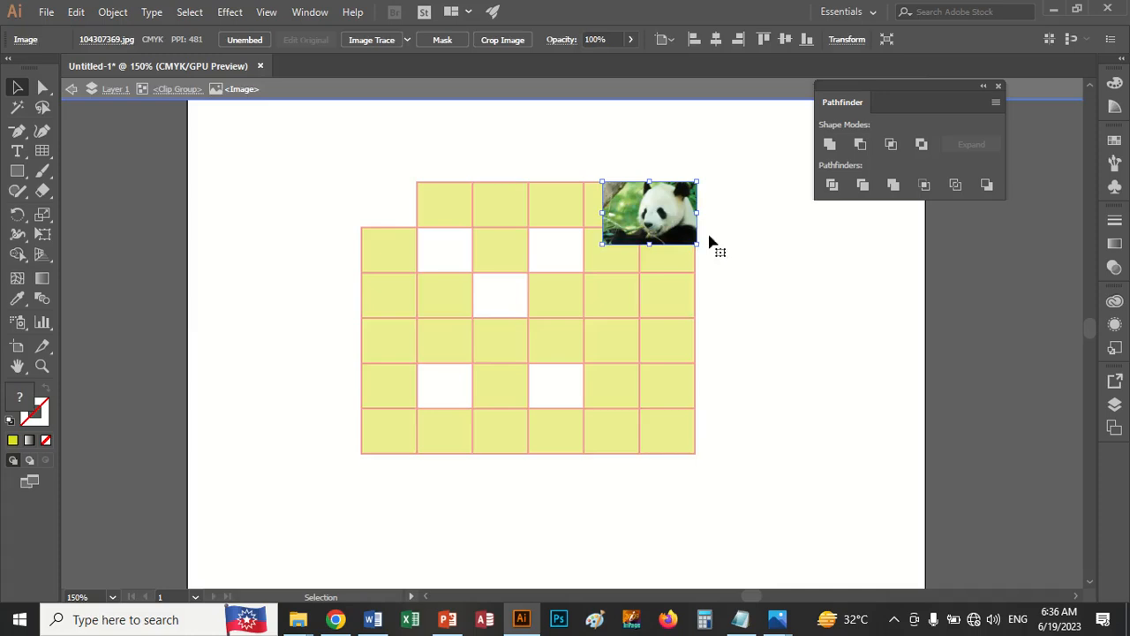
Step: Leave isolation mode, place image 108713913 beside the grid's third row at a small size, and embed it
double_click(759, 283)
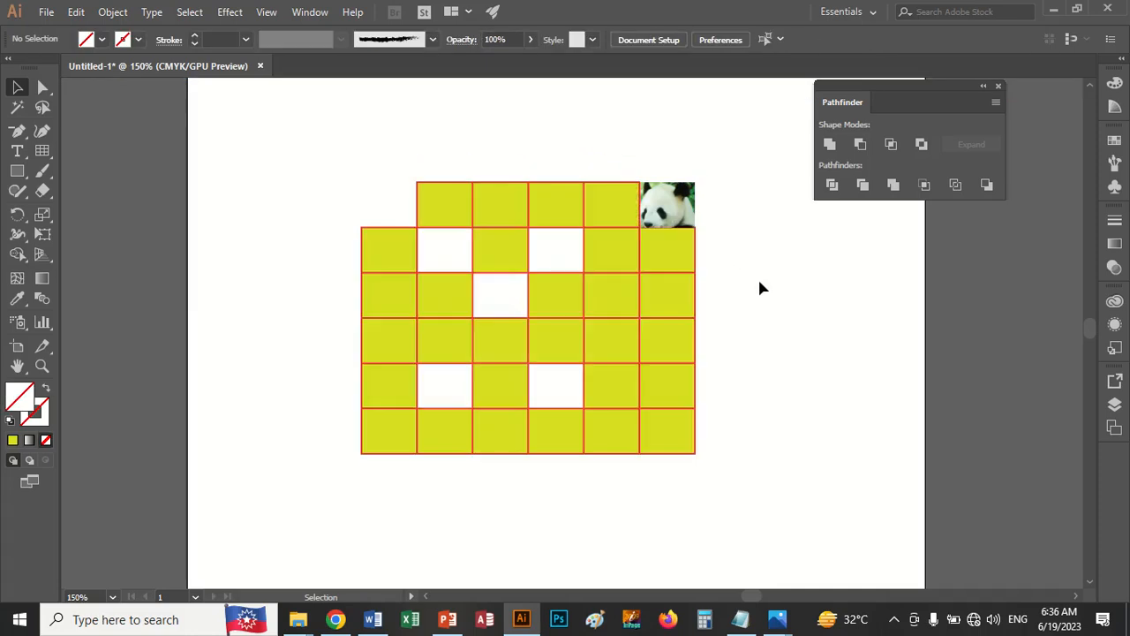
click(44, 12)
click(96, 279)
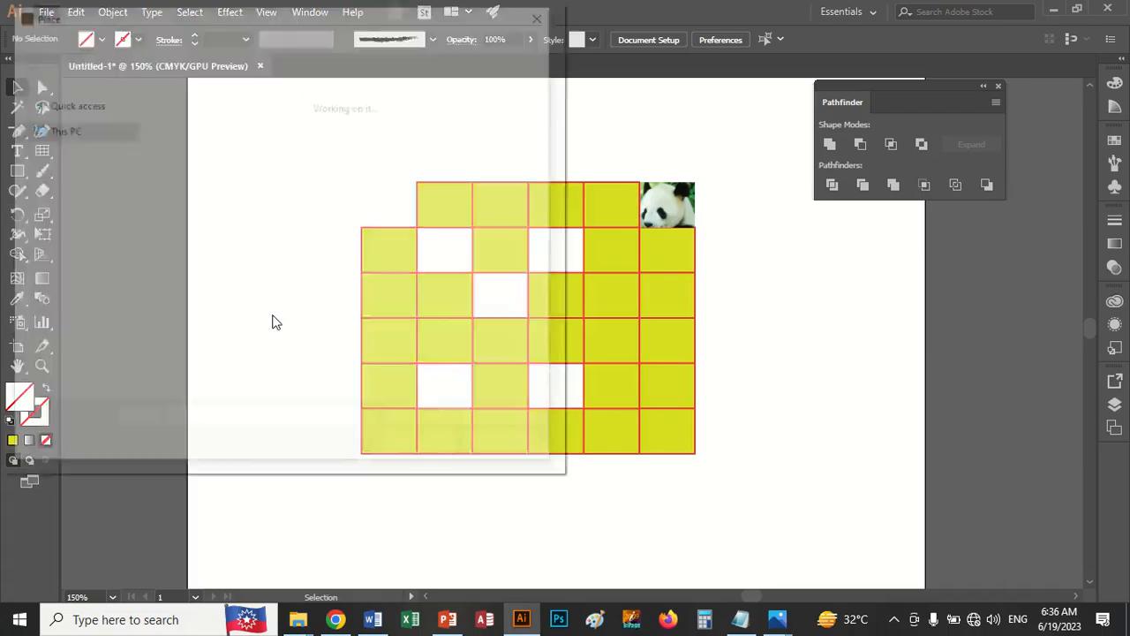
scroll(404, 278, down, 3)
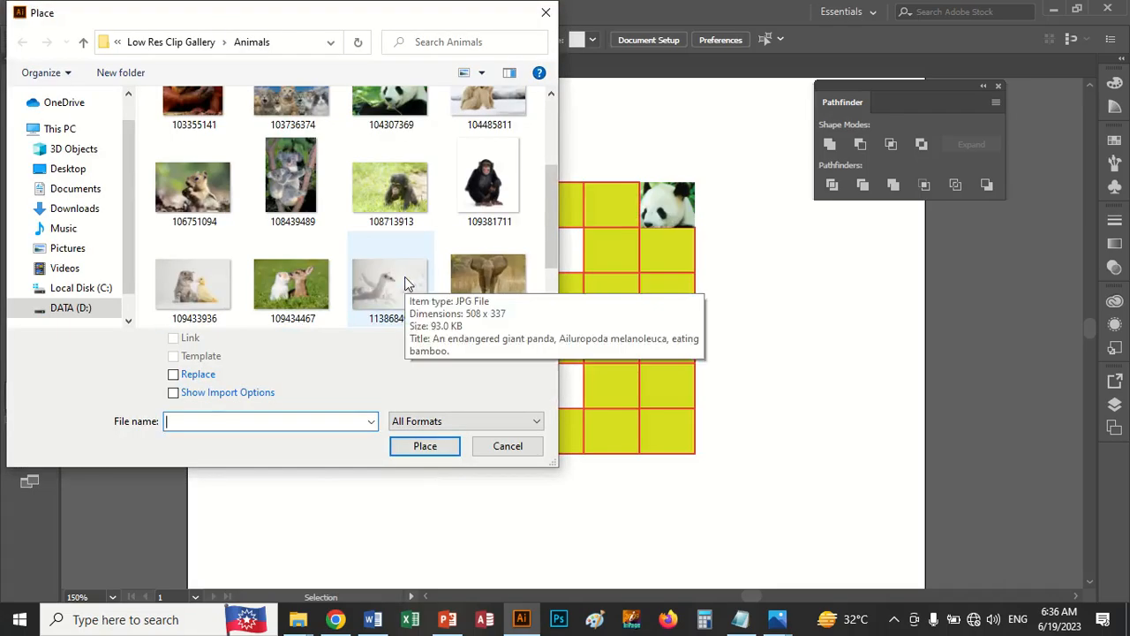
double_click(396, 191)
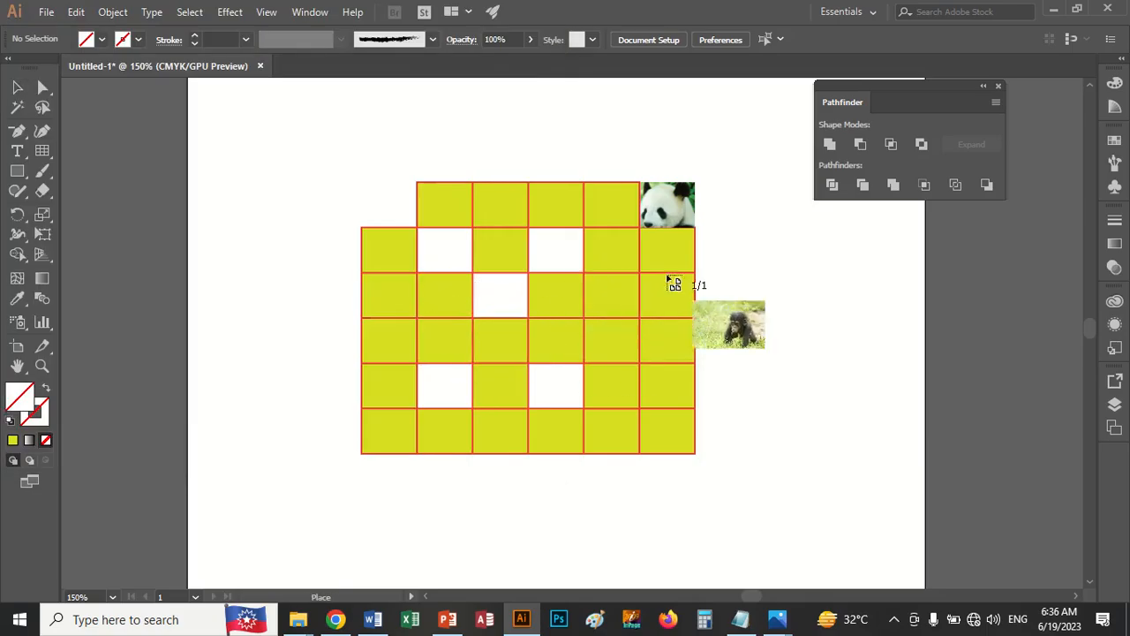
drag(720, 275, 797, 376)
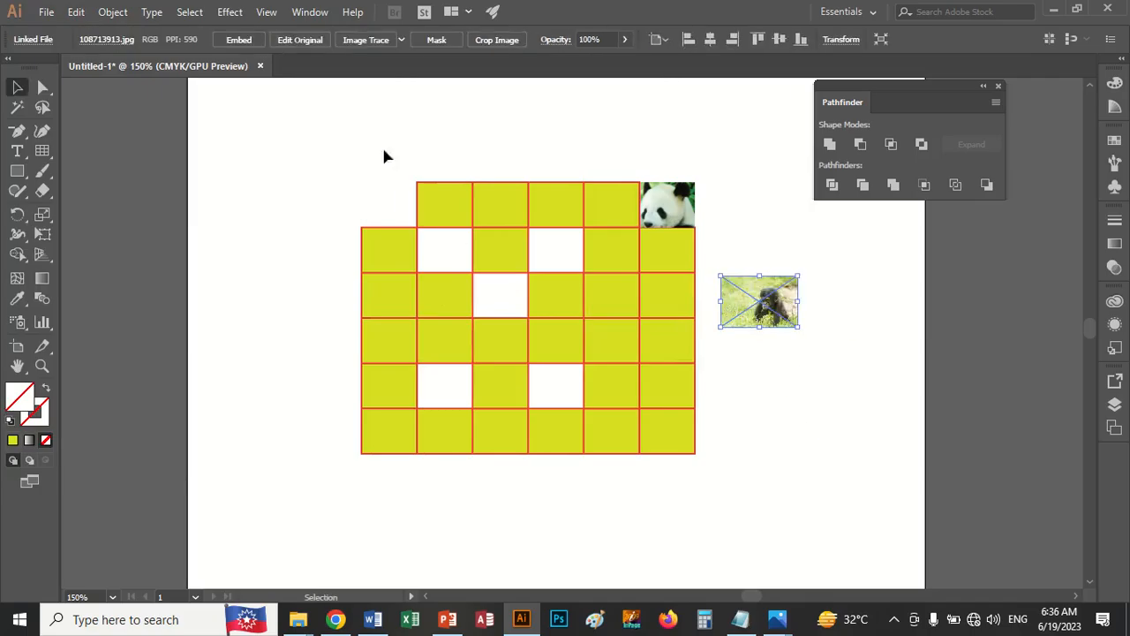
click(233, 44)
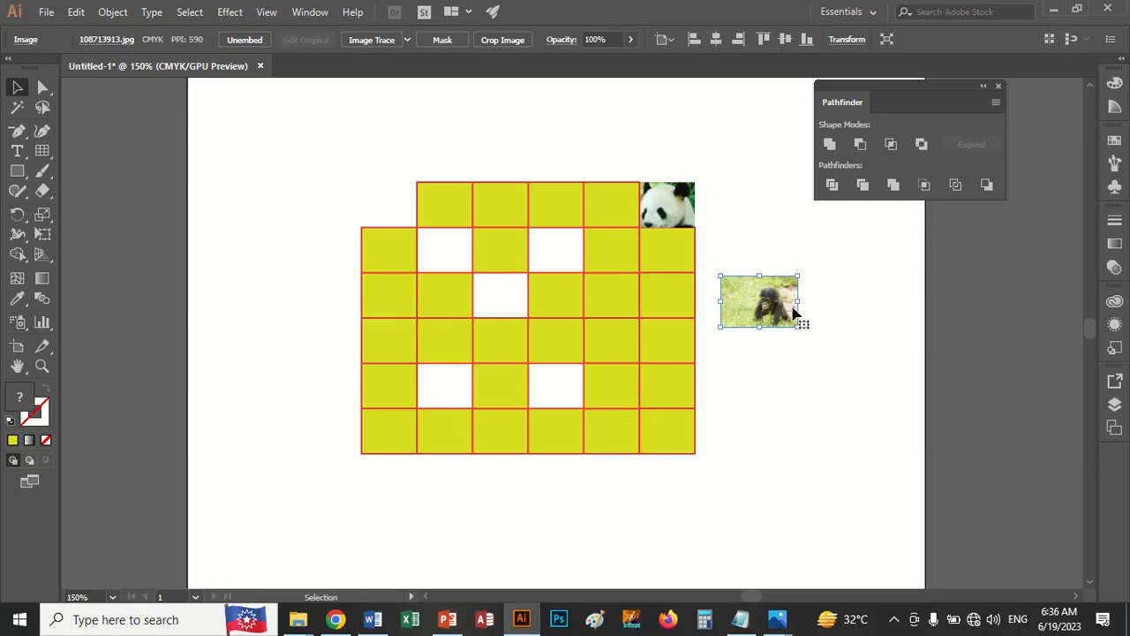
Step: Move the embedded ape image over the third row's last cell and send it to the back
drag(781, 311, 682, 306)
right_click(663, 300)
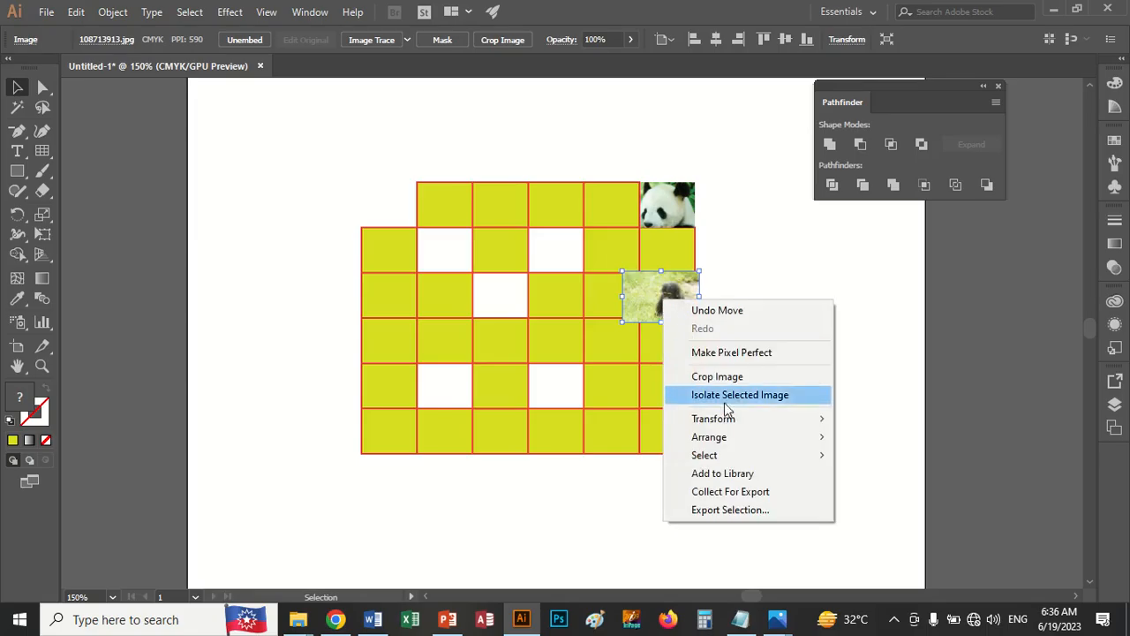
mouse_move(725, 422)
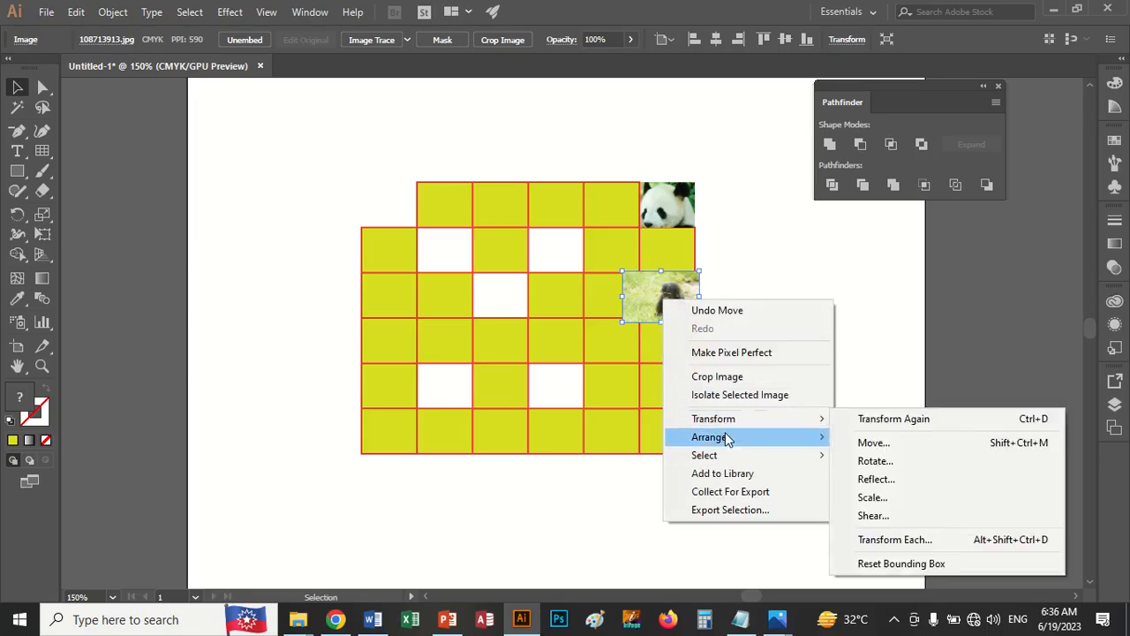
click(885, 492)
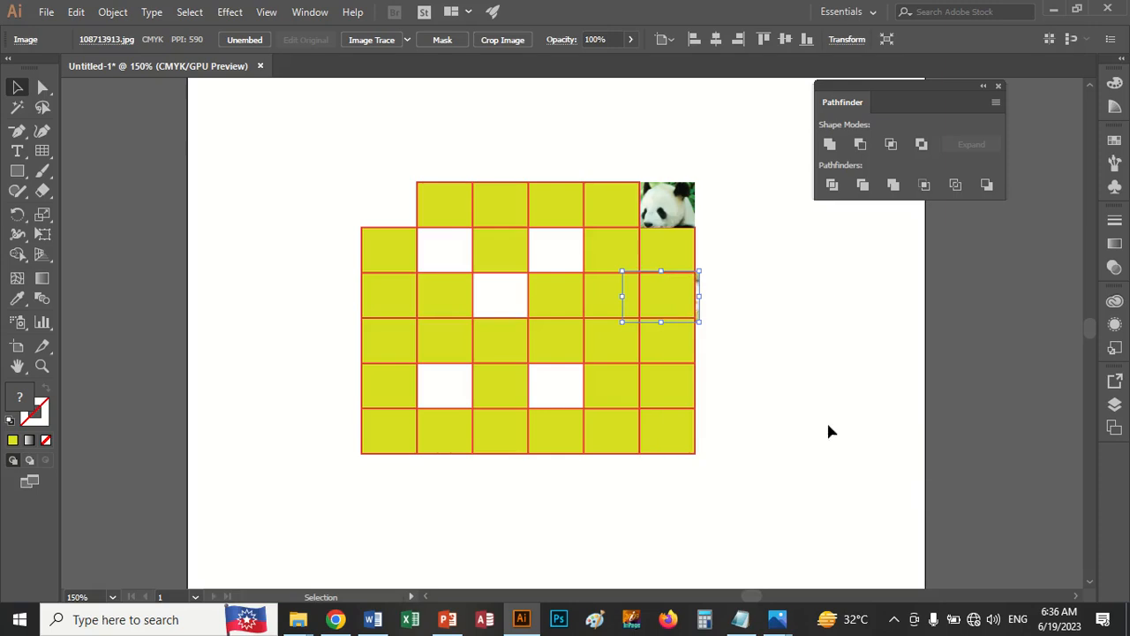
Step: Make a clipping mask from the third row's last cell and the ape image behind it, and deselect it
shift+click(668, 307)
right_click(668, 307)
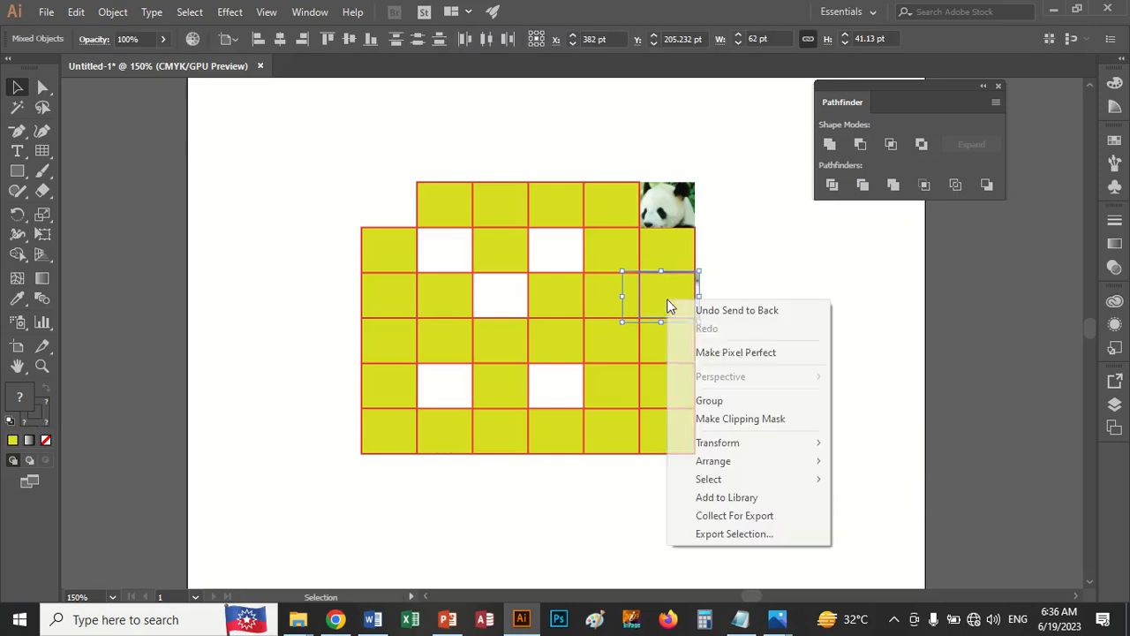
click(729, 422)
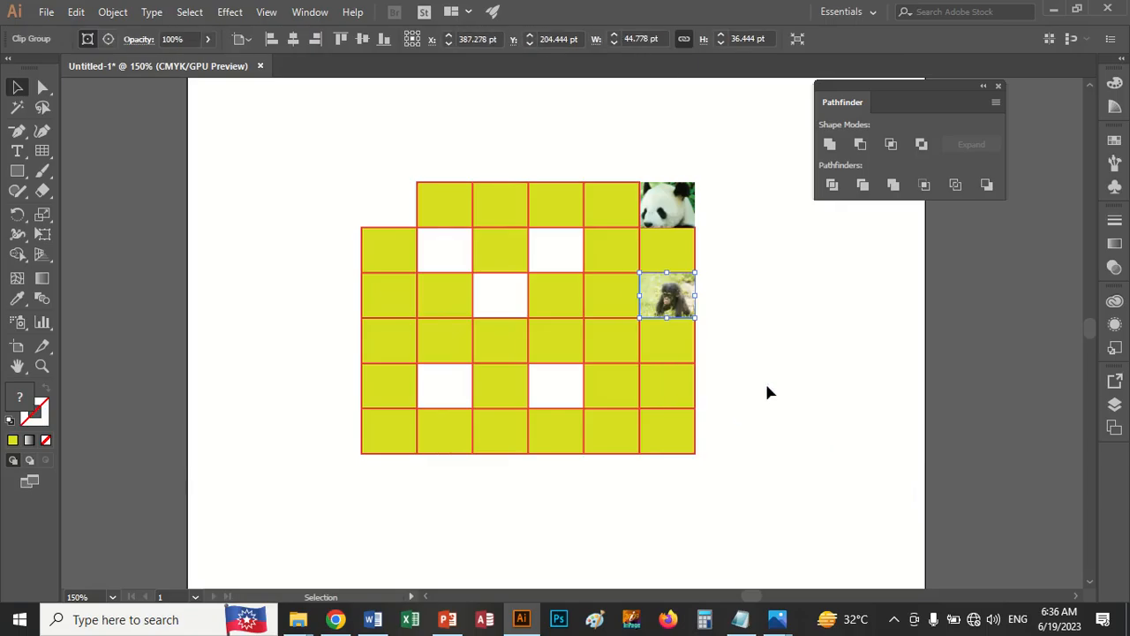
click(752, 387)
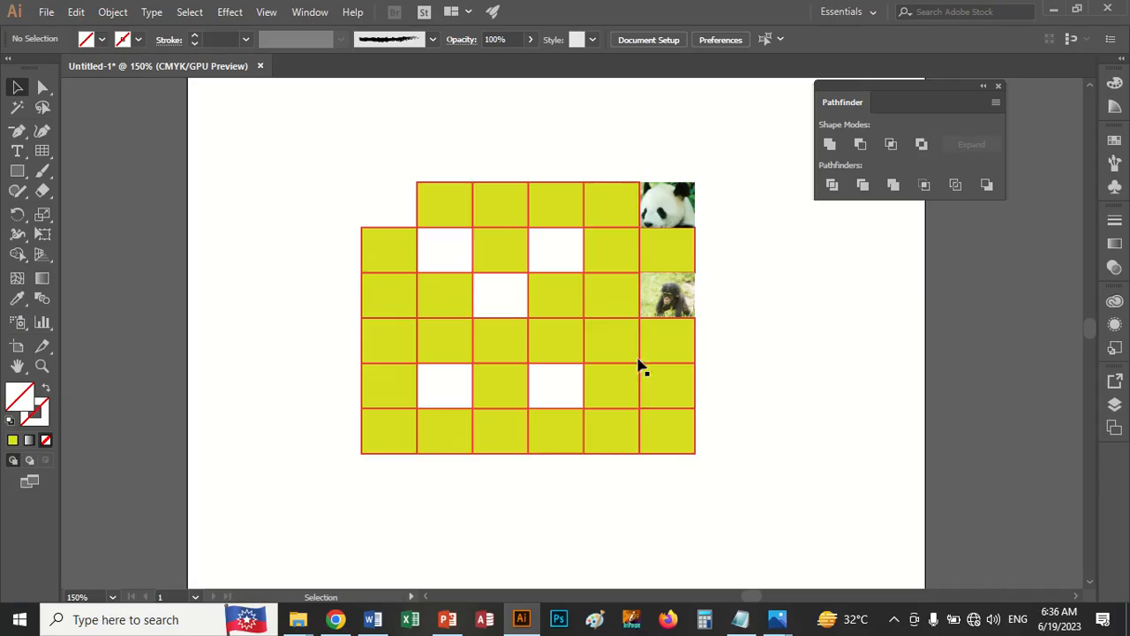
Step: Fill the third-row cell directly beside the clipped ape image with magenta
click(596, 306)
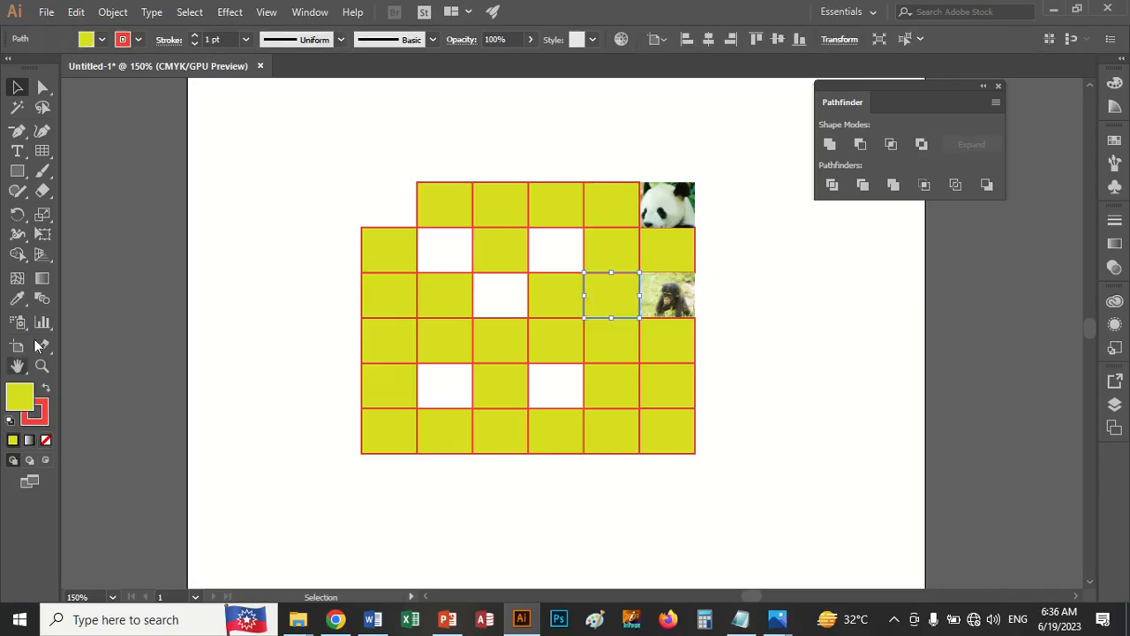
click(101, 40)
click(115, 67)
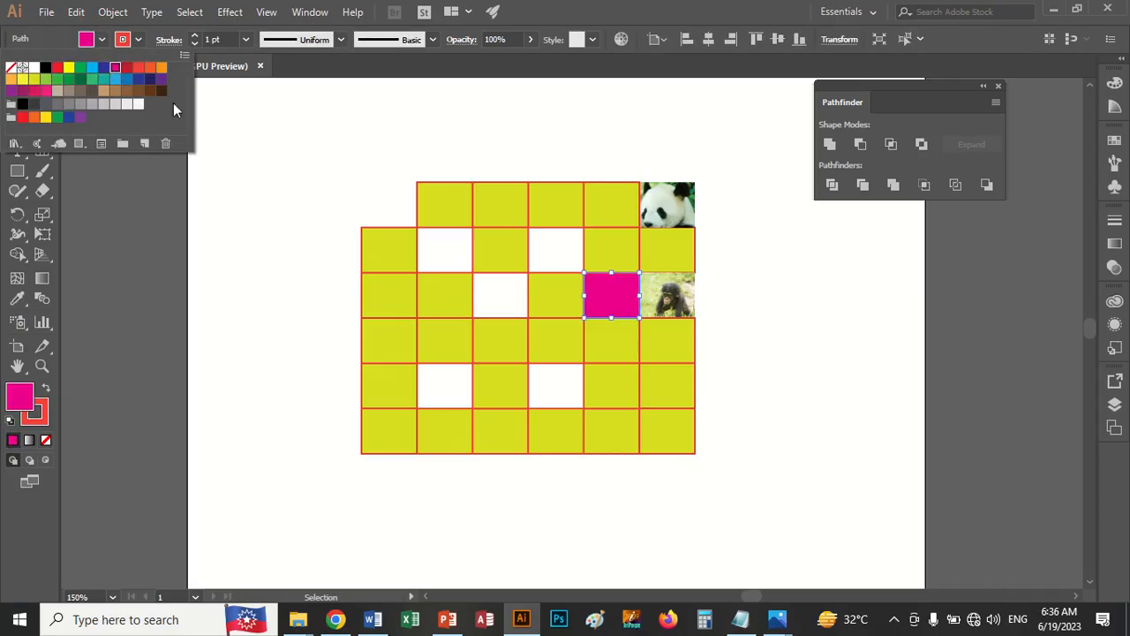
click(680, 256)
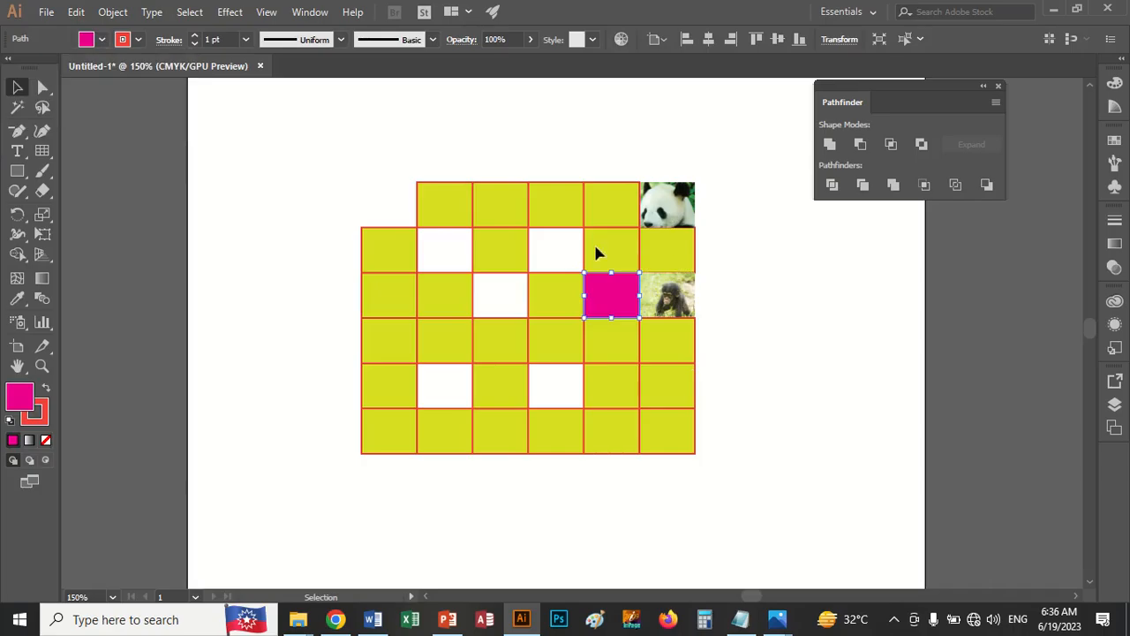
Step: Fill the cell between the panda and ape images with cyan blue and deselect it
click(658, 257)
click(102, 40)
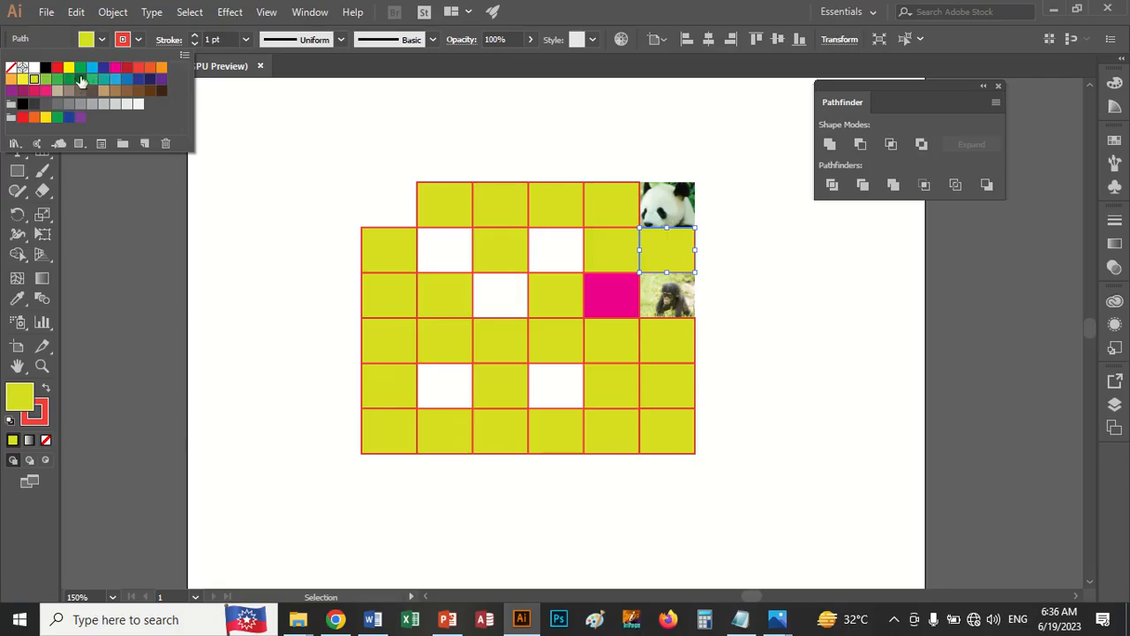
click(93, 68)
click(771, 409)
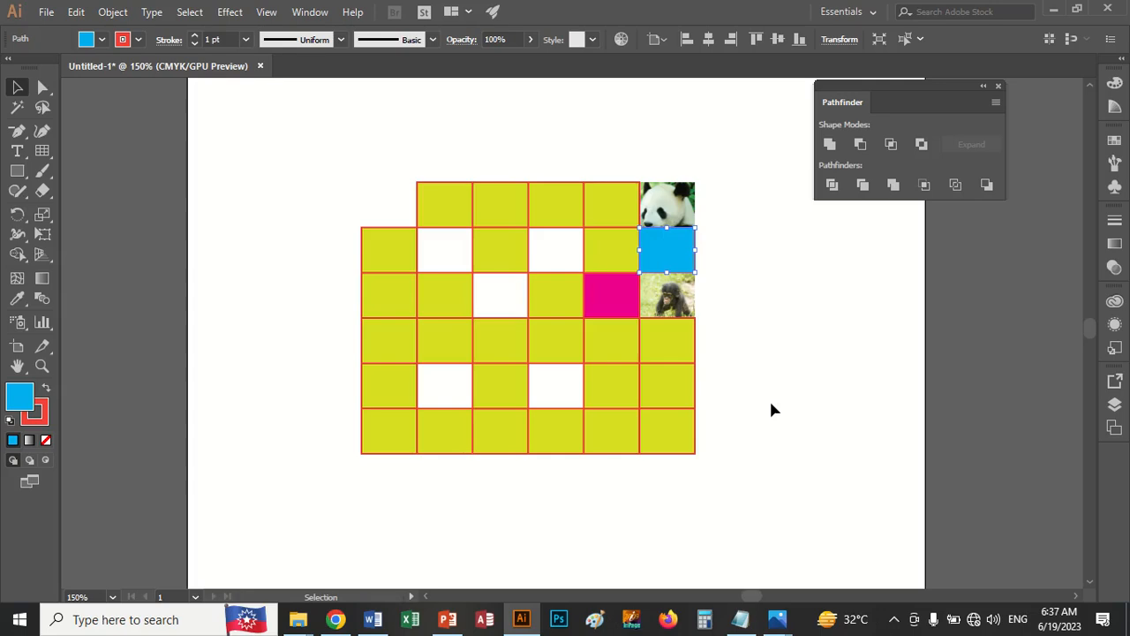
click(805, 267)
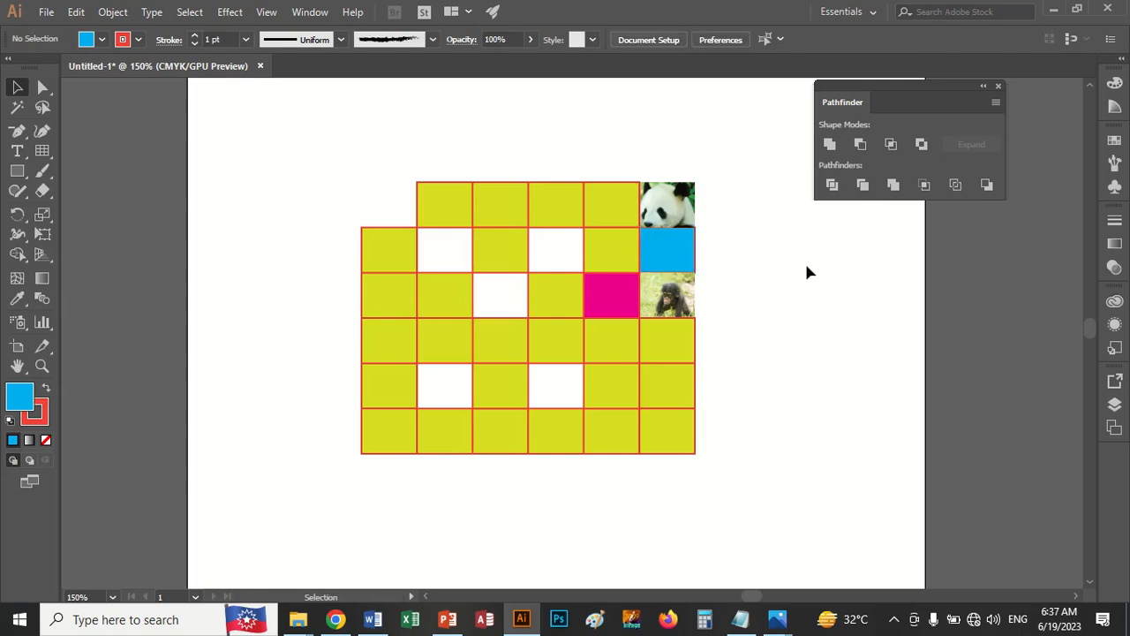
Step: Select the whole grid with its clipped images and delete it to clear the artboard
click(47, 158)
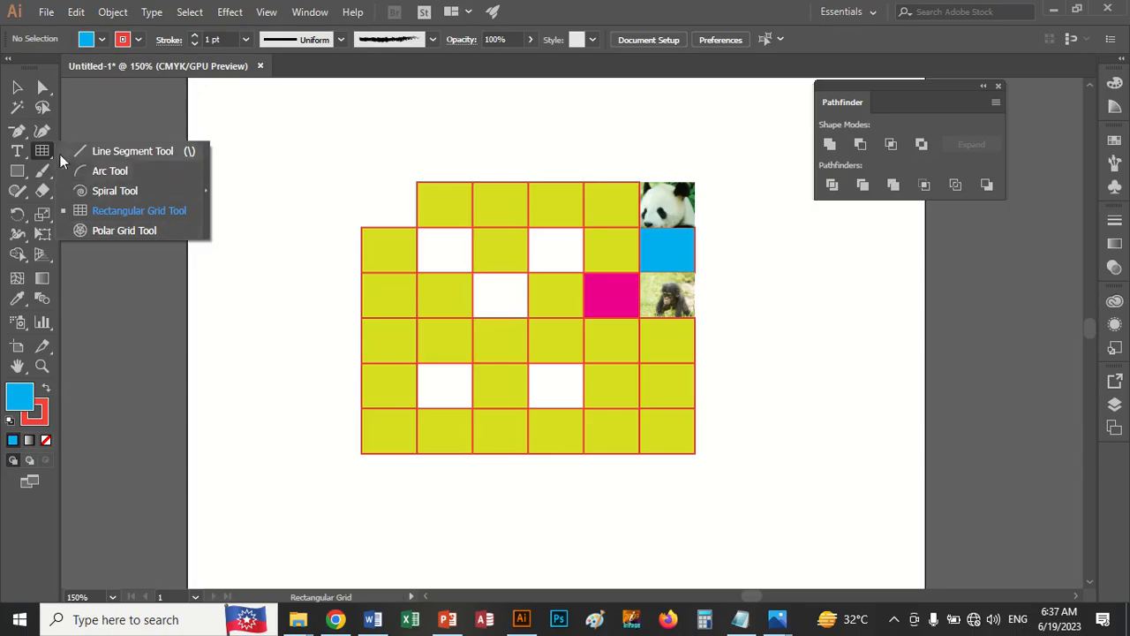
click(28, 175)
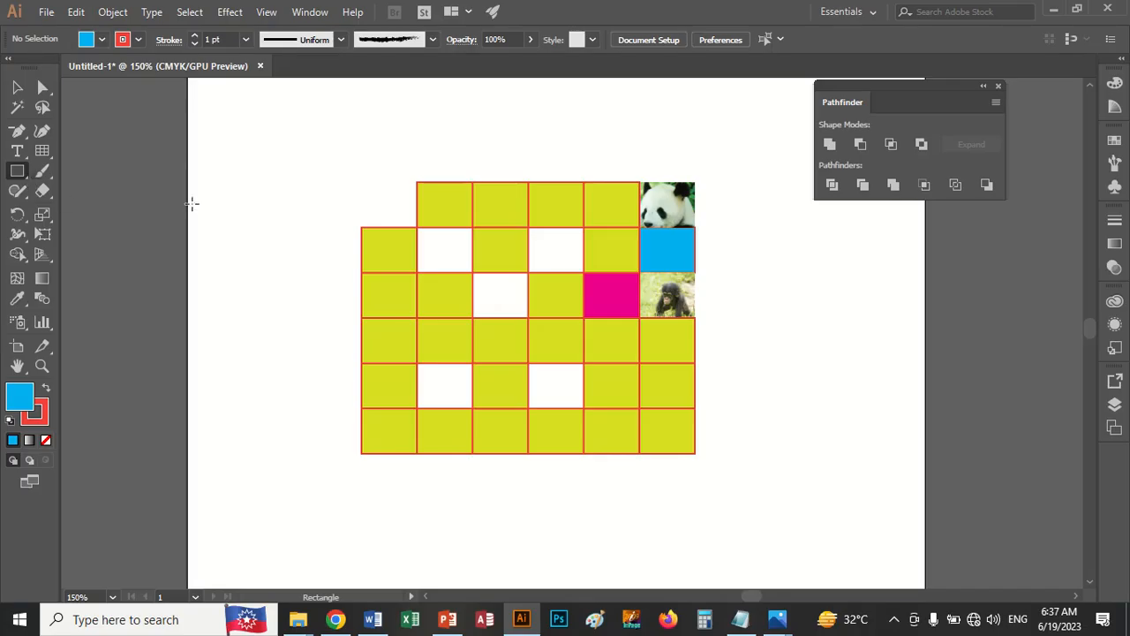
click(17, 88)
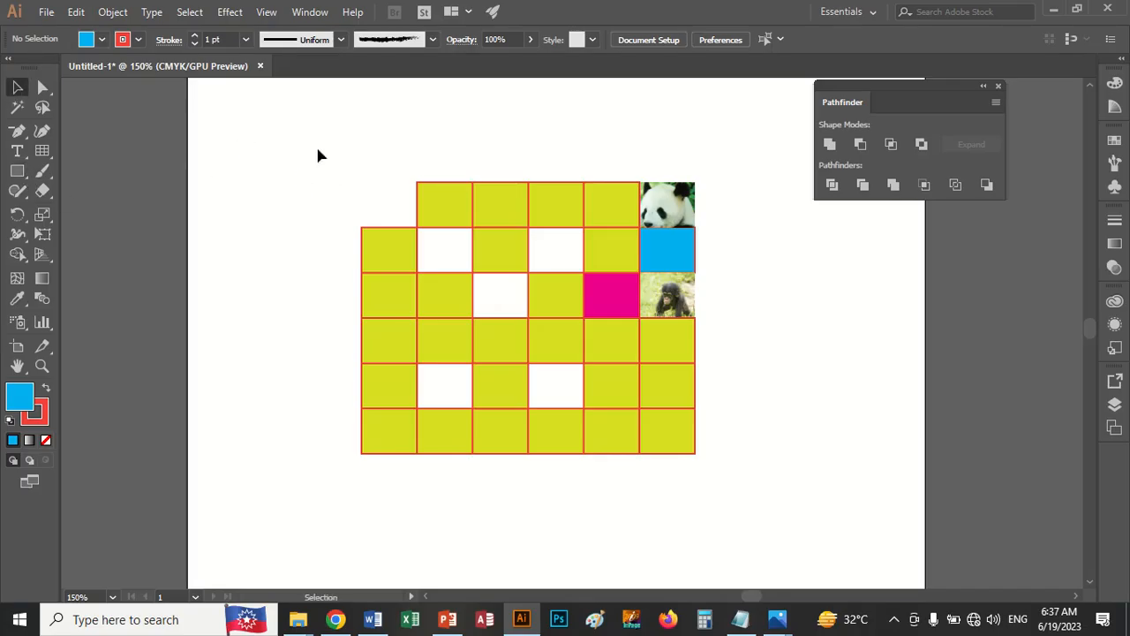
drag(319, 156, 777, 517)
key(Delete)
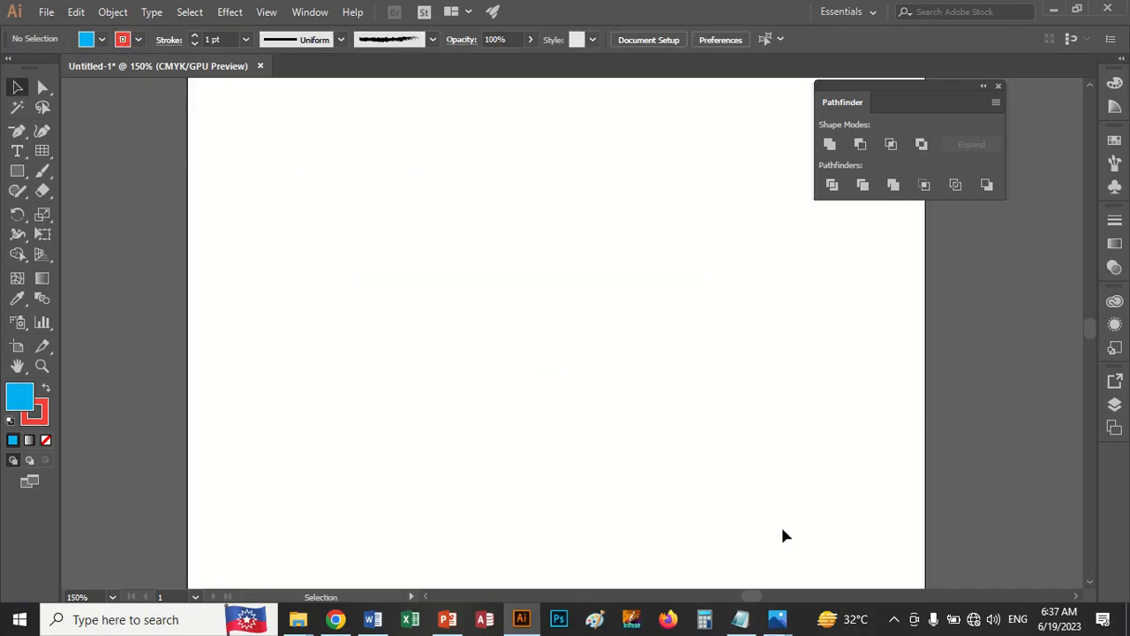
Step: Review the tool list in Line Segment.png in Photos and return to Illustrator
mouse_move(776, 618)
mouse_move(711, 558)
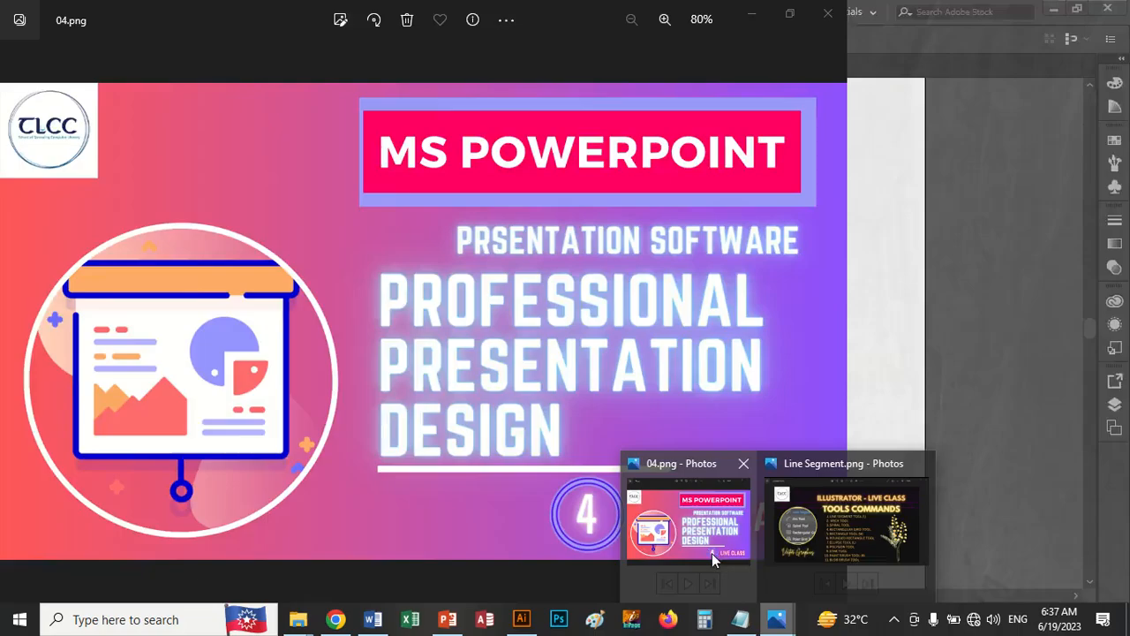
click(820, 530)
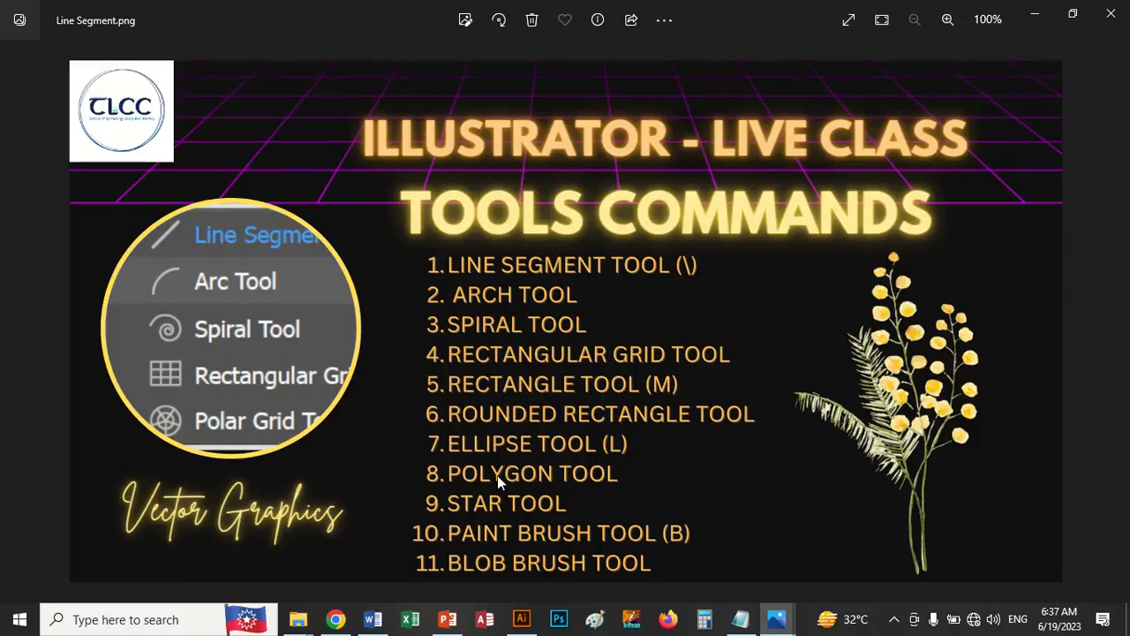
click(519, 619)
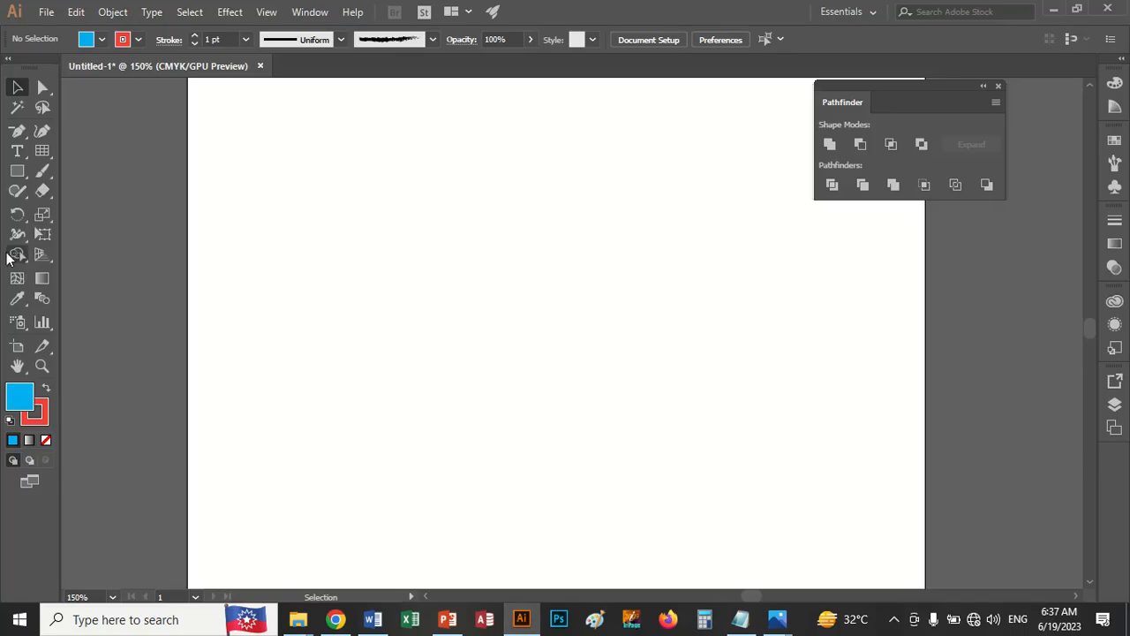
Step: Draw a blue rectangle about 183 × 169 pt on the artboard and give its stroke a double-bulge variable width profile
drag(18, 171, 82, 175)
drag(348, 227, 575, 436)
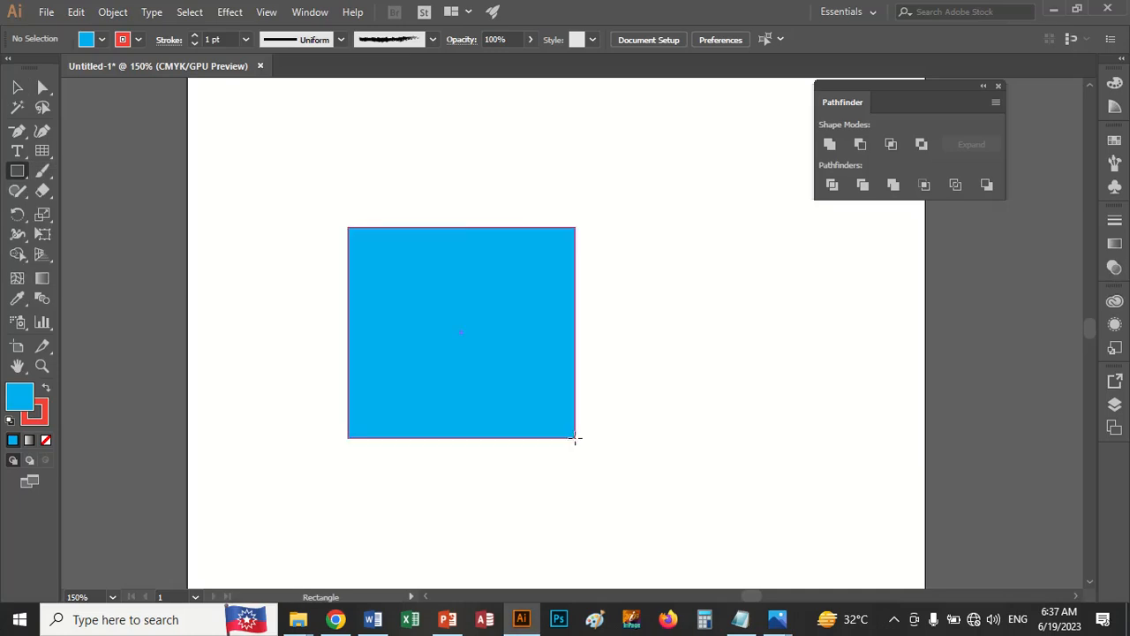
click(341, 43)
click(296, 109)
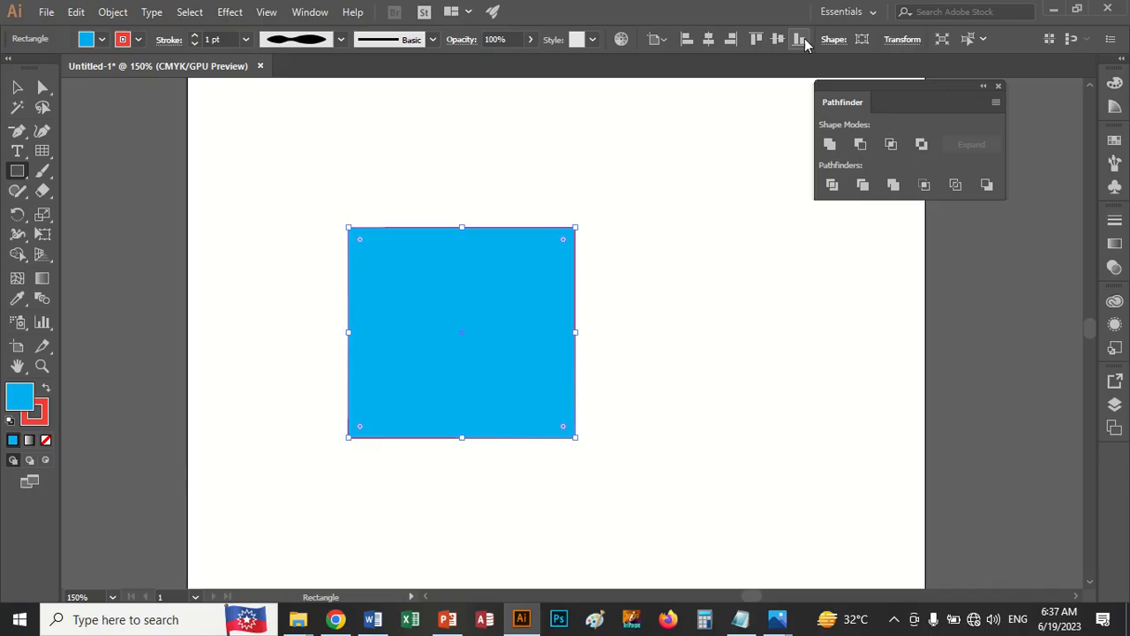
Step: Check the rectangle's width among its Transform values, and enlarge the rectangle by pulling its lower-right corner outward
click(909, 40)
click(879, 67)
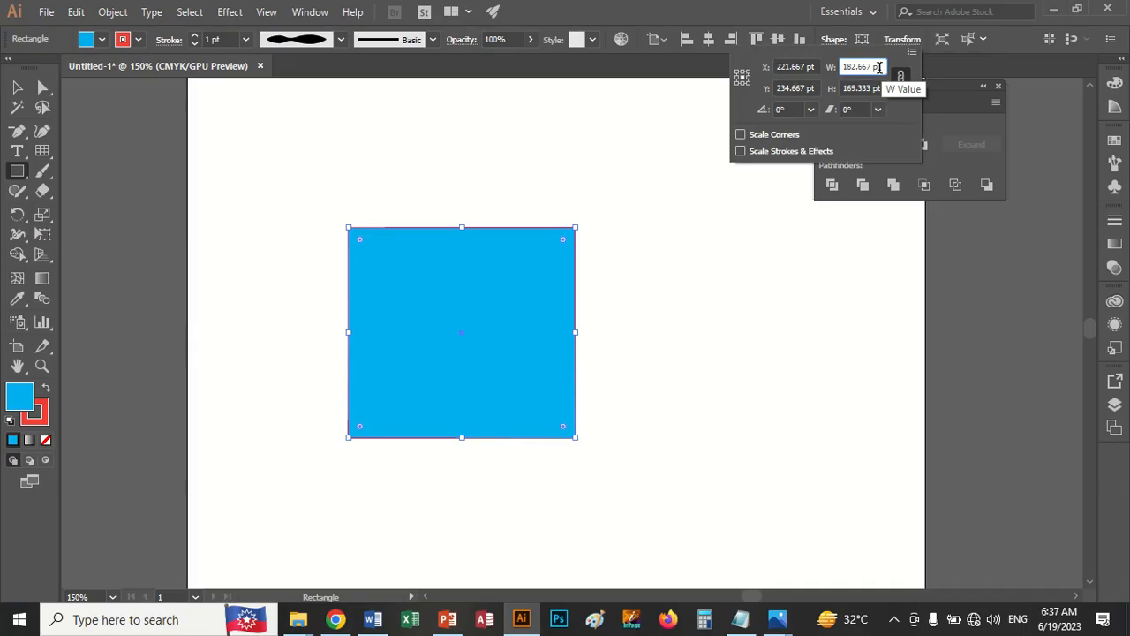
double_click(879, 67)
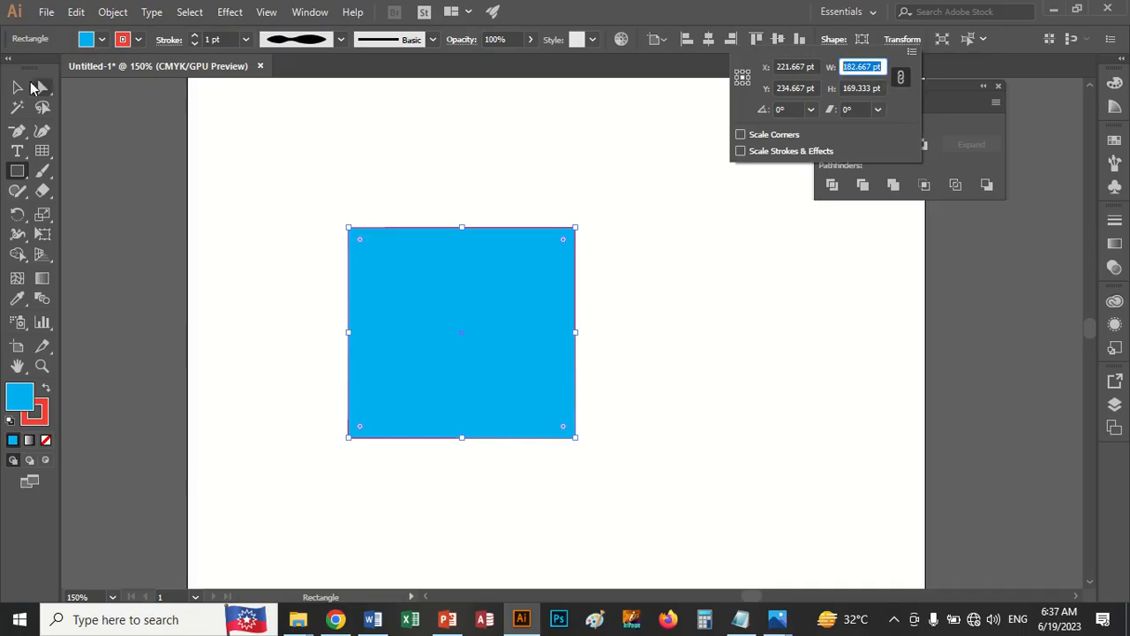
click(16, 91)
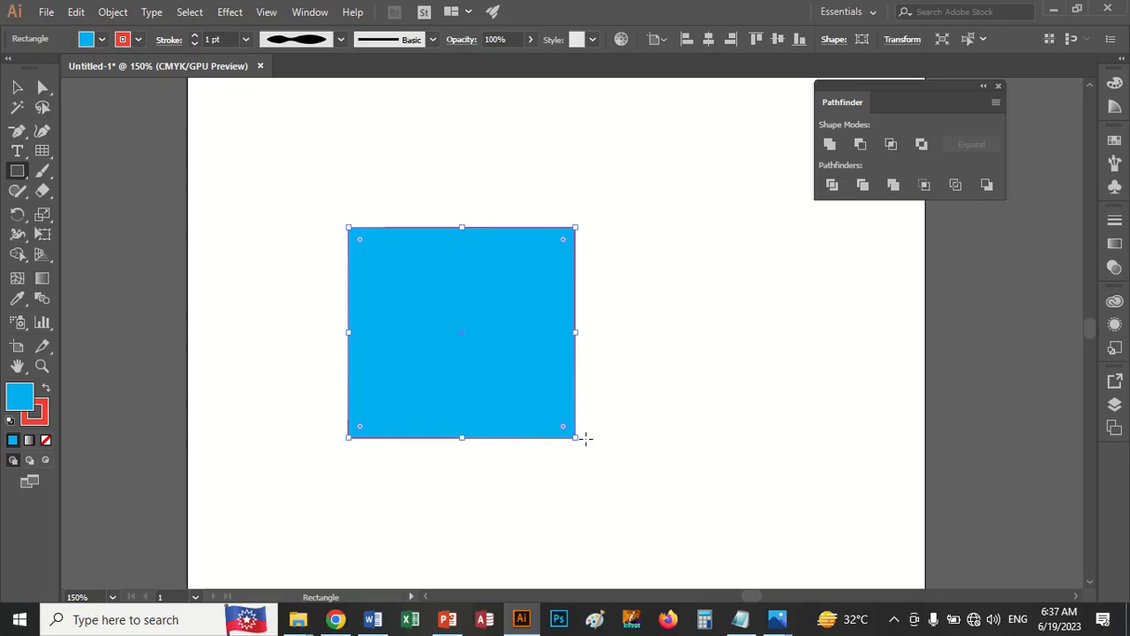
drag(576, 439, 631, 474)
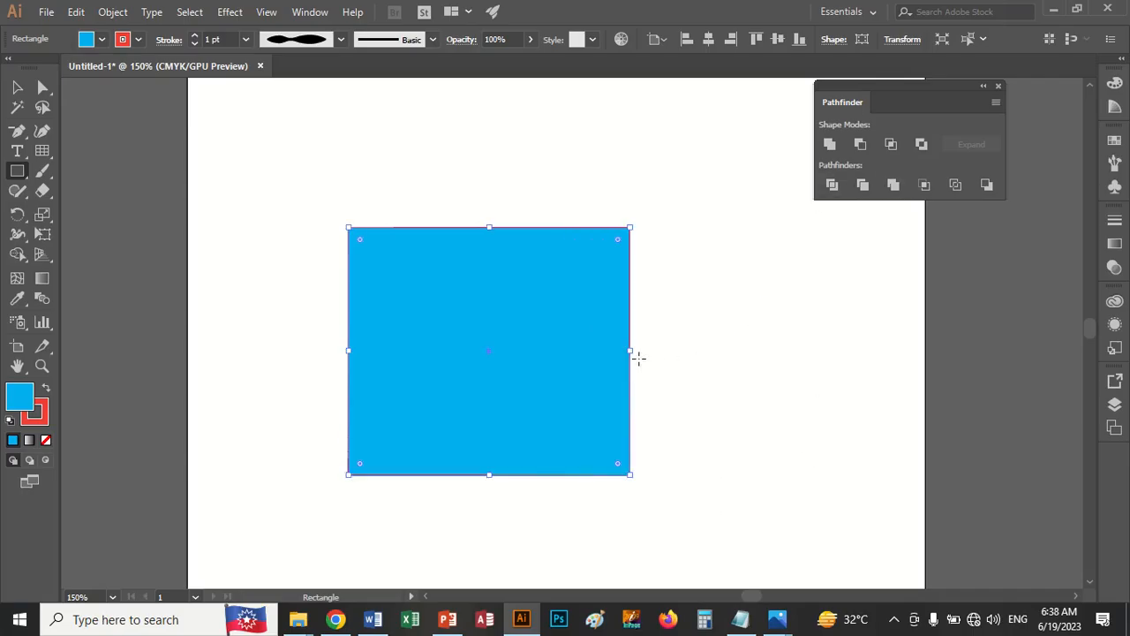
Step: Draw an eight-sided polygon above the rectangle's upper-left corner, reducing the sides to three and raising them to eight while drawing
click(18, 172)
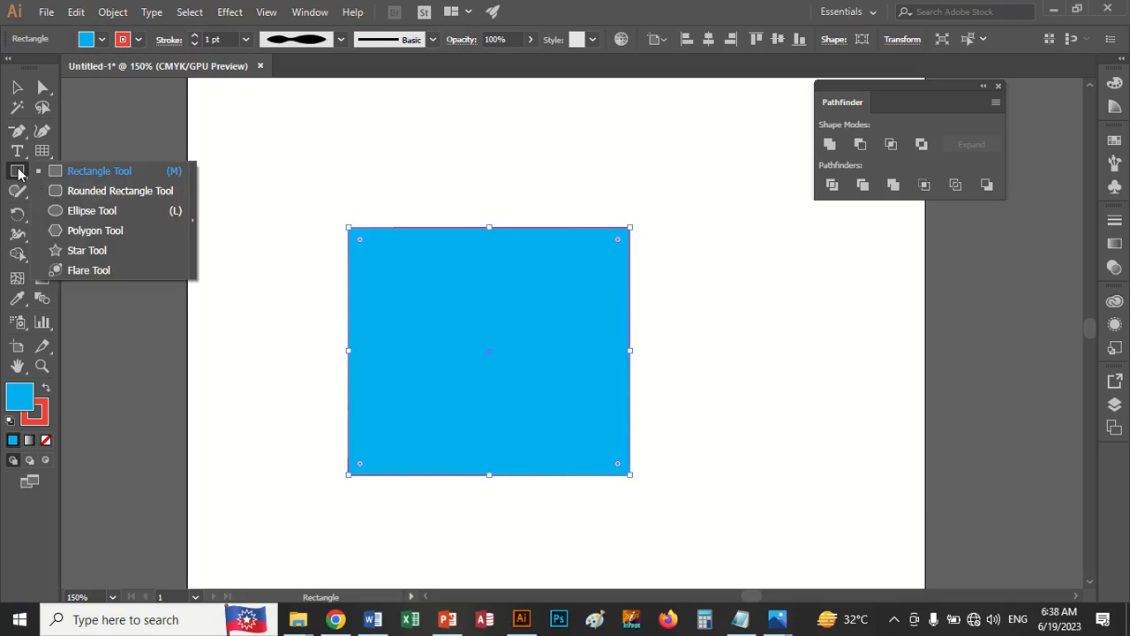
click(88, 231)
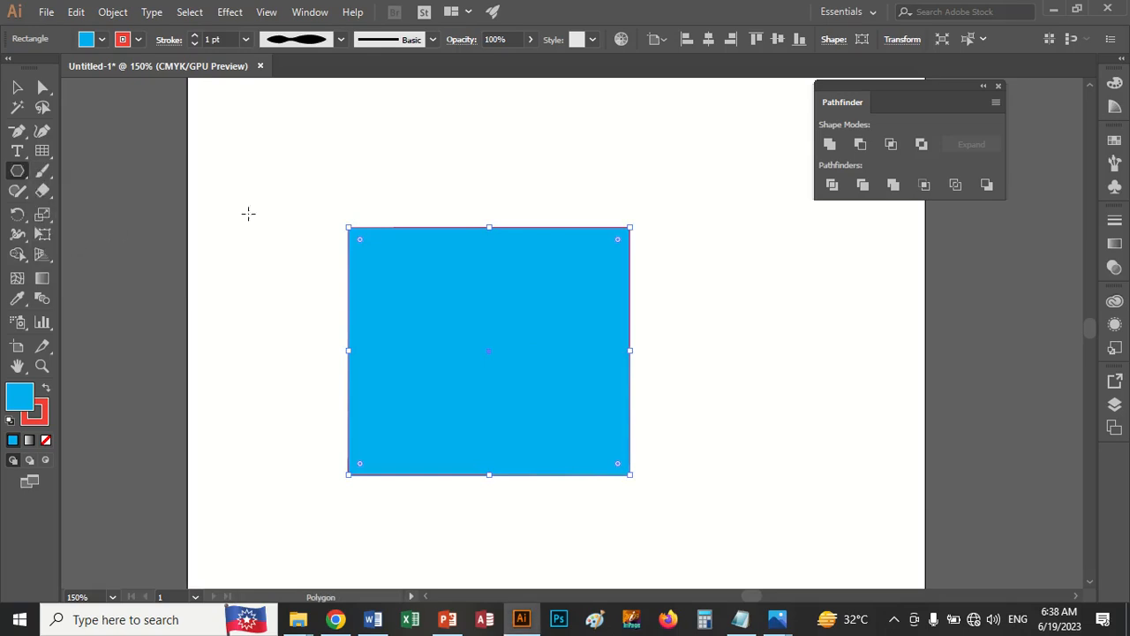
mouse_move(392, 166)
mouse_down()
mouse_move(452, 234)
mouse_move(448, 188)
mouse_up()
key(Down)
key(Down)
key(Down)
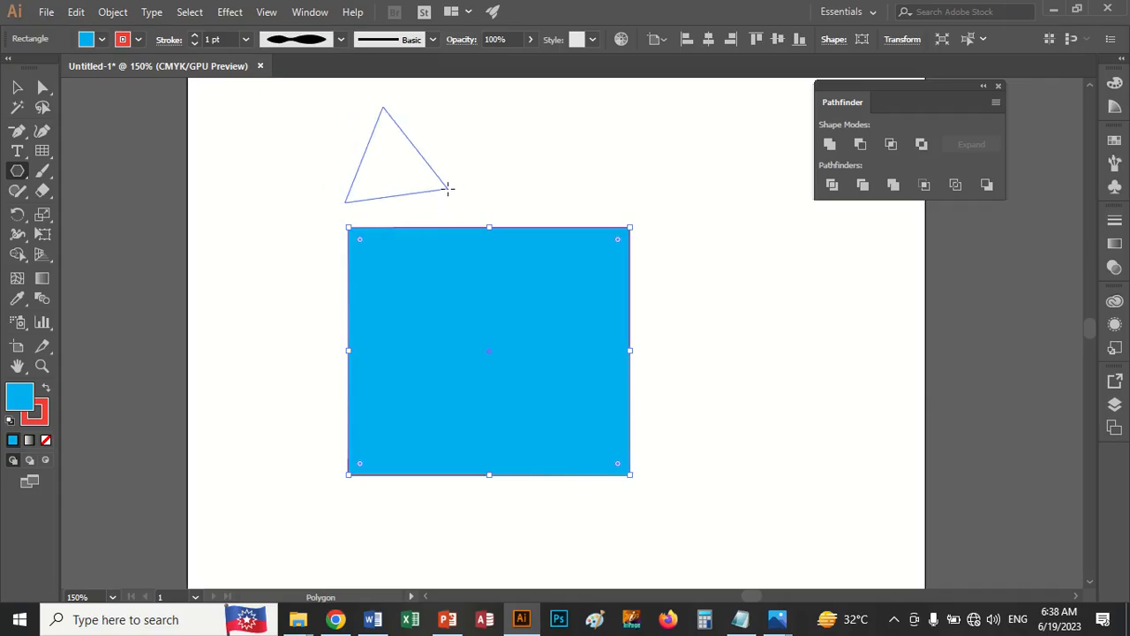
key(Up)
key(Up)
key(Up)
key(Up)
key(Up)
drag(448, 188, 448, 188)
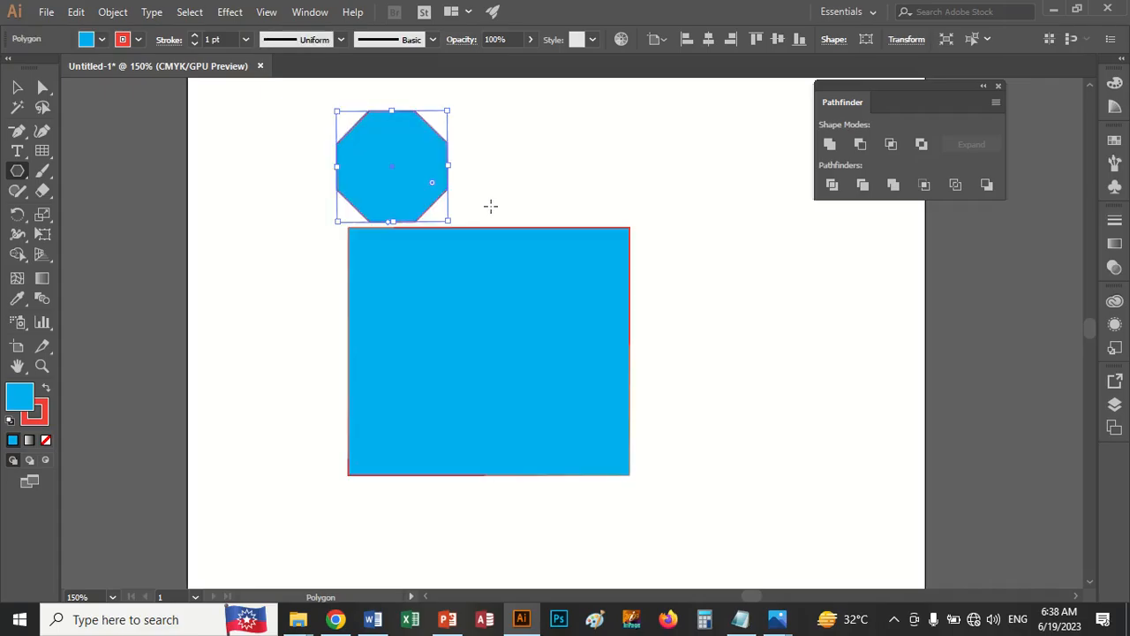
Step: Create an 11-sided polygon with a 48.1572 pt radius beside the octagon, overlapping the large rectangle's upper edge
click(540, 185)
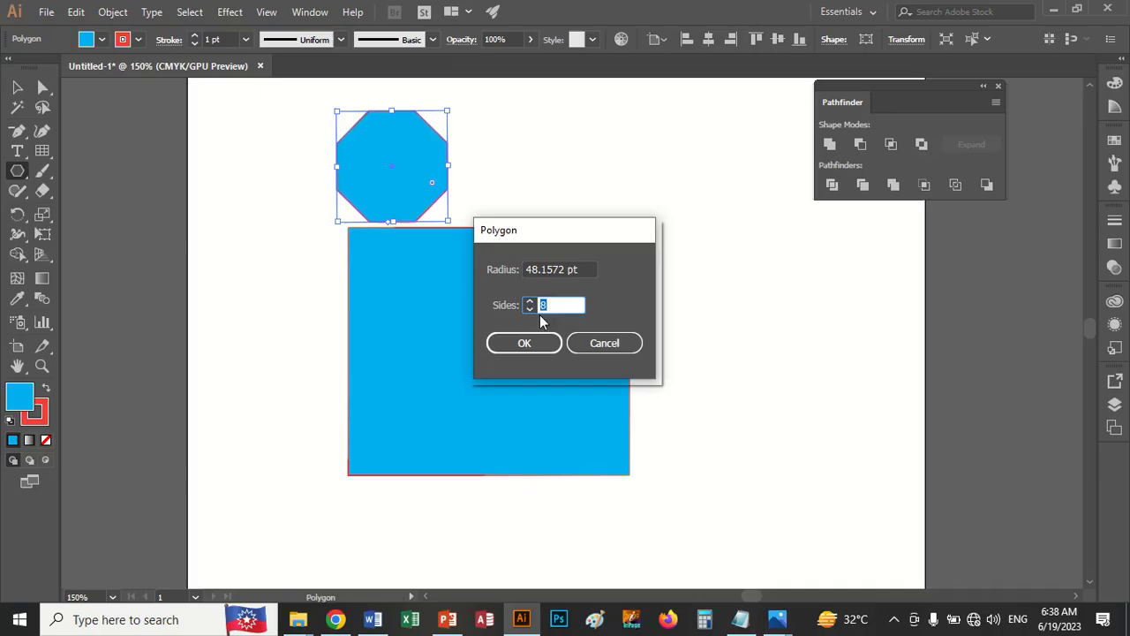
text(11)
click(534, 343)
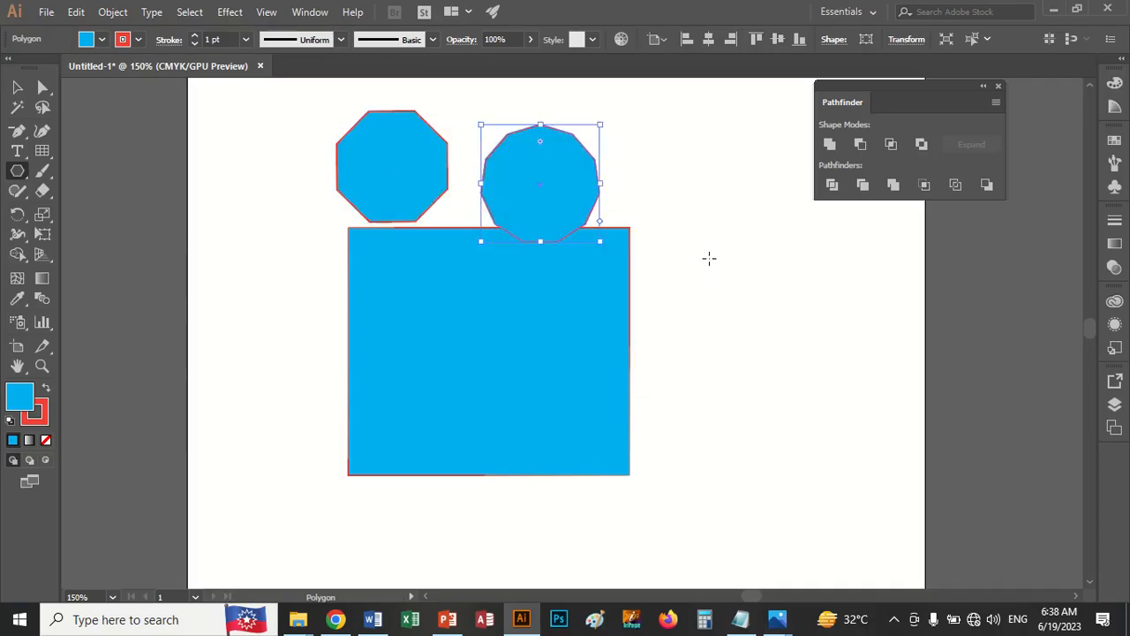
Step: Draw a small four-sided polygon beyond the large rectangle's upper-right corner, reducing the number of sides while drawing
drag(701, 255, 729, 282)
key(Down)
key(Down)
key(Down)
key(Down)
key(Down)
key(Down)
key(Down)
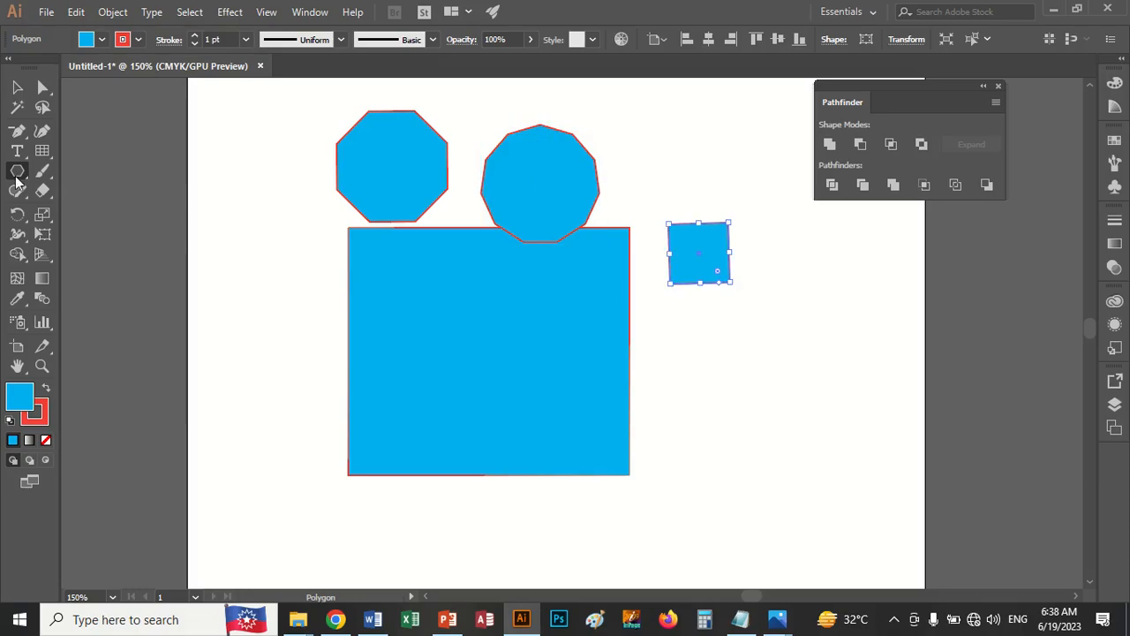
Step: Draw a six-pointed star below the small square, varying the point count while drawing, and check the Star options without applying them
drag(16, 177, 95, 247)
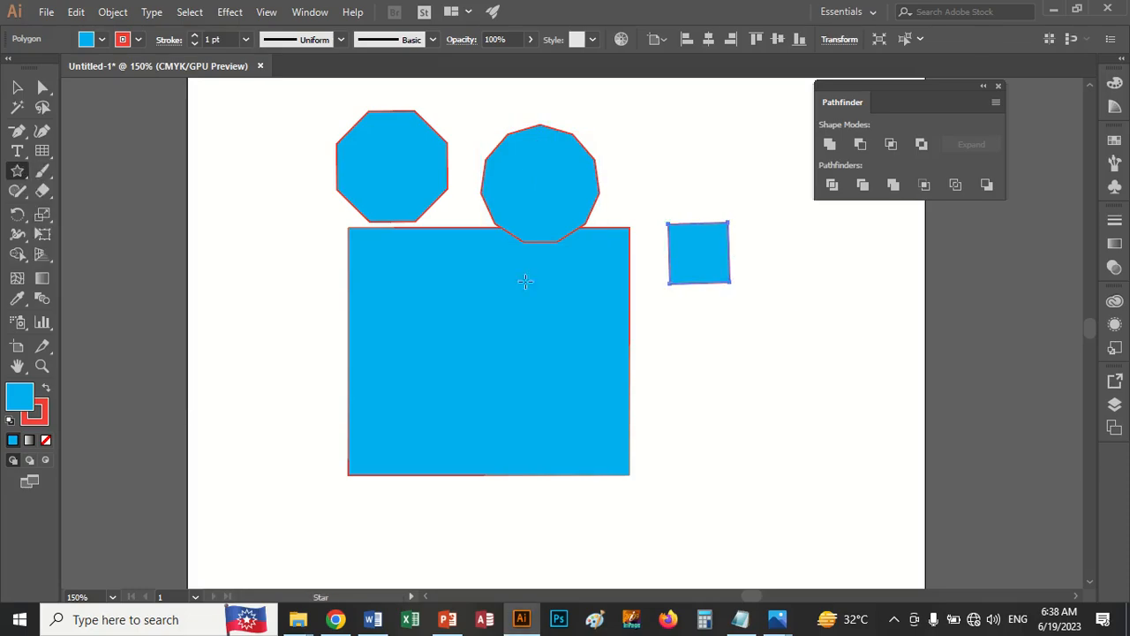
drag(689, 330, 746, 378)
key(Down)
key(Down)
key(Up)
key(Up)
click(790, 361)
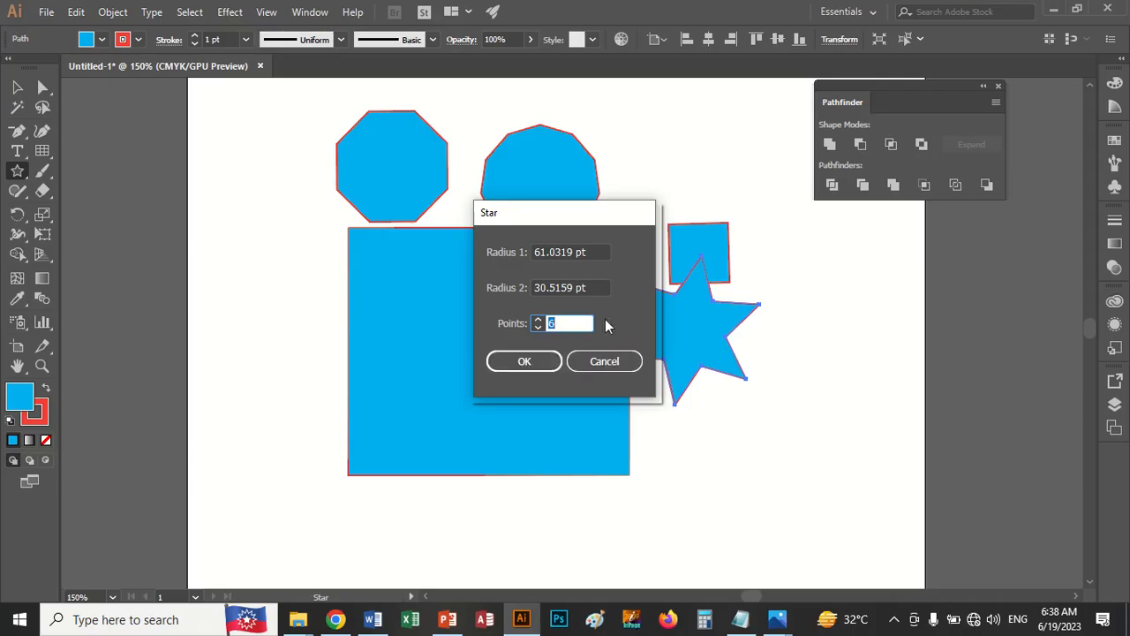
click(601, 367)
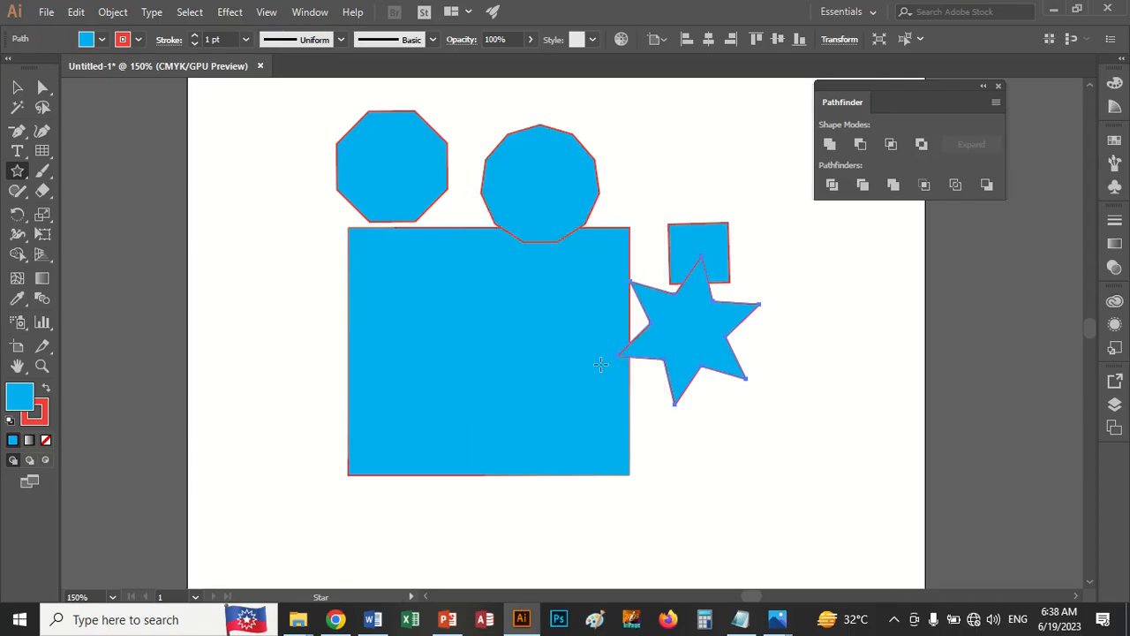
click(27, 176)
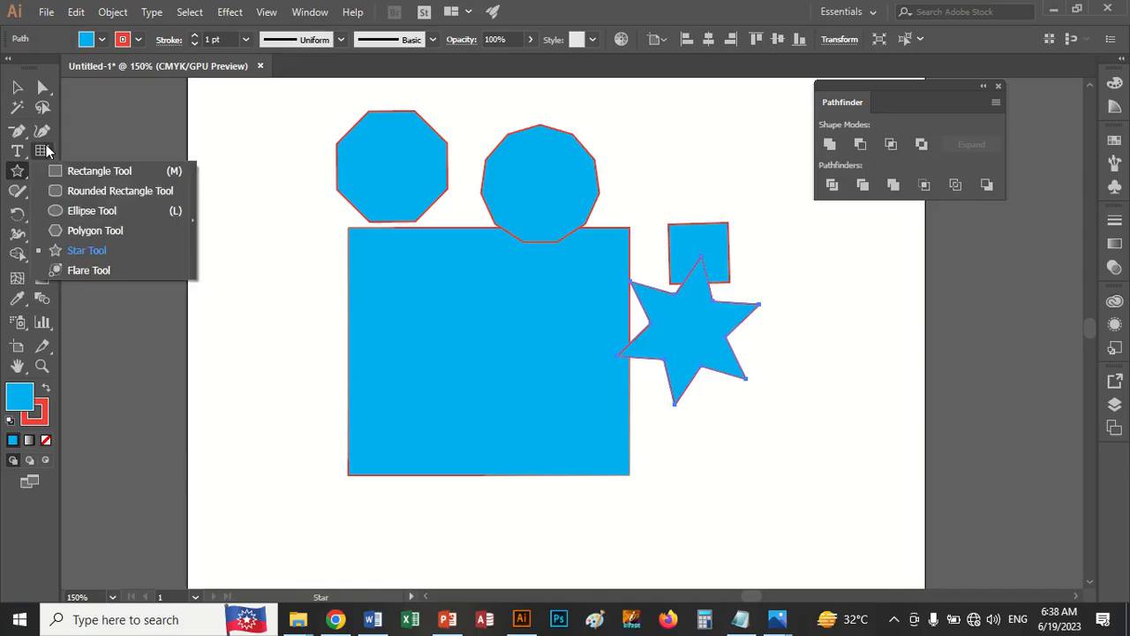
click(46, 151)
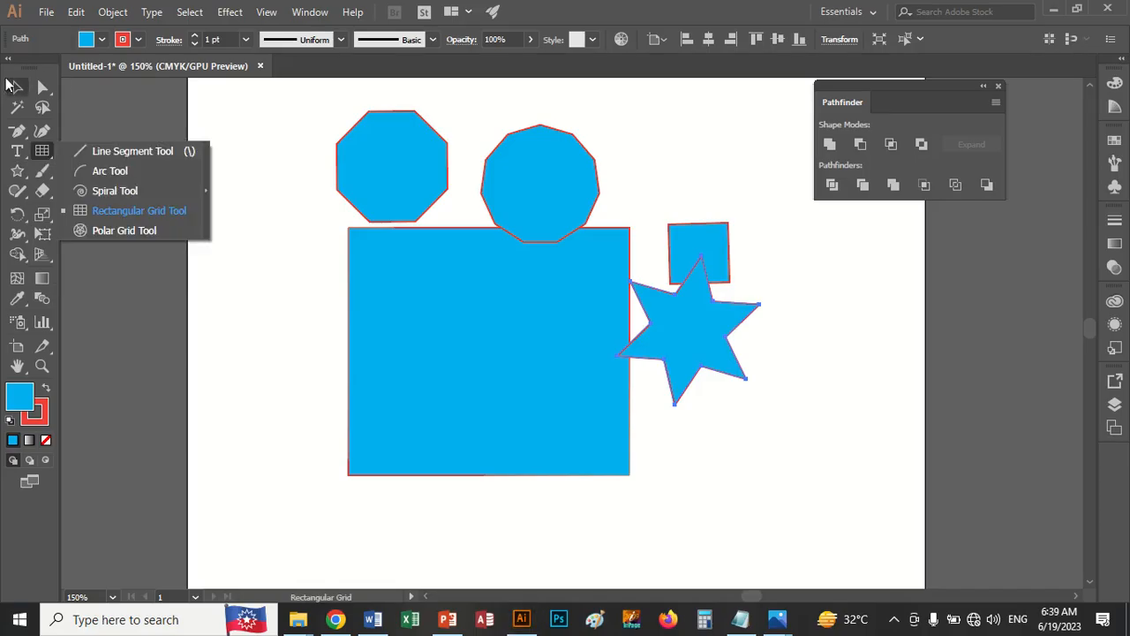
click(16, 87)
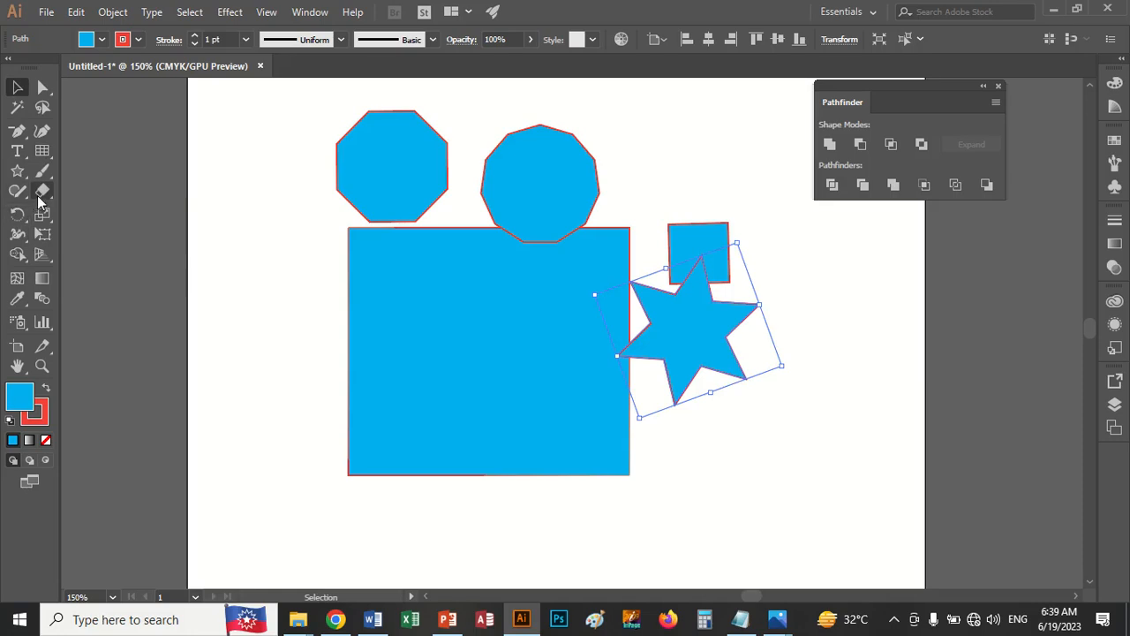
Step: Clear all the shapes from the artboard and paint two curved red strokes with the Paintbrush tool's rough charcoal-like brush
drag(43, 172, 90, 174)
key(ctrl+a)
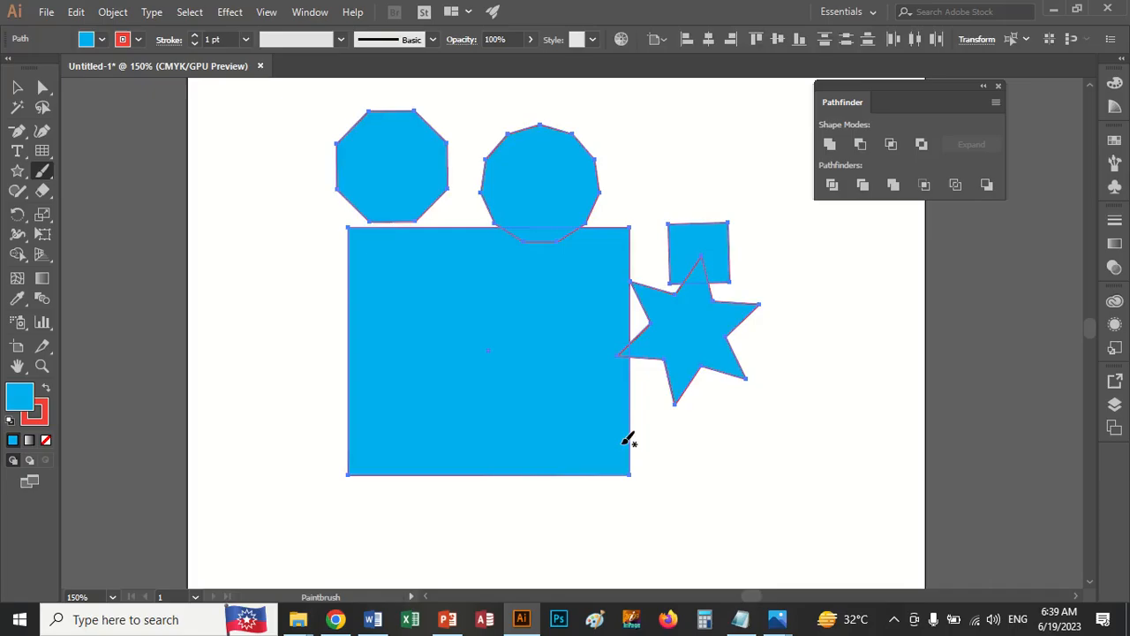
key(Delete)
mouse_move(537, 334)
mouse_down()
mouse_move(545, 245)
mouse_move(588, 220)
mouse_move(698, 280)
mouse_up()
mouse_move(615, 335)
mouse_down()
mouse_move(645, 419)
mouse_move(571, 558)
mouse_up()
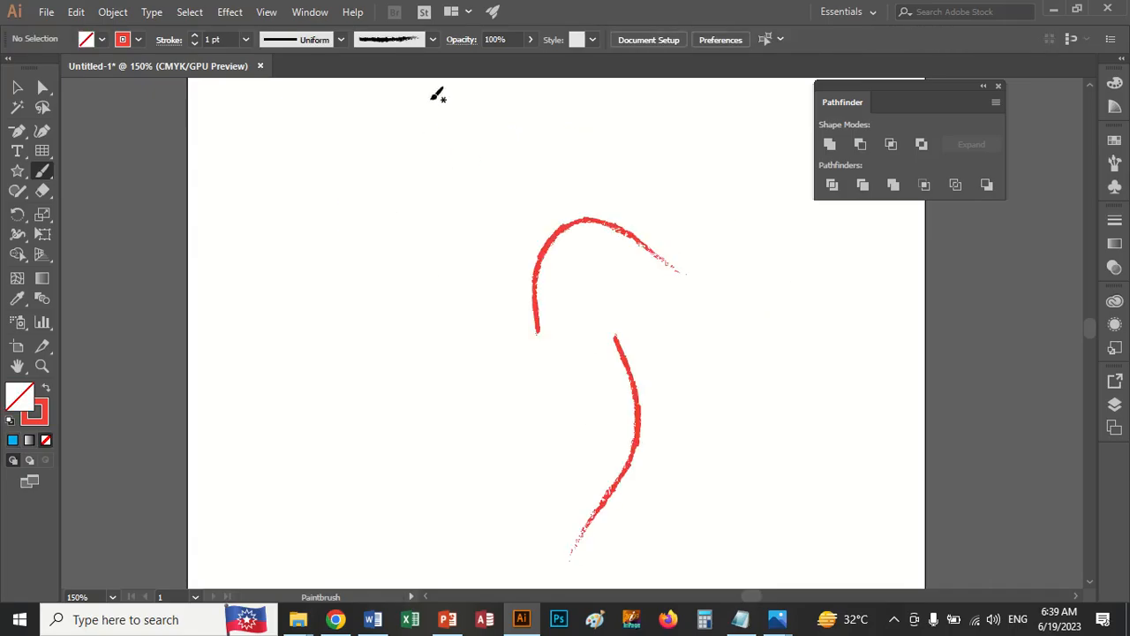
Step: Choose the 5 pt. Round brush and paint two long, steep red strokes on the left half of the artboard
click(432, 39)
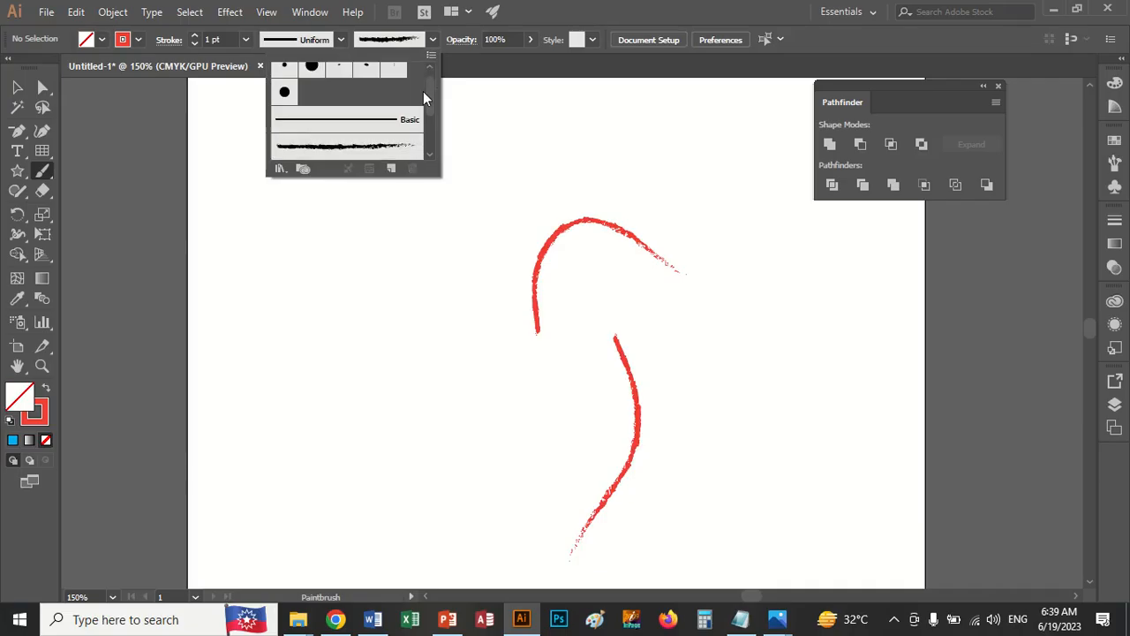
scroll(429, 85, up, 1)
click(285, 75)
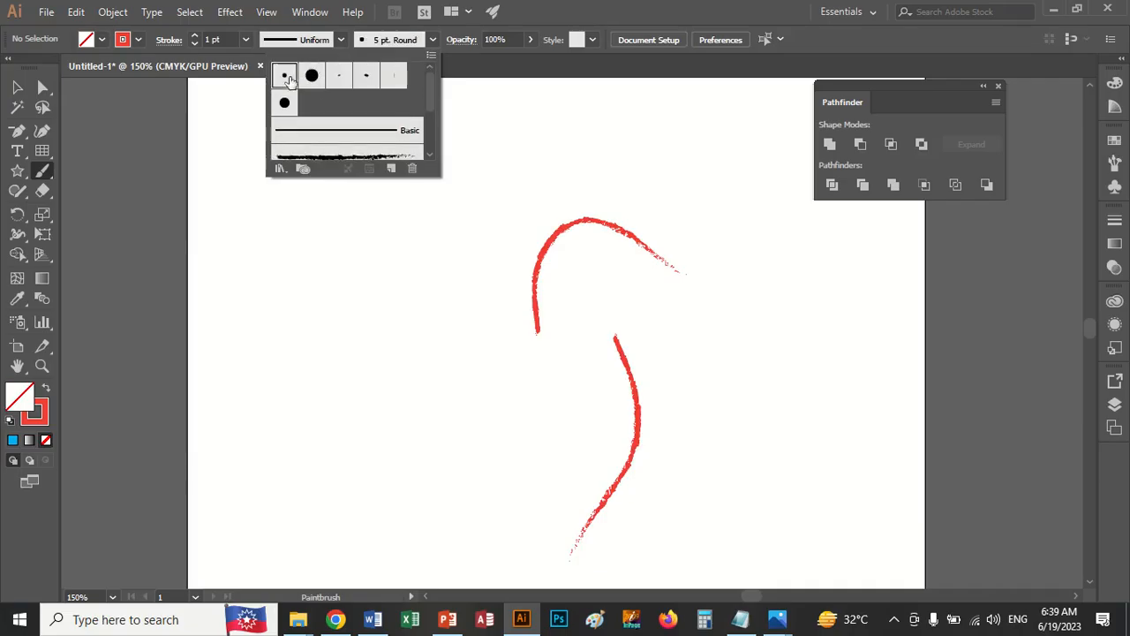
click(465, 235)
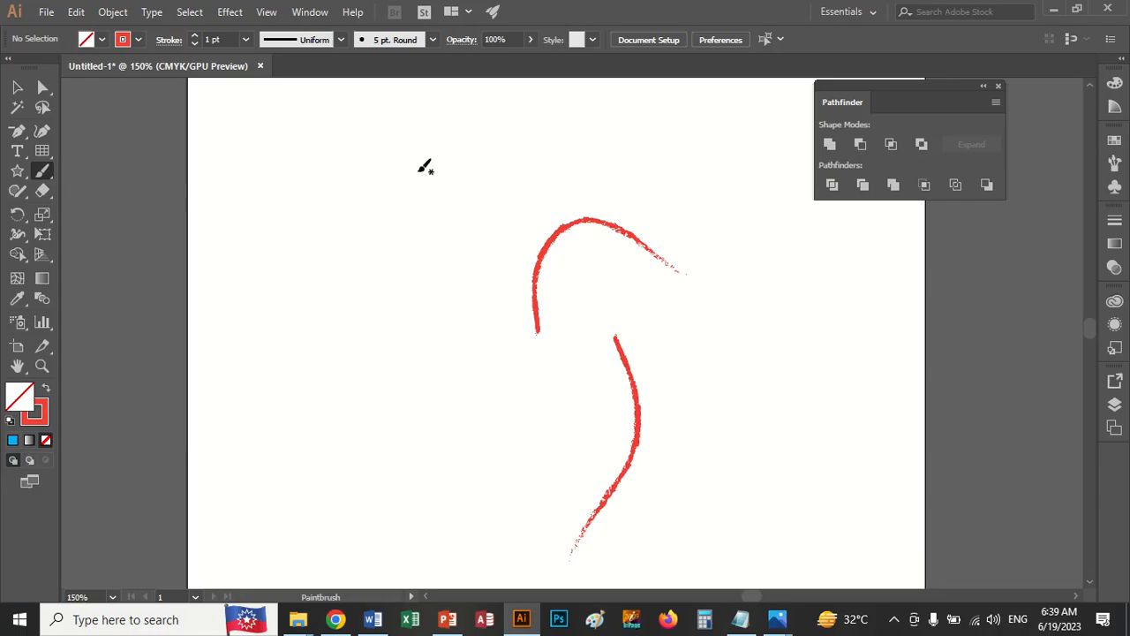
drag(417, 169, 446, 402)
drag(305, 261, 385, 432)
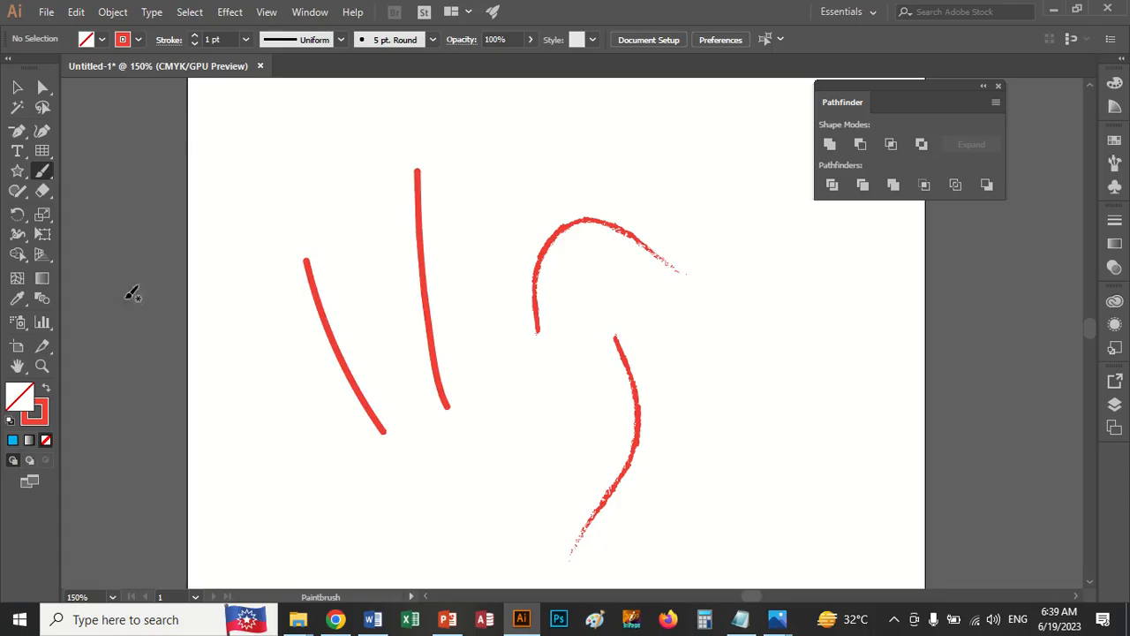
Step: Draw a curved Blob Brush stroke above the two smooth red lines and give the shape a 4 pt magenta outline
drag(47, 167, 87, 186)
mouse_move(304, 174)
mouse_down()
mouse_move(326, 140)
mouse_move(483, 149)
mouse_up()
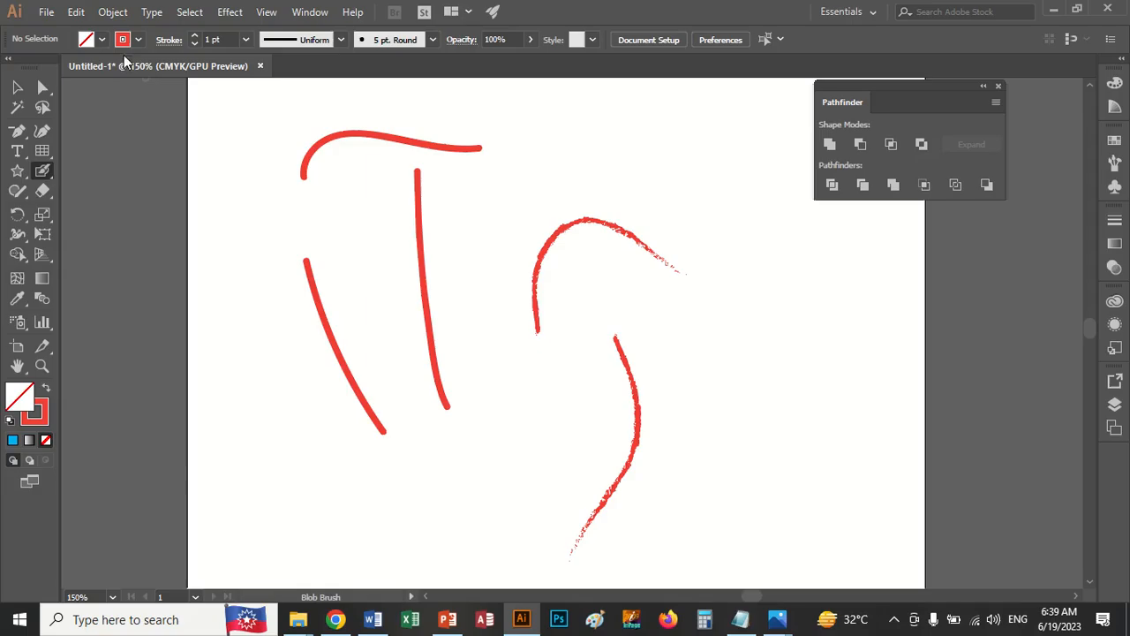
click(17, 88)
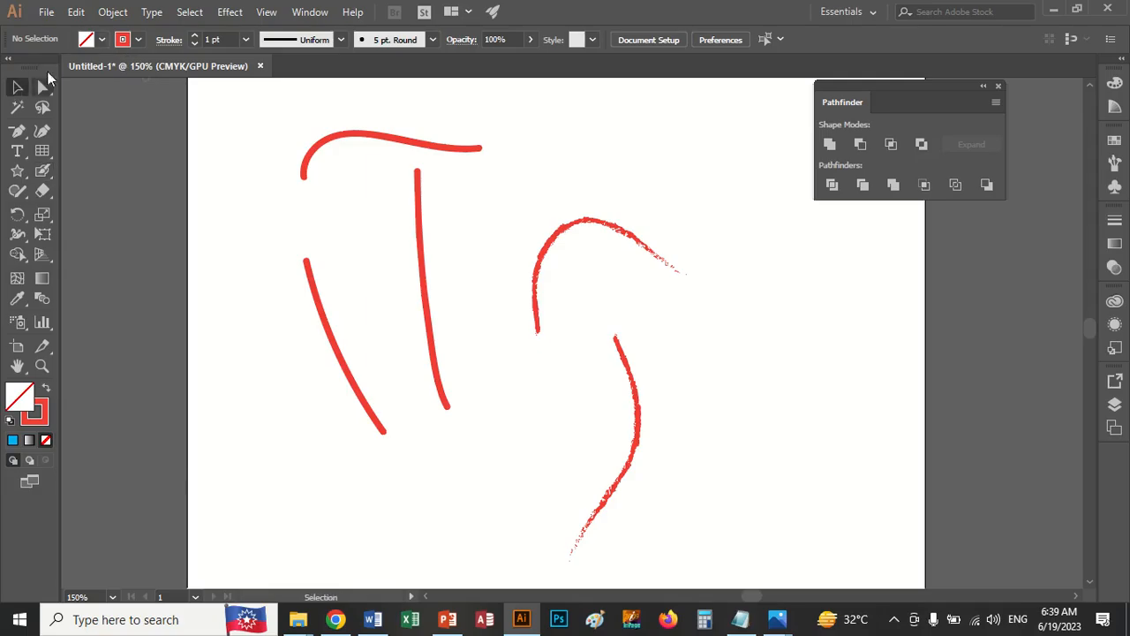
click(334, 137)
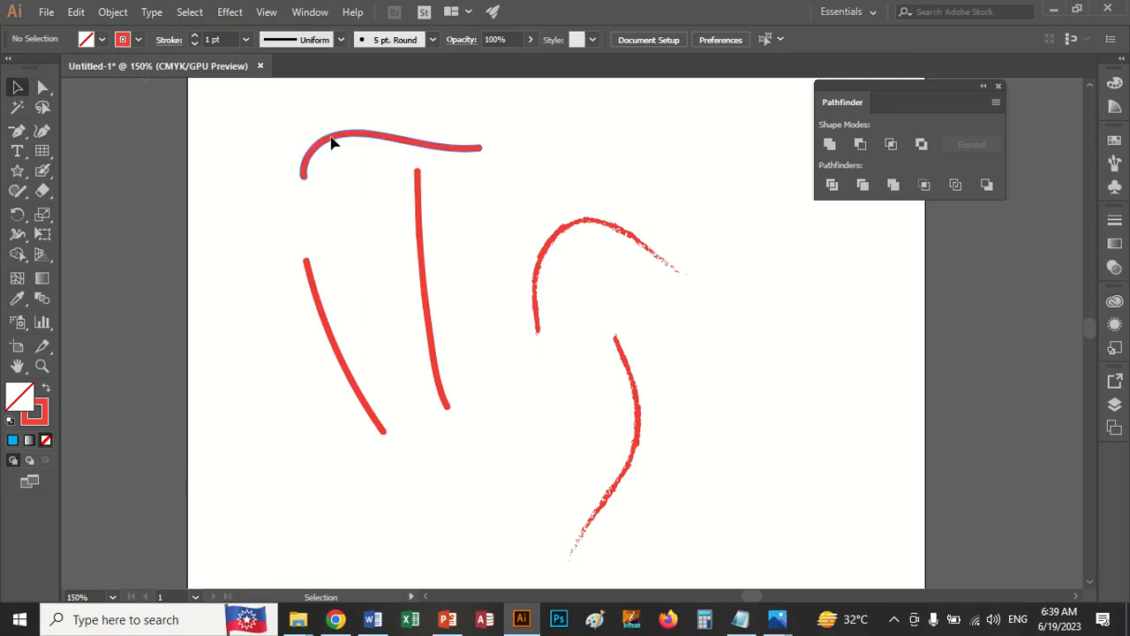
click(134, 39)
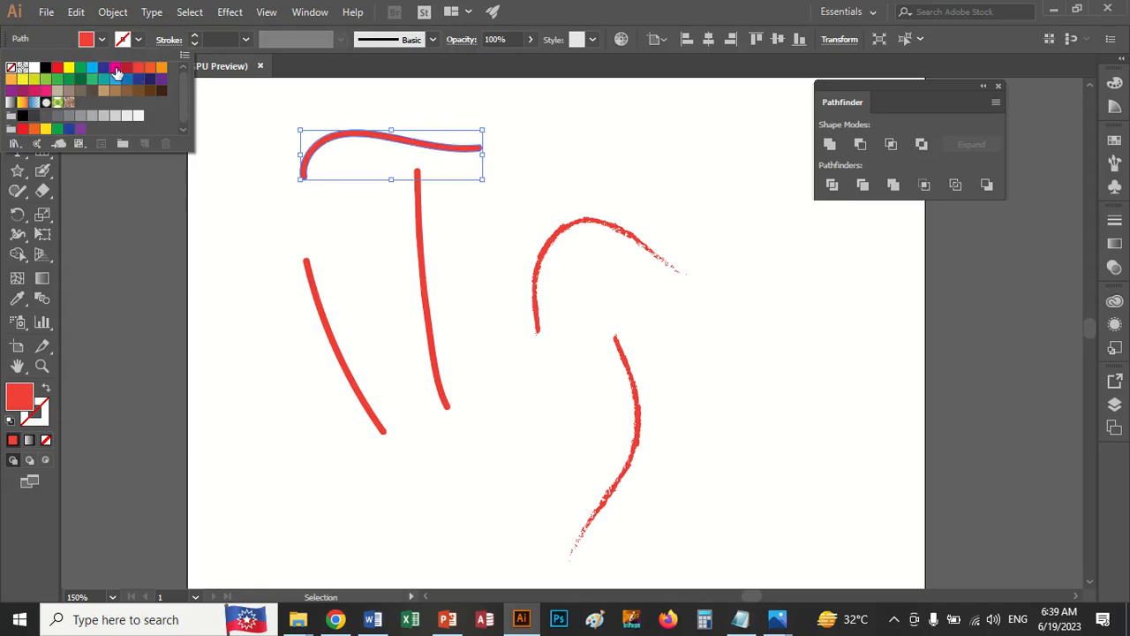
click(116, 69)
click(195, 36)
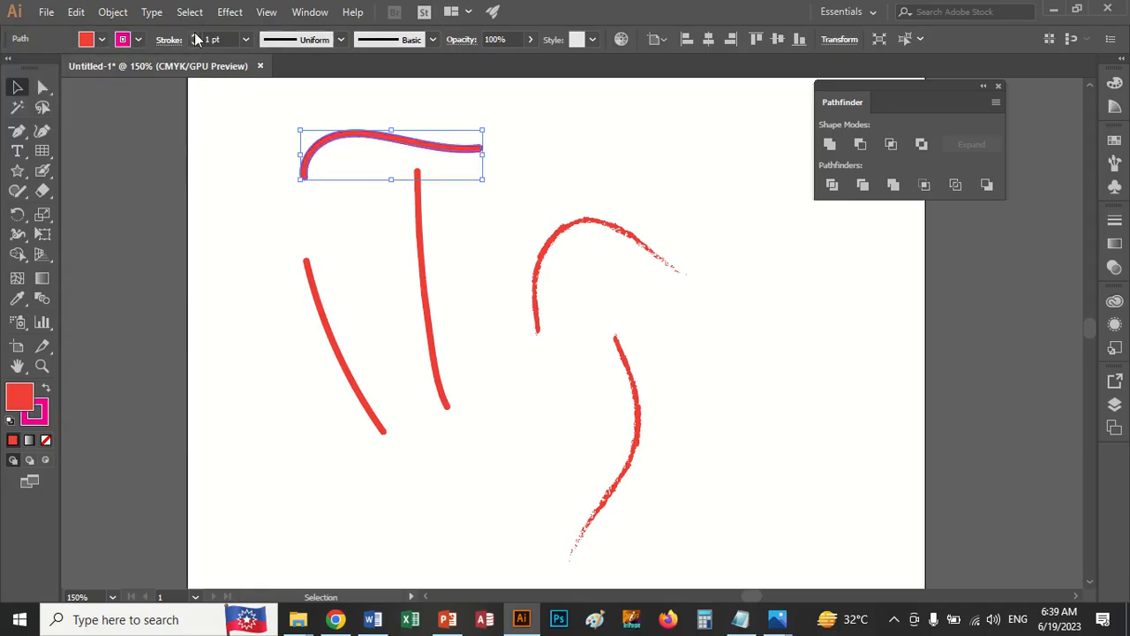
click(195, 36)
click(195, 37)
click(195, 37)
click(543, 173)
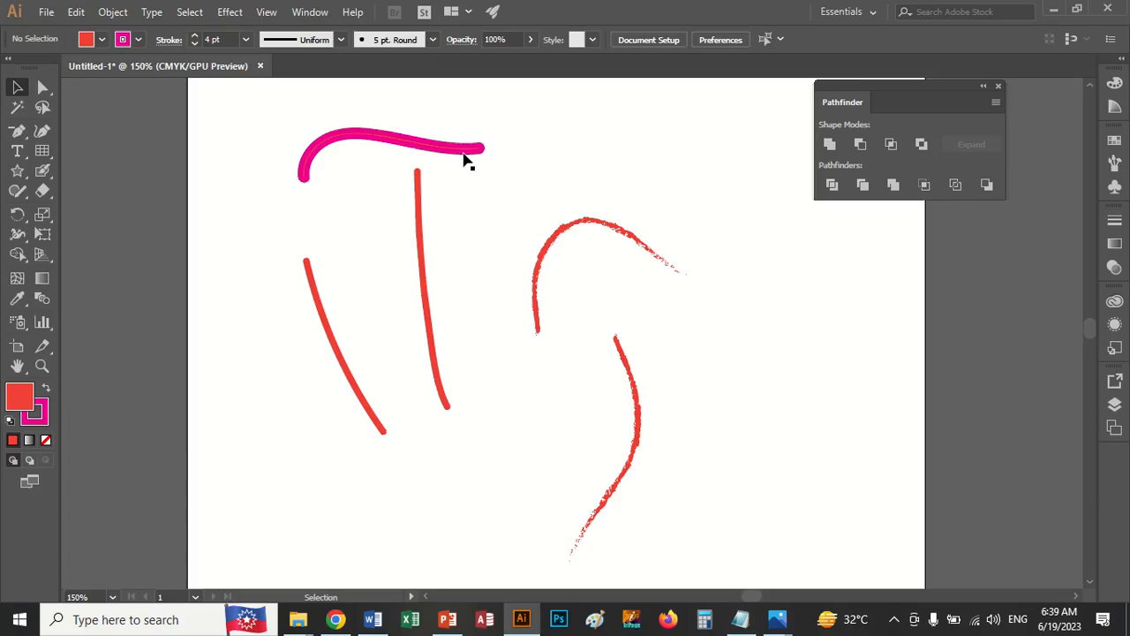
Step: Change the fill of the magenta-outlined Blob Brush shape to white and deselect it
click(465, 154)
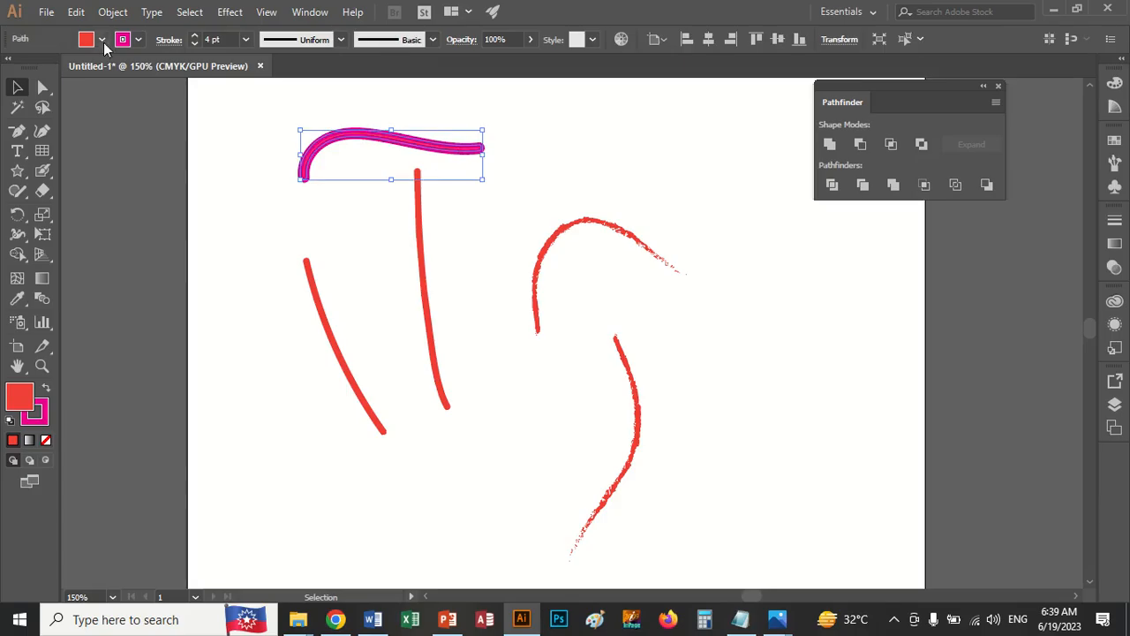
click(97, 40)
click(35, 69)
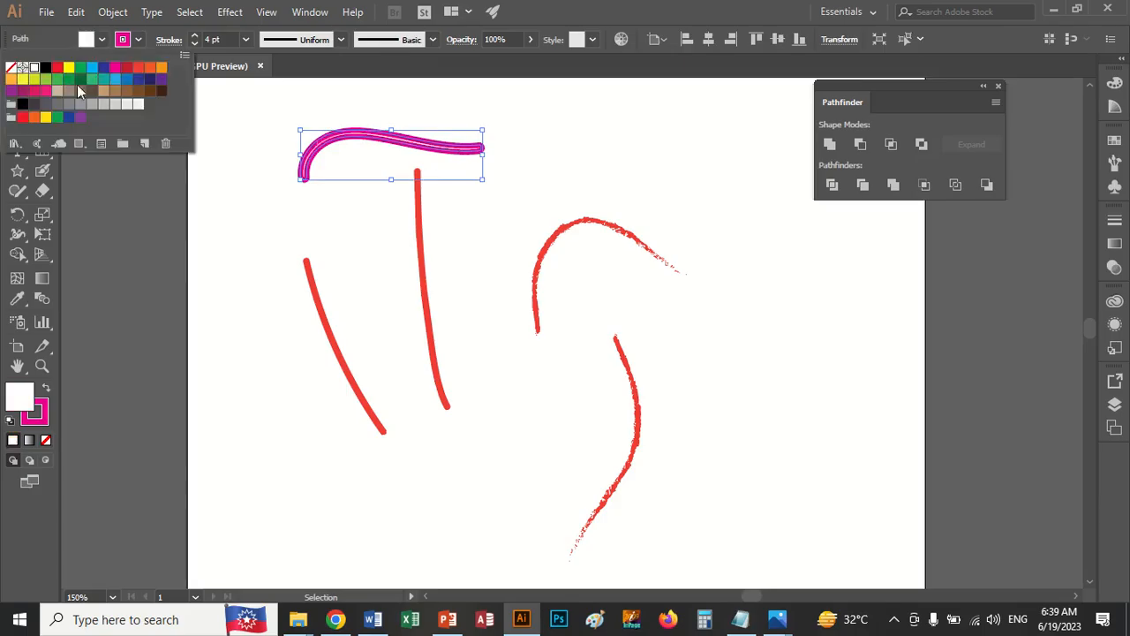
click(556, 158)
click(508, 178)
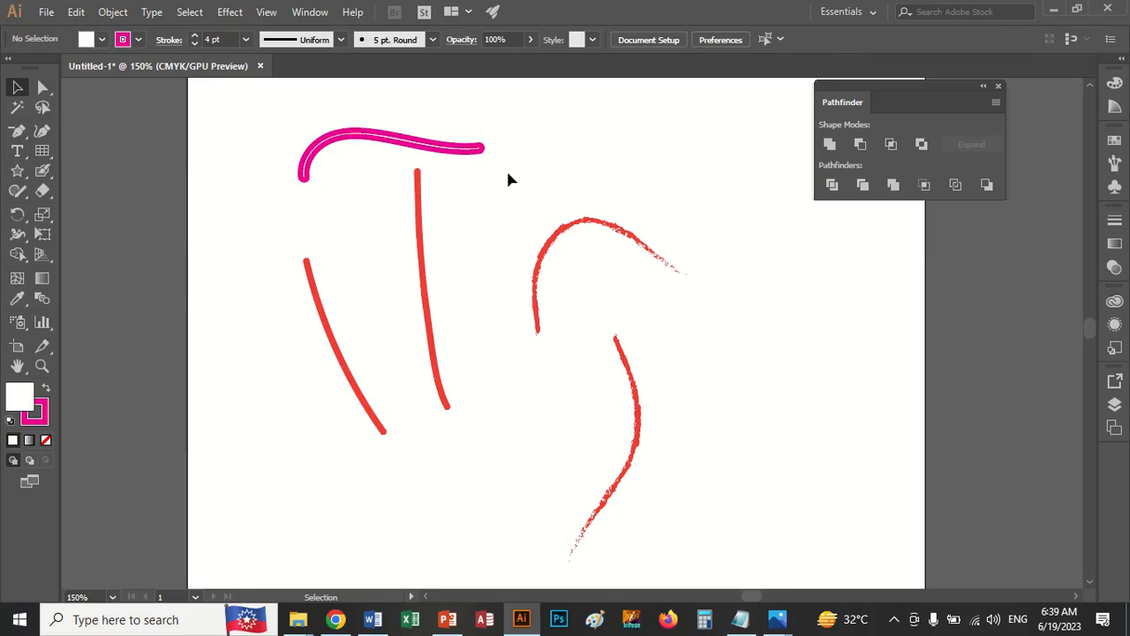
Step: Paint a thin magenta S-shaped curve with the Blob Brush tool to the right of the rough red strokes
click(42, 174)
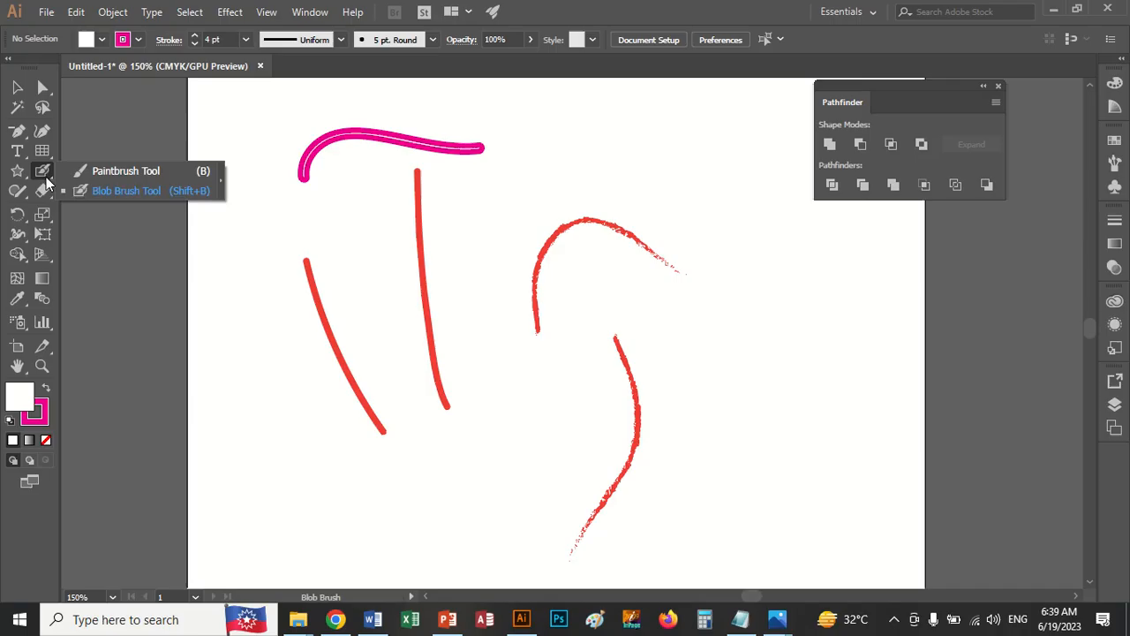
click(86, 188)
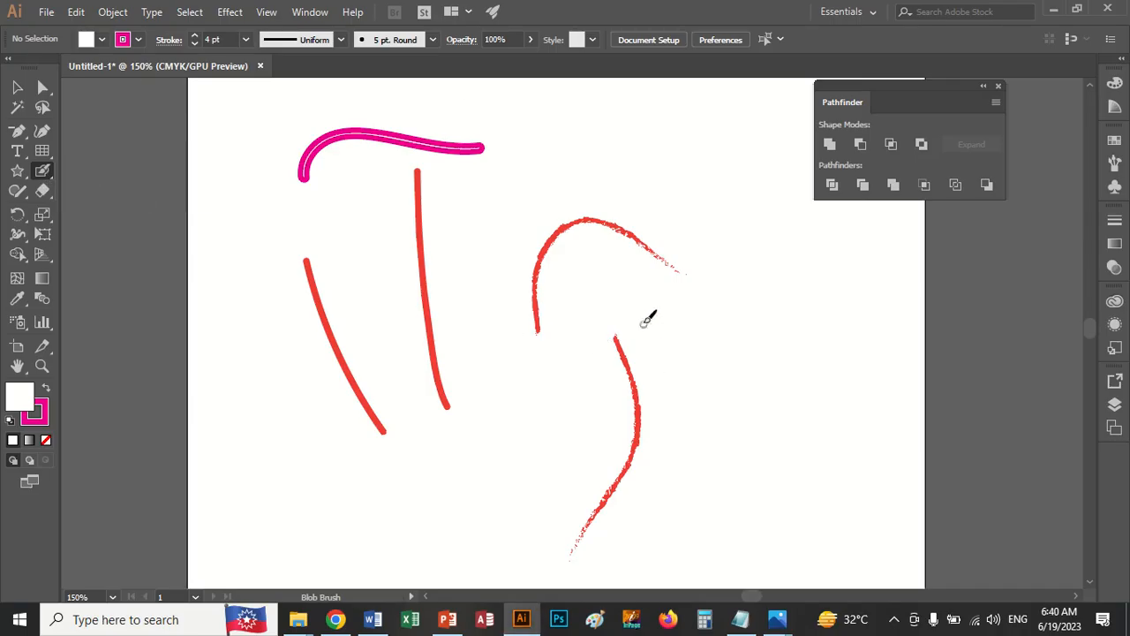
click(193, 35)
click(194, 35)
click(193, 36)
mouse_move(649, 167)
mouse_down()
mouse_move(731, 265)
mouse_move(680, 357)
mouse_up()
drag(729, 417, 749, 427)
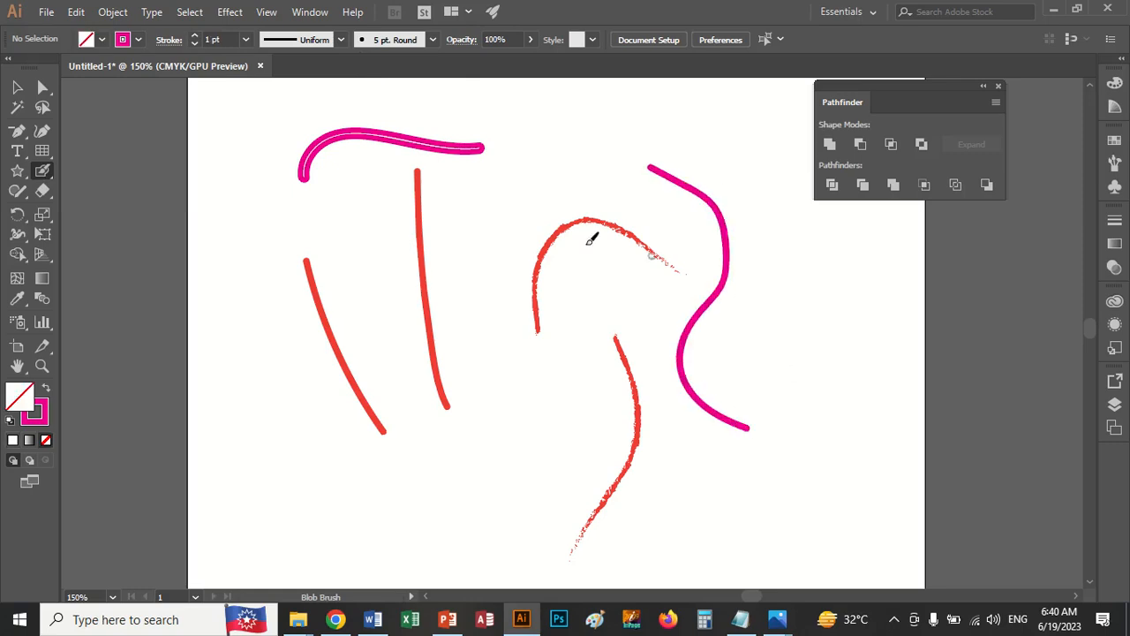
Step: Raise the stroke weight to 7 pt and paint a thick magenta Blob Brush curve across the smooth red lines
click(195, 35)
click(194, 35)
click(194, 35)
click(194, 35)
click(195, 35)
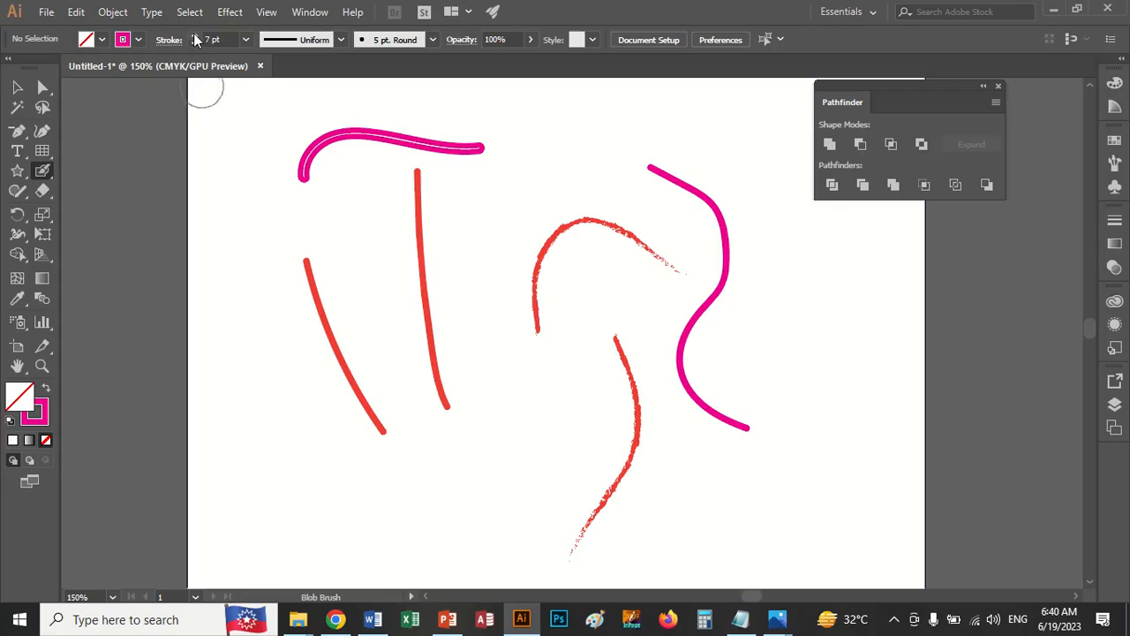
click(353, 226)
mouse_move(410, 250)
mouse_down()
mouse_move(457, 319)
mouse_move(450, 398)
mouse_move(461, 459)
mouse_move(618, 466)
mouse_up()
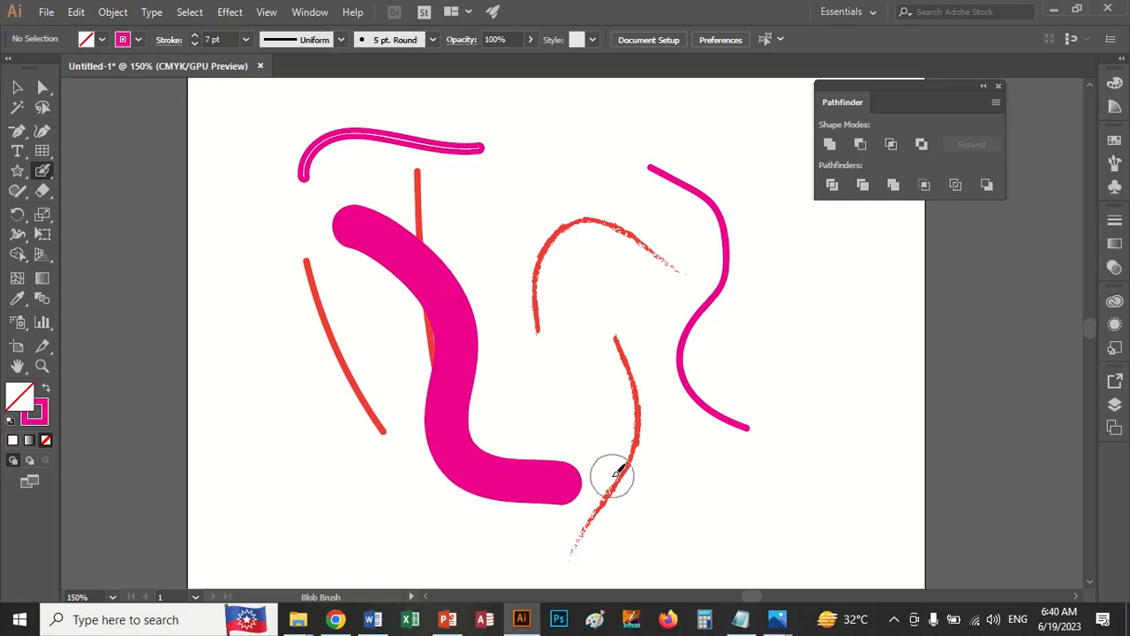
Step: Set the stroke to blue and the fill to light blue, and paint a thick Blob Brush curve across the rough red strokes
click(137, 40)
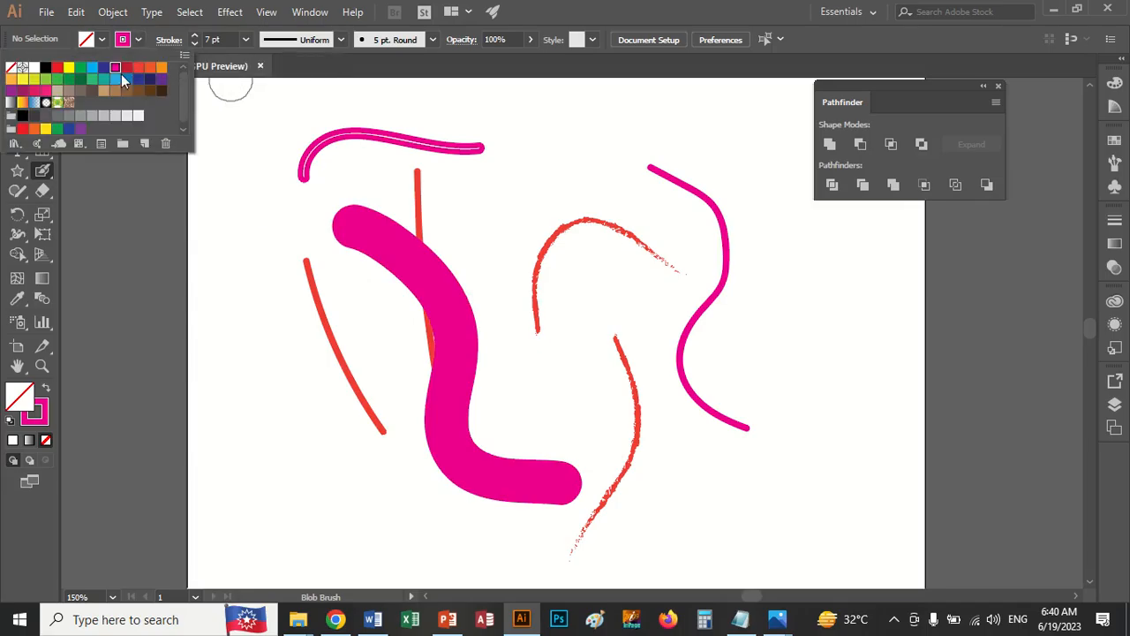
click(125, 79)
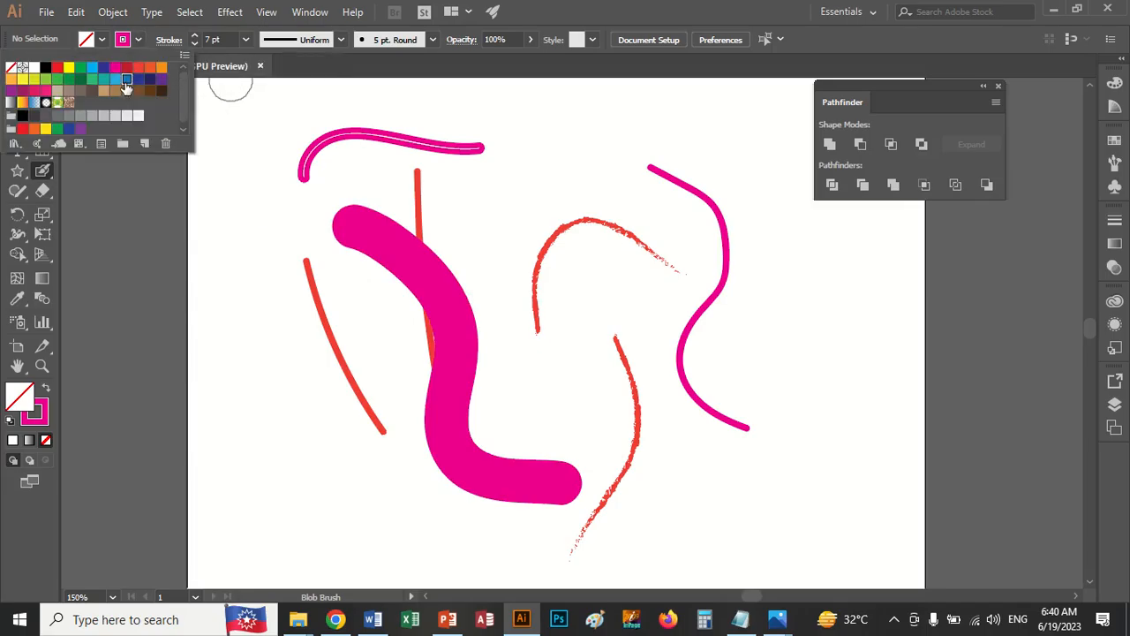
click(103, 40)
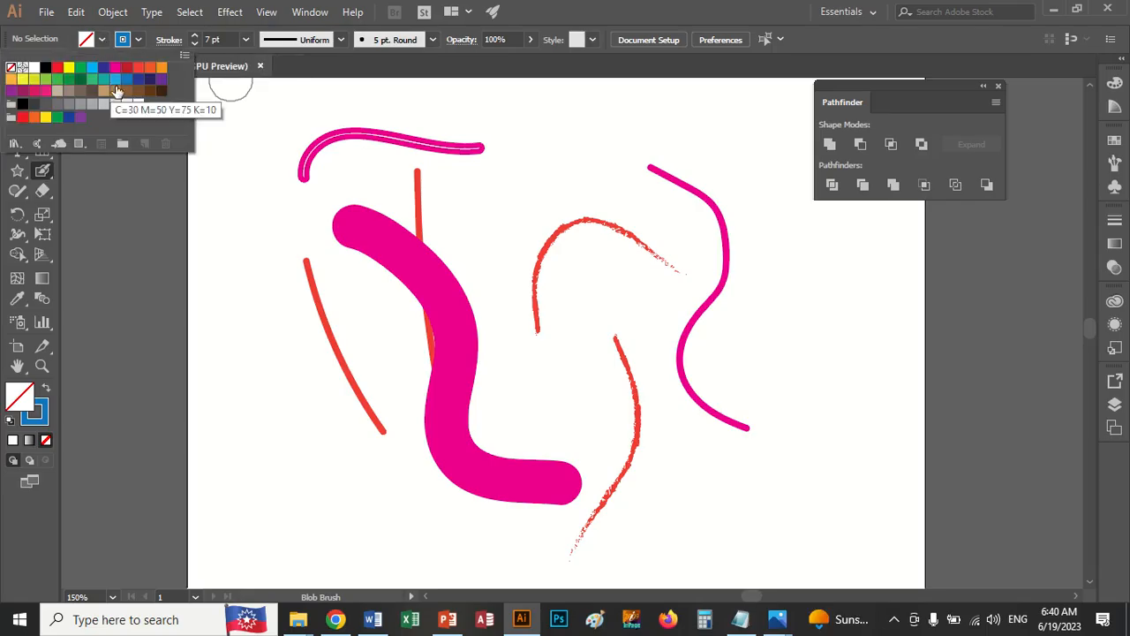
click(114, 78)
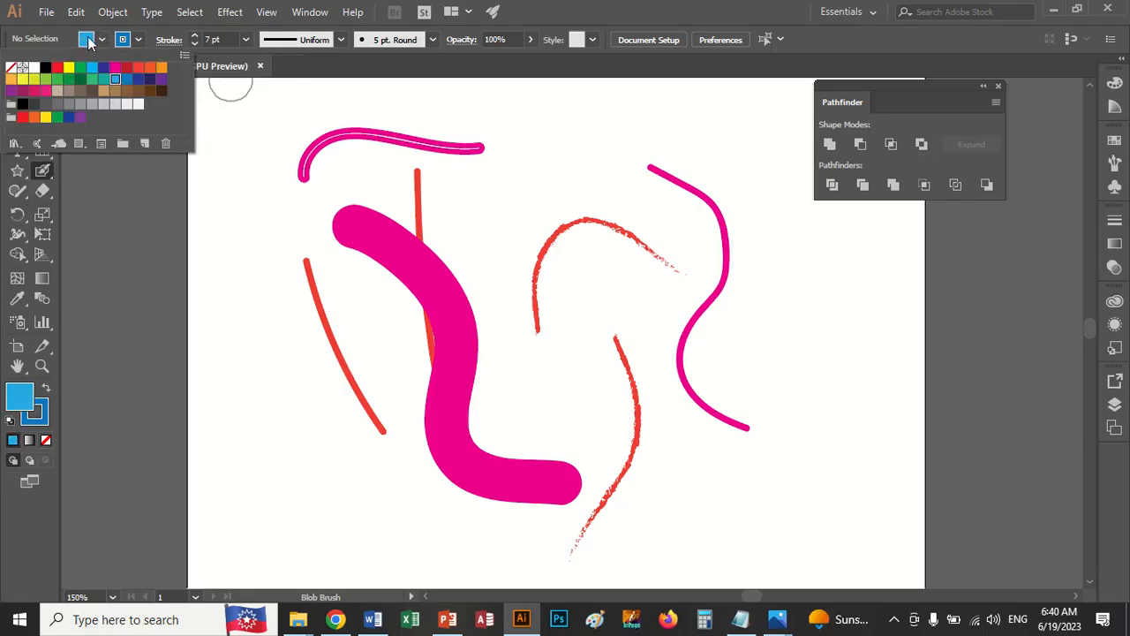
click(557, 178)
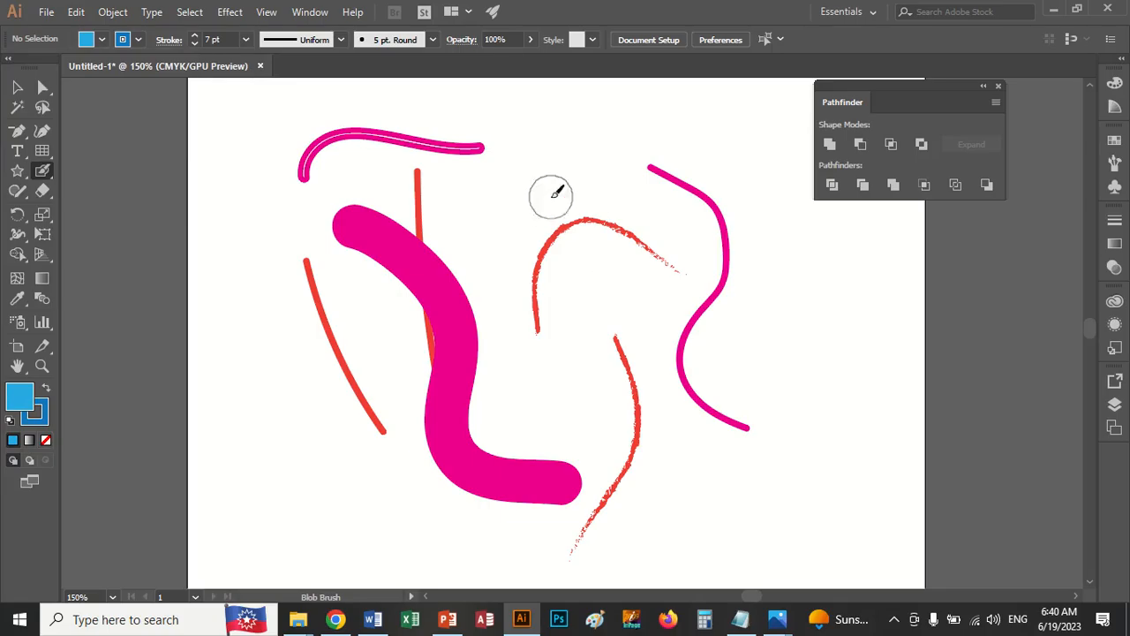
mouse_move(551, 196)
mouse_down()
mouse_move(643, 402)
mouse_move(703, 430)
mouse_up()
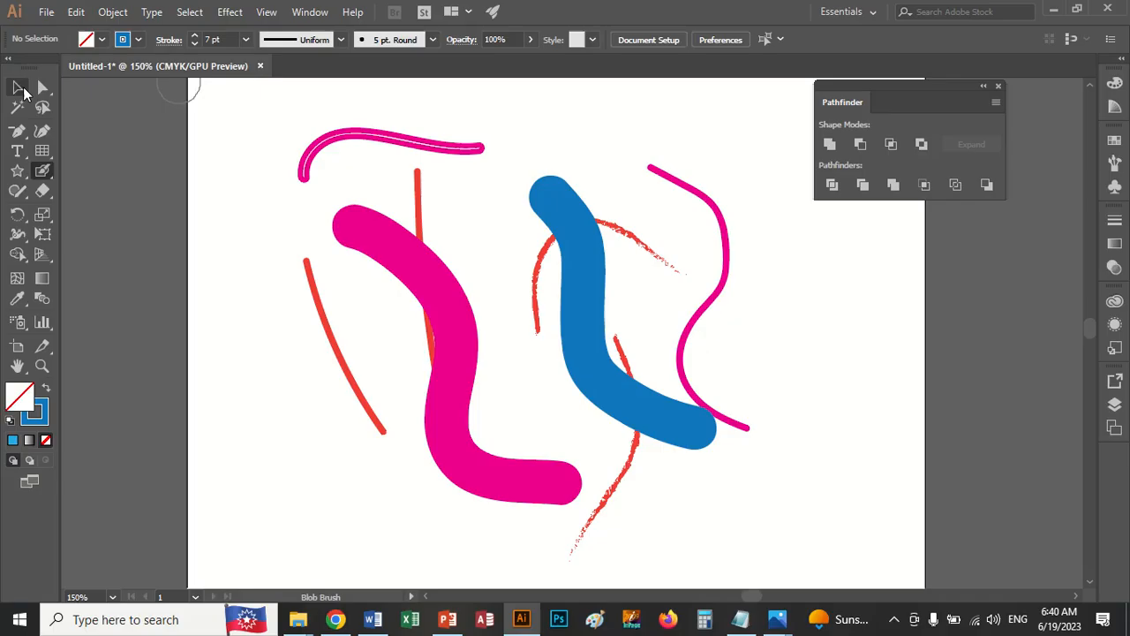
Step: Give the thick blue Blob Brush curve an orange stroke
click(20, 88)
click(552, 194)
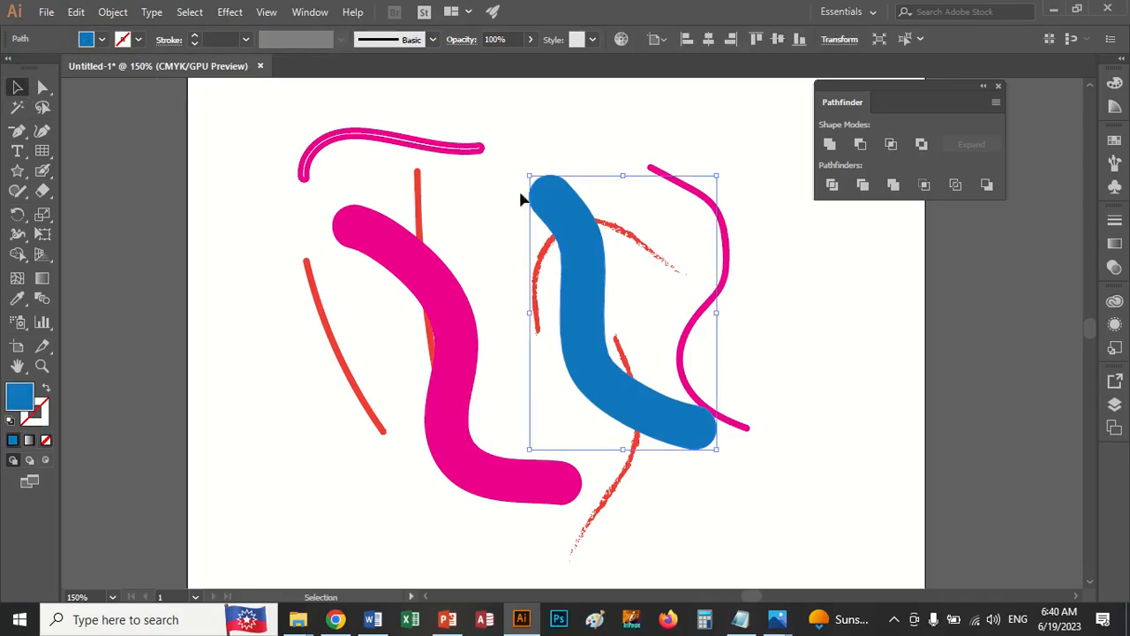
click(137, 39)
click(151, 68)
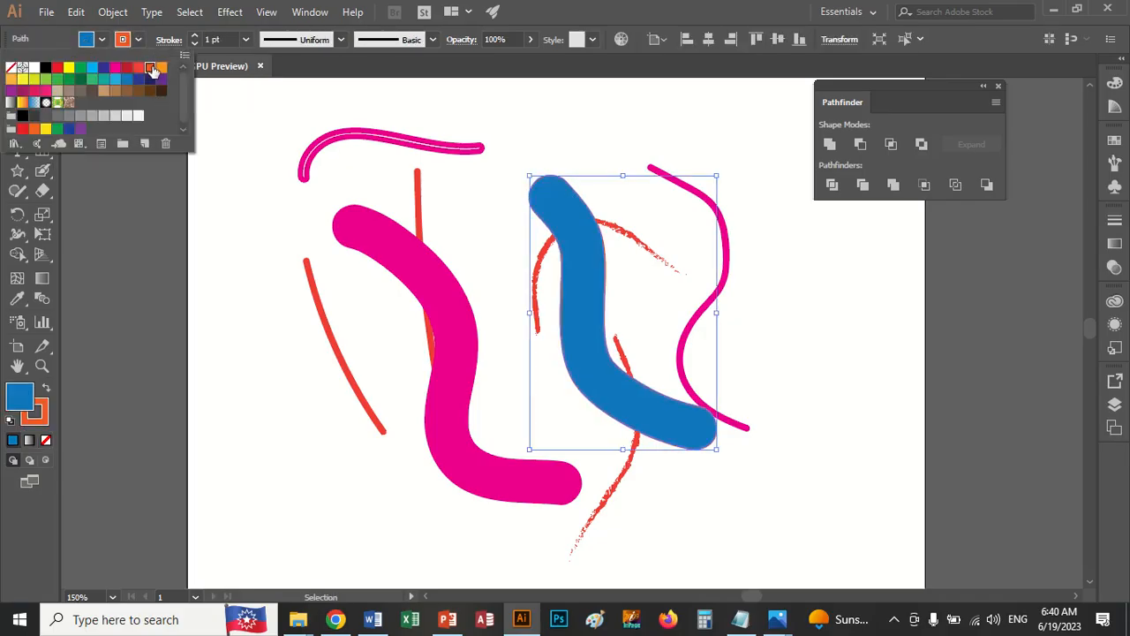
Step: Raise the stroke weight of the blue curve's orange outline to 7 pt and deselect the shape
click(195, 36)
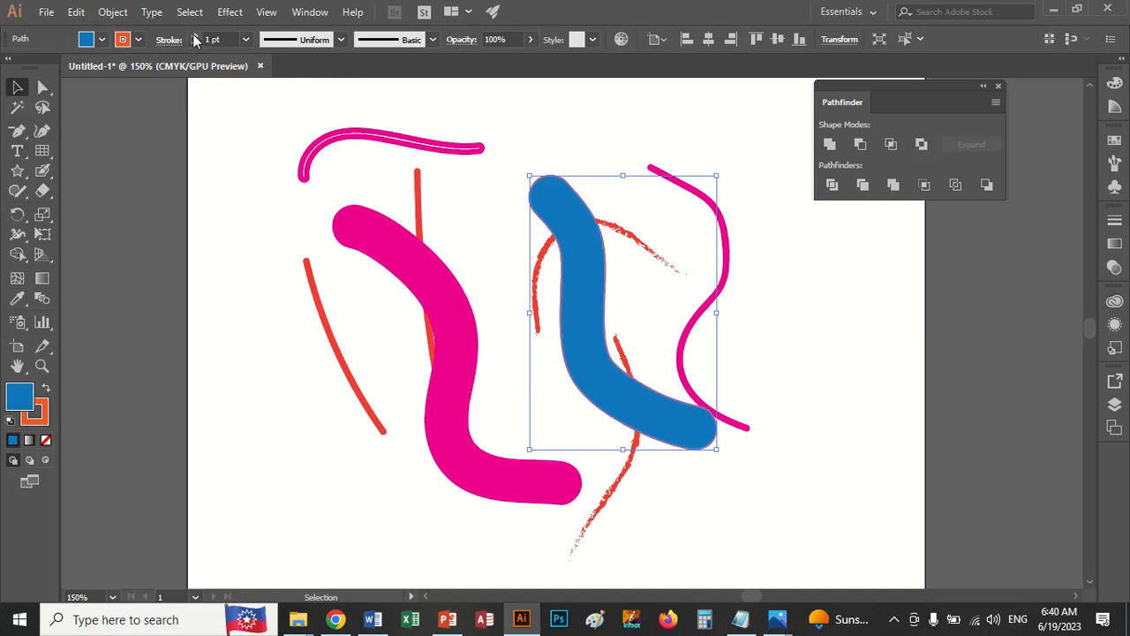
click(194, 36)
click(194, 37)
click(195, 36)
click(195, 36)
click(195, 36)
click(194, 36)
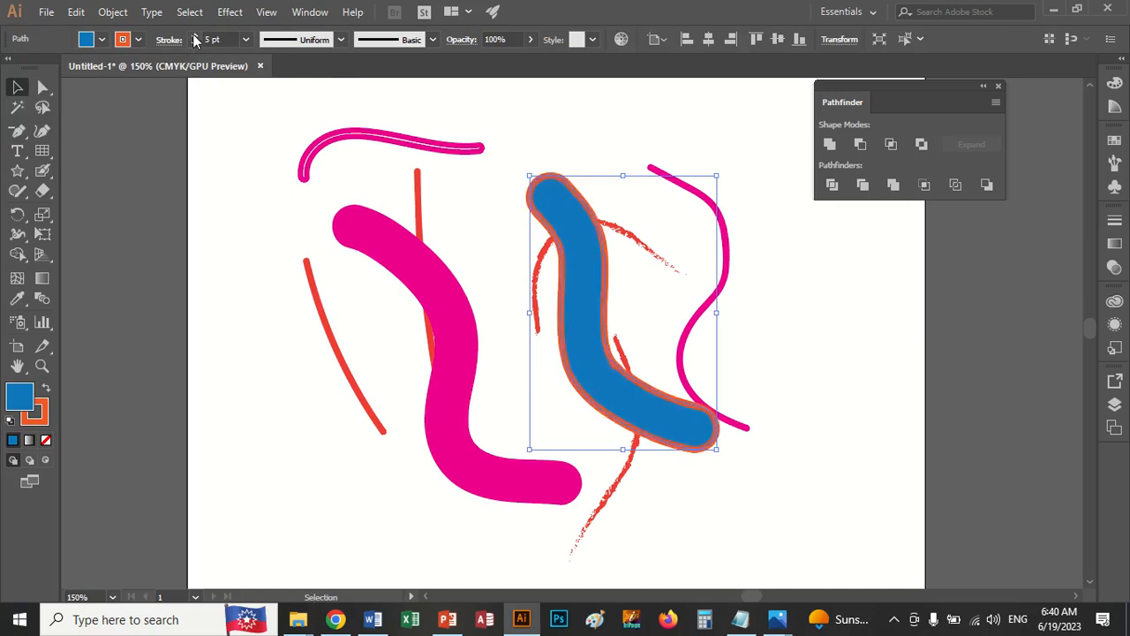
click(801, 302)
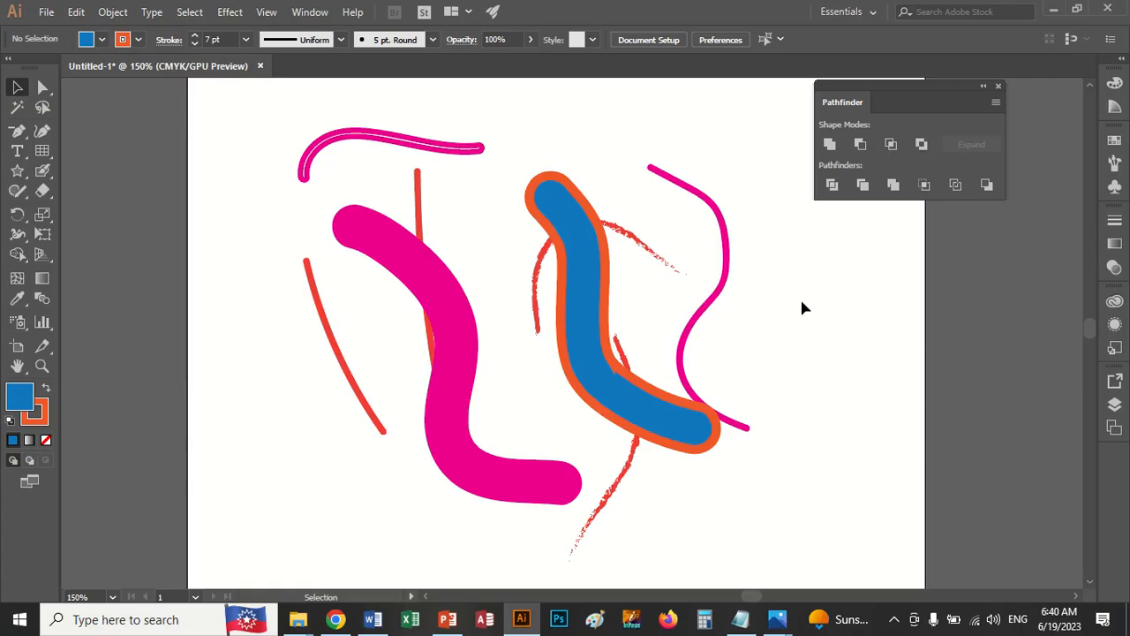
click(45, 160)
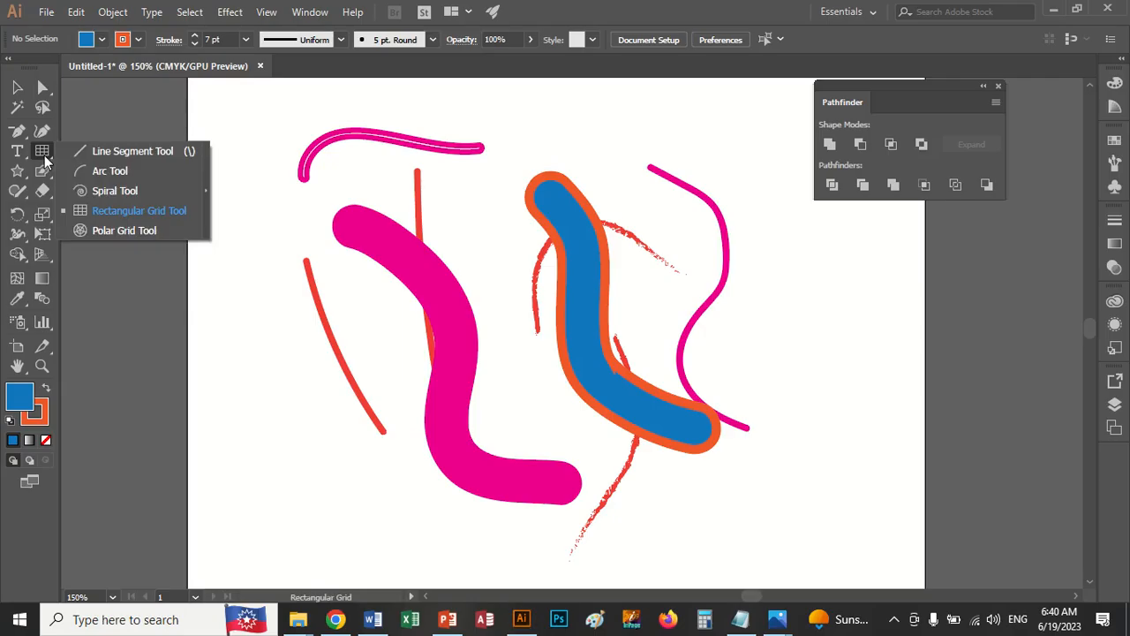
click(22, 175)
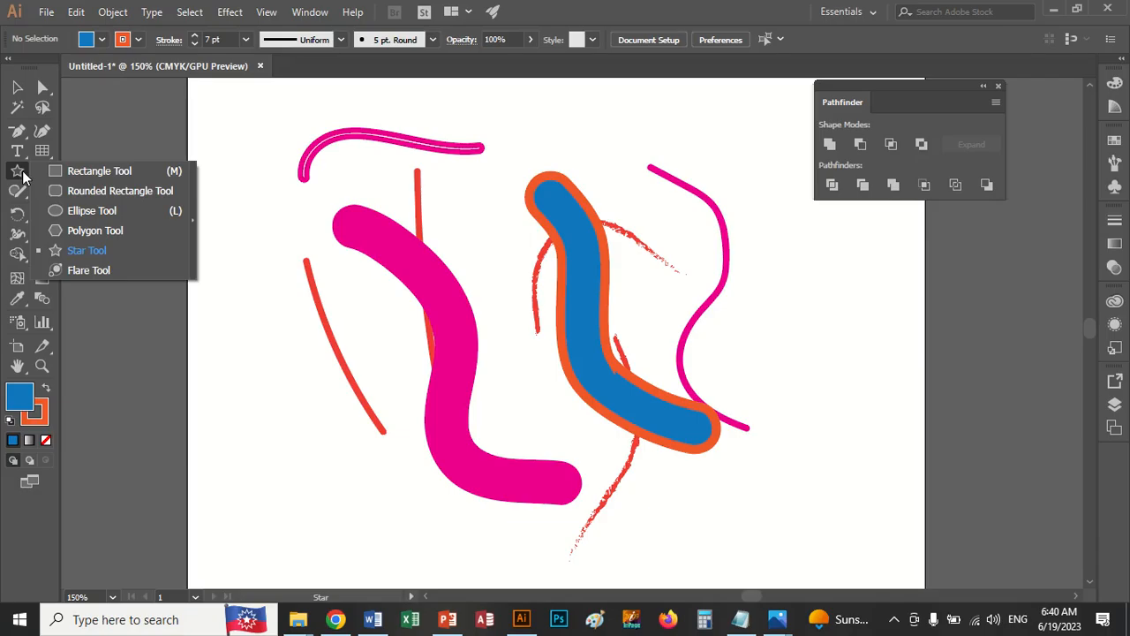
click(44, 172)
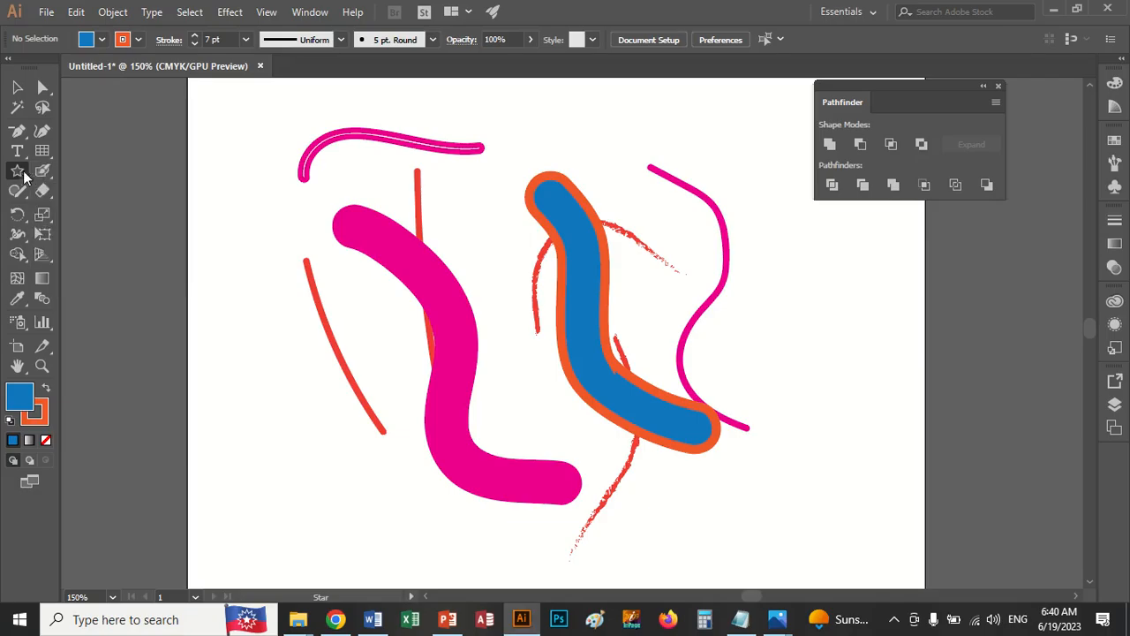
double_click(48, 172)
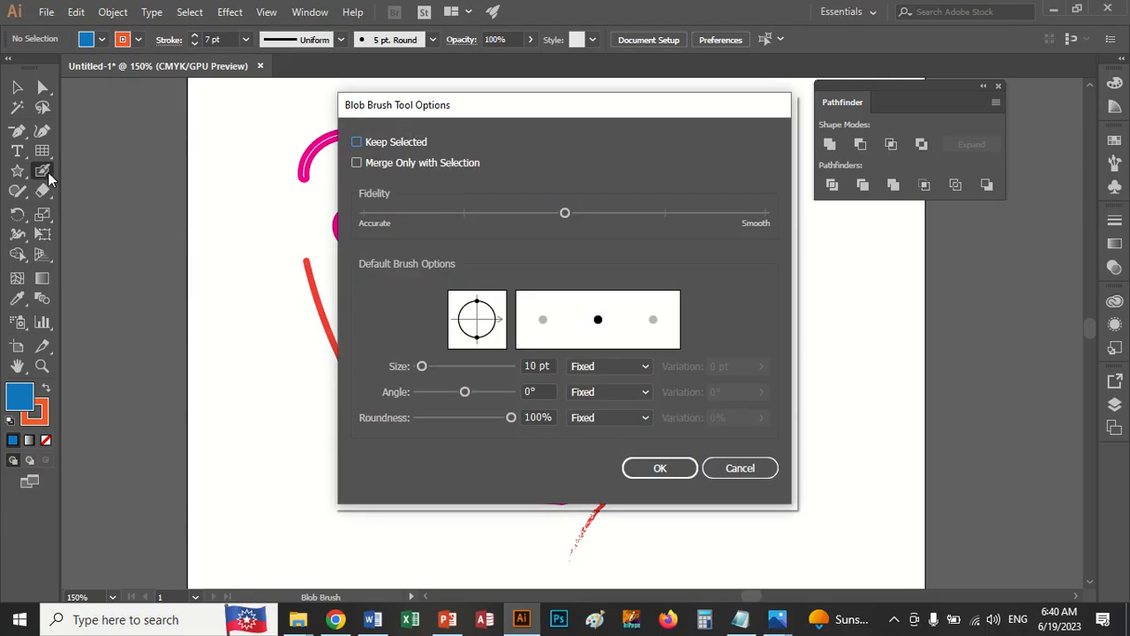
click(749, 467)
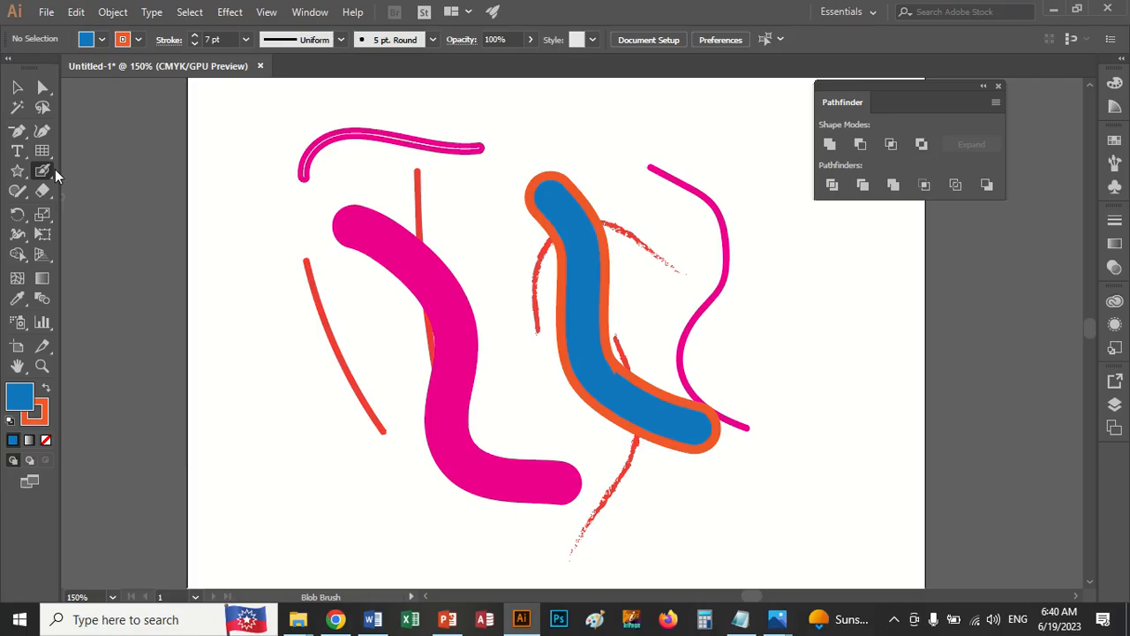